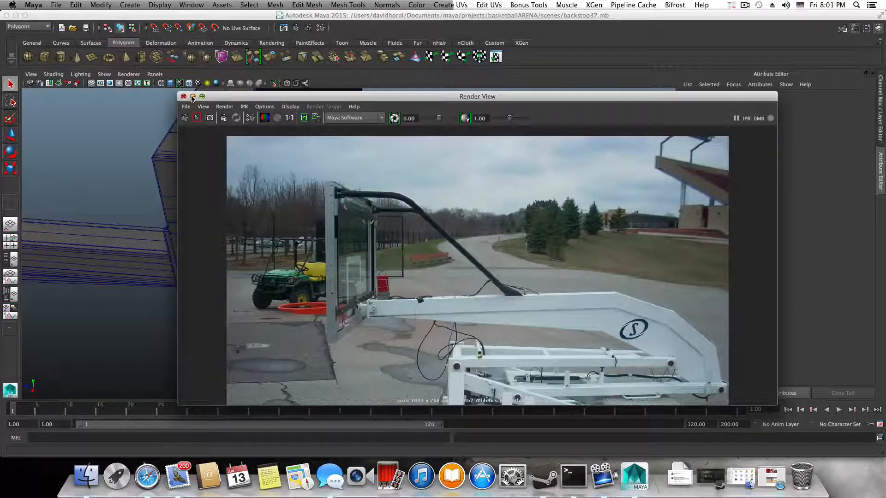
- Close the render window showing the reference photo of the backstop
left_click(192, 98)
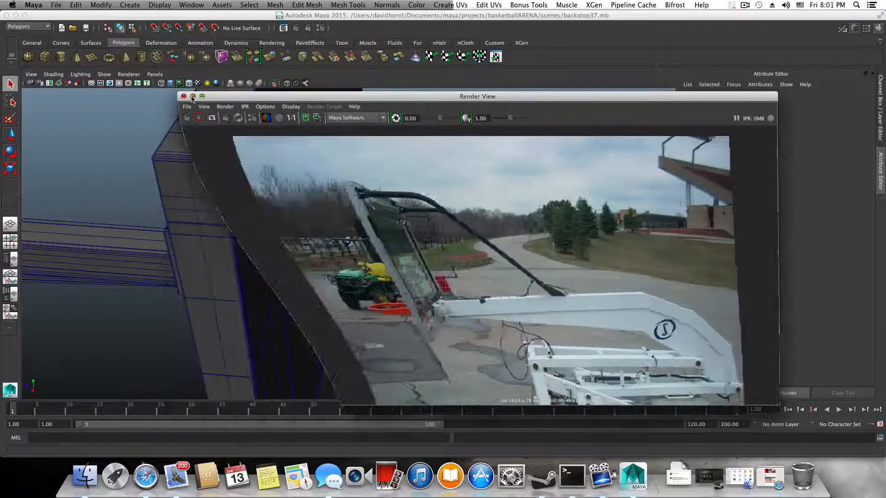
scroll(379, 212, "down", 4)
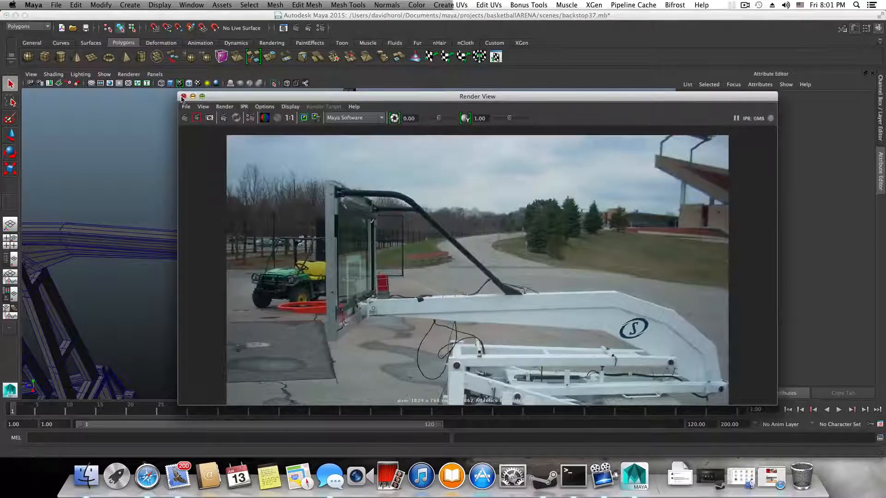
left_click(183, 97)
- Examine the backstop's arm, backboard and hoop from the side in the perspective view
left_click_drag(223, 186, 249, 177, "alt")
scroll(284, 213, "down", 5)
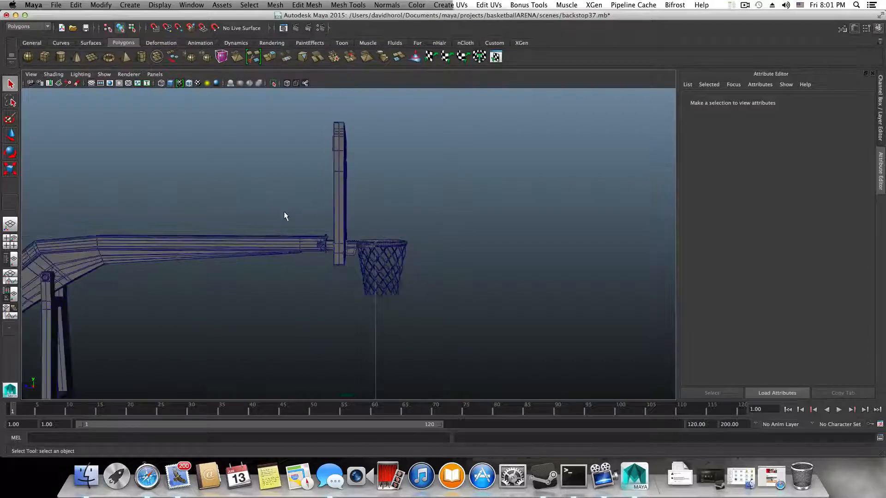
middle_click_drag(337, 195, 330, 261, "alt")
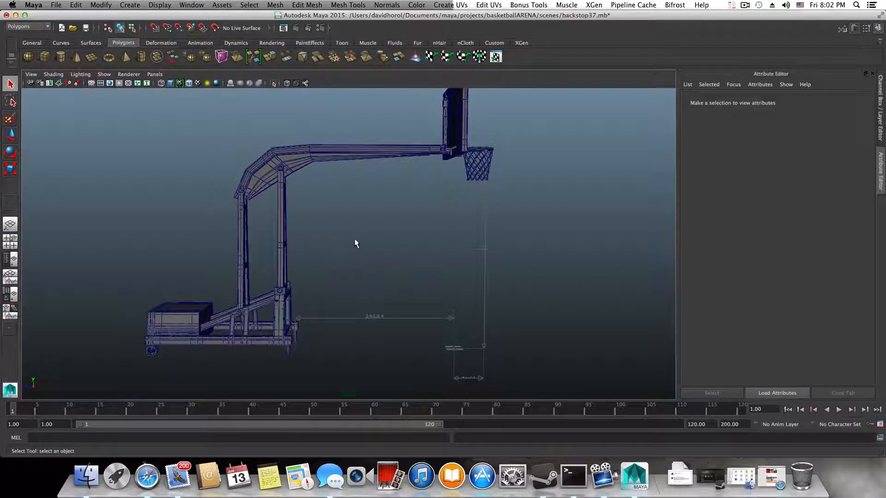
scroll(355, 239, "down", 3)
scroll(363, 232, "up", 5)
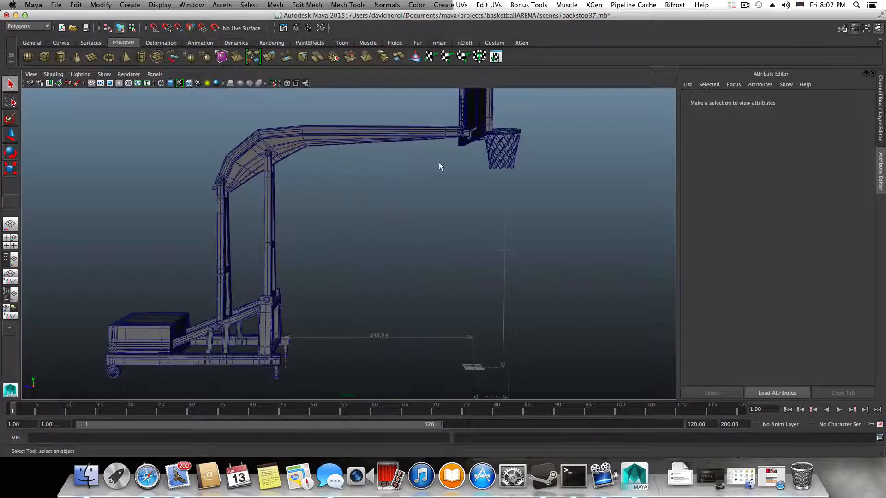
middle_click_drag(423, 215, 408, 250, "alt")
scroll(366, 263, "up", 2)
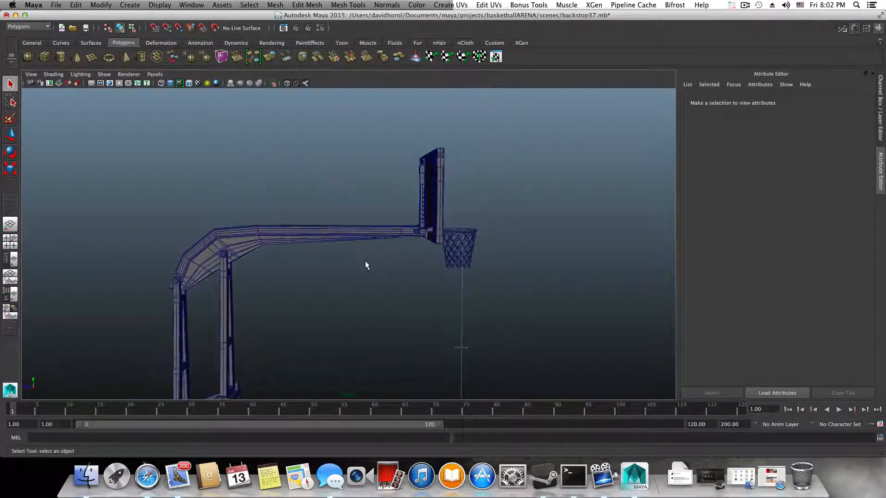
scroll(368, 260, "up", 2)
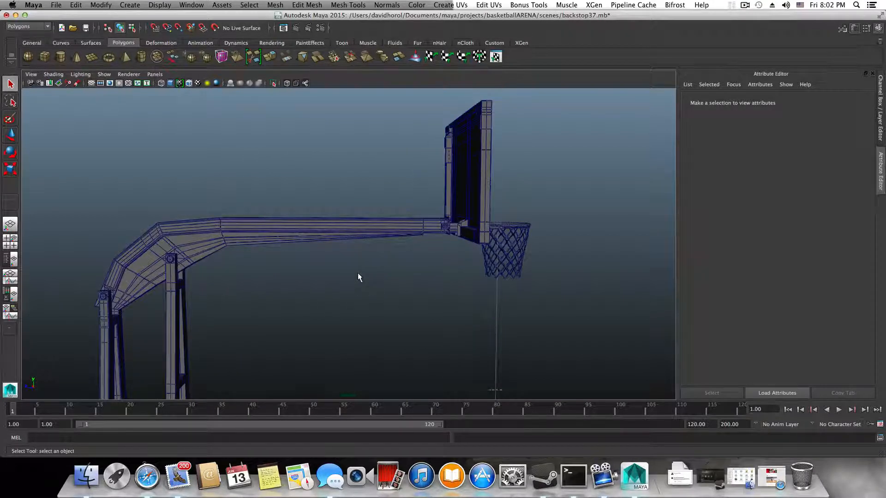
scroll(358, 273, "down", 2)
scroll(357, 273, "up", 2)
- Switch from the perspective view to a full-size side view framing the backstop's arm, backboard and net
left_click(10, 248)
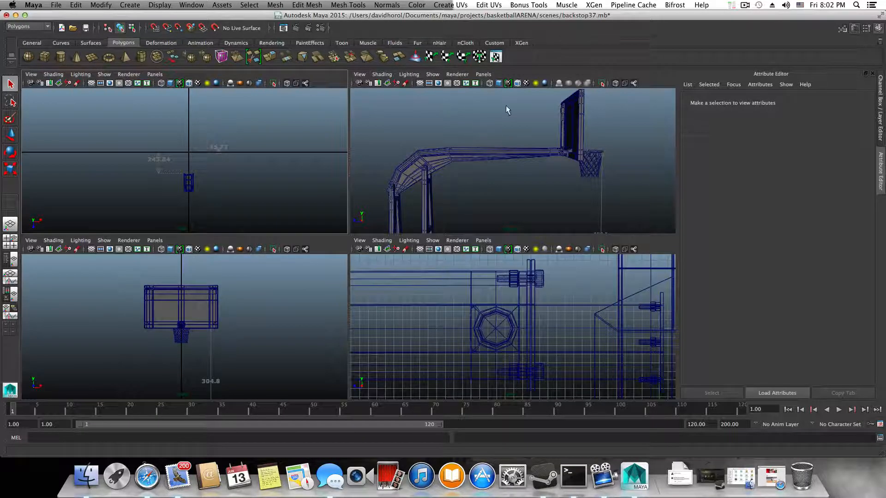
left_click(744, 5)
left_click(749, 41)
scroll(516, 305, "down", 8)
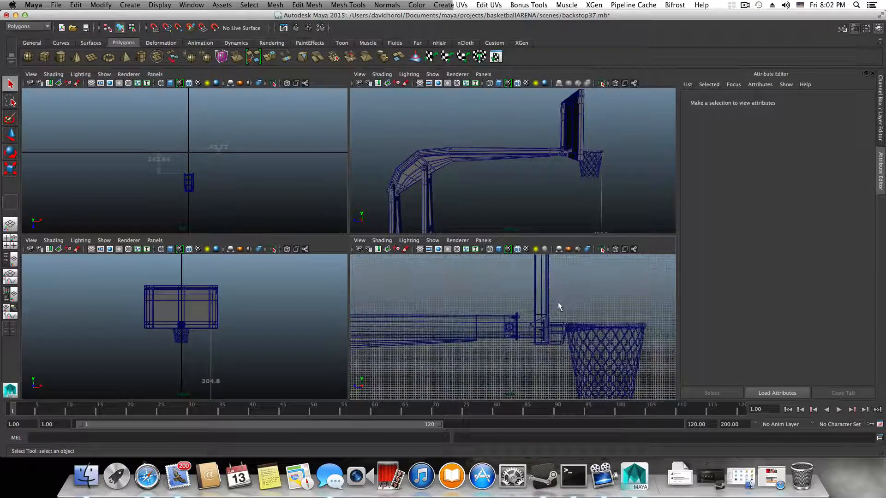
scroll(558, 303, "down", 3)
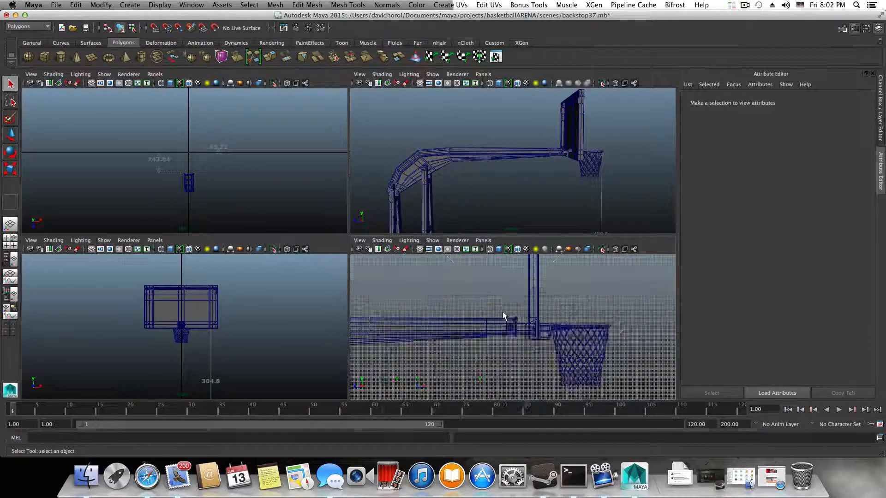
key("space")
middle_click_drag(342, 255, 418, 317, "alt")
scroll(409, 300, "down", 5)
scroll(443, 270, "up", 2)
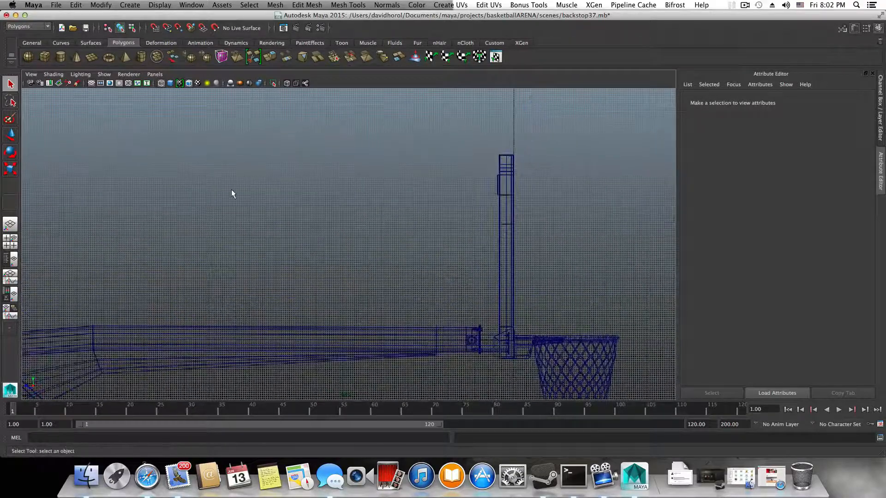
- Turn on grid snapping and activate the CV Curve Tool
left_click(129, 5)
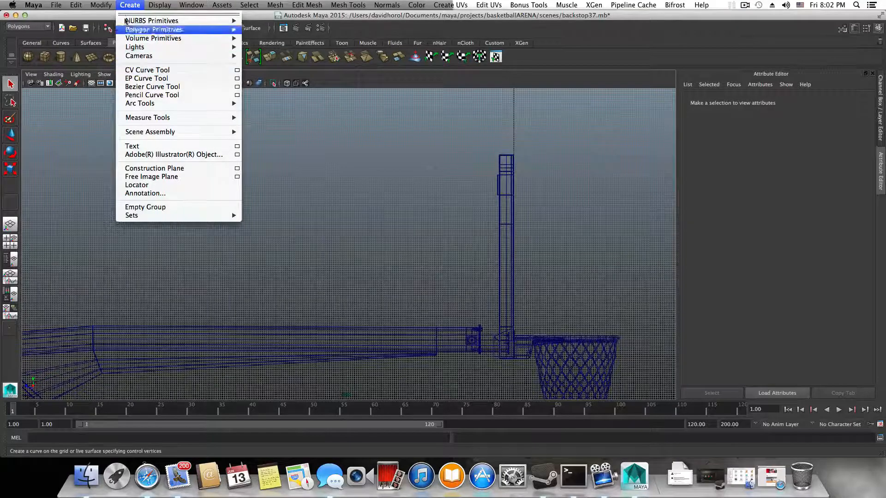
left_click(122, 3)
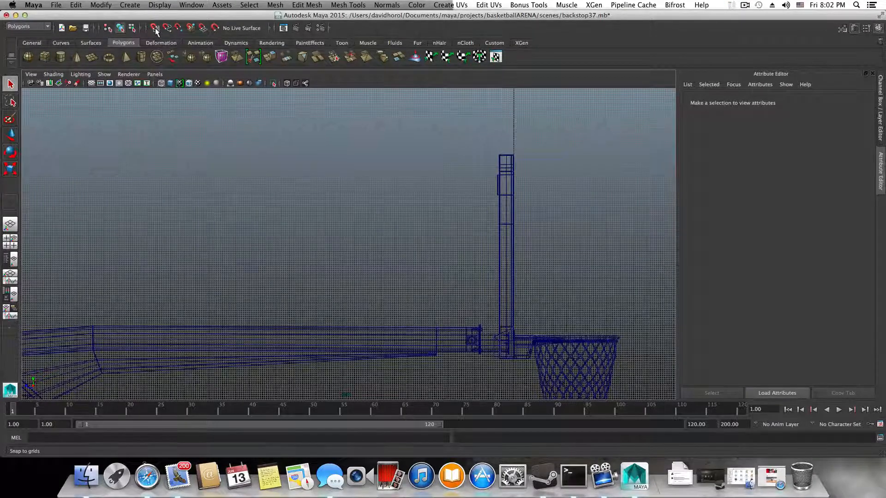
left_click(155, 27)
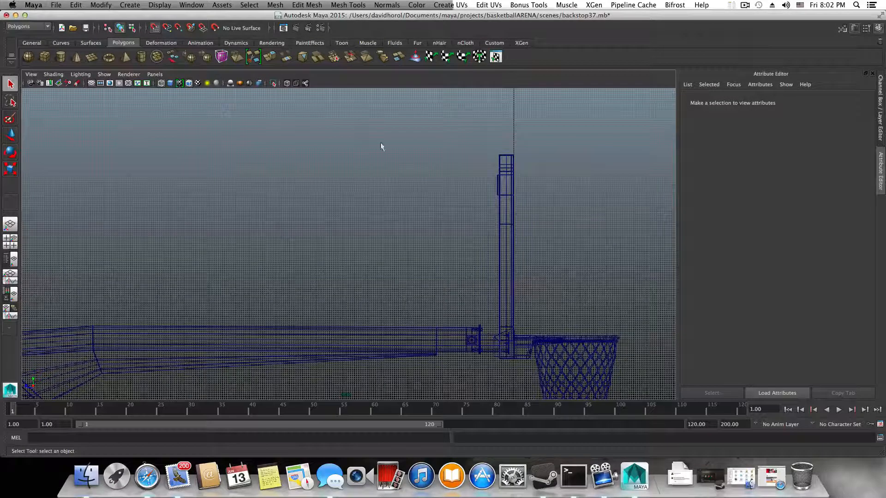
left_click(130, 5)
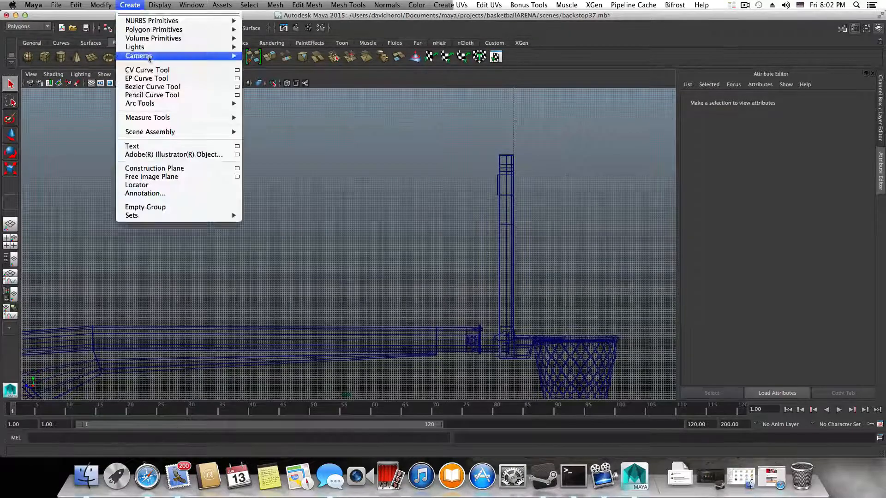
left_click(147, 70)
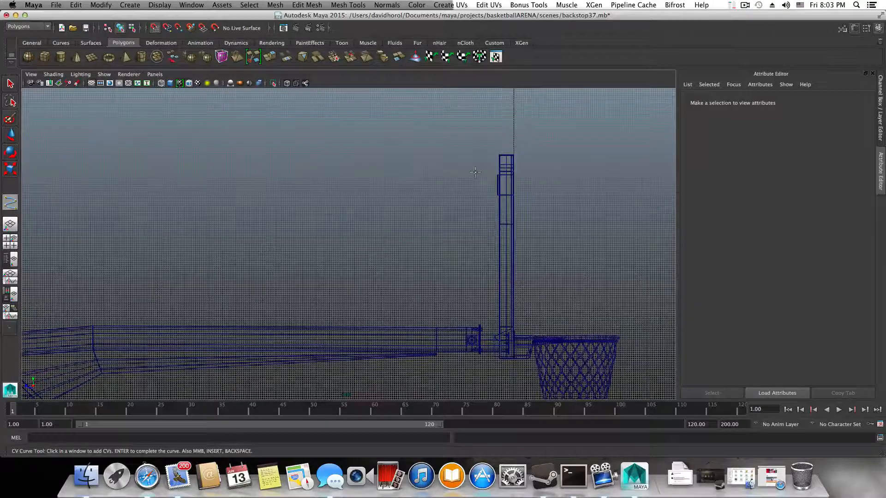
- Place the curve's first two CVs on a horizontal line, starting inside the backboard frame's upper end and ending just behind it
scroll(498, 185, "up", 2)
right_click_drag(498, 185, 533, 169, "alt")
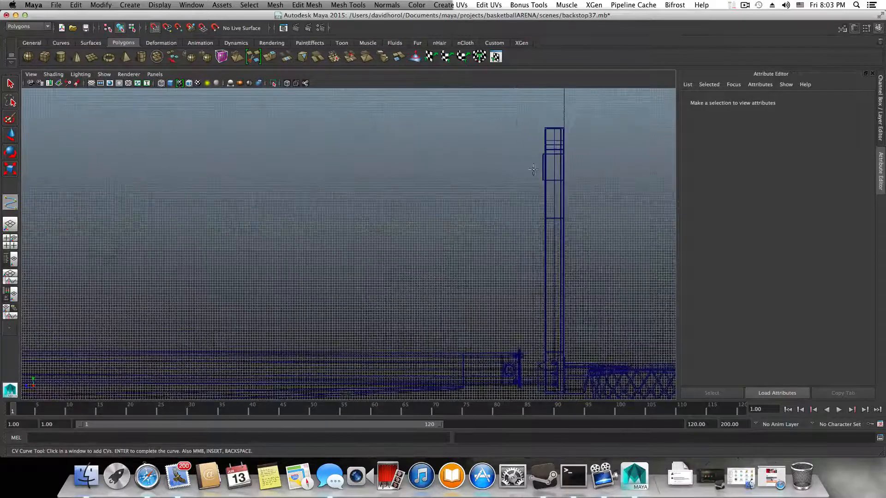
middle_click_drag(501, 195, 353, 191, "alt")
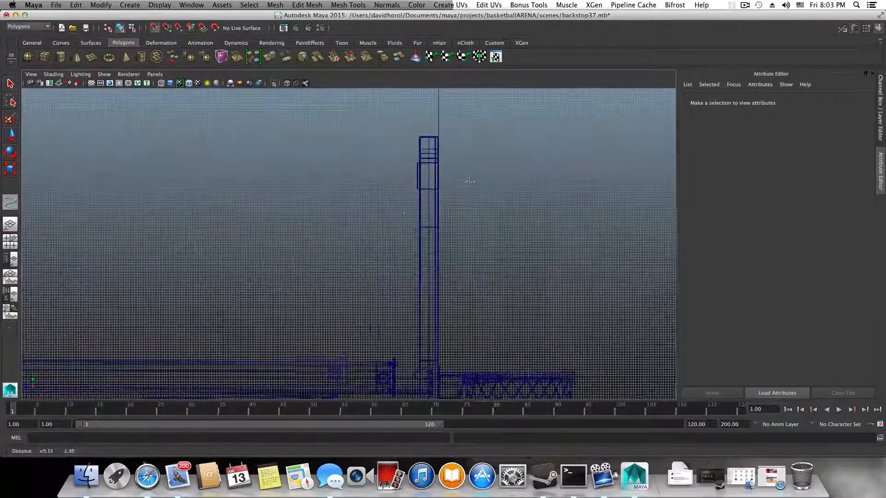
right_click_drag(469, 182, 346, 245, "alt")
middle_click_drag(357, 249, 471, 214, "alt")
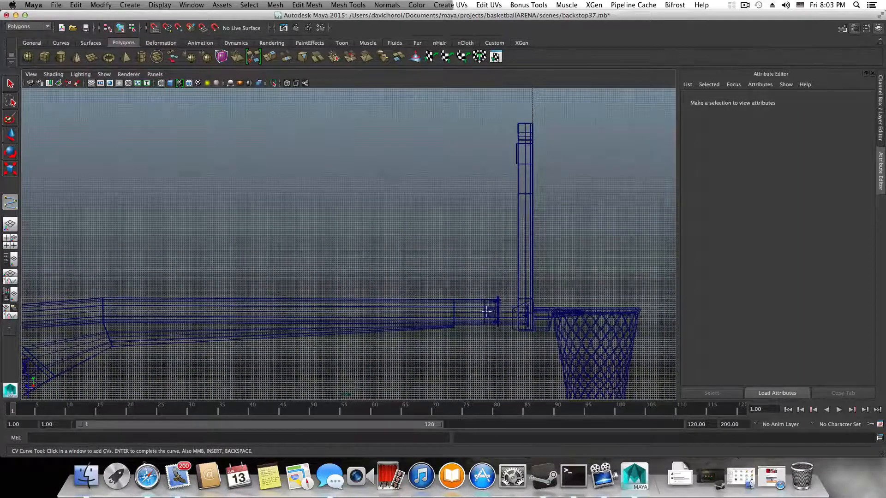
left_click(489, 312)
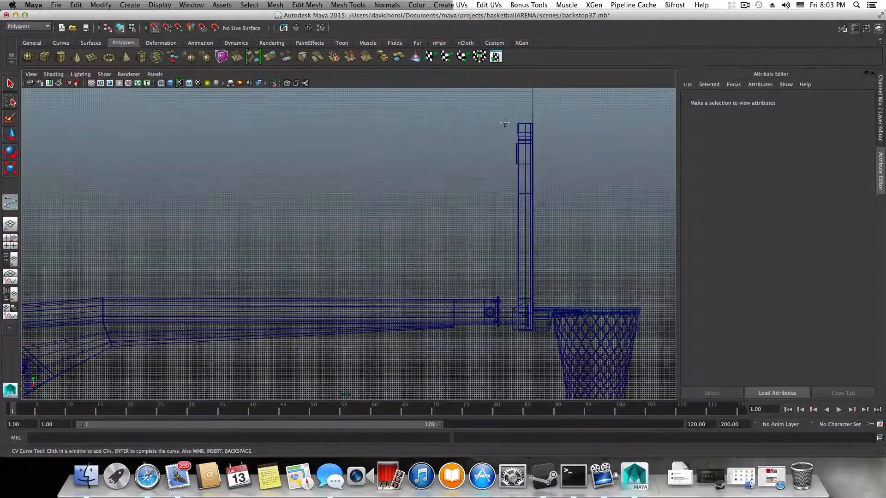
scroll(517, 172, "up", 4)
middle_click_drag(461, 218, 386, 271, "alt")
scroll(380, 267, "up", 3)
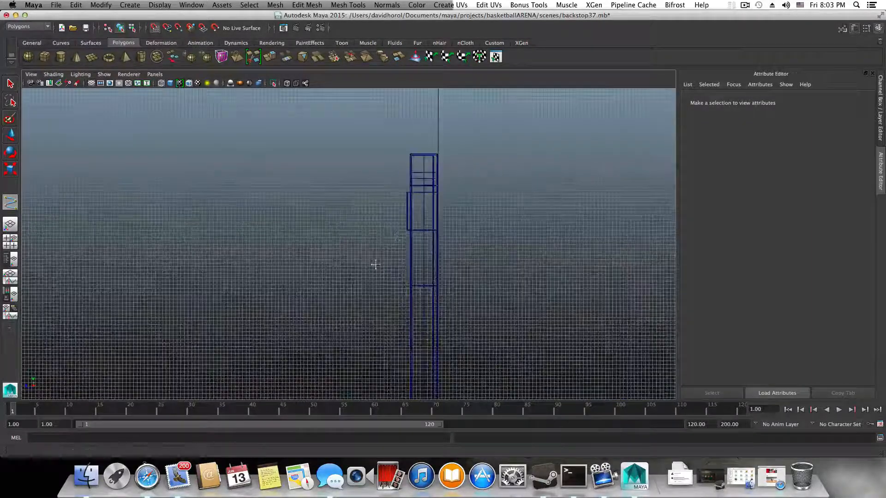
middle_click_drag(421, 189, 386, 230, "alt")
scroll(385, 231, "up", 3)
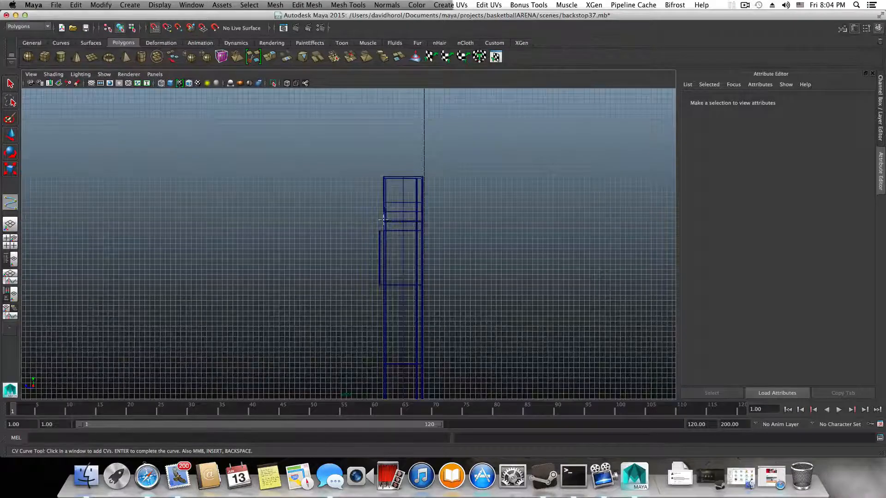
left_click(399, 198)
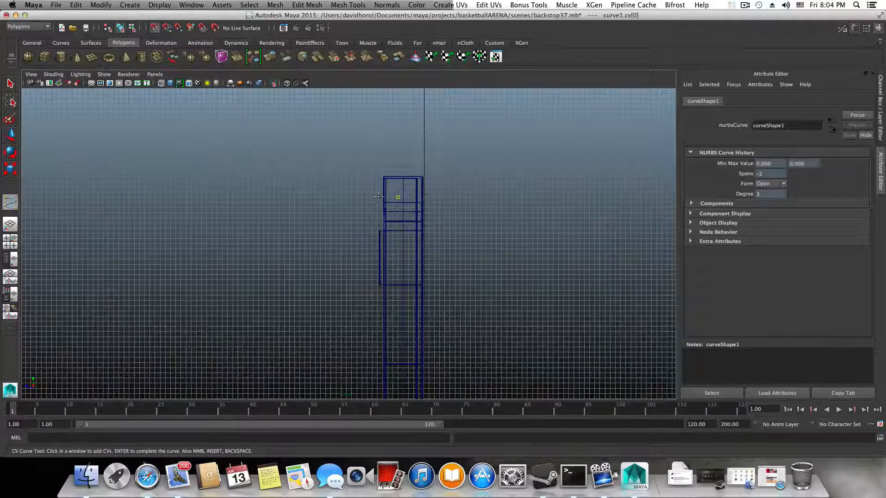
left_click(376, 197)
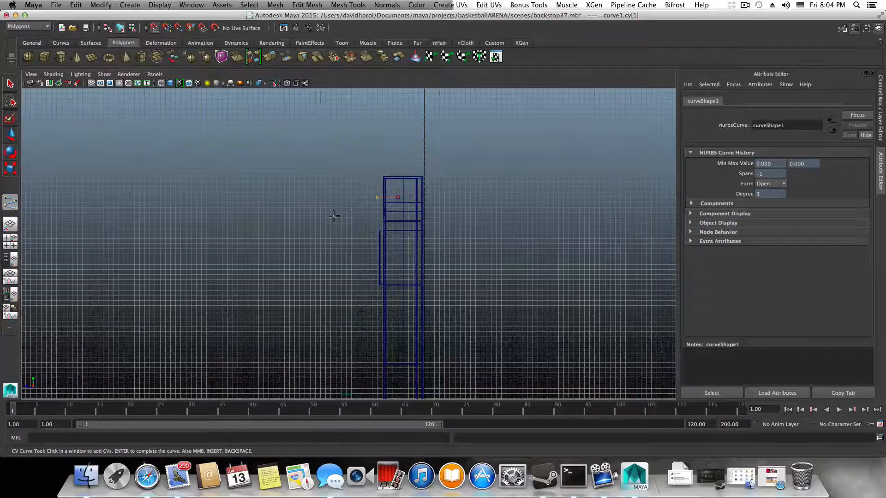
left_click(356, 208)
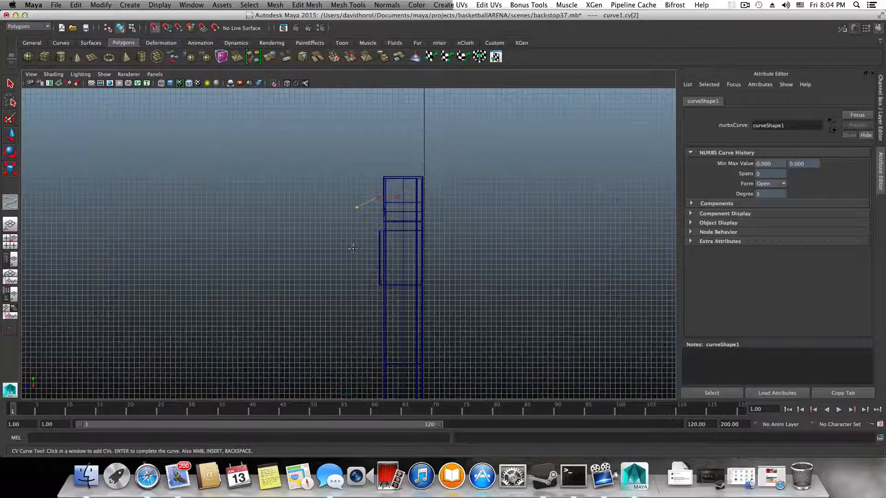
key("z")
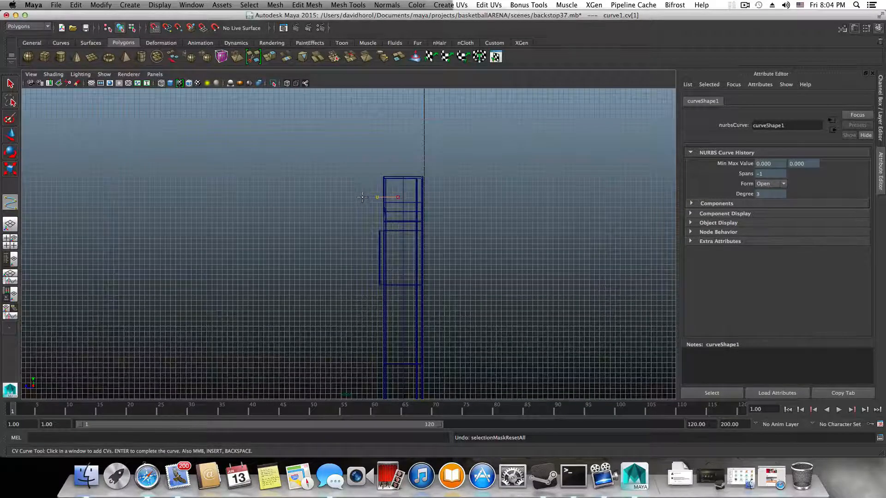
- Extend the curve straight back from the backboard with four more CVs on the same horizontal grid line
scroll(374, 203, "up", 2)
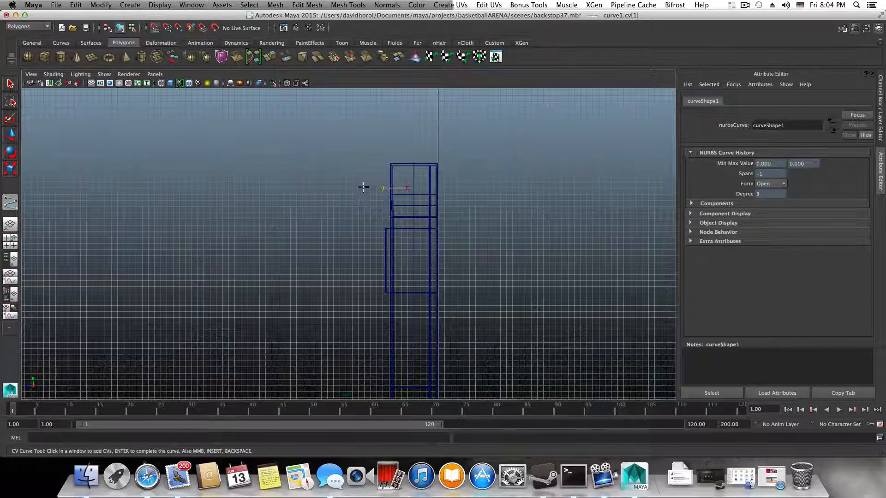
scroll(377, 201, "up", 2)
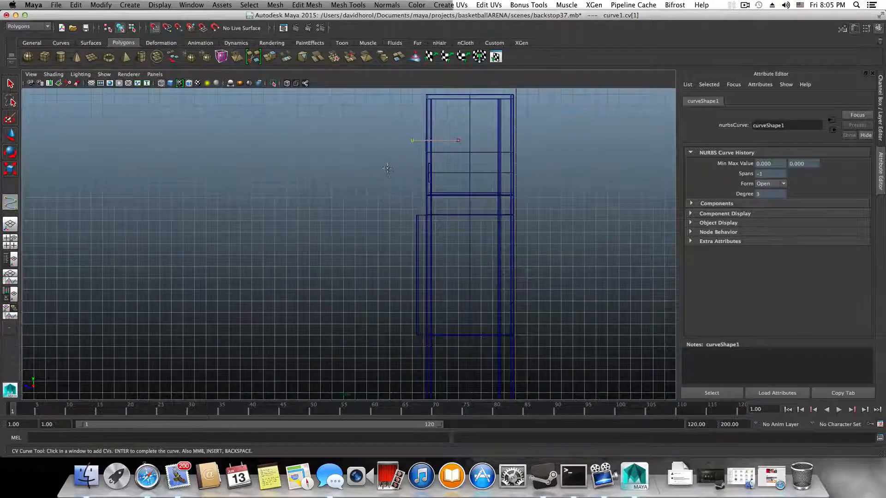
middle_click_drag(381, 202, 354, 301, "alt")
scroll(366, 285, "up", 2)
scroll(355, 298, "up", 1)
scroll(355, 299, "up", 3)
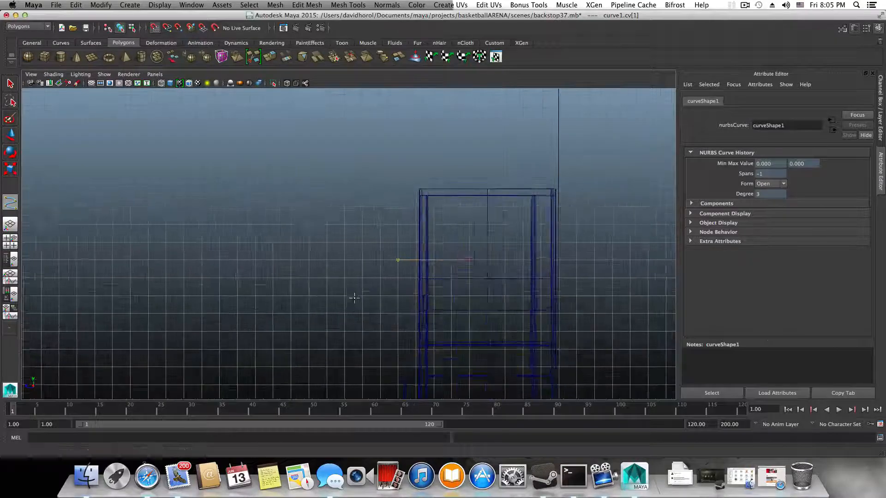
left_click(344, 262)
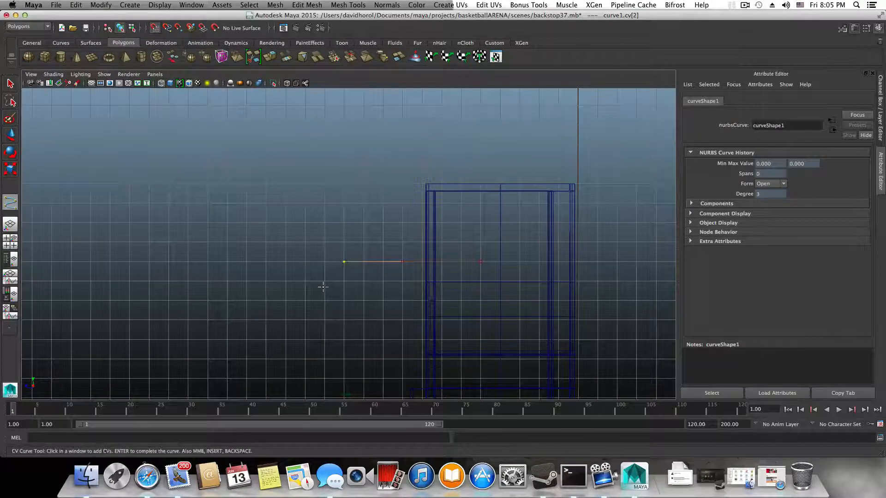
left_click(285, 262)
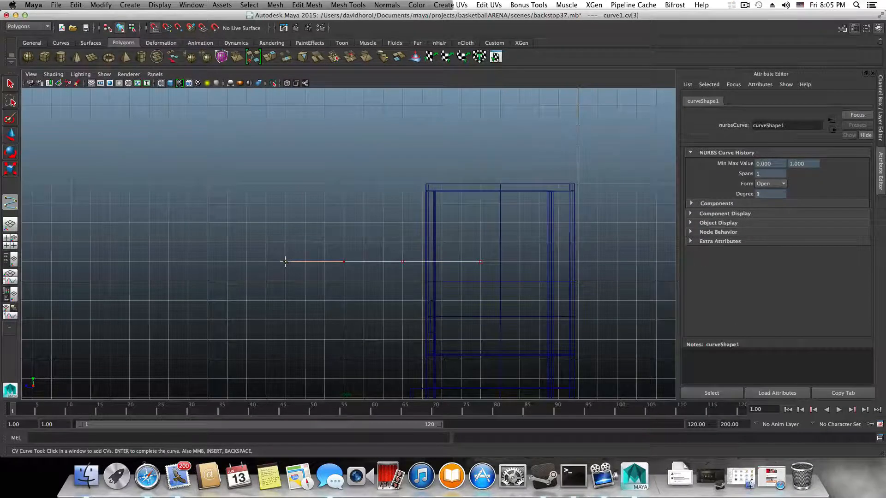
left_click(227, 262)
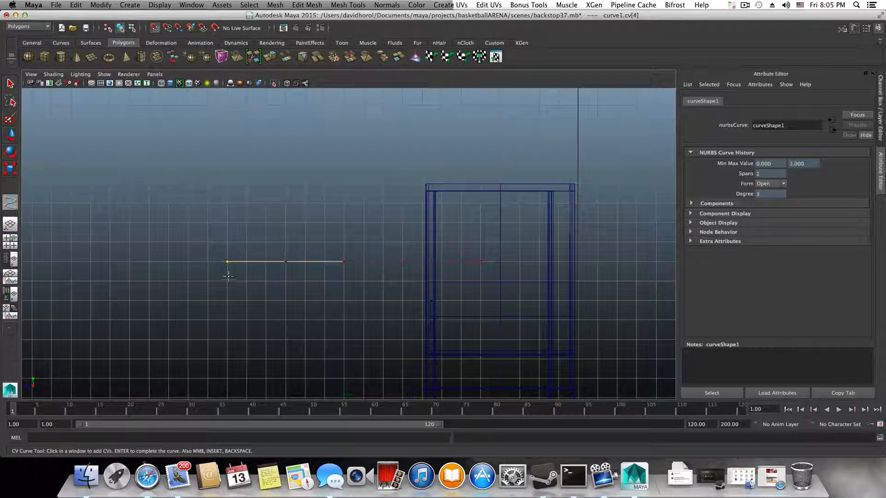
left_click(171, 262)
- Continue the straight run behind the backboard with four more CVs, spaced three grid squares apart on the same horizontal line
middle_click_drag(178, 272, 354, 264, "alt")
scroll(354, 263, "down", 2)
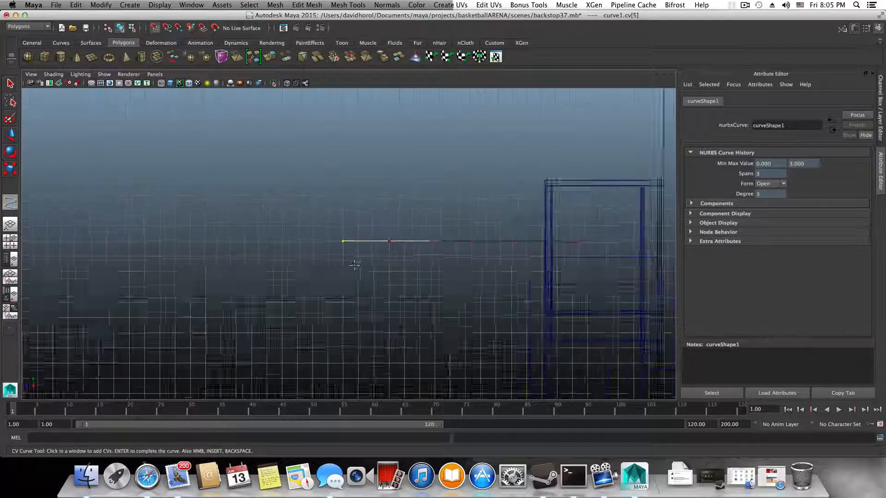
scroll(354, 264, "down", 10)
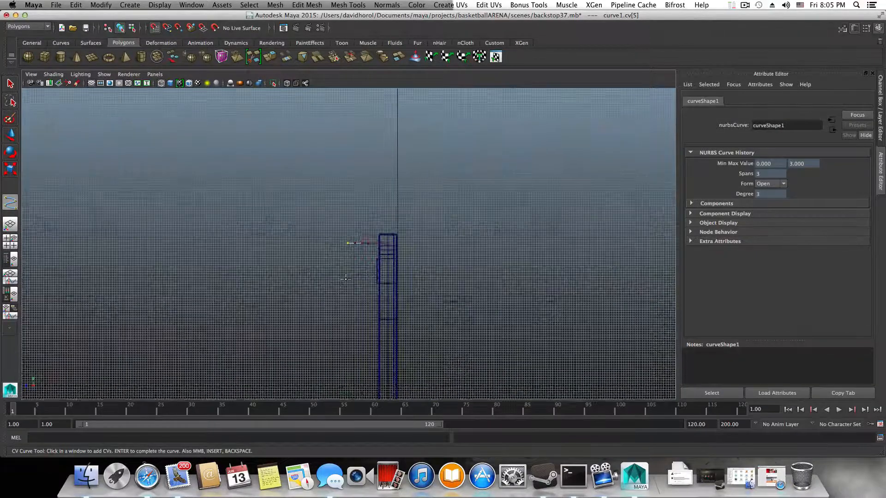
scroll(341, 267, "up", 4)
left_click(335, 243)
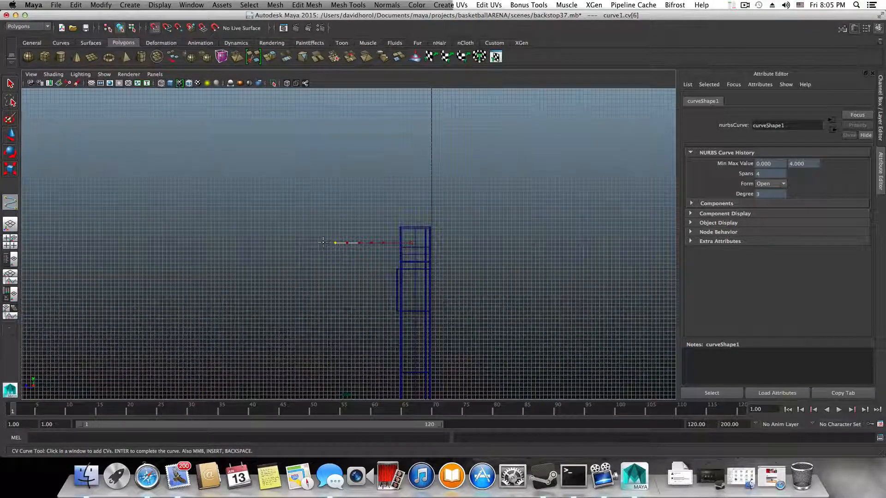
left_click(323, 243)
left_click(311, 242)
scroll(277, 296, "down", 5)
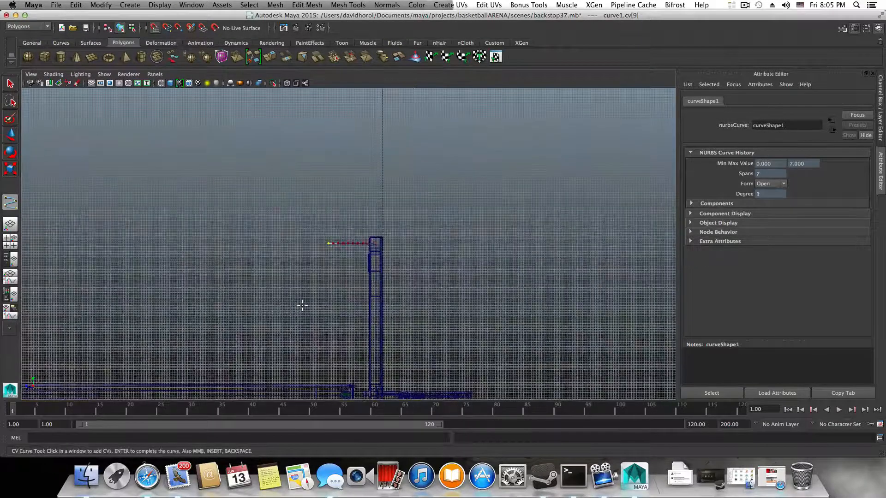
scroll(315, 299, "up", 5)
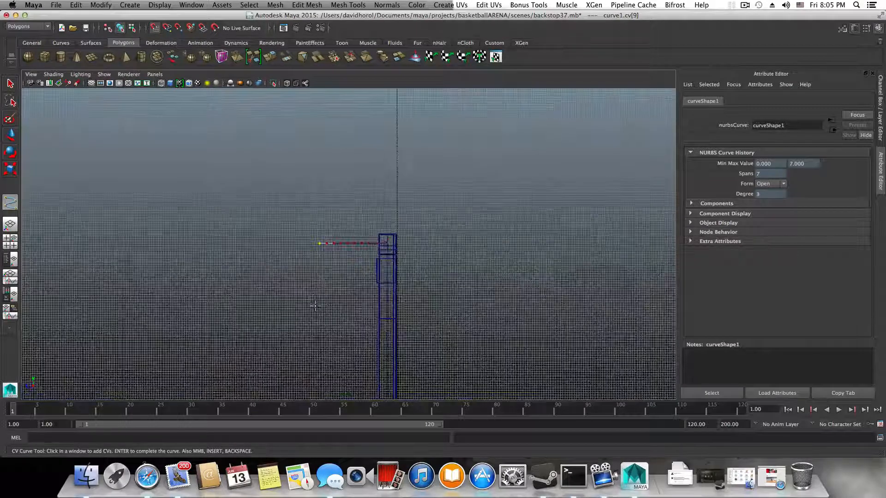
- Lengthen the horizontal section by another four evenly spaced CVs, ending above the arm well behind the backboard
left_click(269, 243)
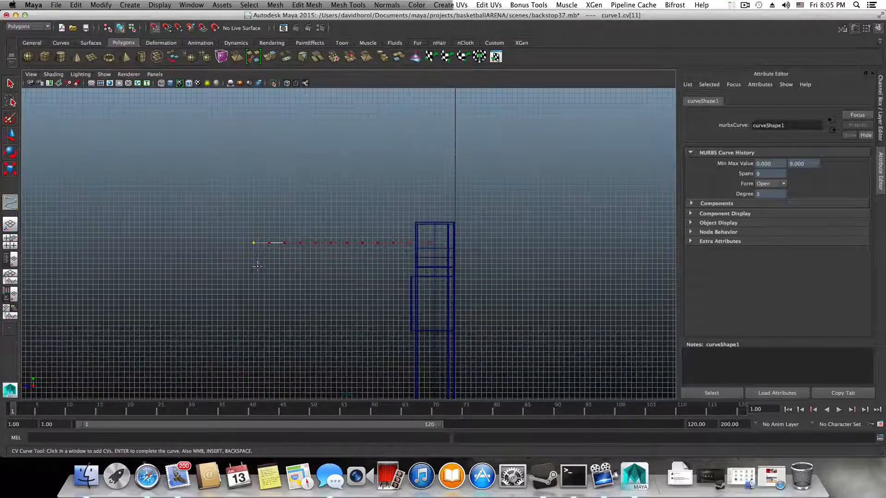
left_click(237, 242)
left_click(217, 243)
scroll(415, 242, "down", 2)
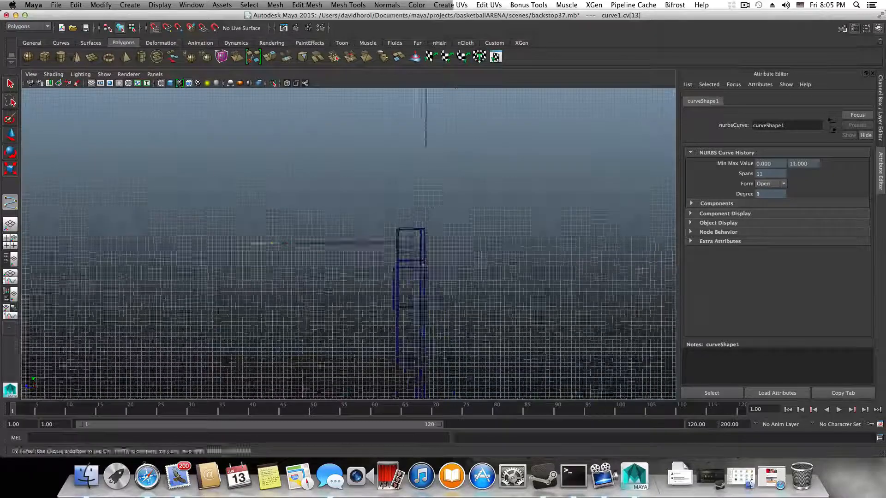
scroll(322, 273, "down", 3)
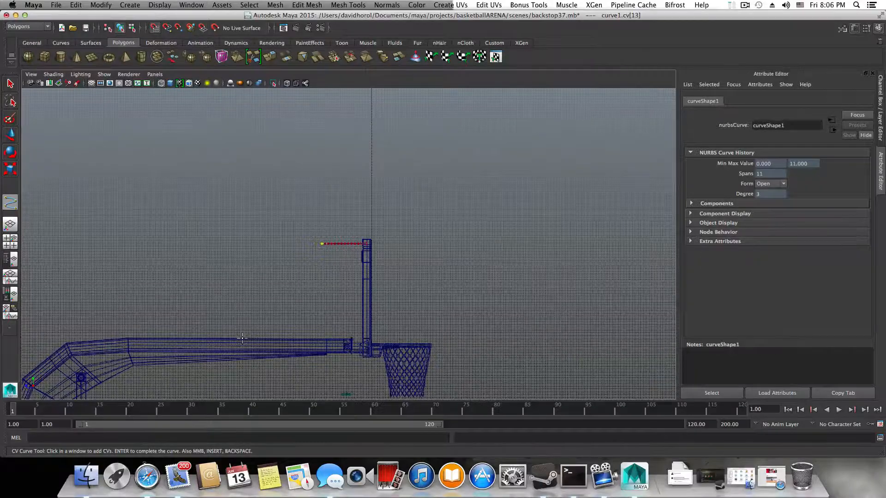
- Bend the curve downward at the horizontal run's rear end with two CVs, each three grid squares back and three down
scroll(329, 279, "up", 6)
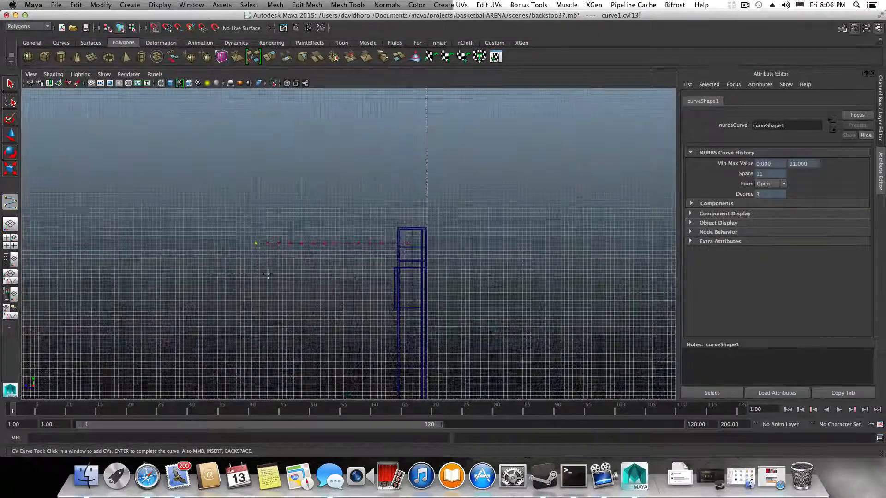
scroll(265, 276, "up", 7)
middle_click_drag(263, 261, 462, 226, "alt")
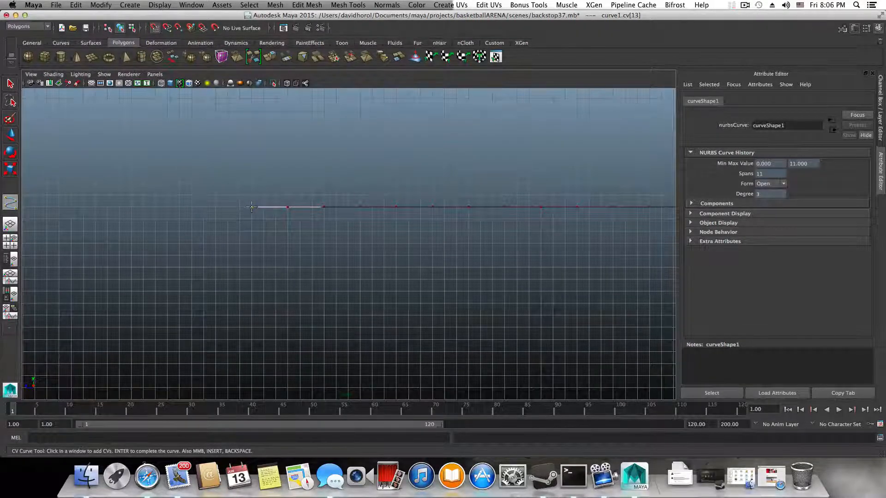
left_click(215, 243)
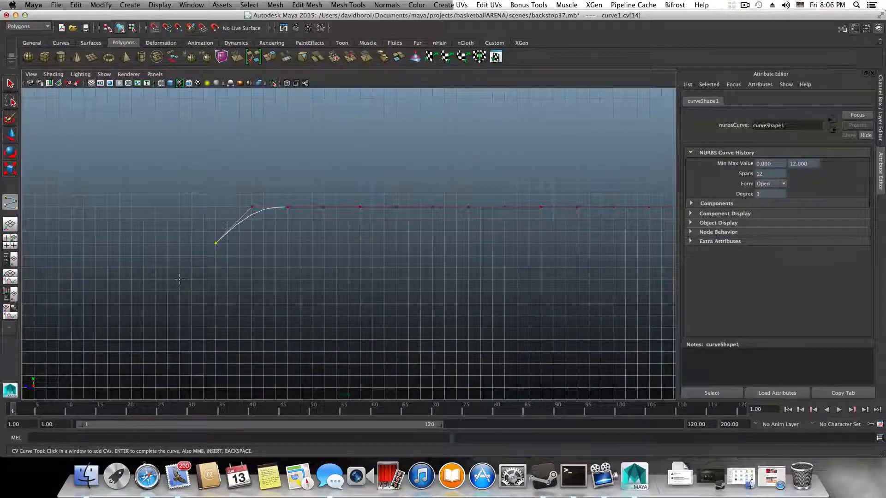
left_click(180, 279)
scroll(201, 284, "down", 4)
middle_click_drag(330, 232, 426, 148, "alt")
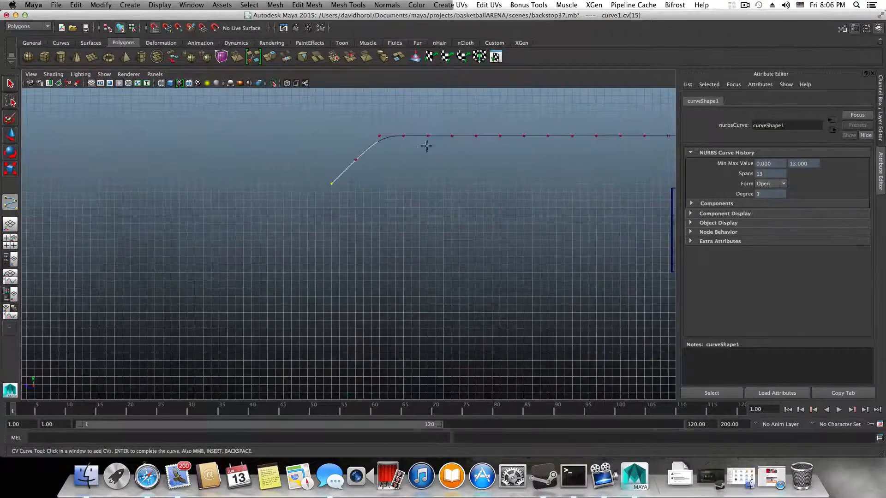
- Extend the 45-degree diagonal down and away from the backboard with five CVs at the same three-square spacing
left_click(307, 207)
left_click(283, 232)
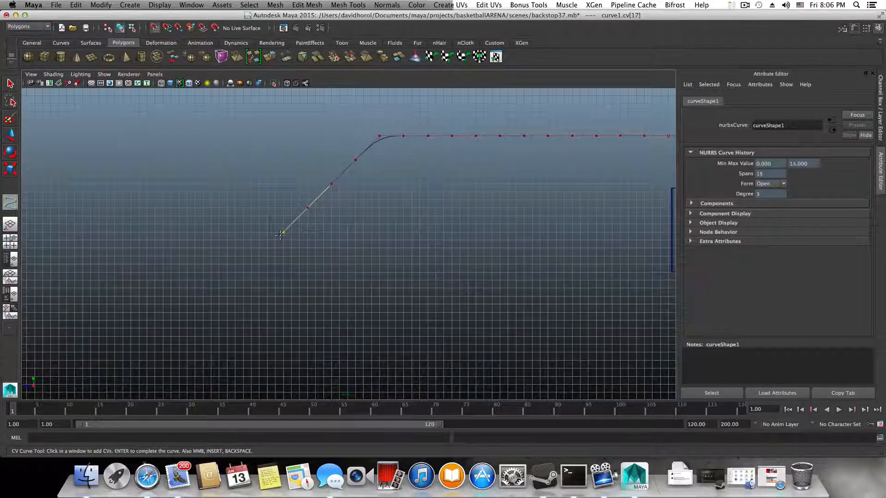
left_click(259, 256)
left_click(234, 281)
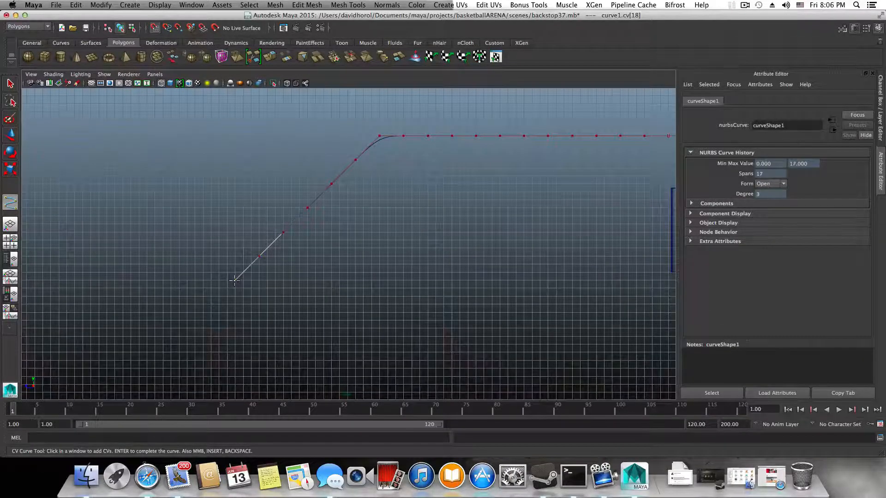
left_click(211, 303)
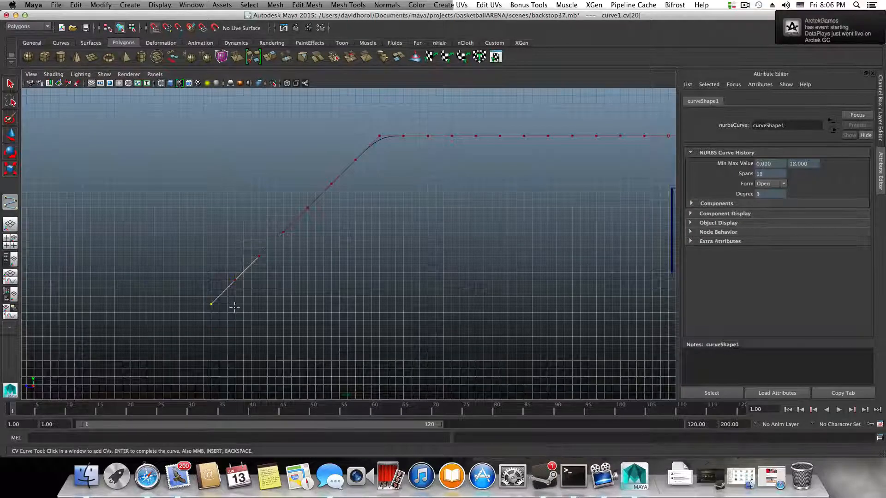
- Add four more CVs to the descending diagonal, each three grid squares further back and three lower
middle_click_drag(284, 274, 331, 225, "alt")
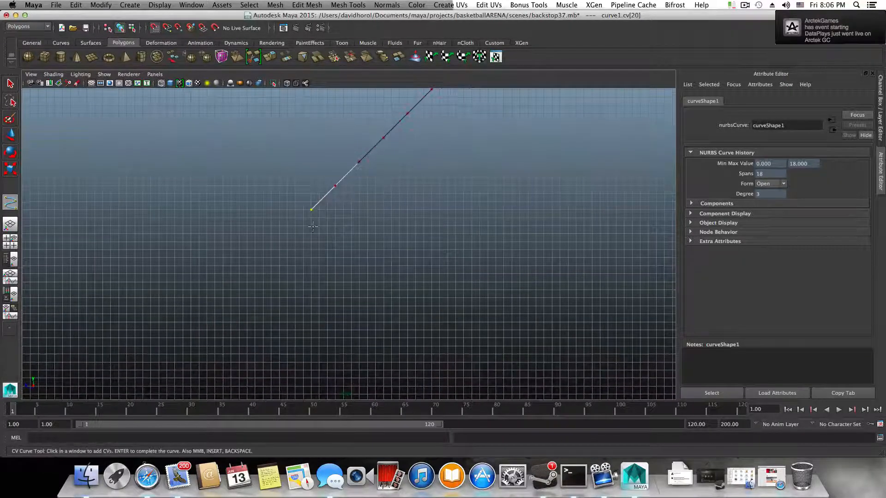
left_click(287, 234)
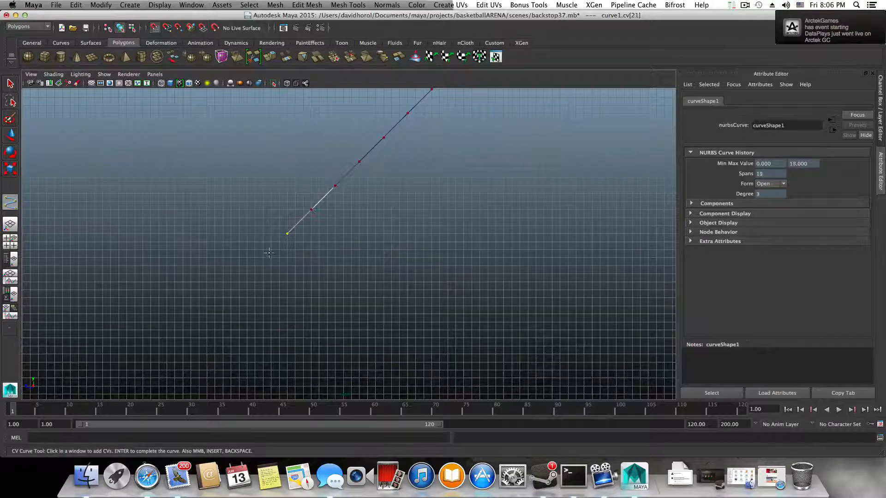
left_click(263, 257)
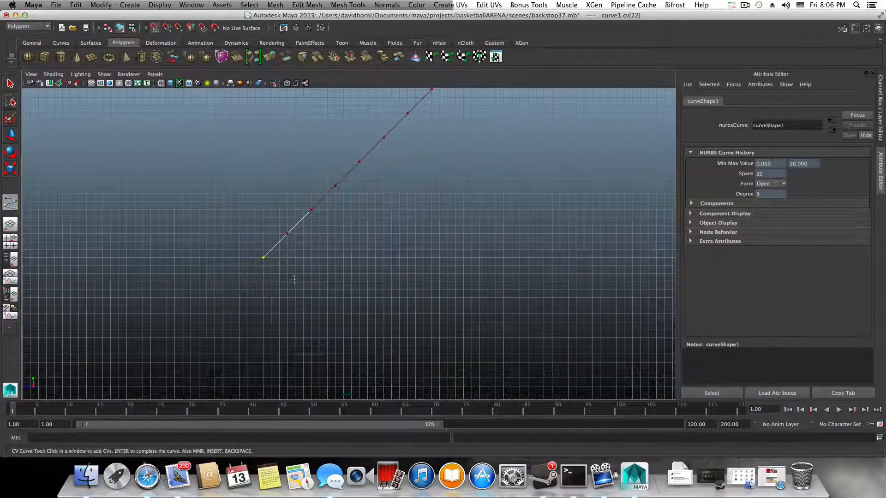
middle_click_drag(295, 277, 321, 247, "alt")
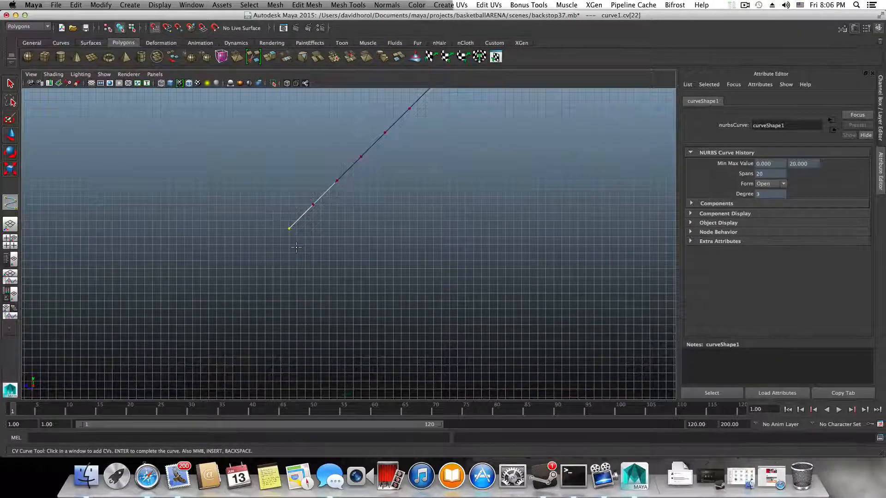
left_click(265, 252)
left_click(240, 276)
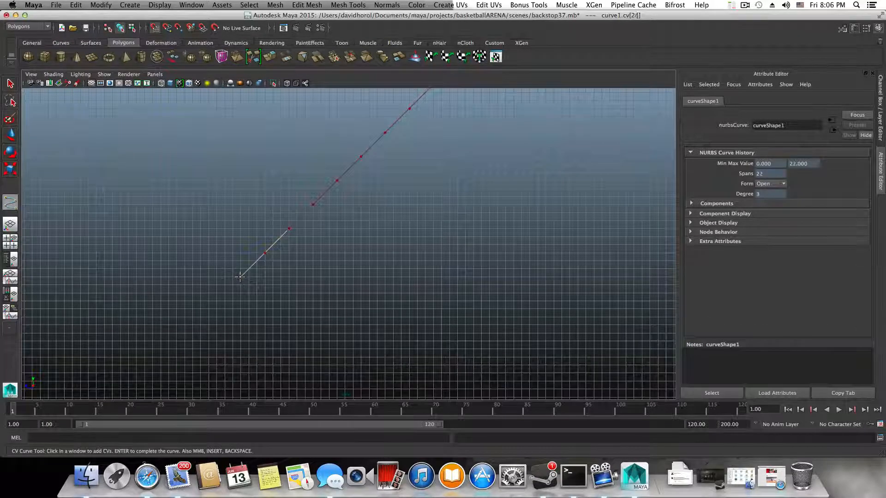
- Carry the diagonal section on toward the arm with another four CVs, keeping the 45-degree slope and even spacing
middle_click_drag(241, 290, 342, 200, "alt")
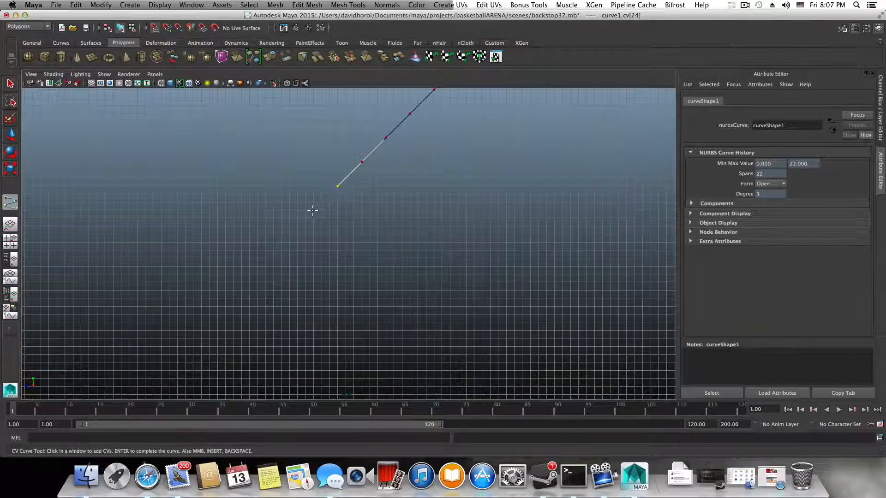
left_click(313, 211)
left_click(289, 234)
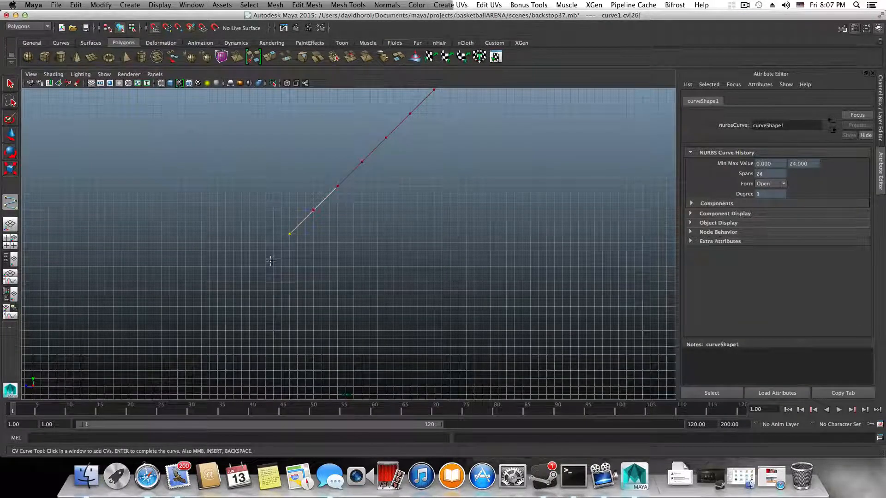
left_click(265, 257)
left_click(241, 281)
middle_click_drag(283, 268, 318, 235, "alt")
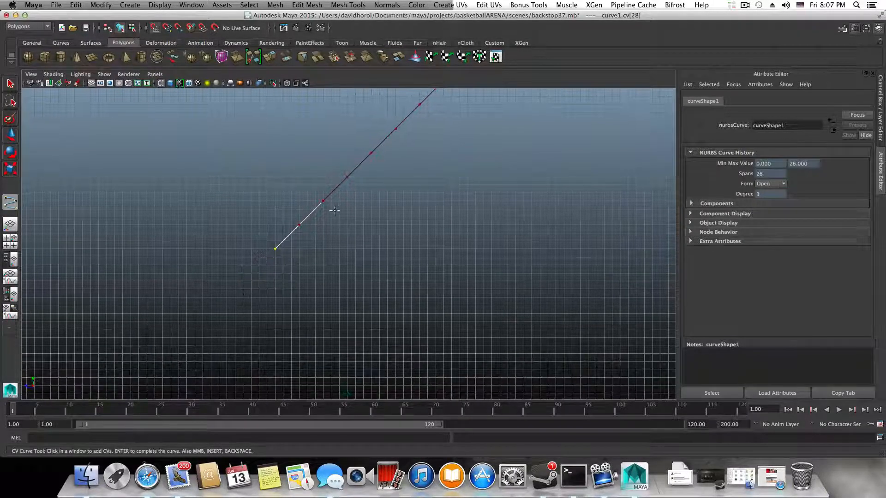
- Place seven further CVs down the diagonal at the same three-square spacing, ending a short distance above the horizontal arm
left_click_drag(334, 215, 370, 190, "alt")
middle_click_drag(349, 234, 355, 228, "alt")
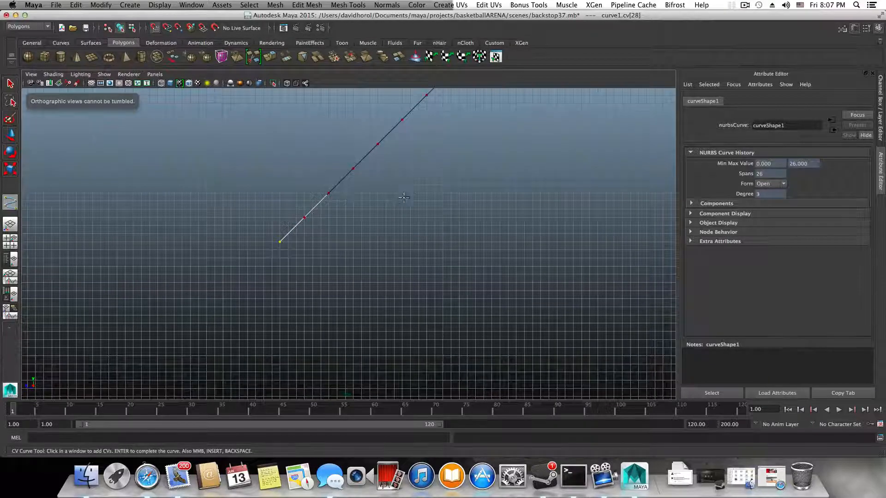
right_click_drag(404, 198, 367, 230, "alt")
middle_click_drag(367, 230, 423, 187, "alt")
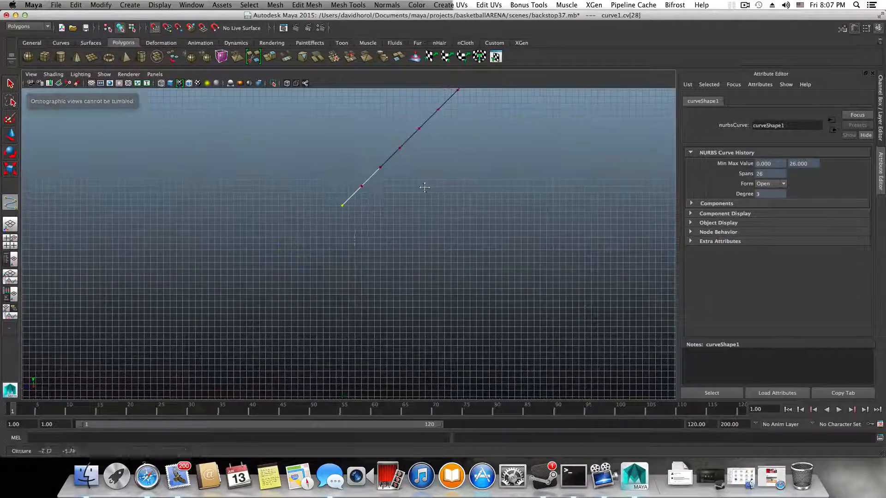
left_click(322, 224)
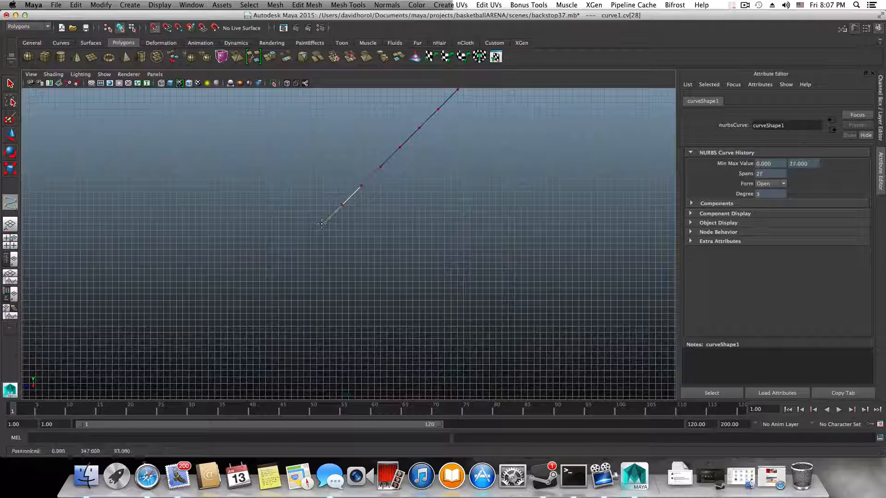
left_click(304, 243)
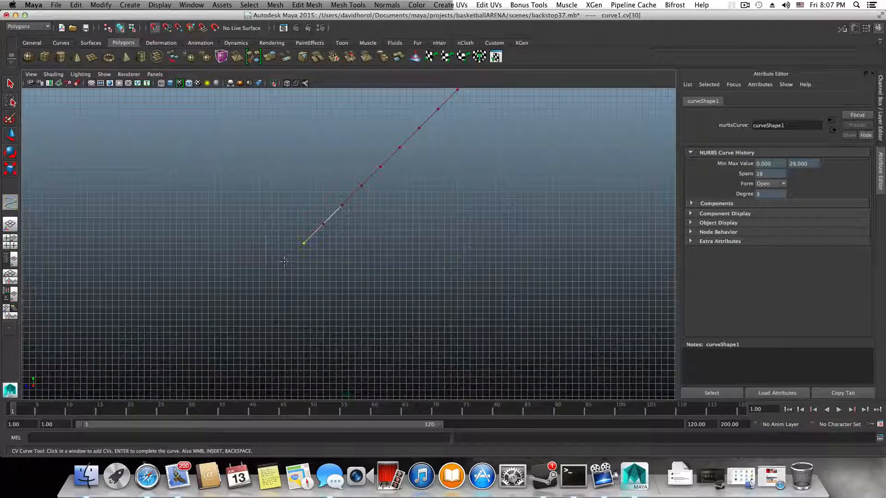
left_click(284, 262)
left_click(265, 281)
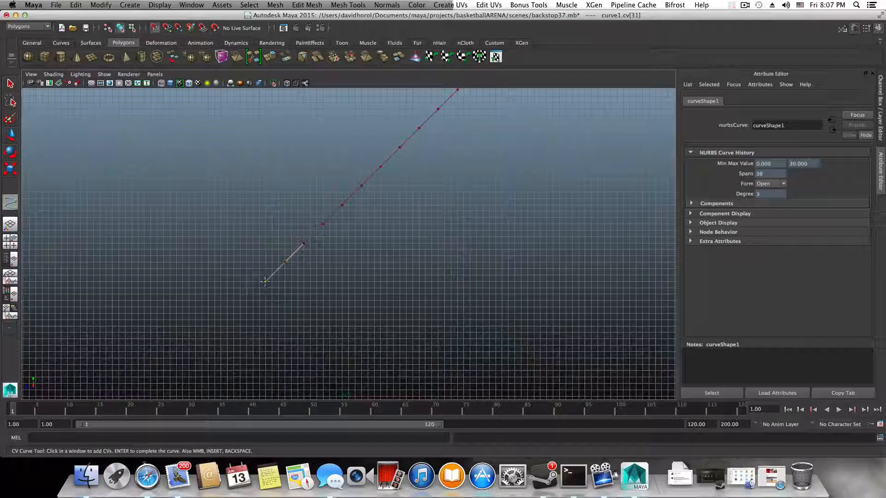
left_click(247, 300)
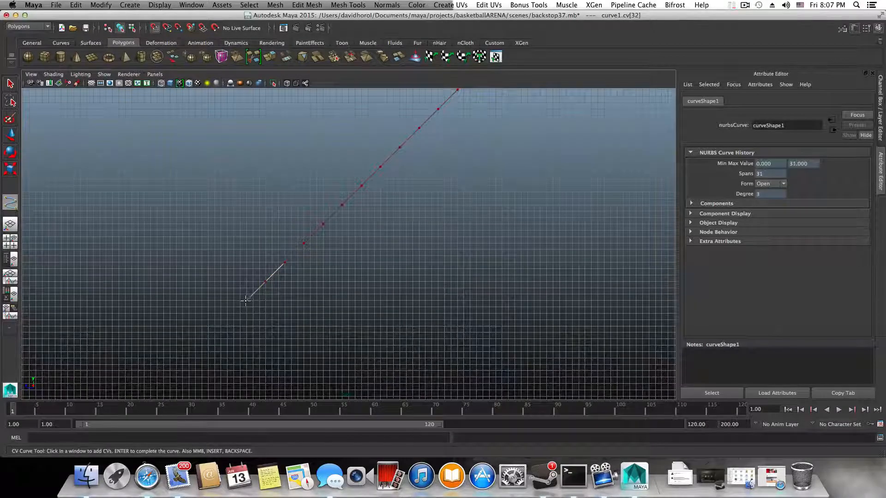
left_click(227, 319)
middle_click_drag(249, 331, 338, 271, "alt")
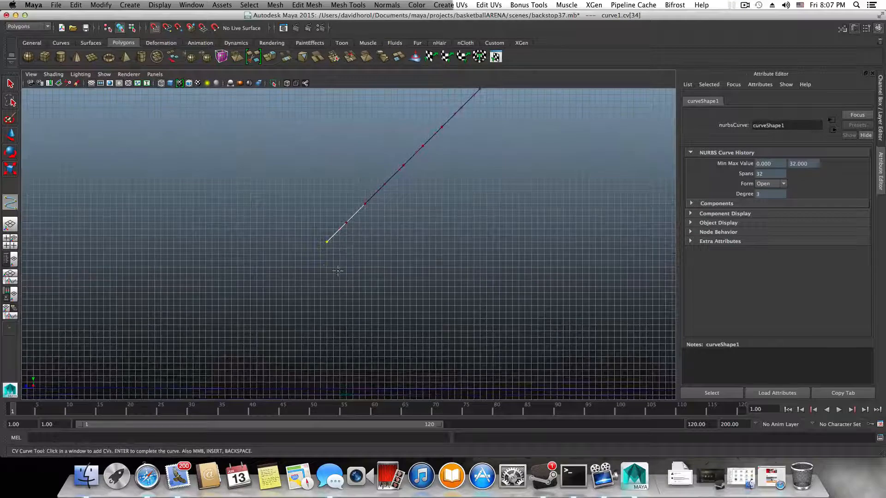
left_click(306, 262)
- Check the gap between the curve's end and the arm, and continue the diagonal toward the arm with four CVs
scroll(432, 137, "down", 5)
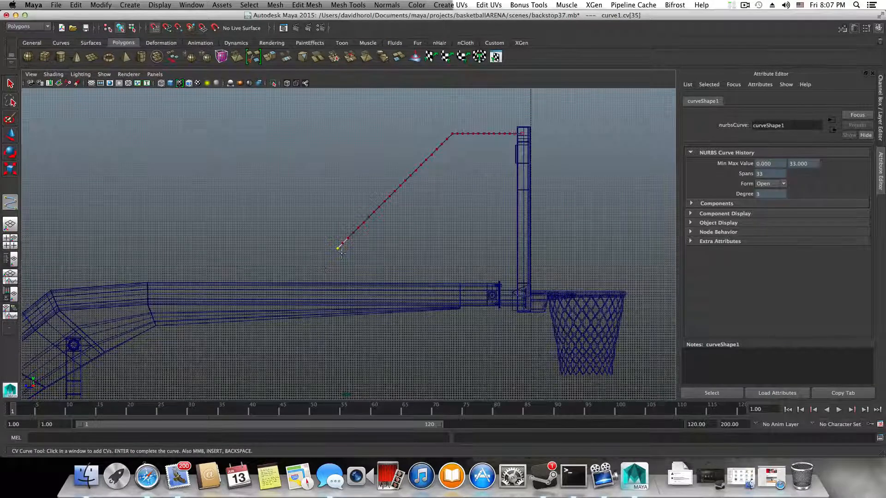
scroll(341, 254, "up", 8)
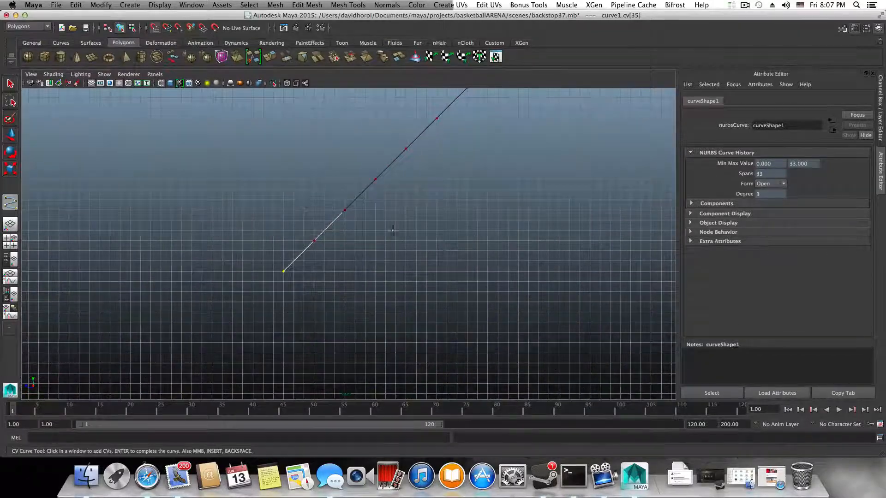
left_click_drag(392, 231, 395, 232, "alt")
middle_click_drag(395, 232, 546, 159, "alt")
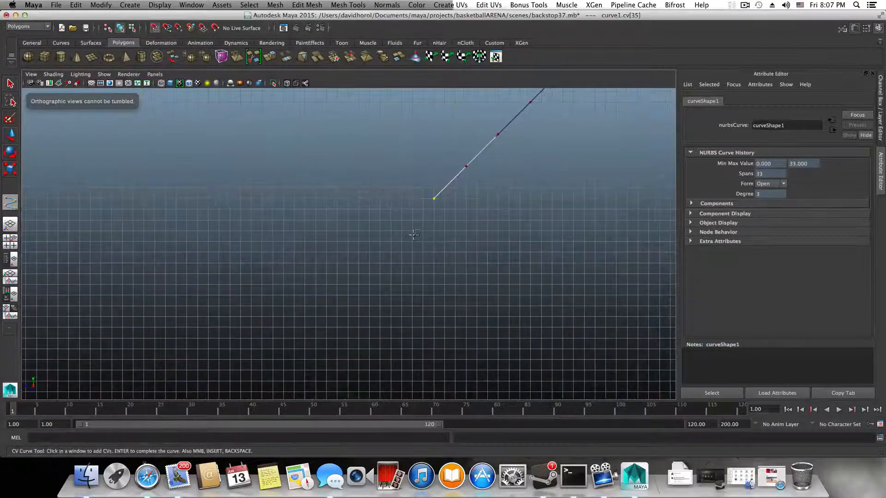
left_click(402, 230)
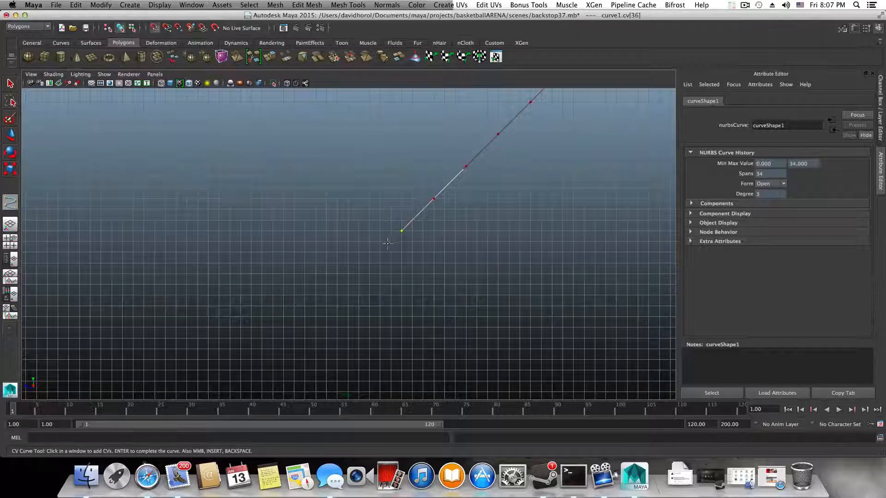
left_click(369, 263)
left_click(337, 295)
left_click(305, 326)
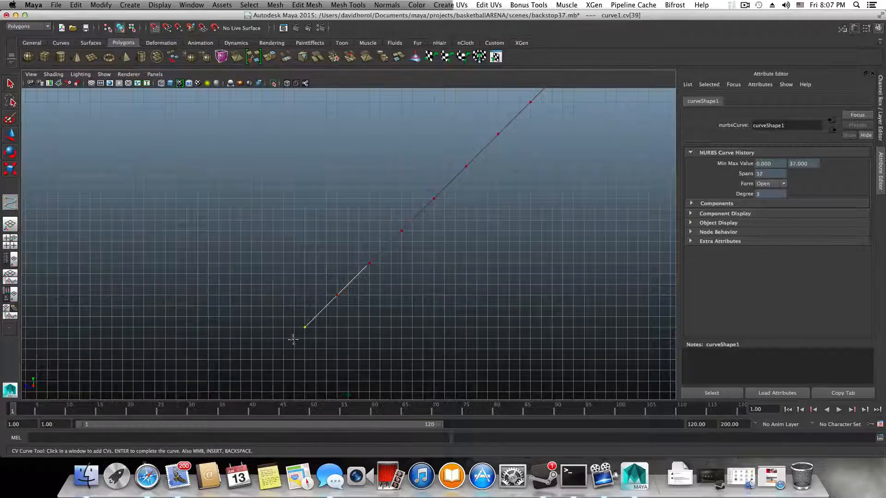
- Add six more CVs down the diagonal, each three grid squares further back and three lower, carrying the curve into the horizontal arm
left_click(273, 359)
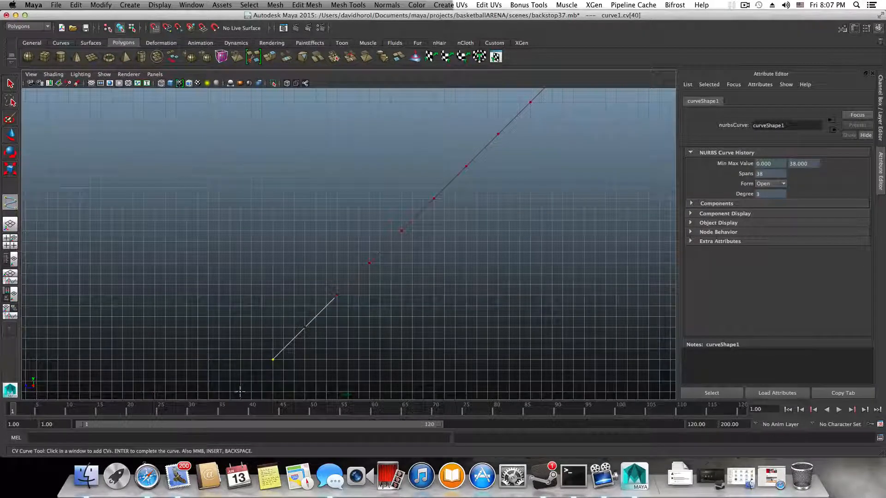
left_click(240, 392)
scroll(356, 331, "down", 1)
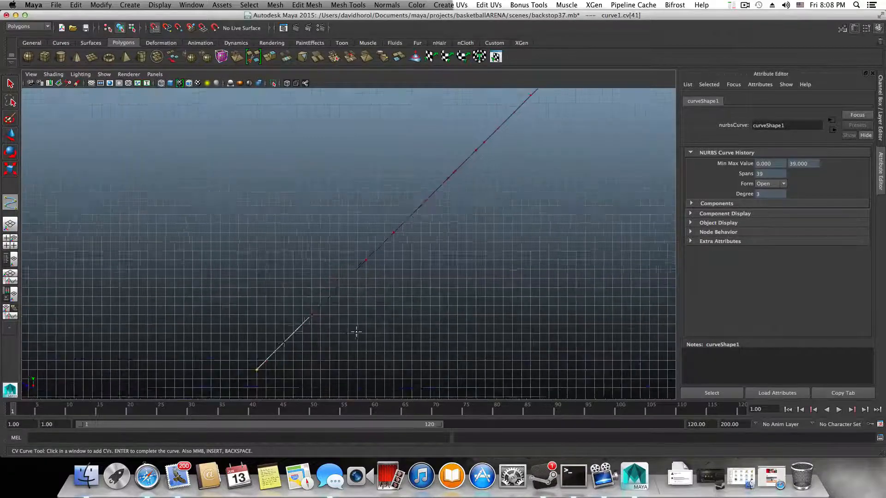
scroll(356, 332, "down", 3)
middle_click_drag(389, 297, 451, 245, "alt")
middle_click_drag(358, 304, 394, 283, "alt")
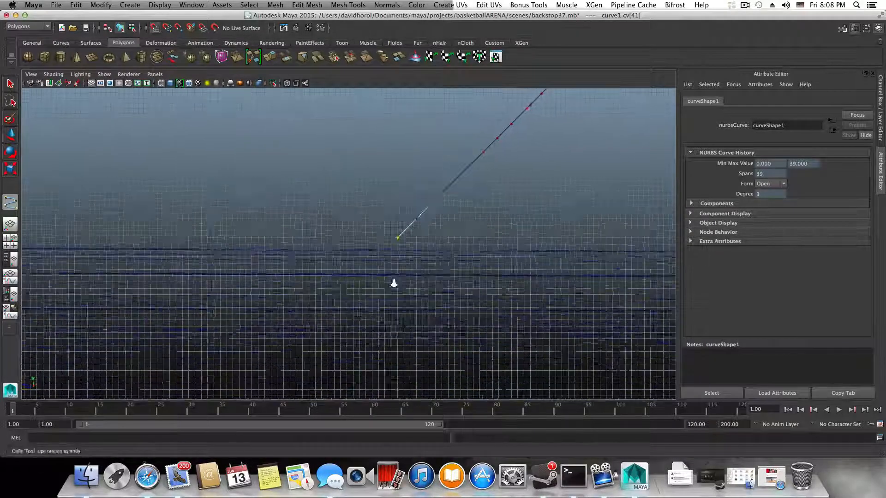
scroll(405, 263, "up", 1)
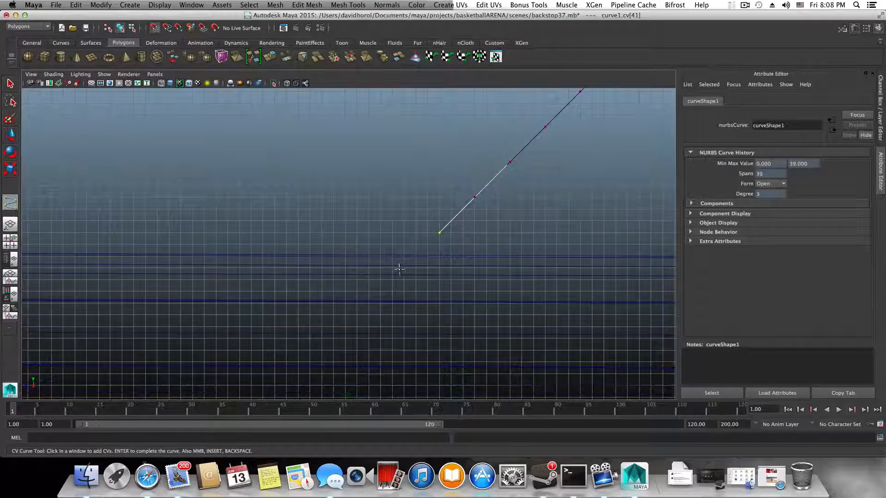
left_click(403, 268)
left_click(368, 304)
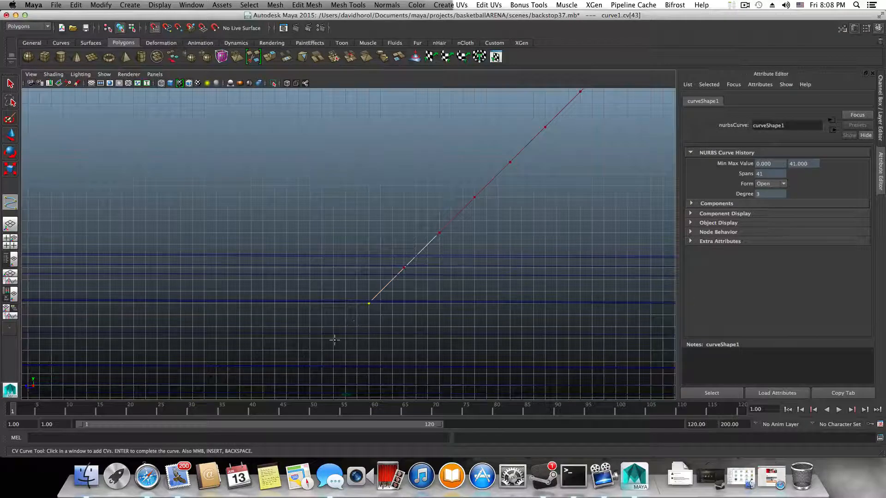
left_click(332, 338)
left_click(298, 373)
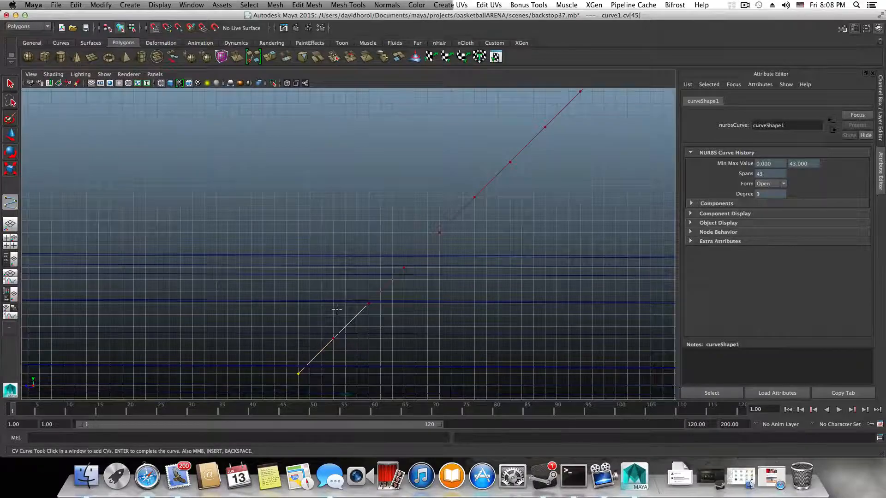
- Continue the diagonal through the arm's side profile with four CVs at the same three-square spacing
scroll(339, 310, "down", 6)
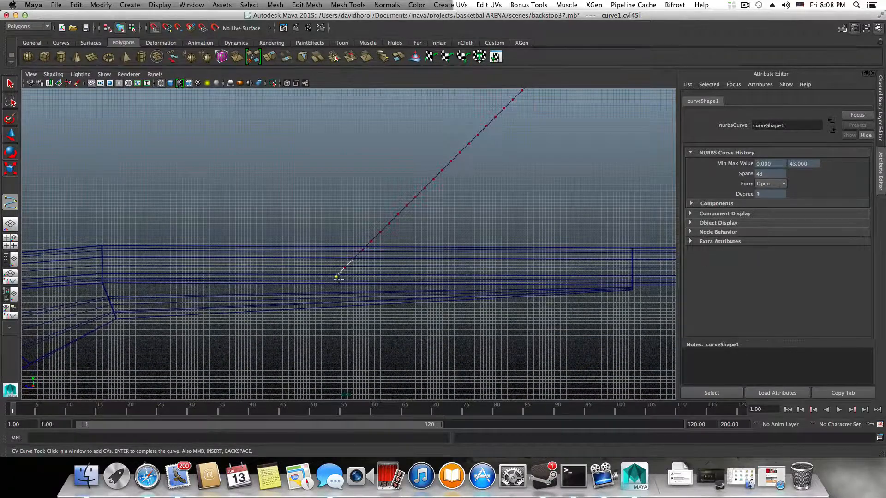
right_click_drag(317, 312, 327, 330, "alt")
middle_click_drag(327, 329, 331, 313, "alt")
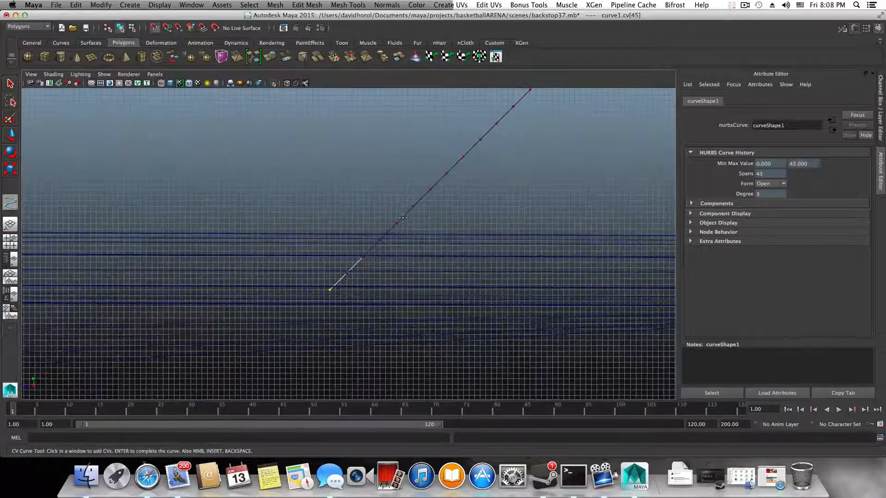
right_click_drag(339, 313, 335, 344, "alt")
middle_click_drag(335, 344, 360, 243, "alt")
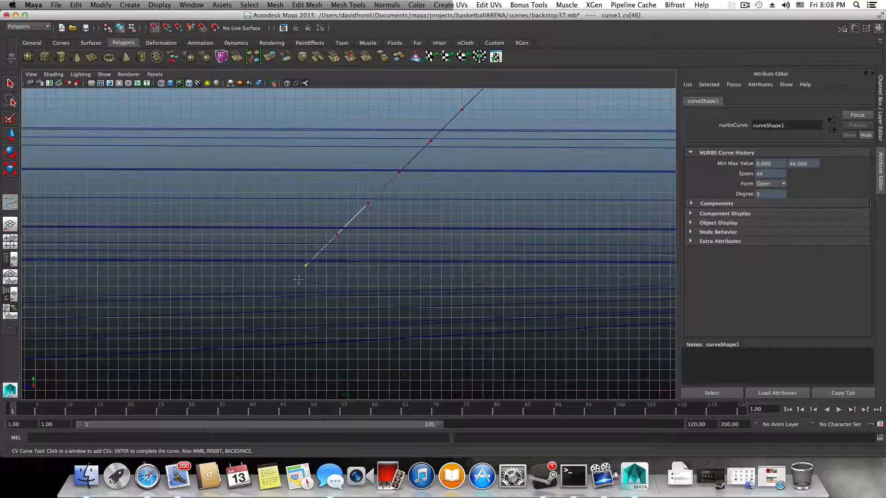
left_click(274, 296)
left_click(243, 328)
left_click(212, 358)
- Extend the diagonal past the arm's underside with seven evenly spaced CVs and finish the curve
middle_click_drag(213, 366, 271, 290, "alt")
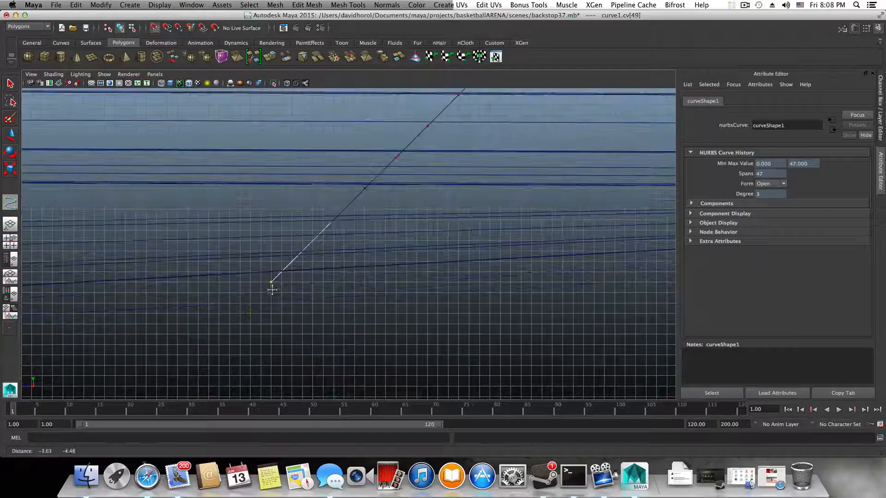
left_click(240, 314)
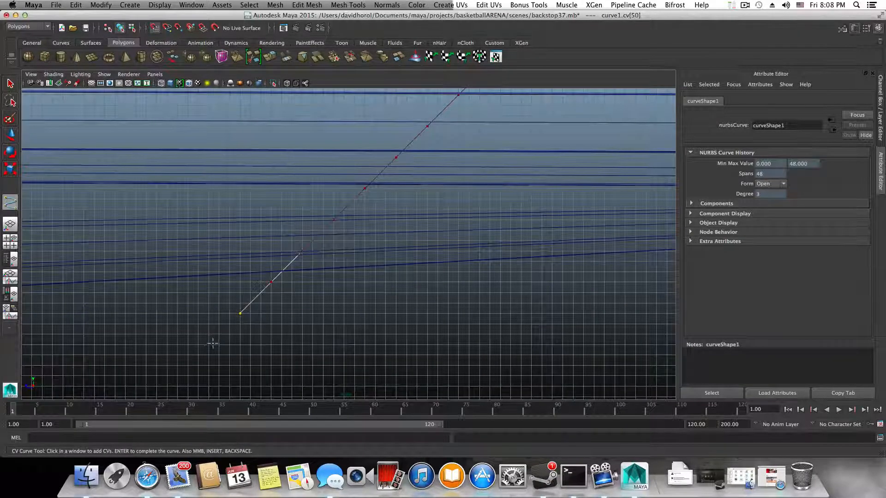
left_click(177, 374)
left_click(177, 375)
scroll(365, 217, "down", 6)
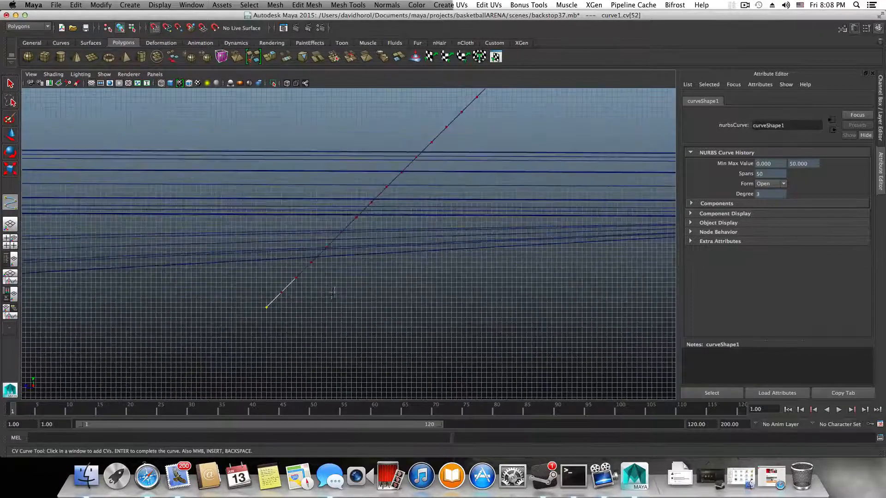
scroll(329, 244, "up", 4)
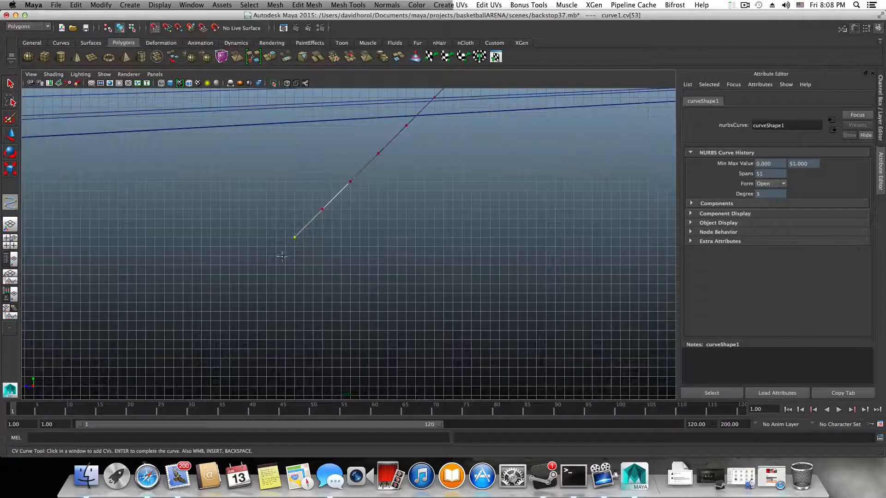
left_click(266, 264)
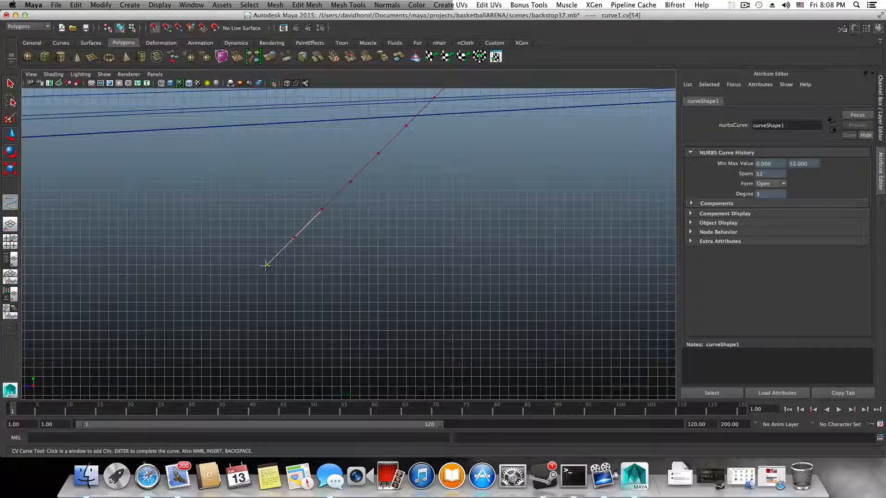
left_click(238, 291)
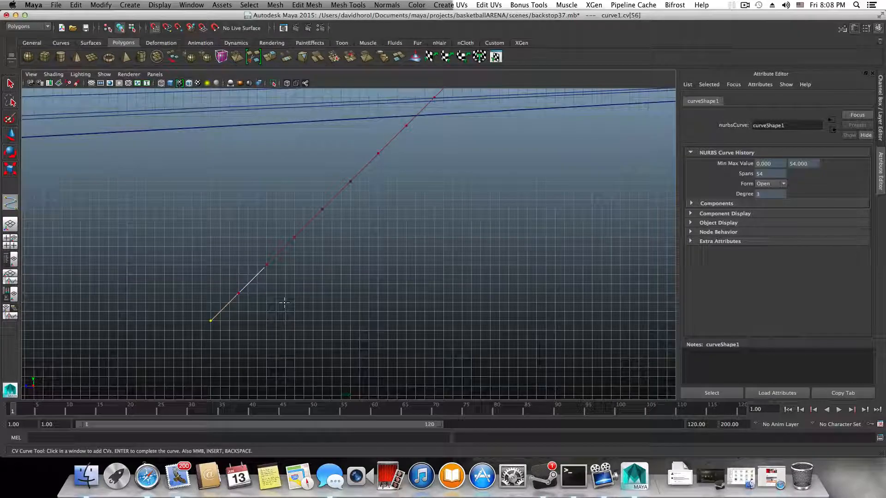
key("Return")
- Inspect the whole curve against the backstop, display its control vertices and return to object mode
scroll(332, 293, "down", 5)
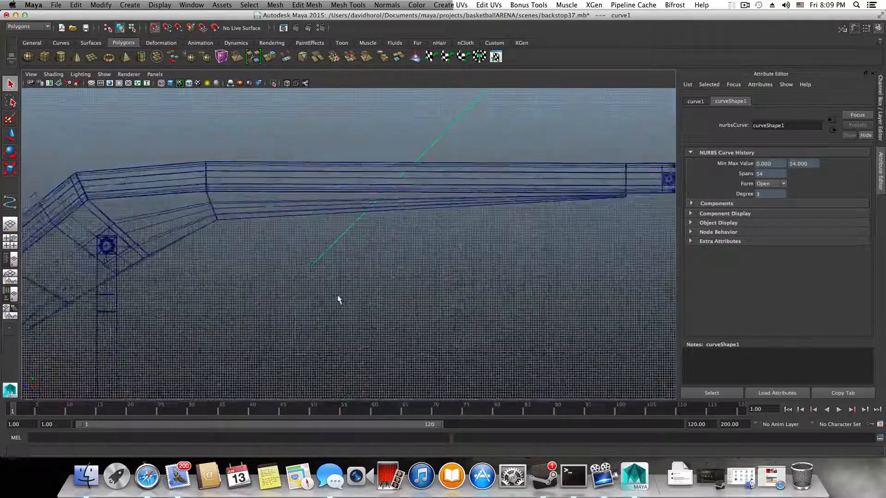
scroll(338, 300, "down", 4)
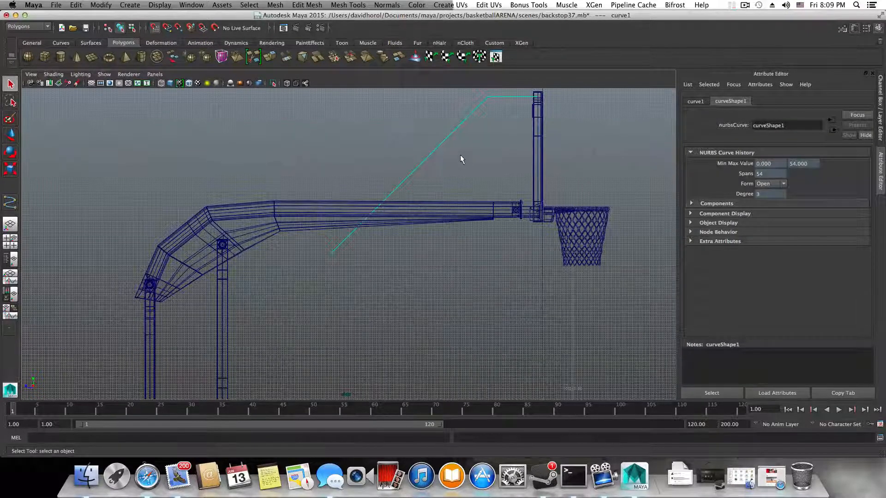
right_click(426, 153)
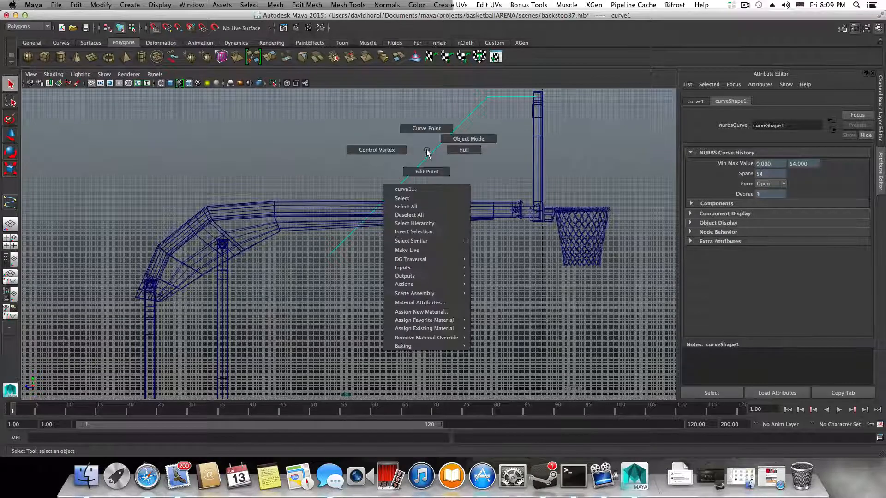
left_click(371, 151)
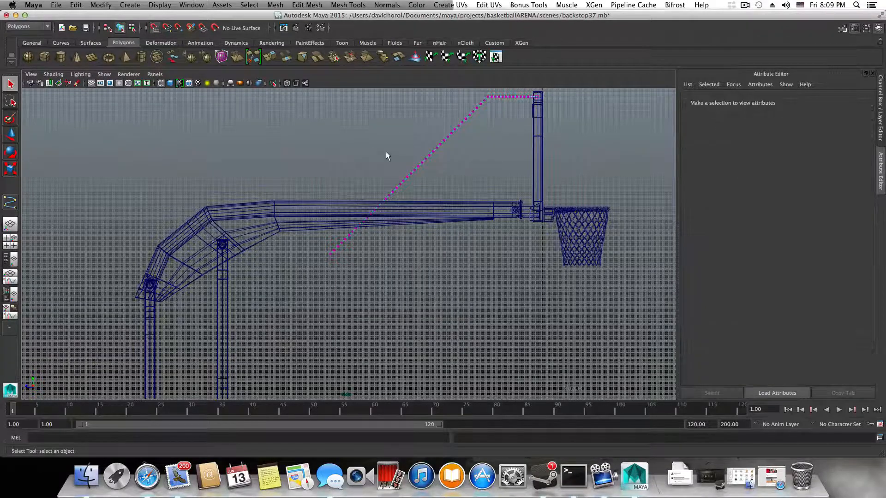
key("F8")
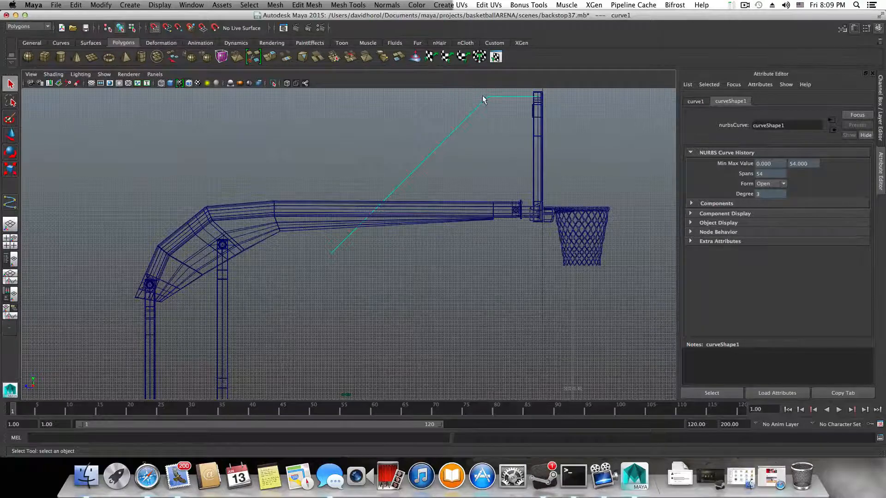
- Switch from the side view to the perspective view and center the curve's pivot
scroll(476, 153, "down", 1)
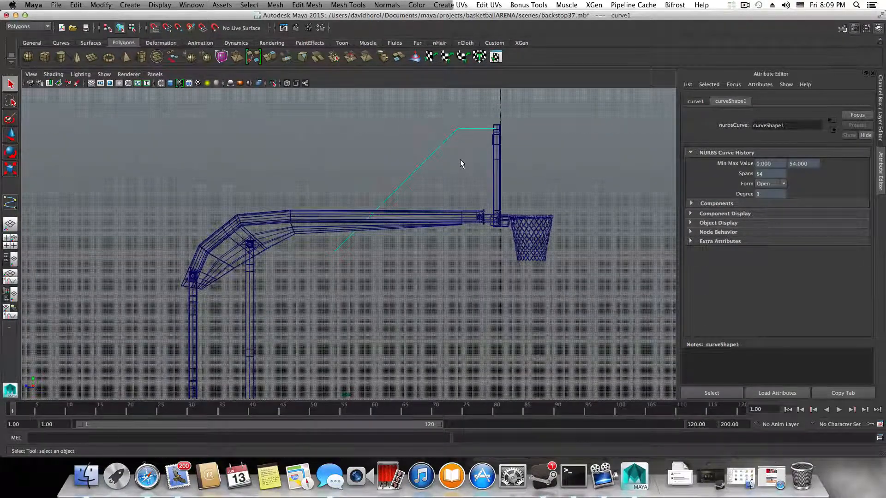
key("space")
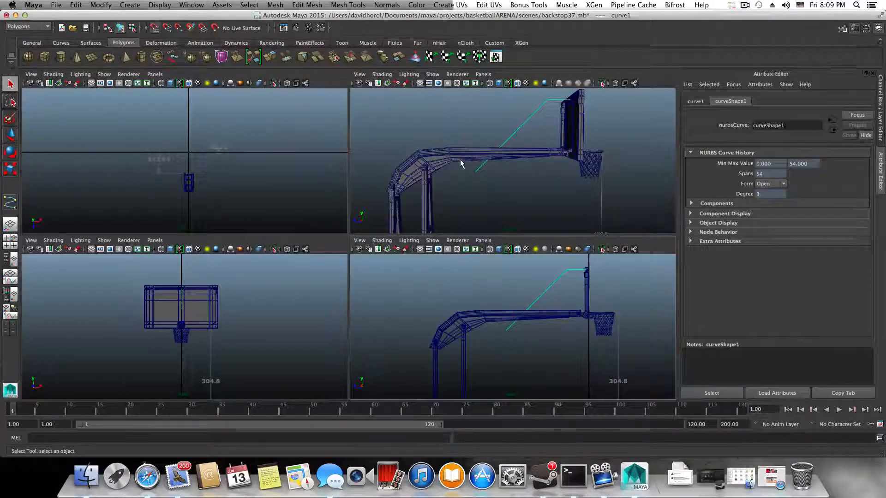
key("space")
left_click_drag(483, 188, 339, 232, "alt")
right_click_drag(405, 248, 535, 259, "alt")
middle_click_drag(403, 264, 389, 312, "alt")
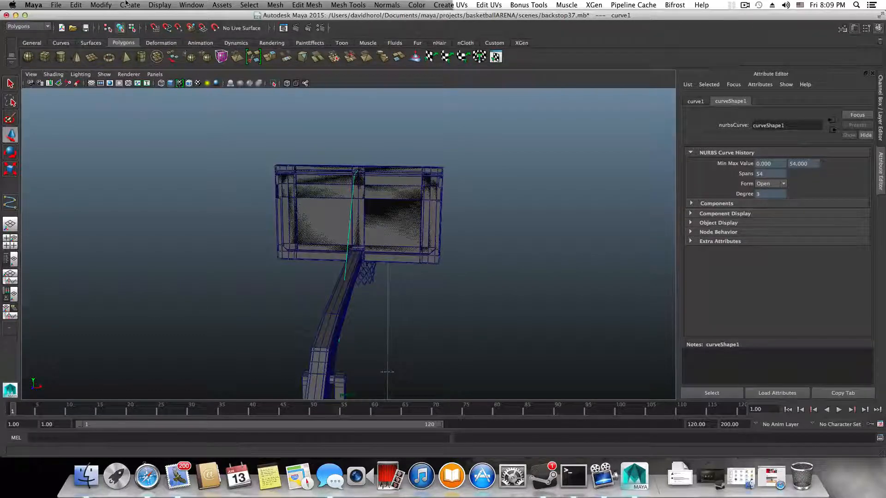
left_click(101, 4)
left_click(113, 105)
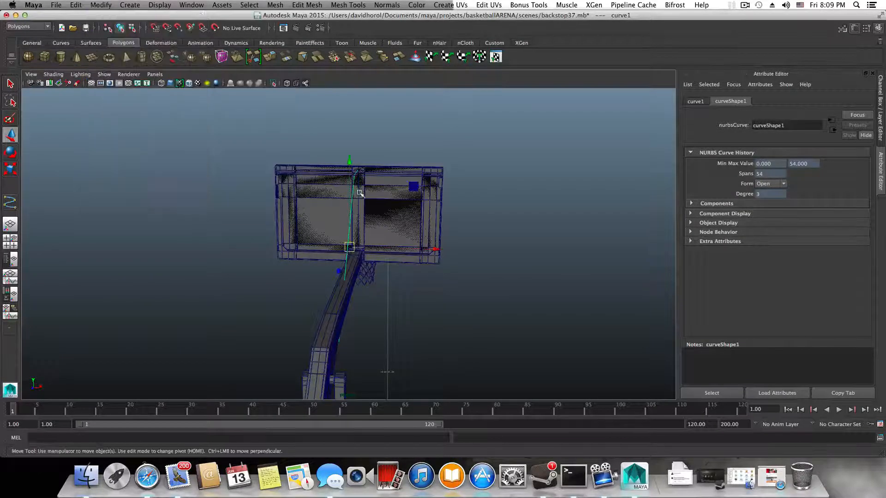
- Move the curve's pivot onto its upper end, at the middle of the backboard
left_click_drag(358, 194, 373, 271, "alt")
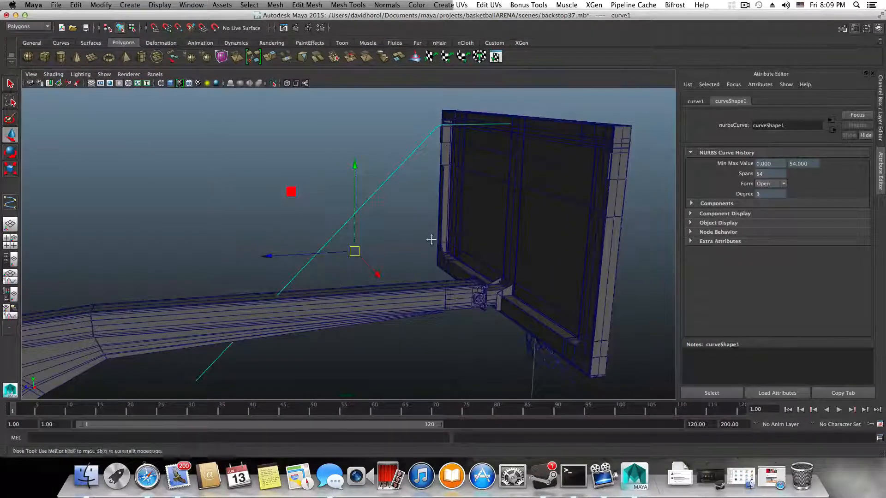
middle_click_drag(431, 239, 327, 275, "alt")
key("Home")
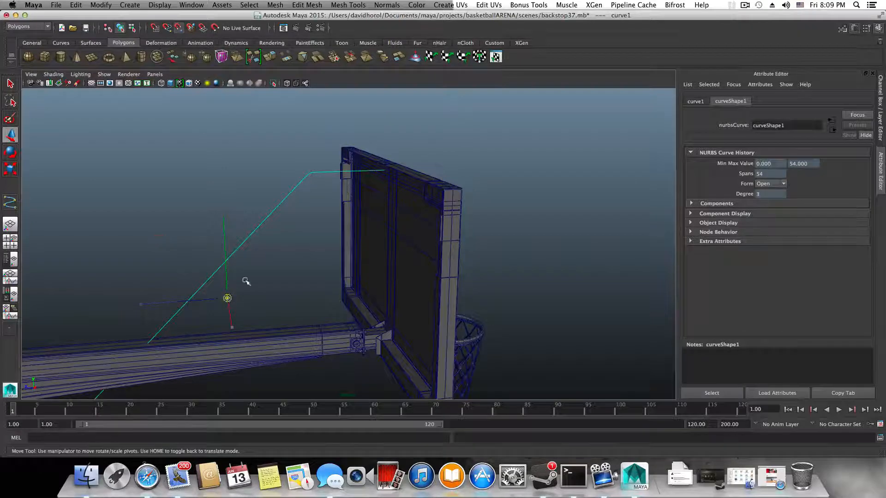
left_click_drag(227, 299, 450, 251)
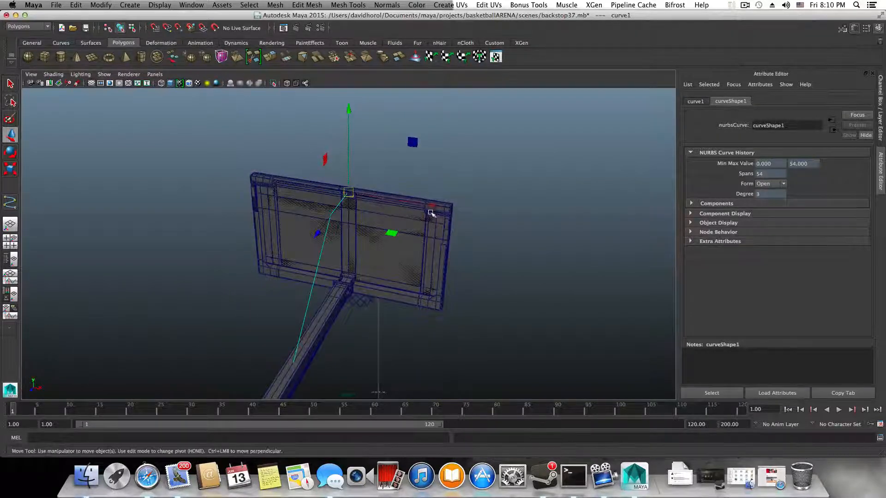
- Shift the curve sideways from the backboard's centre to its outer side edge
left_click_drag(469, 212, 375, 269)
scroll(397, 262, "up", 2)
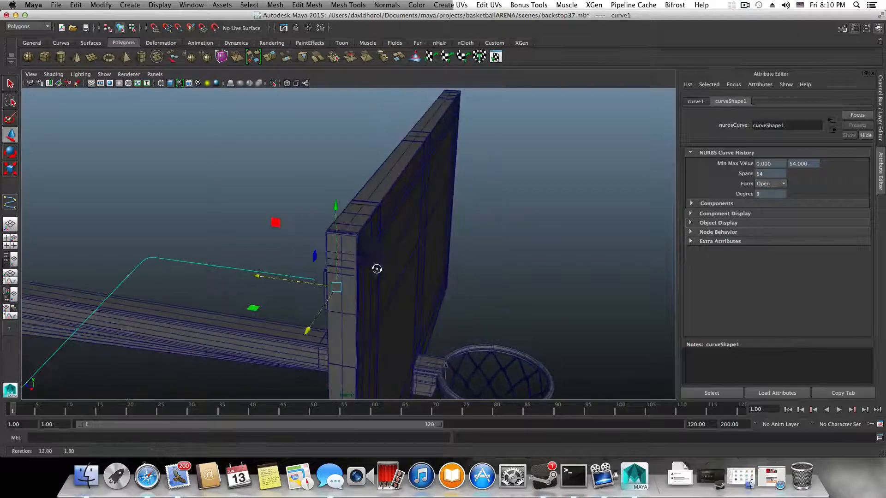
scroll(366, 258, "up", 2)
middle_click_drag(376, 240, 369, 202, "alt")
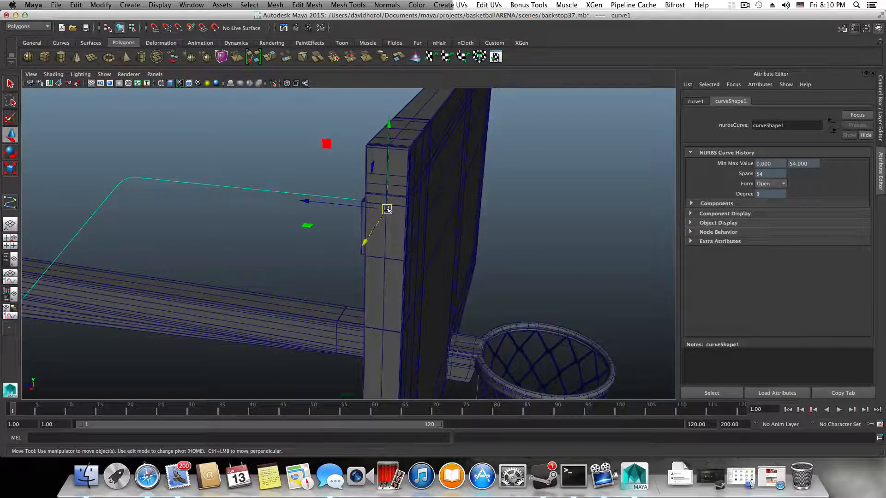
- Reposition the curve's pivot from inside the backboard's side edge to the rear face beside the curve's end
key("Home")
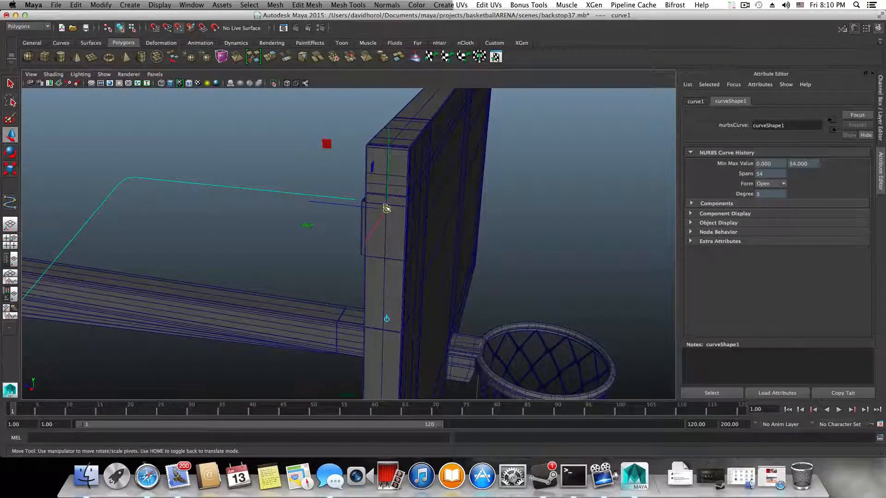
left_click_drag(387, 208, 343, 190)
key("Home")
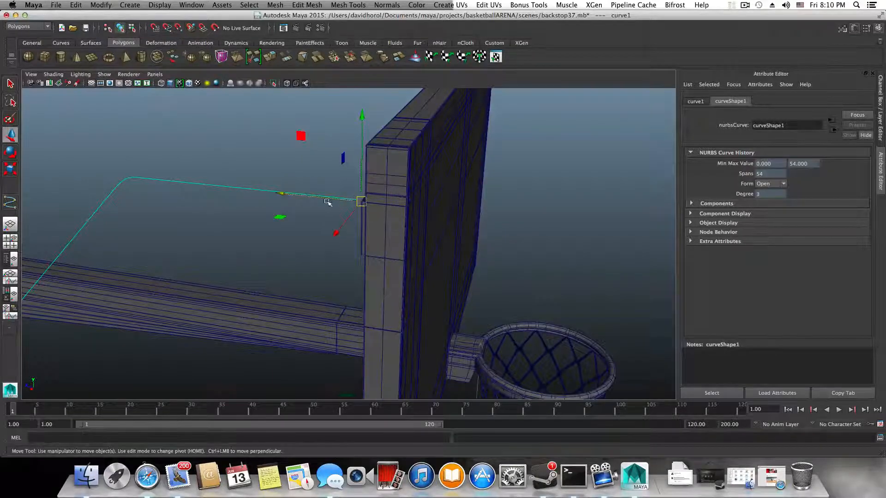
left_click_drag(360, 209, 368, 209, "alt")
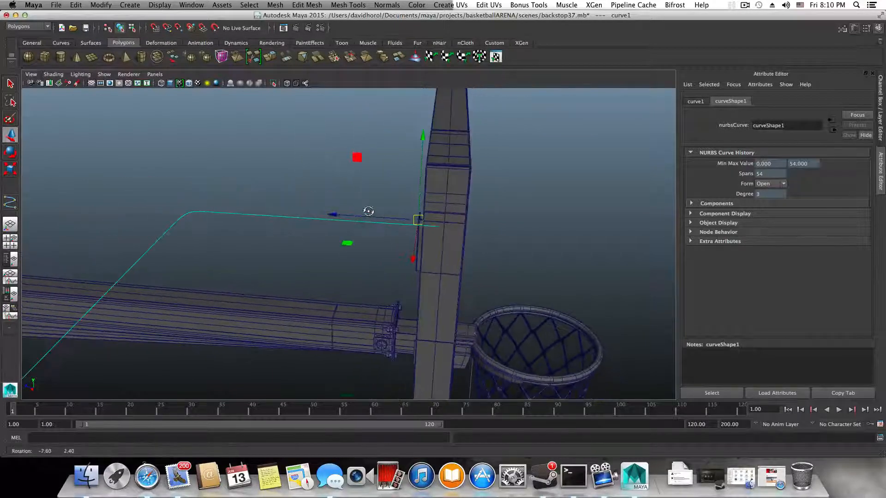
right_click_drag(258, 215, 223, 213)
left_click_drag(376, 225, 269, 221, "alt")
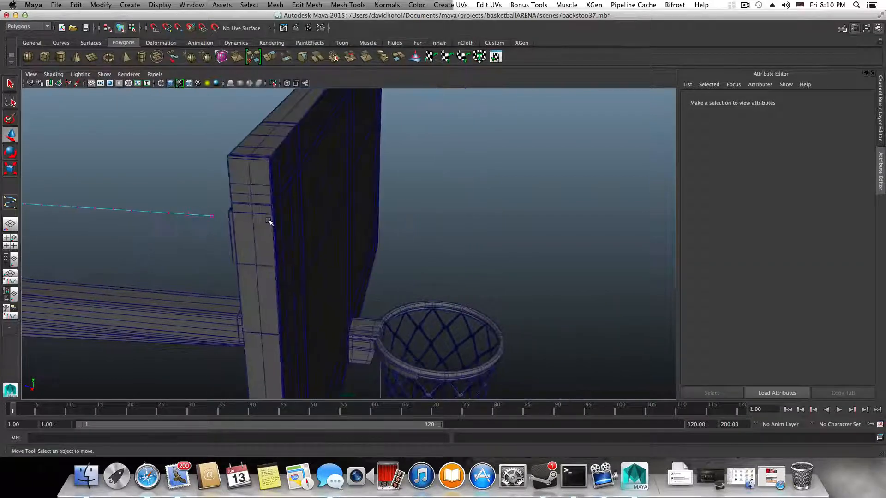
key("Home")
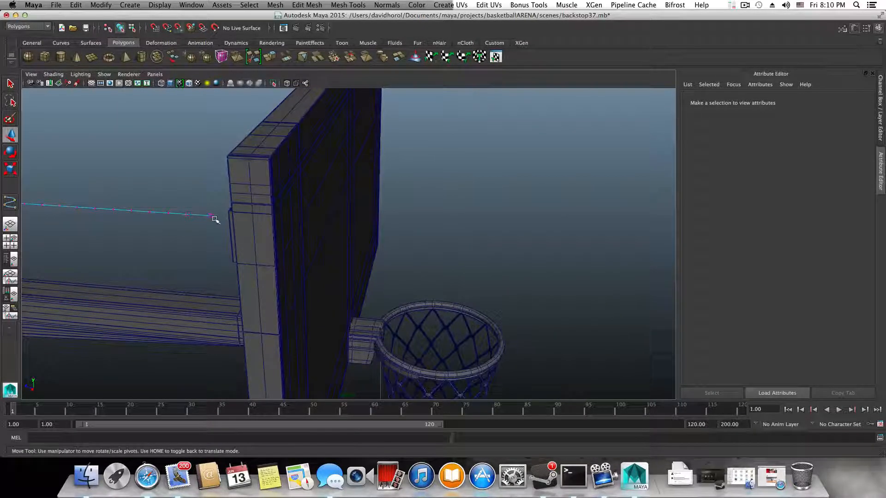
scroll(178, 272, "down", 7)
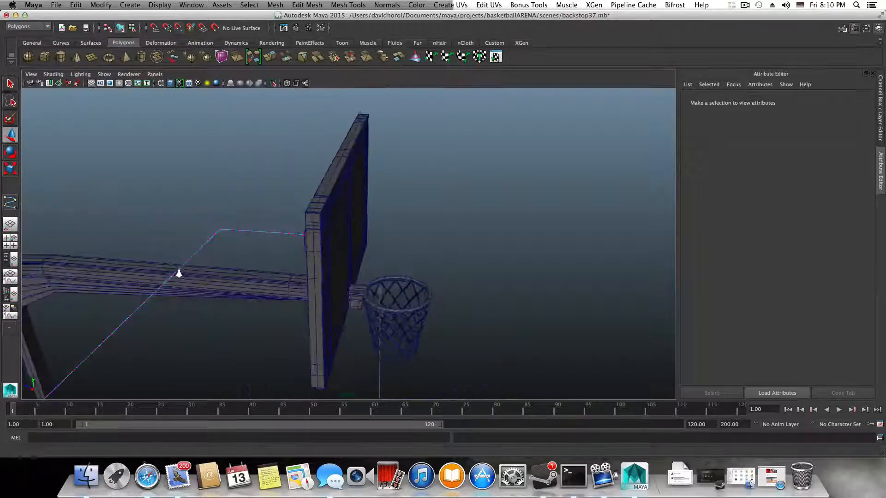
scroll(287, 273, "up", 3)
scroll(287, 273, "up", 5)
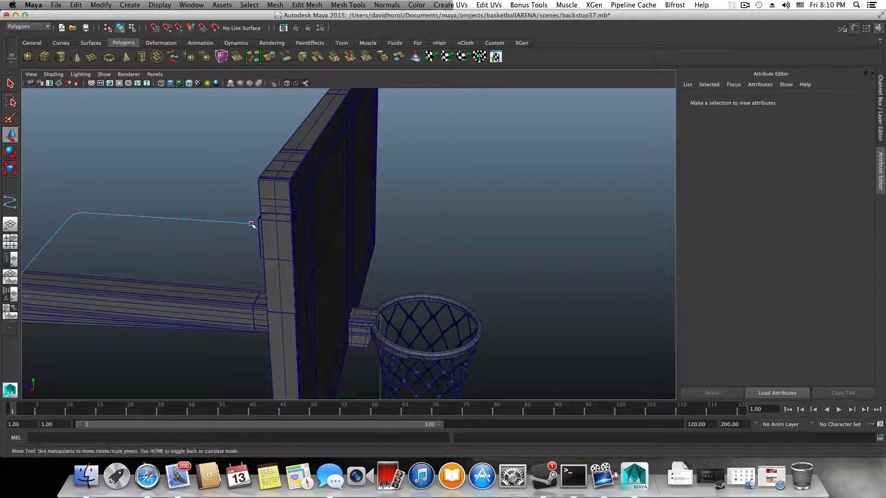
left_click(11, 135)
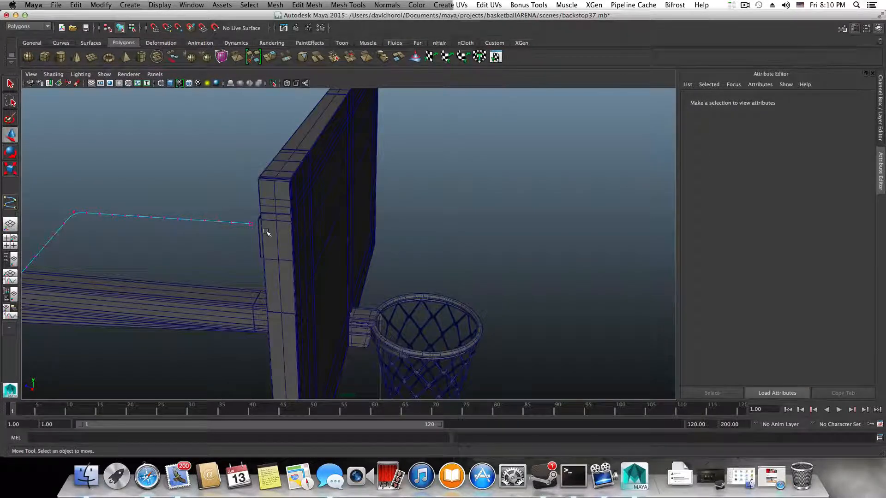
key("F8")
left_click(264, 231)
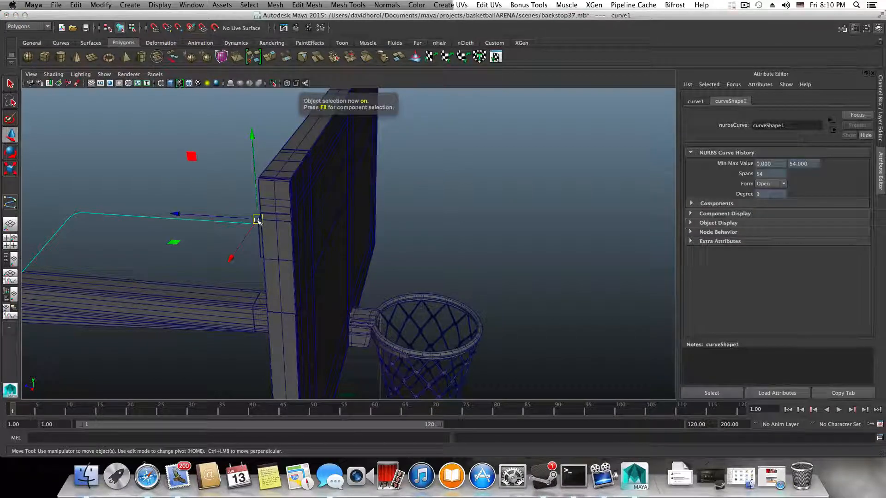
- Try to move the curve's pivot from the backboard's rear face onto the curve's upper end with point snapping
key("Home")
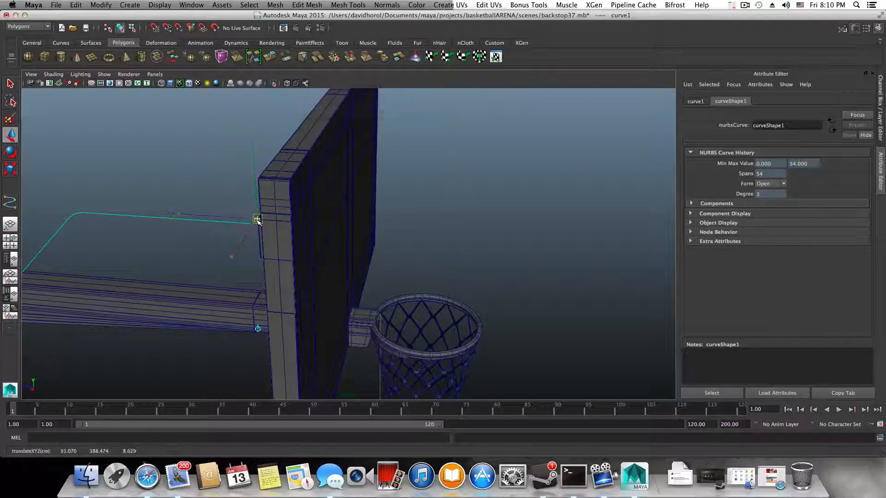
left_click_drag(257, 220, 251, 224)
key("super+z")
key("v")
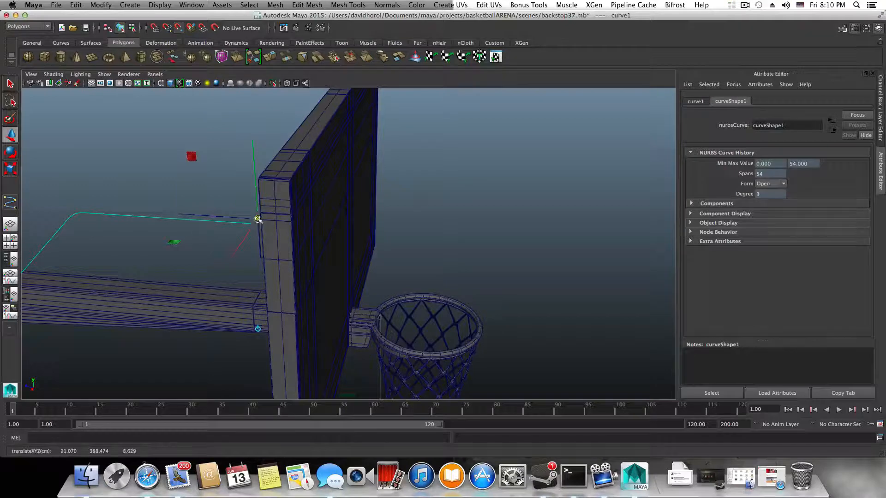
key("Home")
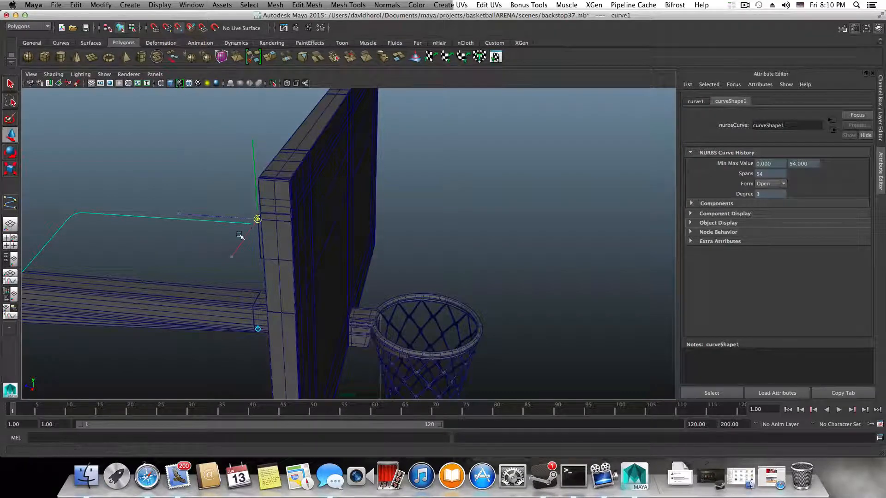
- From behind the backboard, move the curve's pivot outward and up toward the curve's upper end
scroll(245, 240, "down", 3)
left_click_drag(284, 246, 264, 253, "alt")
left_click_drag(265, 210, 365, 197, "alt")
right_click_drag(366, 197, 449, 185, "alt")
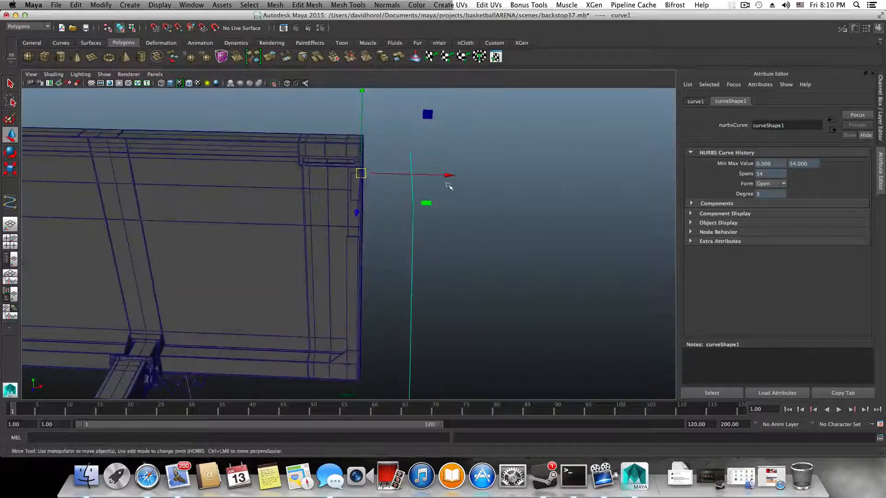
middle_click_drag(448, 185, 401, 229, "alt")
key("Home")
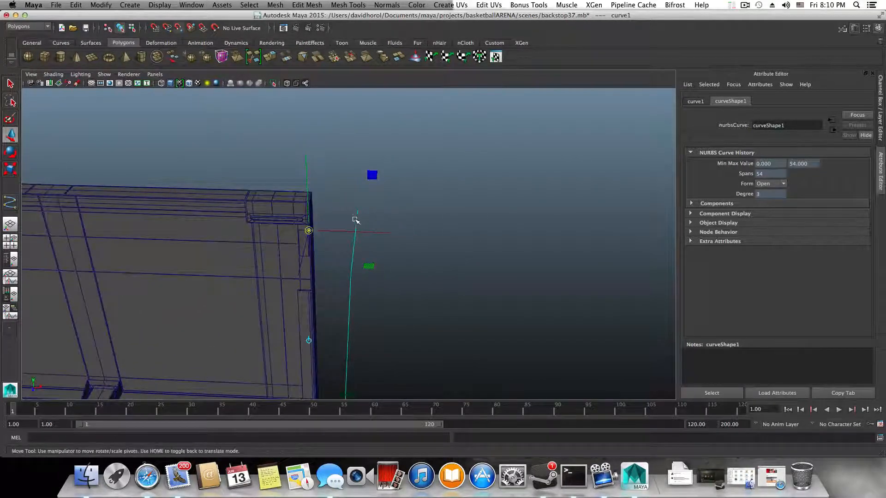
middle_click_drag(344, 220, 369, 212)
middle_click(357, 210)
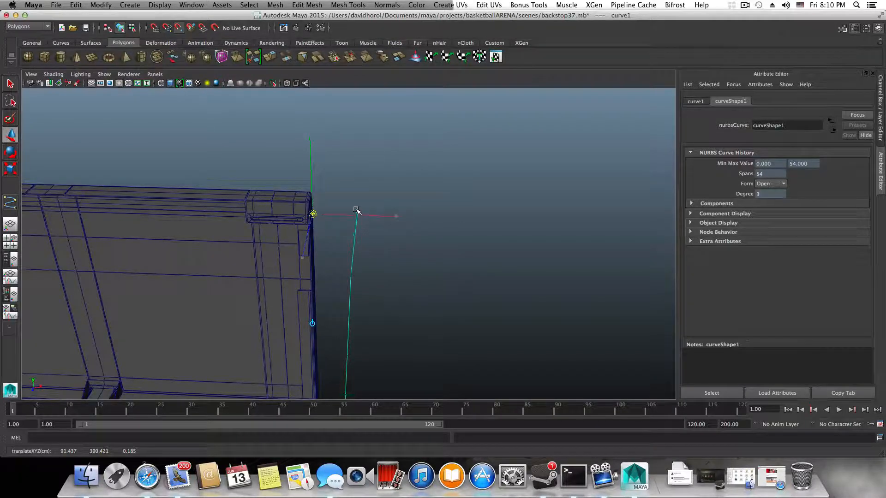
middle_click(359, 211)
left_click_drag(314, 214, 302, 194)
- Seen from the side, raise the curve's pivot and shift it back onto the curve's upper end
key("Home")
key("Home")
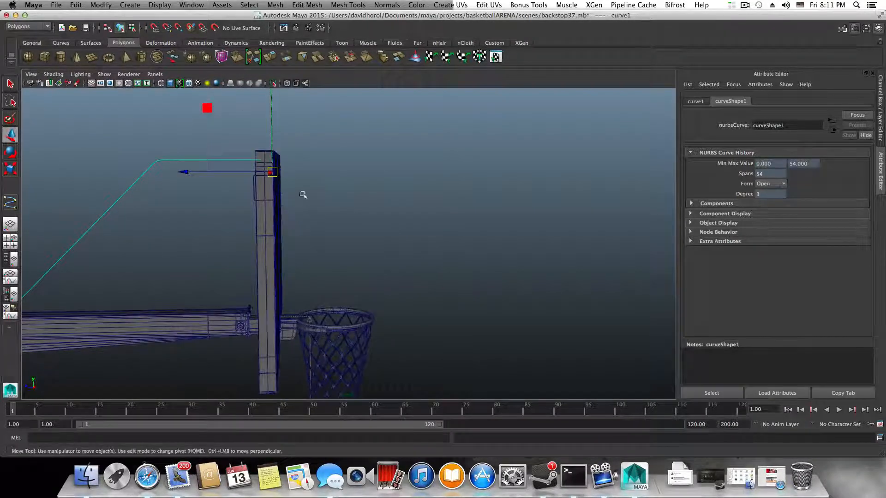
key("Home")
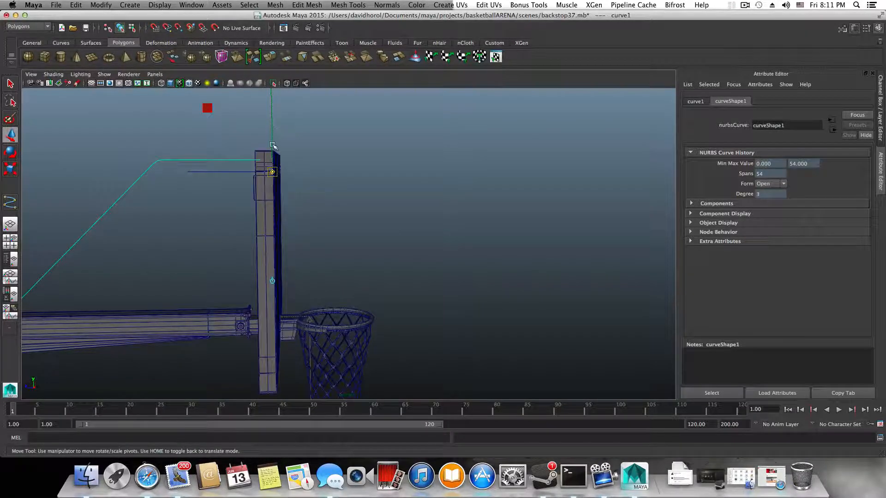
left_click_drag(273, 145, 271, 133)
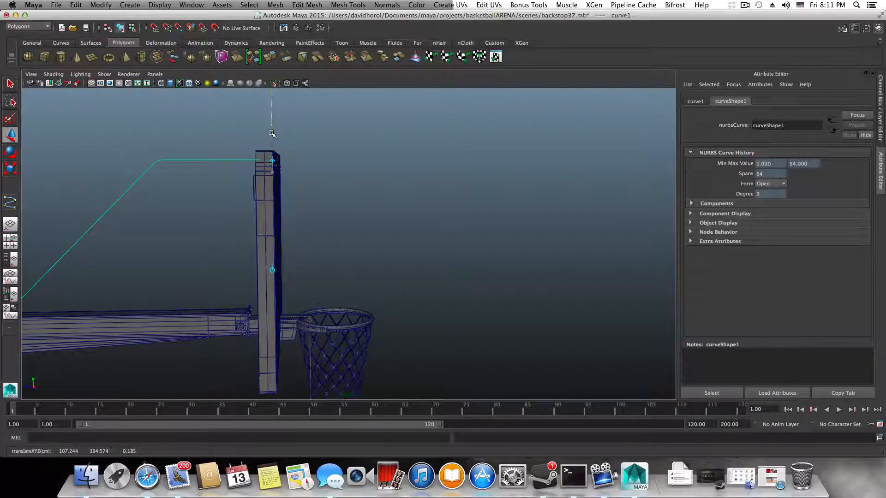
middle_click_drag(247, 161, 240, 157)
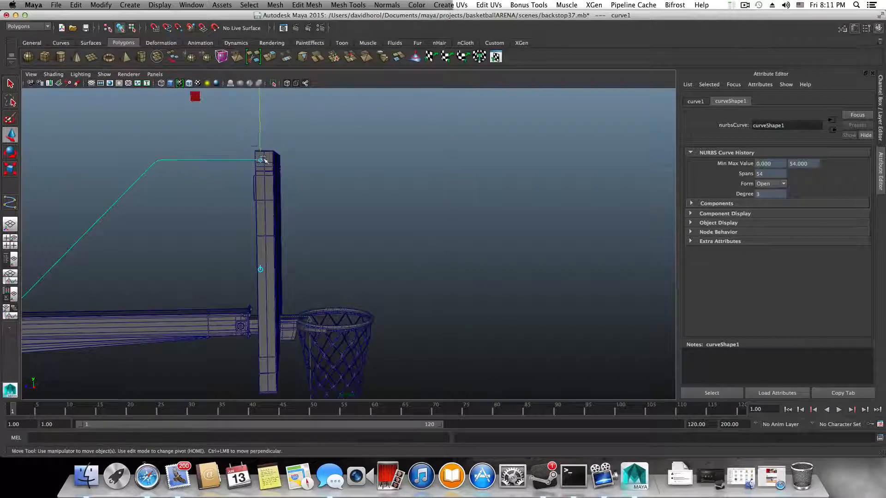
- Move the curve sideways along X, back onto the backboard's upper outer corner, to about X 82.15
left_click_drag(247, 198, 315, 218, "alt")
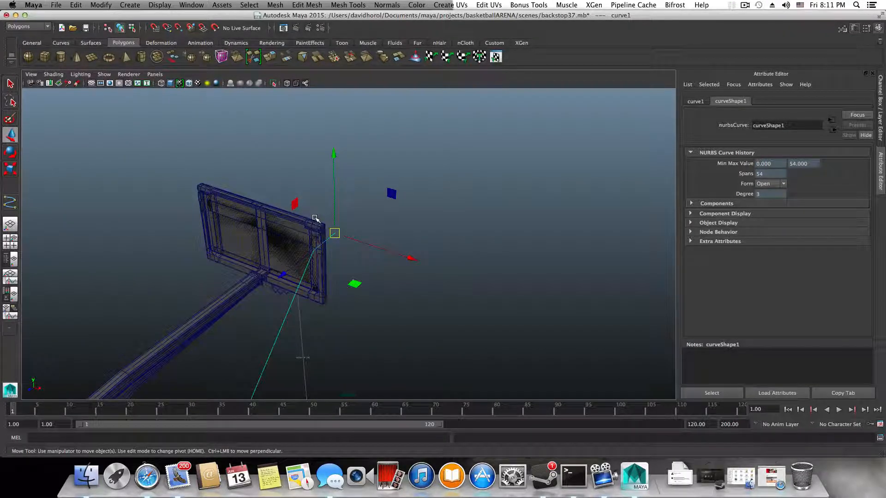
right_click_drag(315, 218, 318, 257, "alt")
left_click_drag(319, 257, 355, 245, "alt")
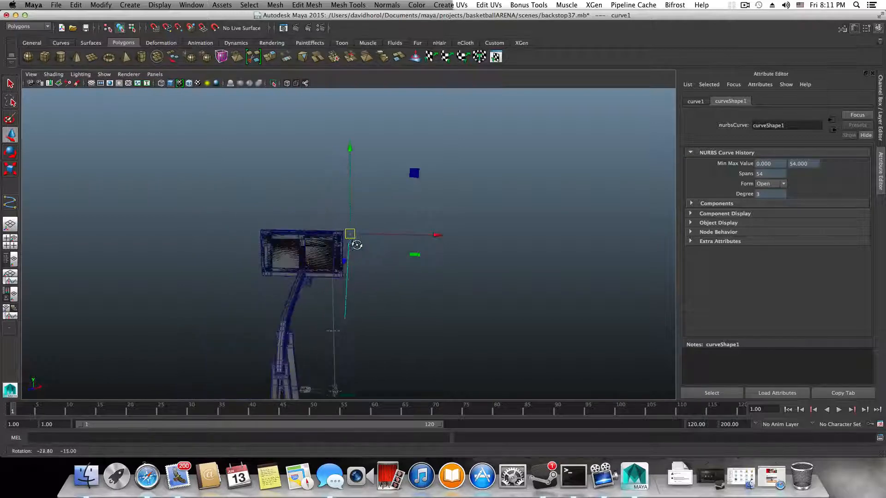
right_click_drag(406, 258, 526, 264, "alt")
right_click_drag(277, 227, 382, 243, "alt")
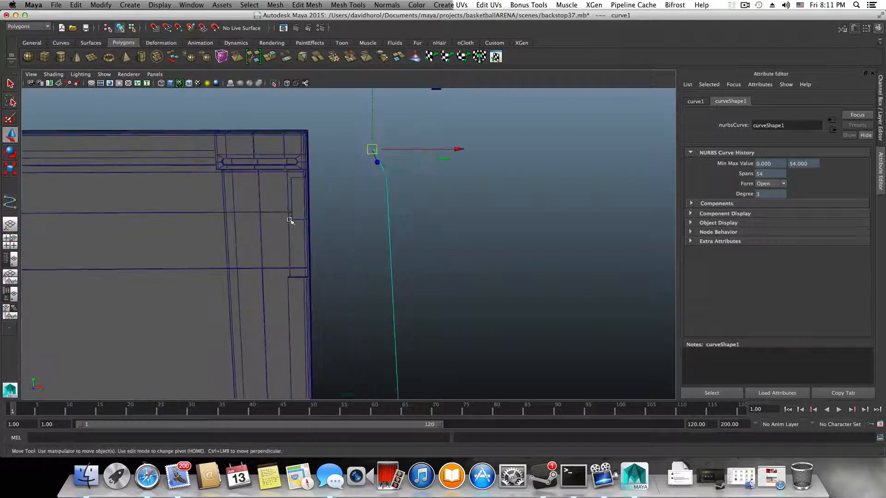
left_click_drag(466, 146, 359, 156)
left_click_drag(298, 171, 229, 169, "alt")
right_click_drag(414, 265, 474, 293, "alt")
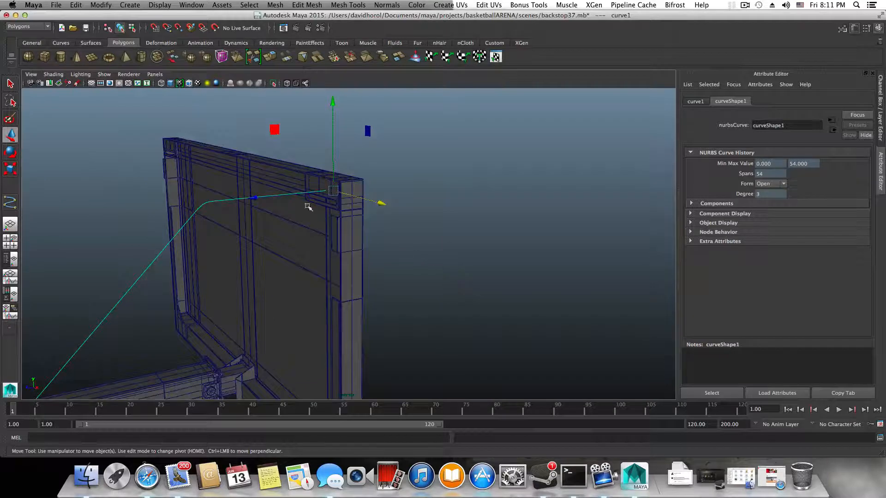
- Adjust the curve's height to about Y 394.09 so its upper end sits just above the corner bracket's slot
left_click_drag(271, 247, 334, 225, "alt")
right_click_drag(406, 245, 464, 249, "alt")
left_click_drag(406, 190, 376, 220, "alt")
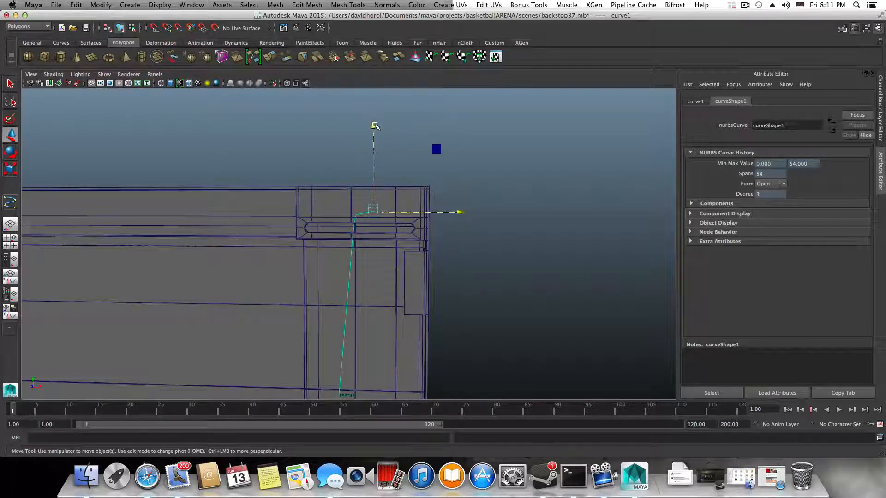
left_click_drag(378, 121, 377, 120)
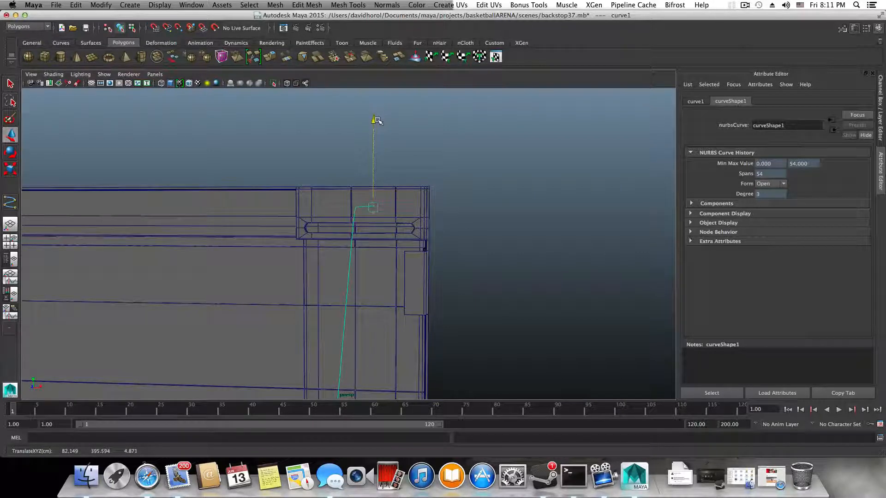
left_click_drag(397, 177, 399, 210, "alt")
middle_click_drag(399, 209, 416, 234, "alt")
left_click_drag(416, 234, 410, 233, "alt")
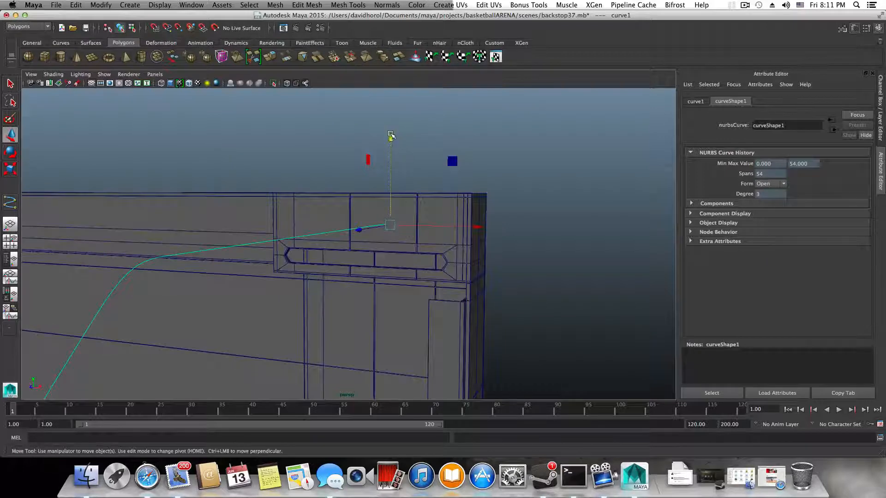
left_click_drag(391, 134, 391, 145)
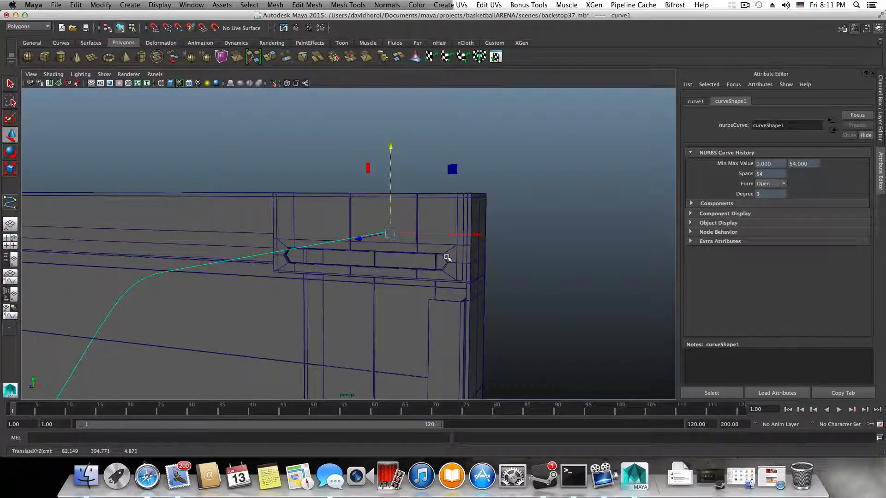
left_click_drag(389, 144, 391, 152)
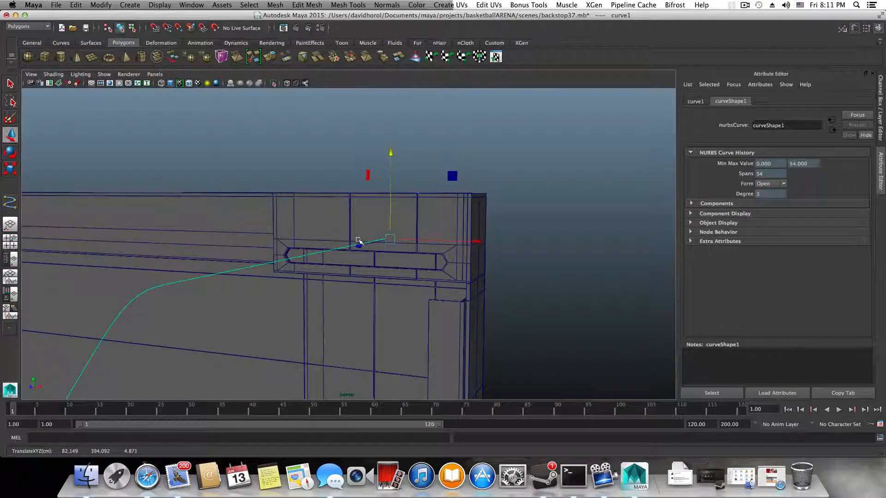
- Rotate the curve -45 degrees about Z so it runs diagonally inward toward the backstop's arm
scroll(358, 237, "down", 5)
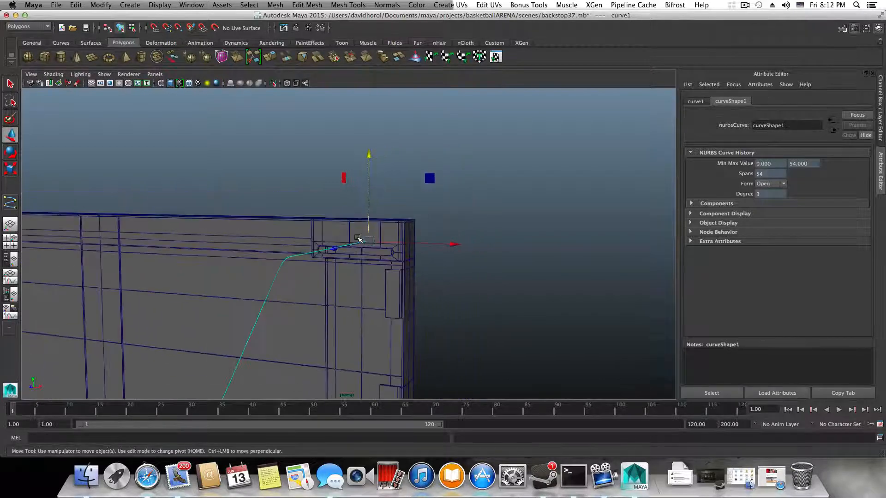
left_click_drag(391, 252, 299, 250, "alt")
key("e")
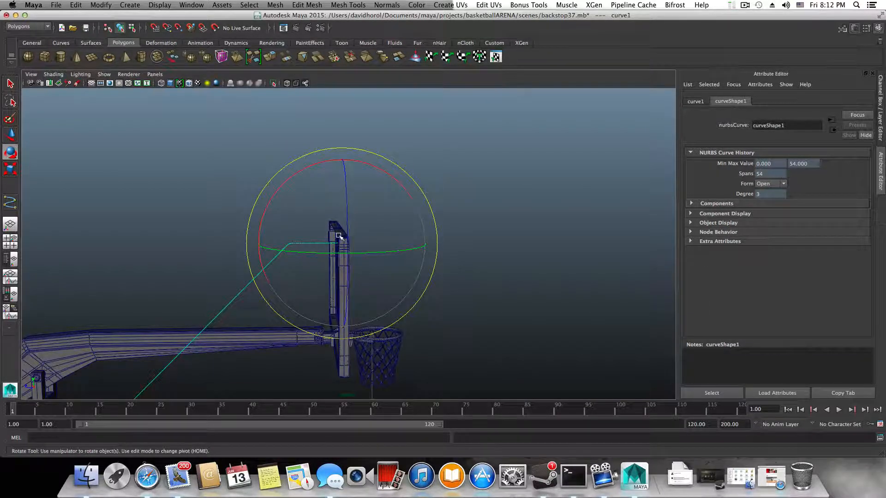
left_click_drag(347, 218, 324, 253, "alt")
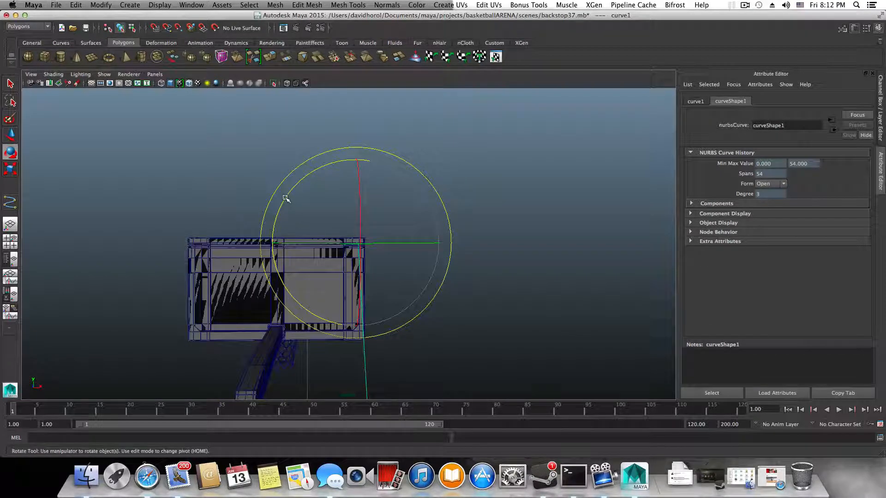
left_click_drag(286, 198, 344, 185)
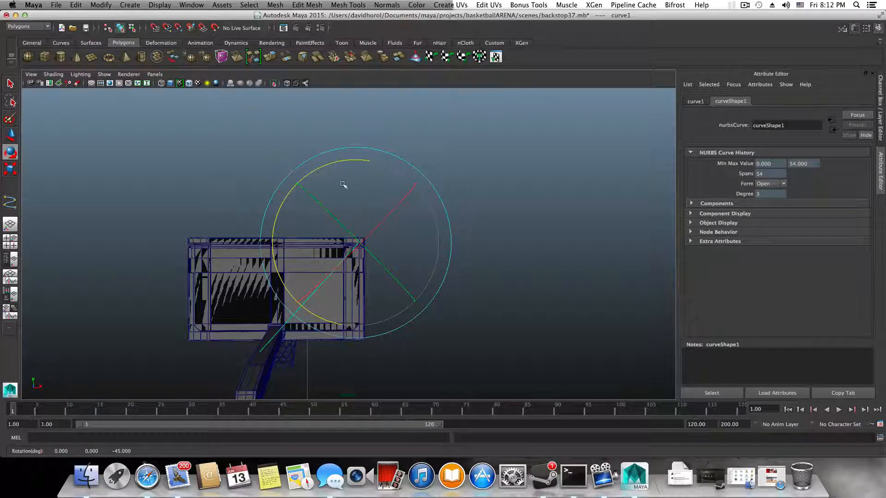
- Fine-tune the curve's Z rotation to -44.724 degrees and check its alignment with the arm from the rear and side
left_click_drag(325, 293, 293, 333, "alt")
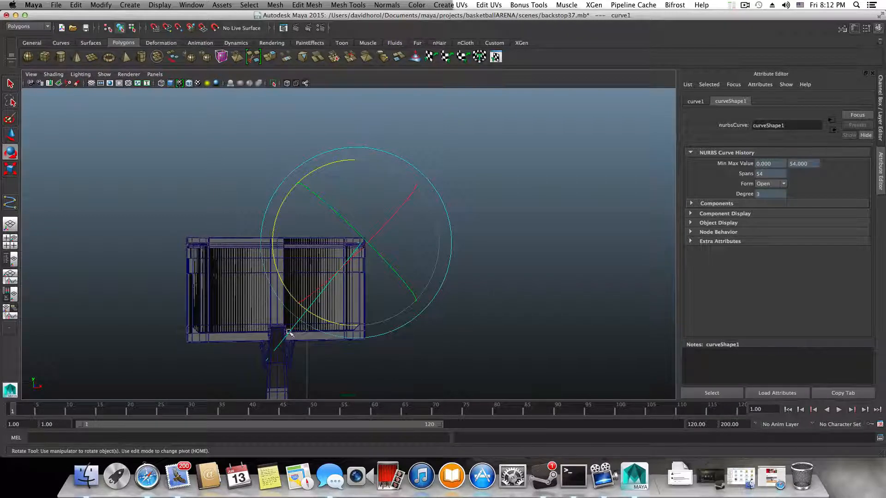
left_click_drag(272, 358, 400, 313, "alt")
right_click_drag(400, 313, 488, 245, "alt")
left_click_drag(488, 244, 410, 231, "alt")
right_click_drag(385, 261, 425, 233, "alt")
left_click_drag(424, 233, 445, 218, "alt")
right_click_drag(445, 217, 445, 231, "alt")
left_click_drag(445, 230, 477, 157, "alt")
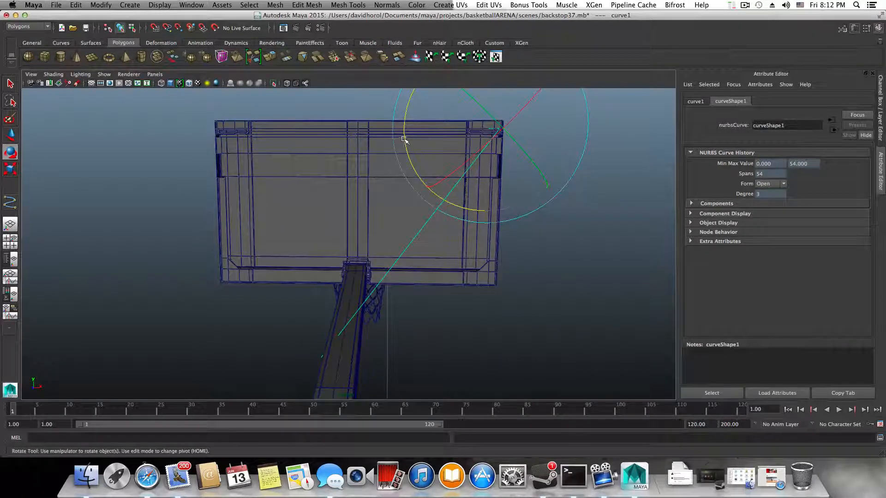
left_click_drag(405, 140, 406, 141)
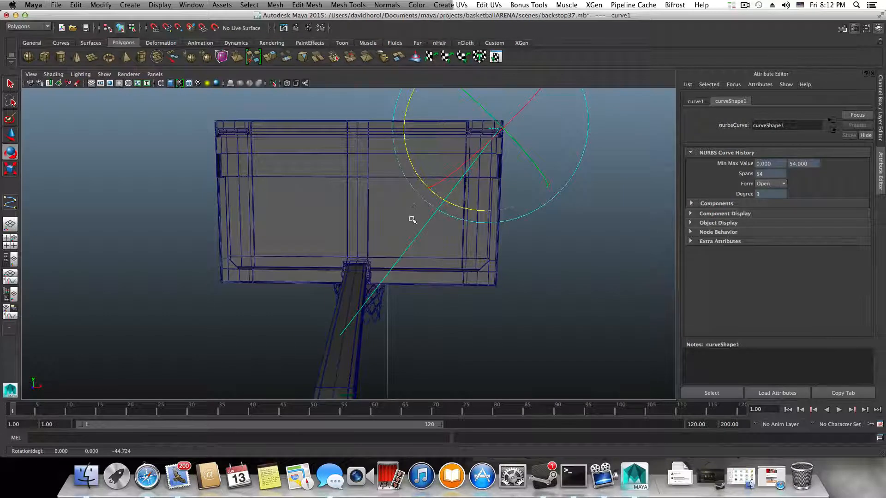
left_click_drag(412, 220, 398, 253, "alt")
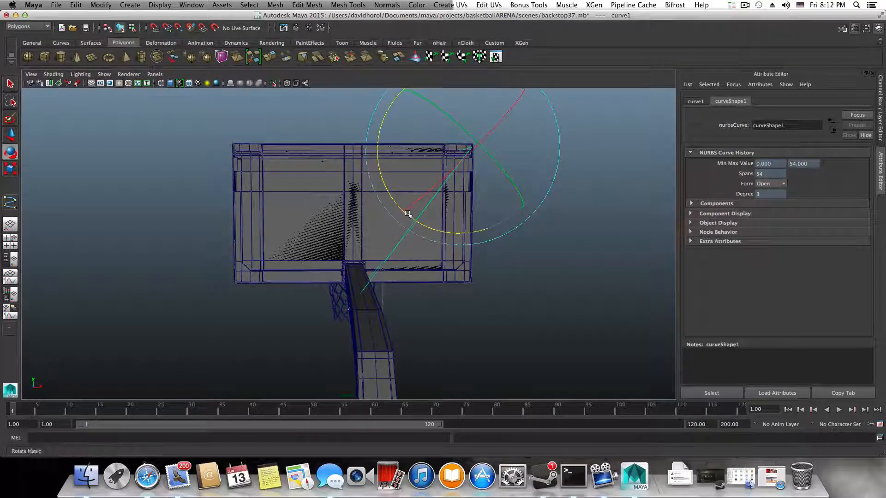
left_click_drag(406, 213, 309, 213, "alt")
scroll(296, 261, "down", 3)
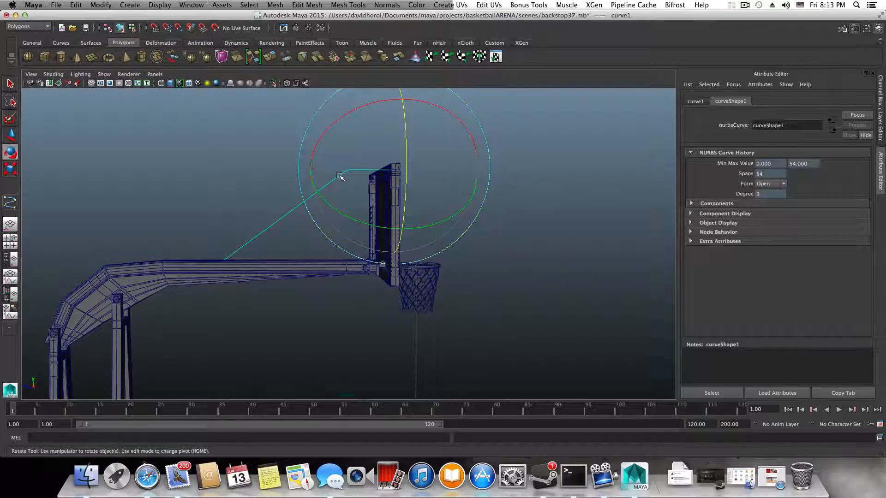
left_click_drag(339, 175, 389, 223, "alt")
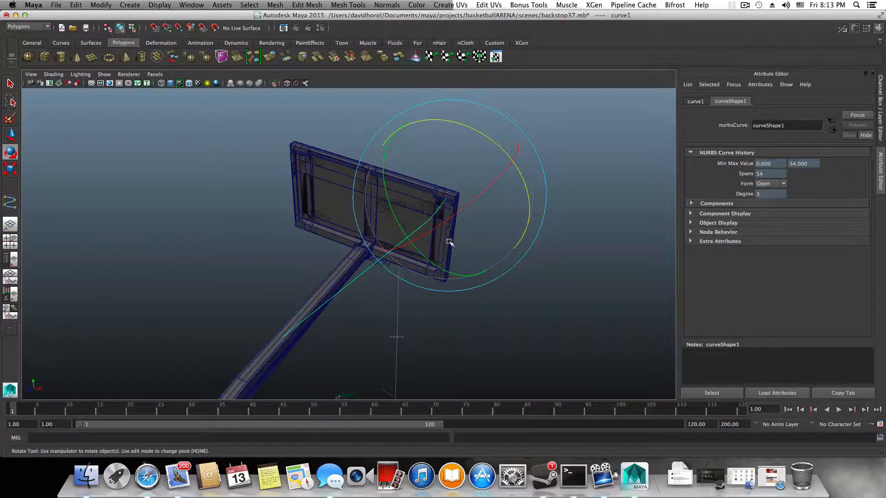
- Undo the last change and switch the support bar curve to control vertex editing from a side view
key("z")
left_click_drag(449, 243, 365, 228, "alt")
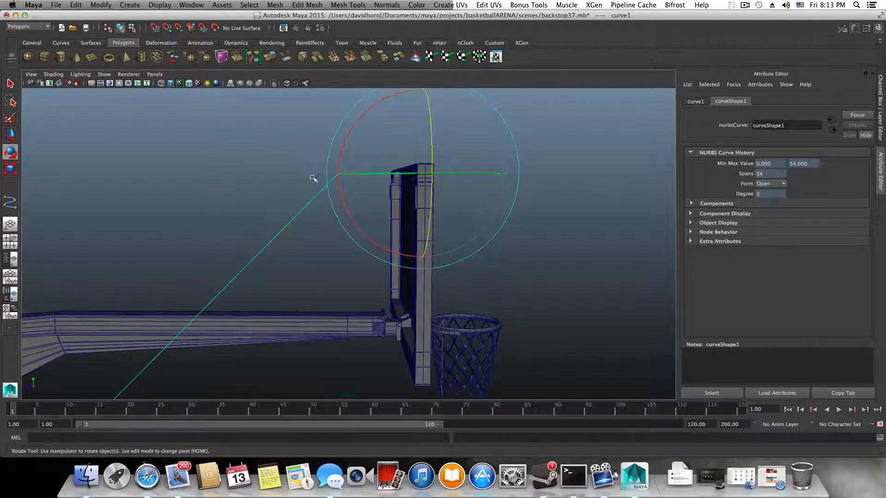
right_click_drag(307, 203, 282, 203)
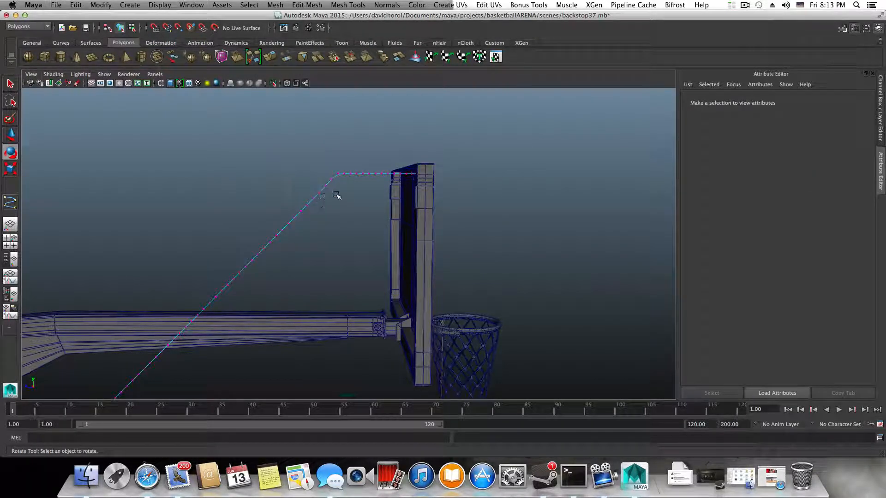
- Try to raise the four control vertices just below the curve's bend as one group
left_click_drag(334, 200, 335, 203)
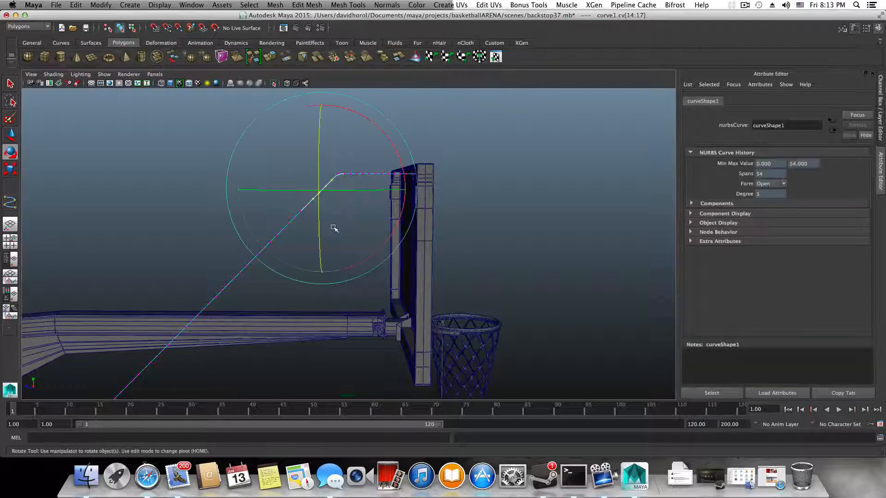
key("w")
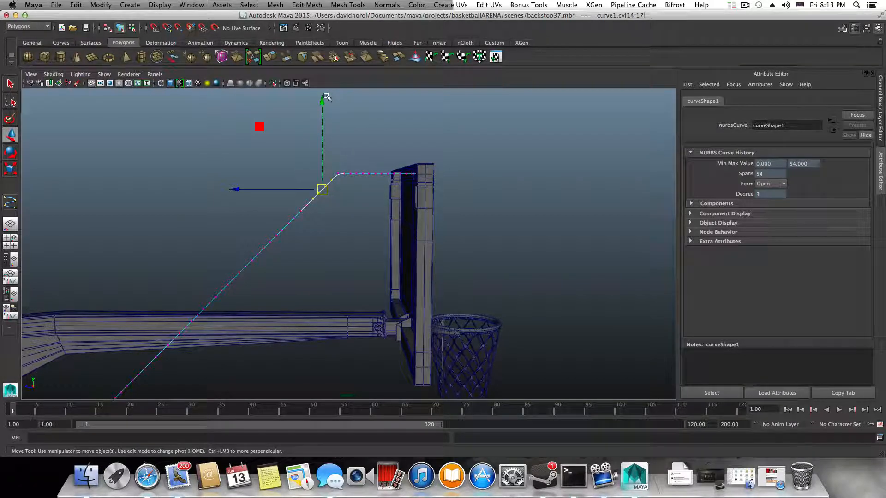
left_click_drag(322, 102, 322, 179)
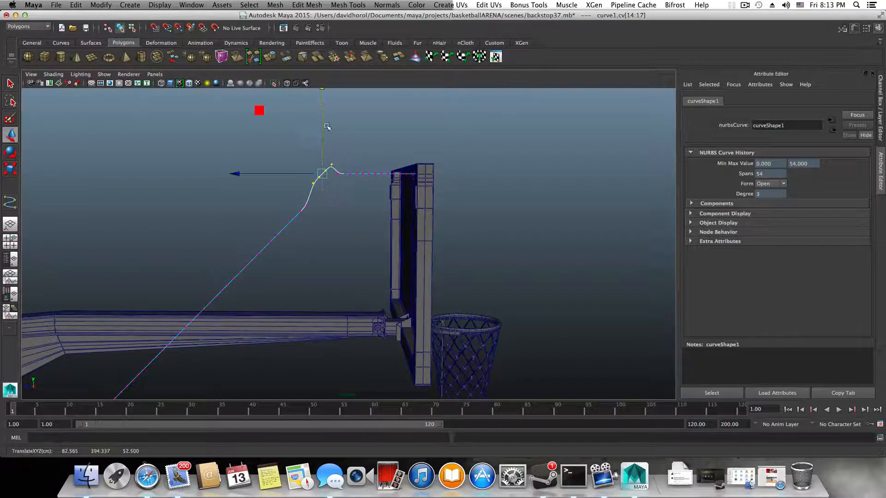
key("z")
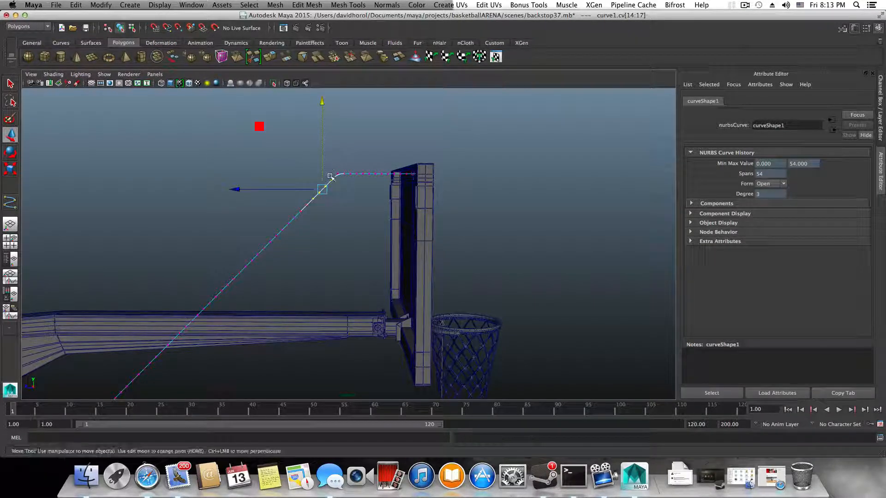
- Raise the first three control vertices below the bend one by one, level with the curve's horizontal top segment at Y 394.337
left_click(331, 180)
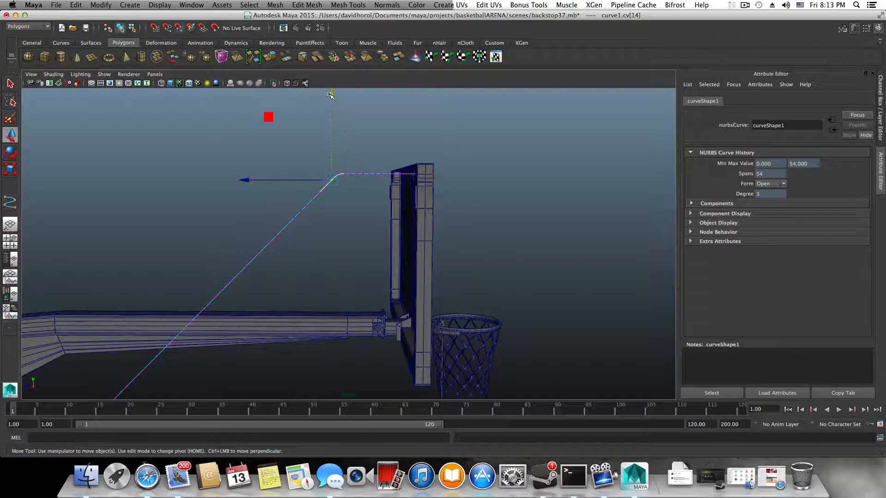
left_click_drag(330, 93, 314, 172)
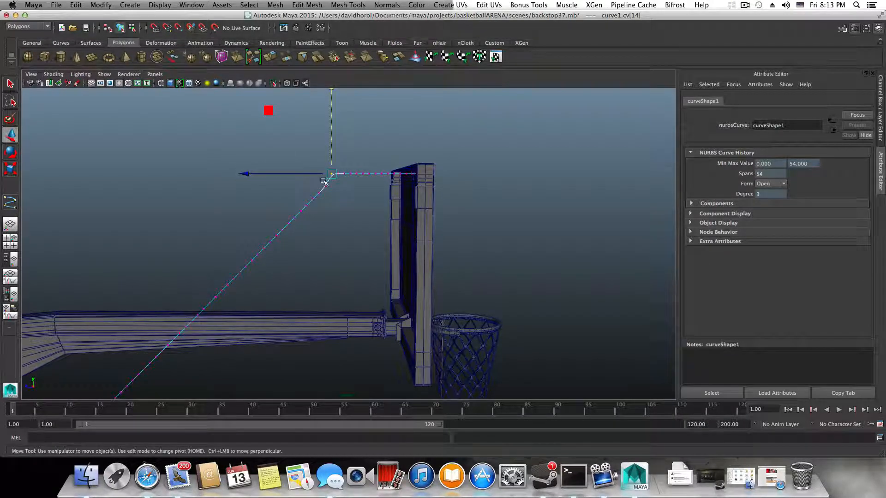
left_click(326, 184)
left_click_drag(324, 106, 319, 91)
left_click(318, 192)
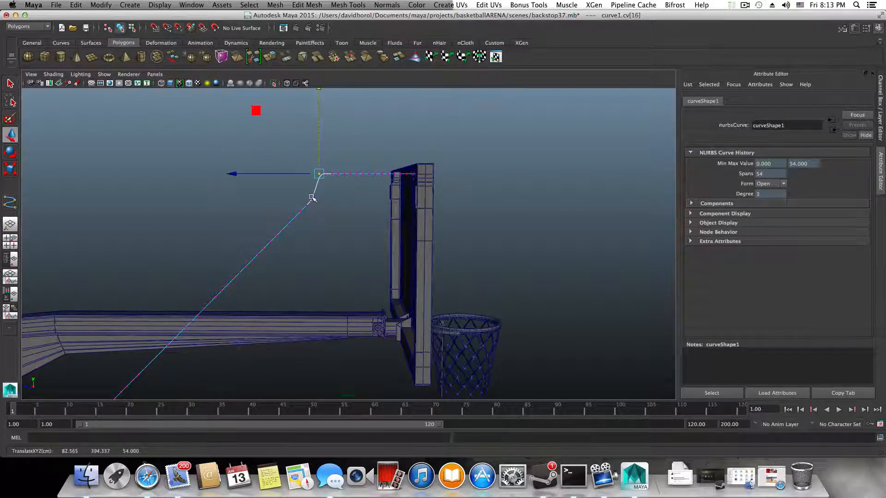
- Raise all the remaining control vertices of the diagonal section so they join the extended top segment smoothly
scroll(271, 210, "down", 4)
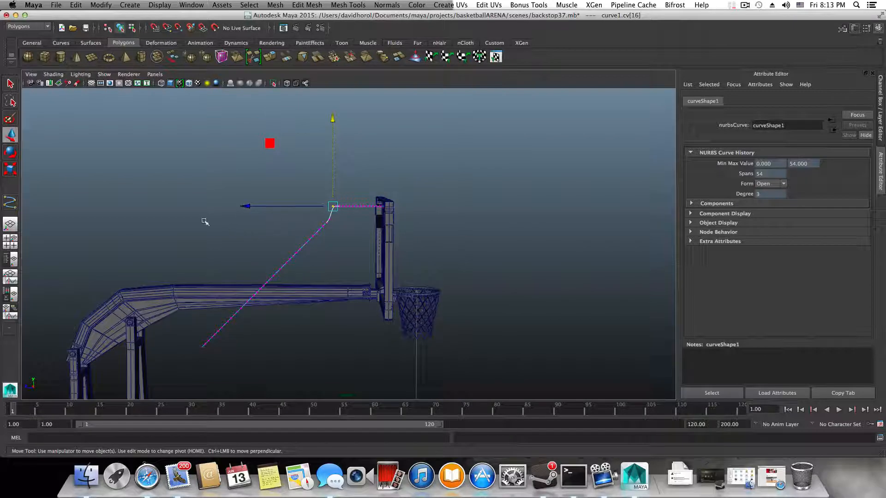
left_click_drag(193, 211, 335, 359)
left_click_drag(266, 196, 328, 244)
- Raise the next two control vertices below the bend, 17 and 18, level with the horizontal top segment
left_click(321, 245)
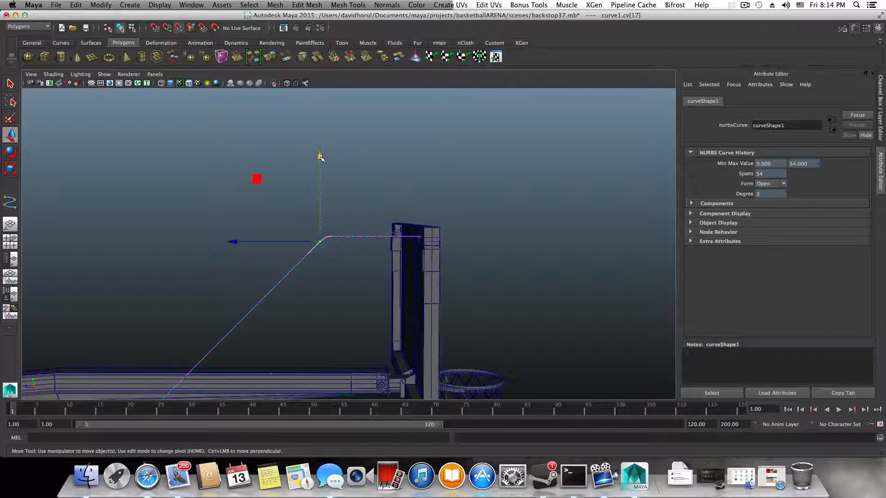
left_click_drag(322, 159, 313, 154)
left_click(313, 247)
scroll(317, 250, "down", 2)
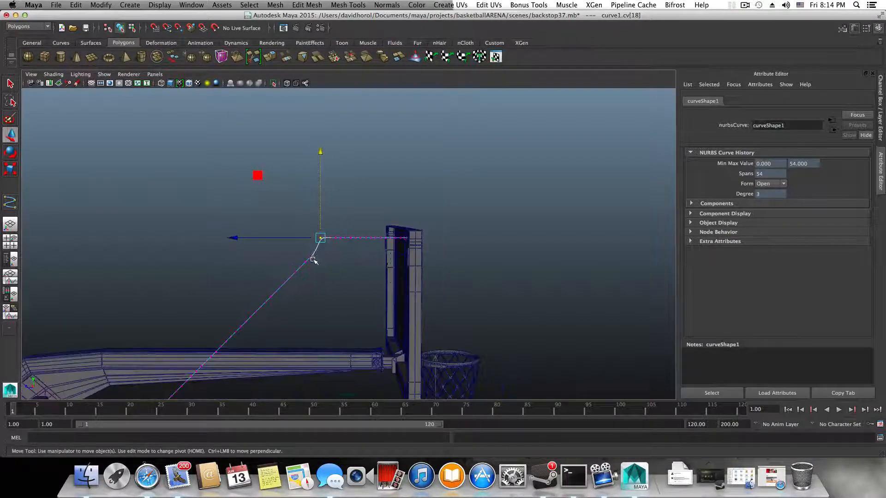
- Raise the diagonal section's control vertices 19 to 56 together to about Y 336.36 so they meet the bend smoothly
scroll(275, 265, "down", 3)
left_click_drag(176, 250, 363, 402)
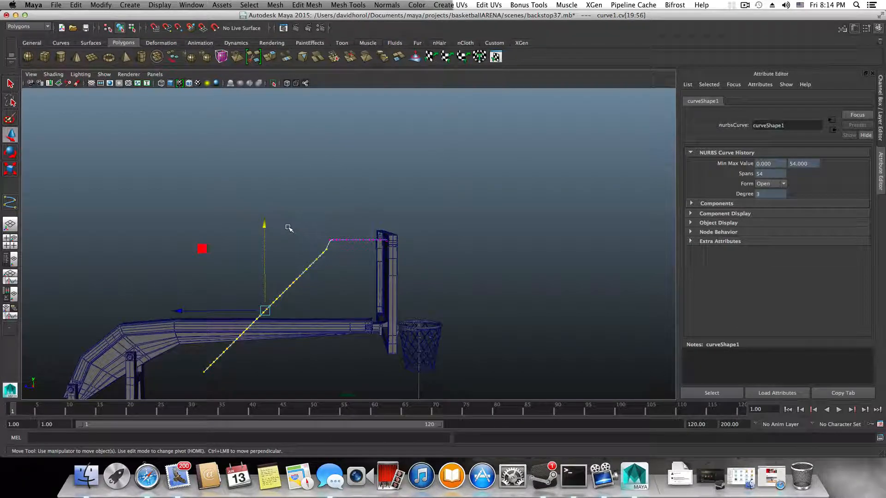
middle_click_drag(300, 229, 365, 157, "alt")
scroll(340, 192, "up", 4)
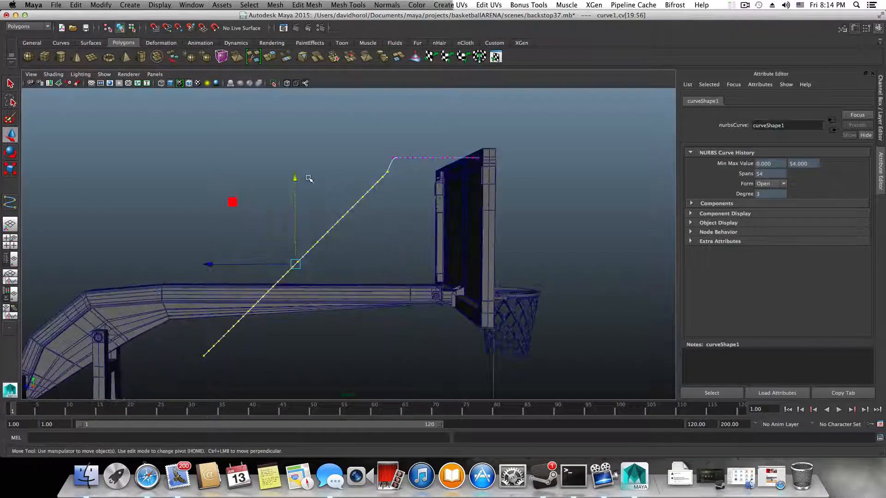
left_click_drag(295, 177, 295, 167)
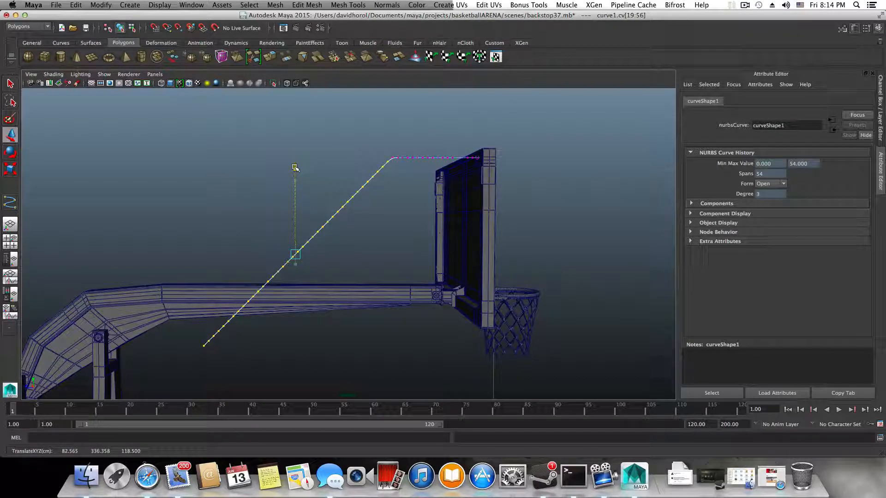
- Return to object selection and shift the whole curve along Z toward the hoop, so its upper end passes through the backboard
left_click_drag(295, 168, 369, 216, "alt")
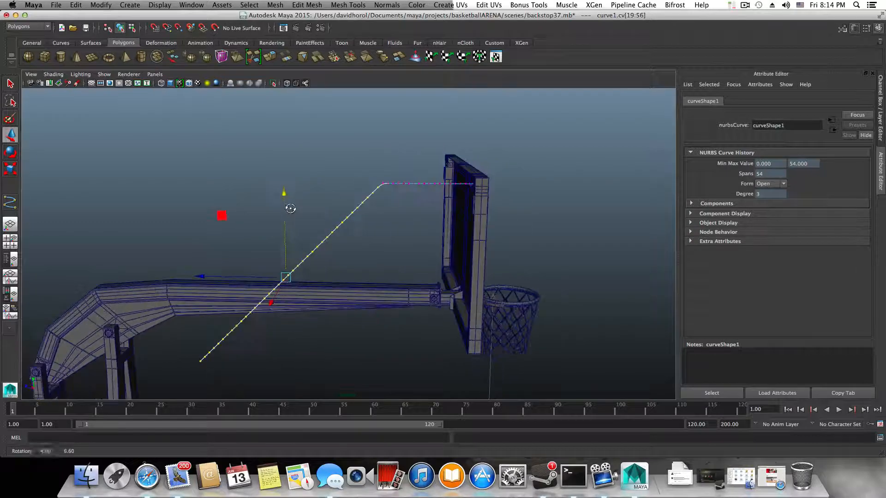
key("F8")
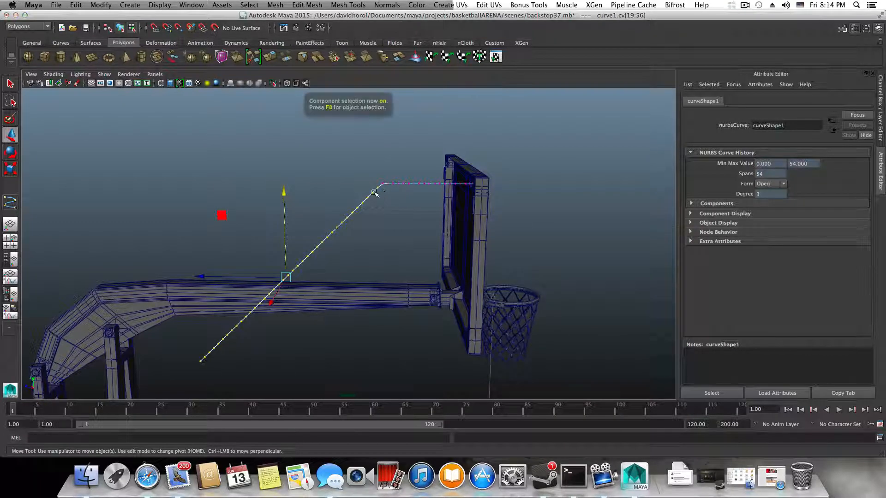
left_click_drag(367, 213, 345, 218, "alt")
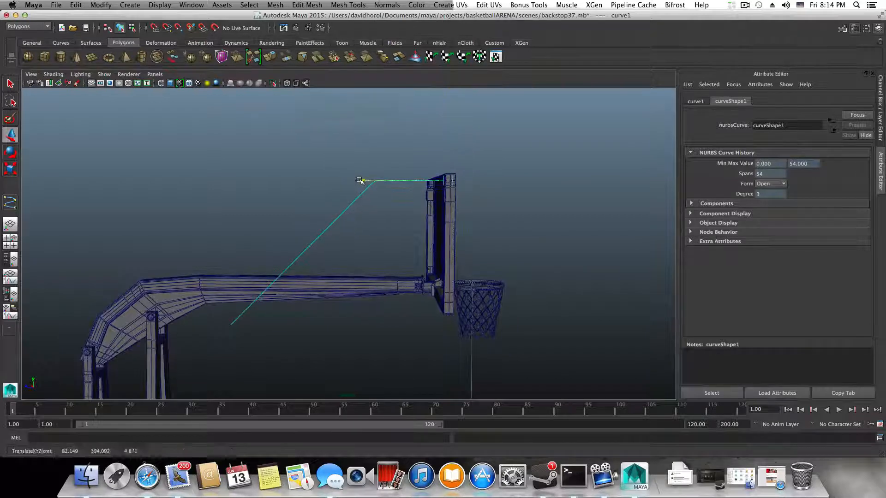
left_click_drag(362, 180, 375, 182)
left_click(75, 257)
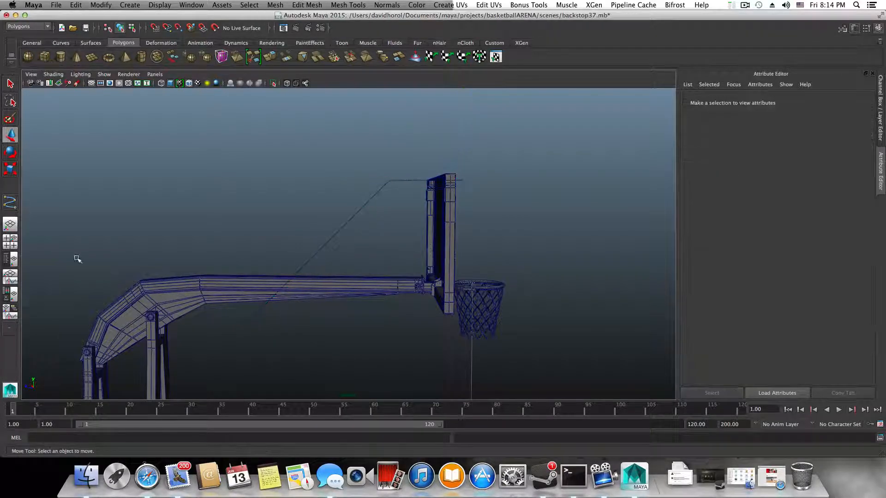
- Examine the backstop and the curve's placement in the four-view layout, the side view and the perspective view
left_click(10, 241)
left_click(437, 301)
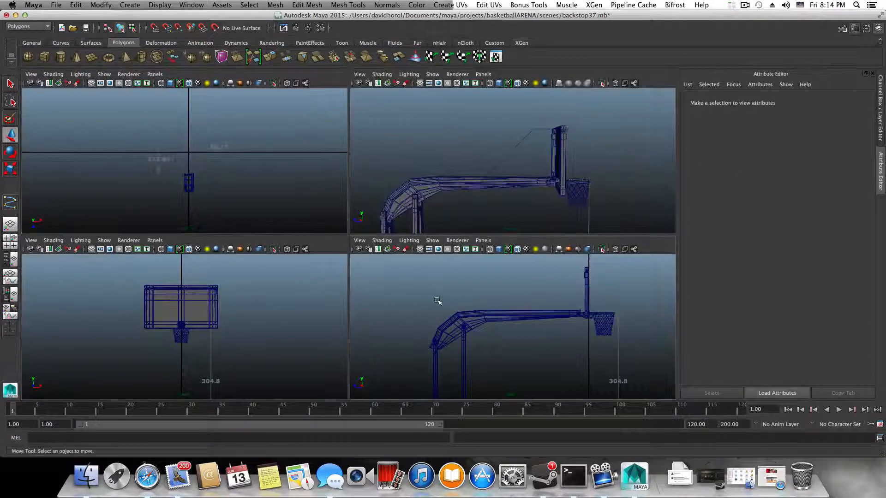
key("space")
scroll(431, 297, "down", 5)
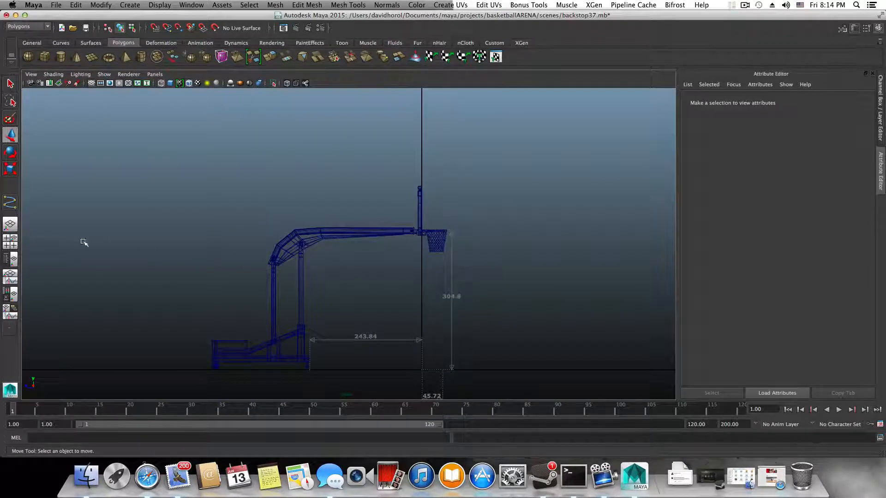
left_click(10, 241)
scroll(515, 297, "up", 3)
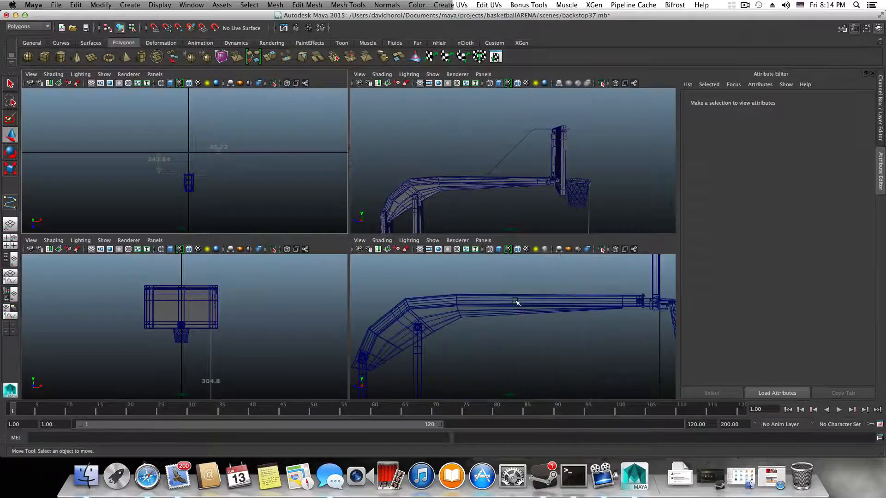
key("space")
key("space")
key("space")
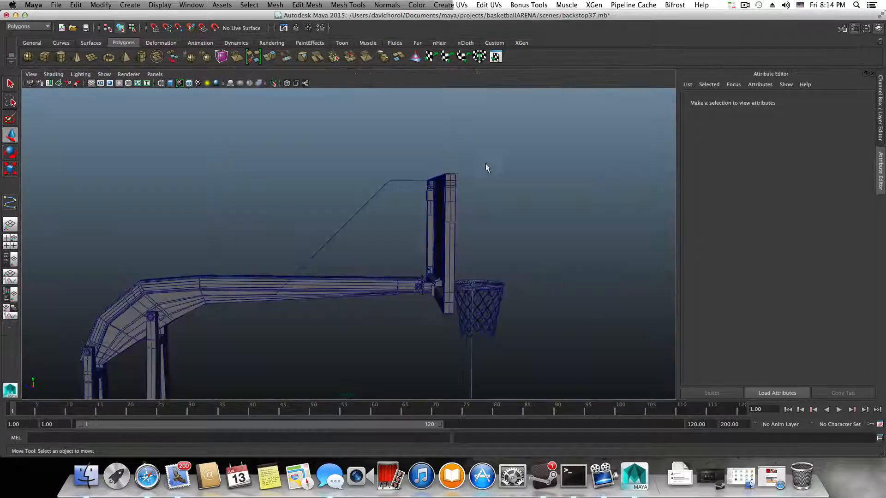
- Move the whole curve farther along Z toward the hoop, to about Z -10.69
left_click(382, 191)
left_click_drag(379, 194, 345, 208, "alt")
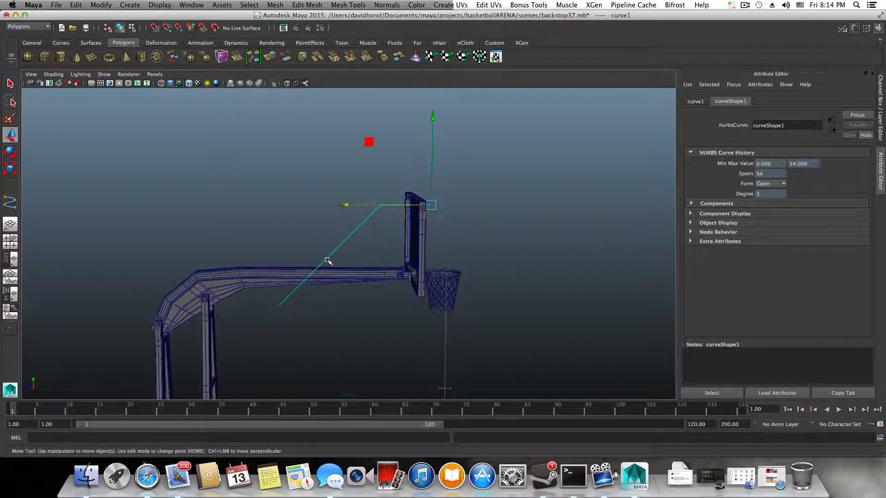
left_click_drag(315, 263, 310, 265, "alt")
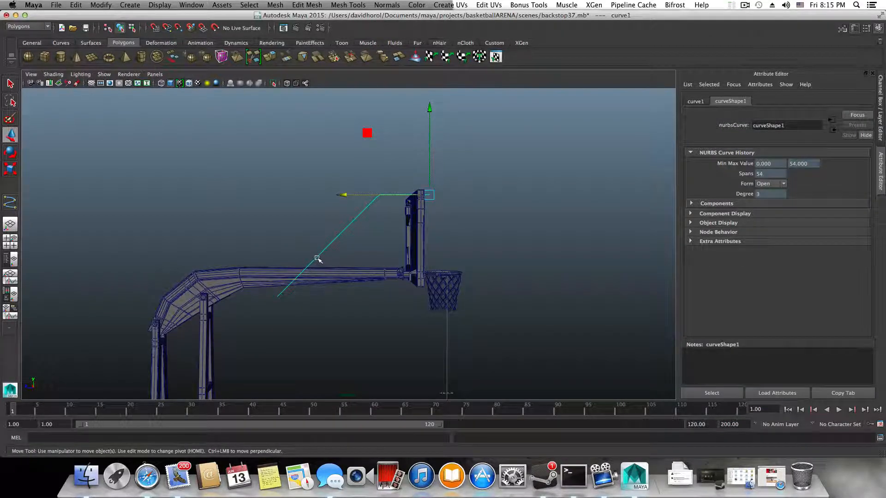
left_click(344, 194)
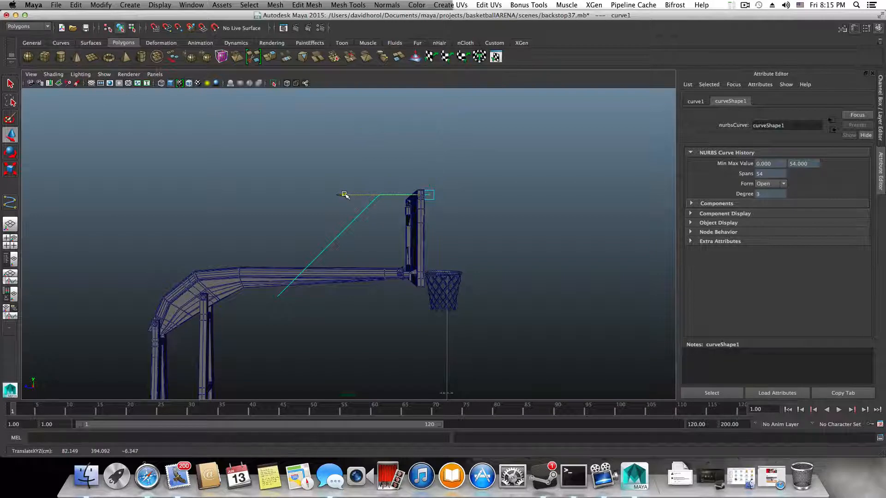
left_click_drag(356, 215, 352, 196, "alt")
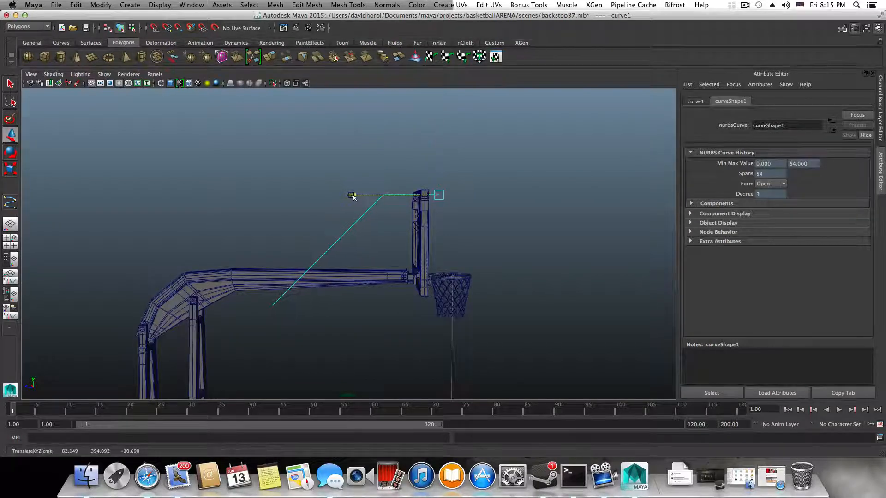
- Lengthen the horizontal top segment by raising control vertices 19, 20 and 21 one by one to its level at Y 394.337
scroll(457, 229, "up", 6)
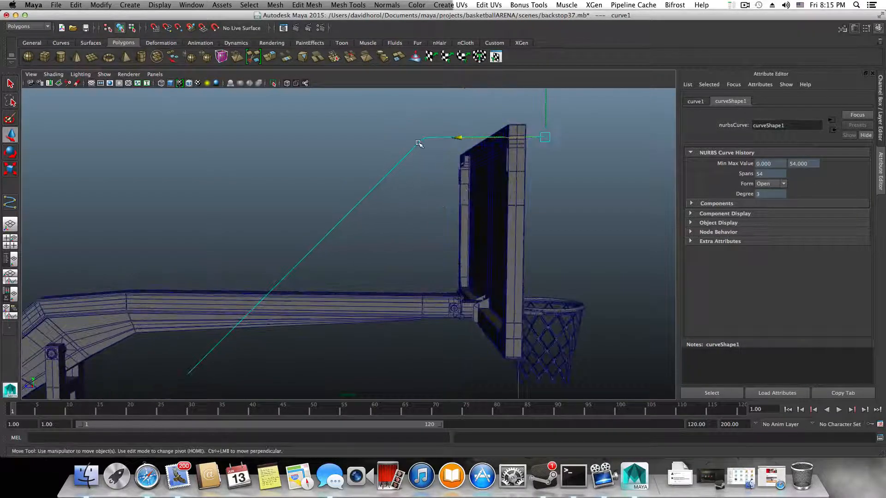
right_click_drag(418, 142, 398, 143)
left_click(418, 142)
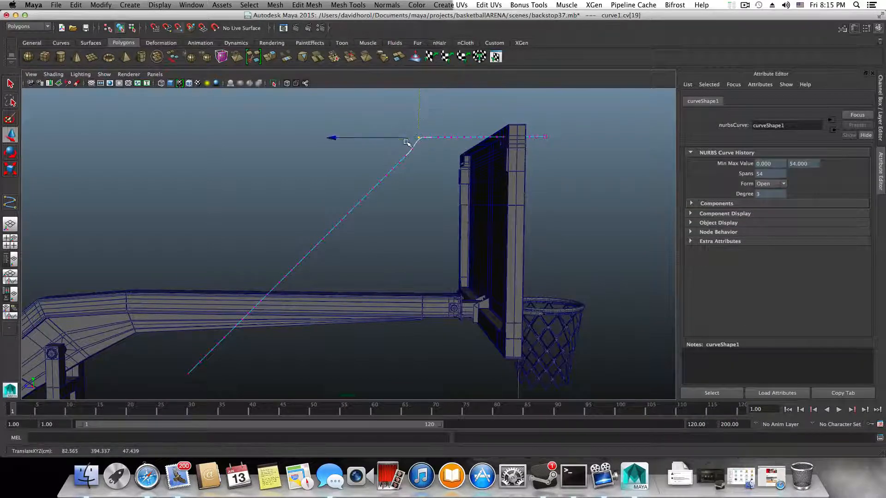
left_click(414, 149)
mouse_move(415, 150)
left_mouse_down()
mouse_move(415, 133)
mouse_move(408, 159)
left_mouse_up()
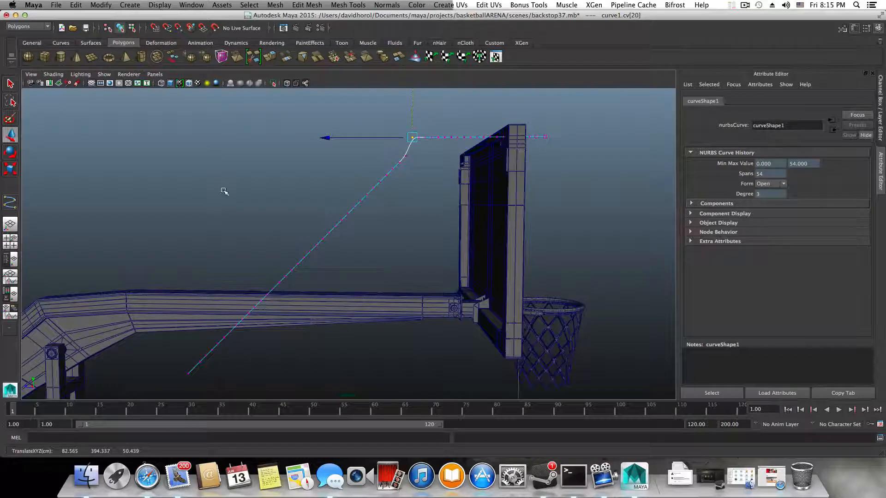
left_click(405, 156)
key("v")
left_click_drag(405, 140, 405, 137)
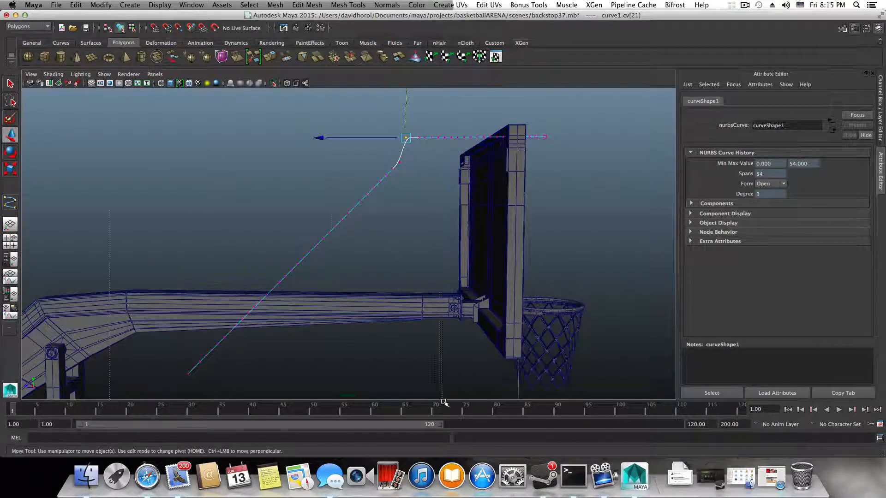
- Raise control vertices 22 to 56 together to about Y 341.63 to smooth the bend, and return to object selection
left_click_drag(443, 402, 197, 185)
left_click_drag(267, 275, 437, 387)
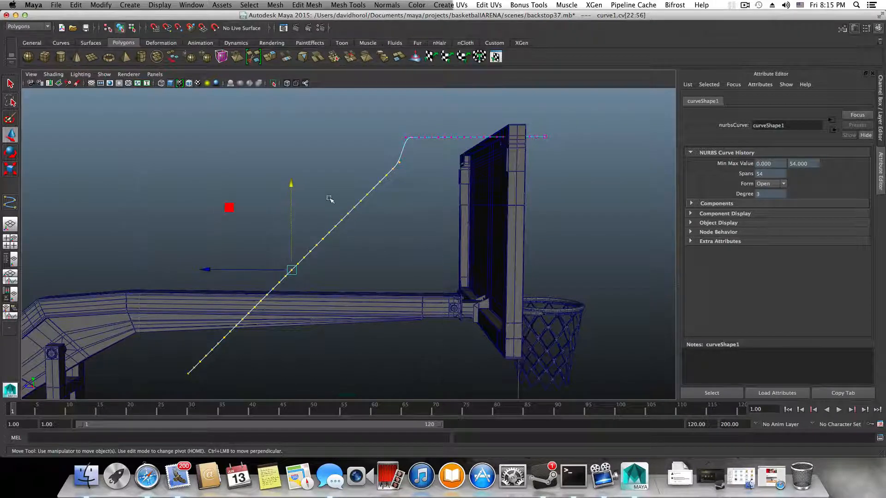
left_click_drag(290, 185, 289, 165)
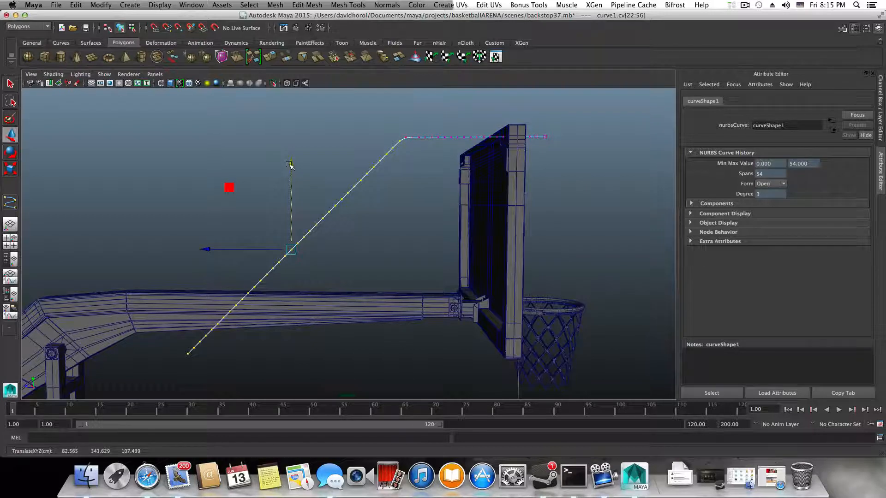
key("F8")
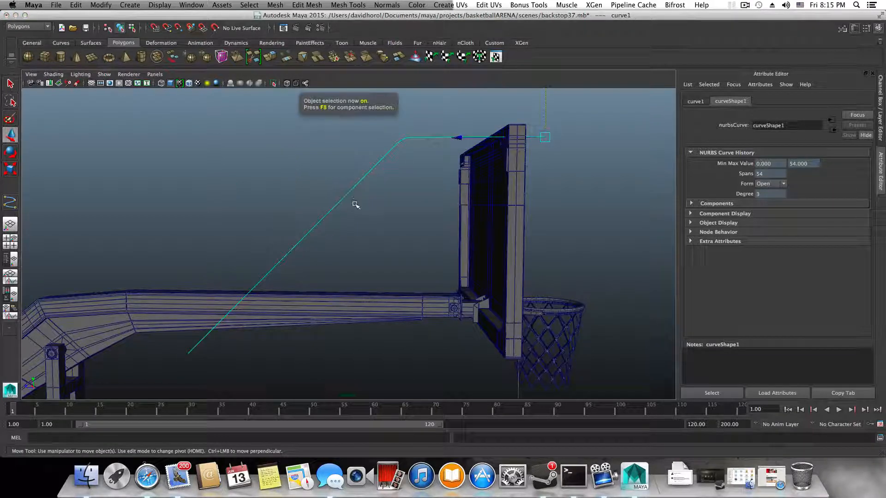
scroll(355, 204, "down", 3)
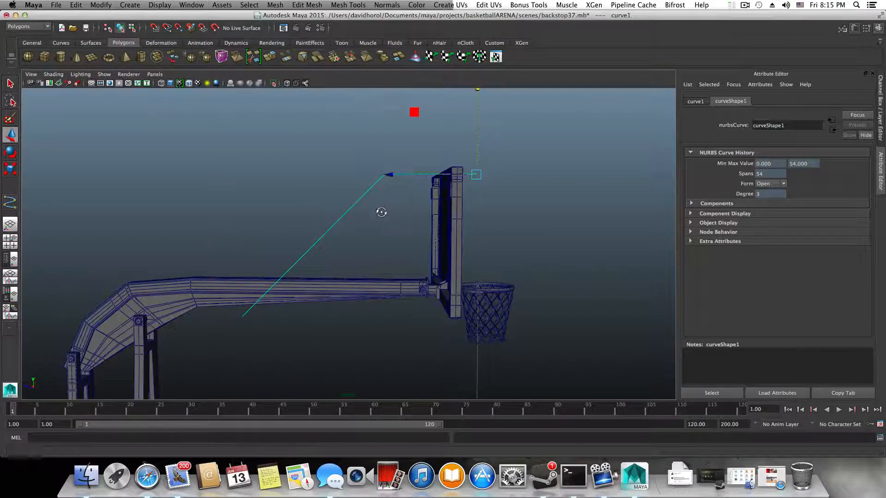
- Try rotating the support bar curve about Z toward the backstop's arm, and undo the rotation
left_click_drag(381, 212, 459, 229, "alt")
key("e")
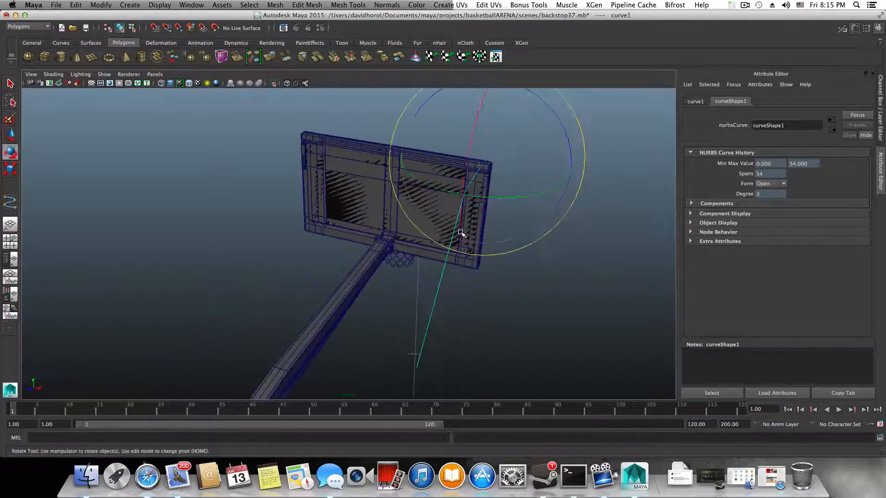
left_click_drag(566, 143, 514, 203)
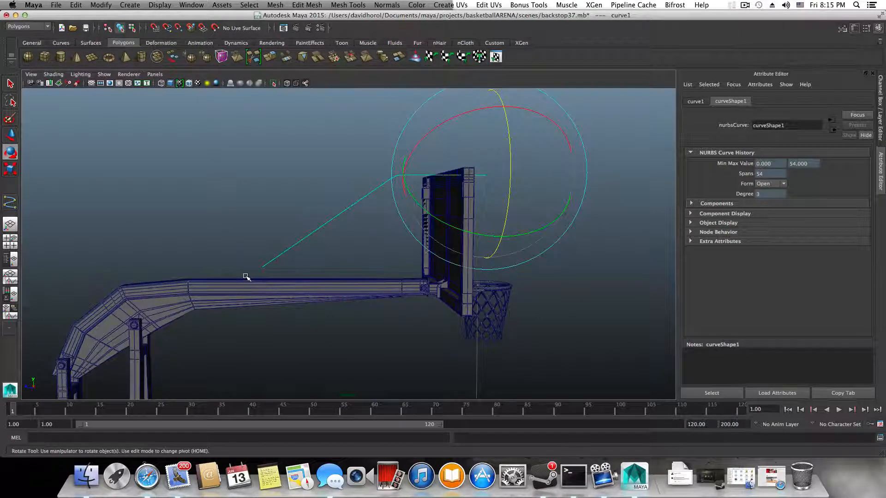
left_click_drag(304, 271, 417, 286, "alt")
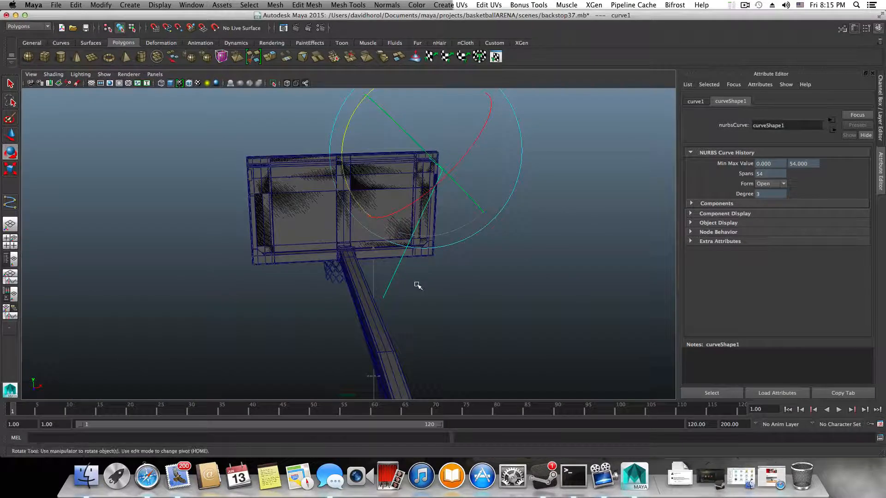
key("ctrl+z")
left_click_drag(476, 273, 331, 273, "alt")
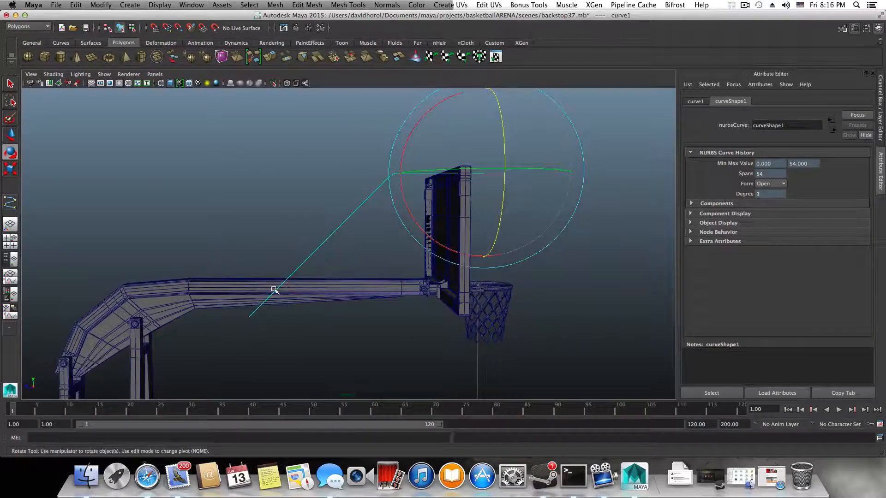
- Extend the curve's lower end by moving its last control vertex below the arm to about Y 273.806, Z 174.470
right_click_drag(328, 241, 303, 241)
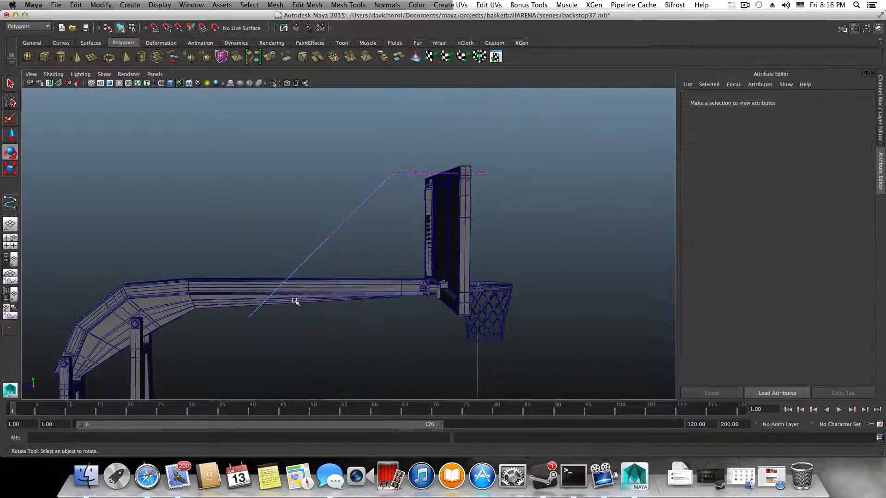
middle_click_drag(295, 300, 368, 222, "alt")
left_click(337, 226)
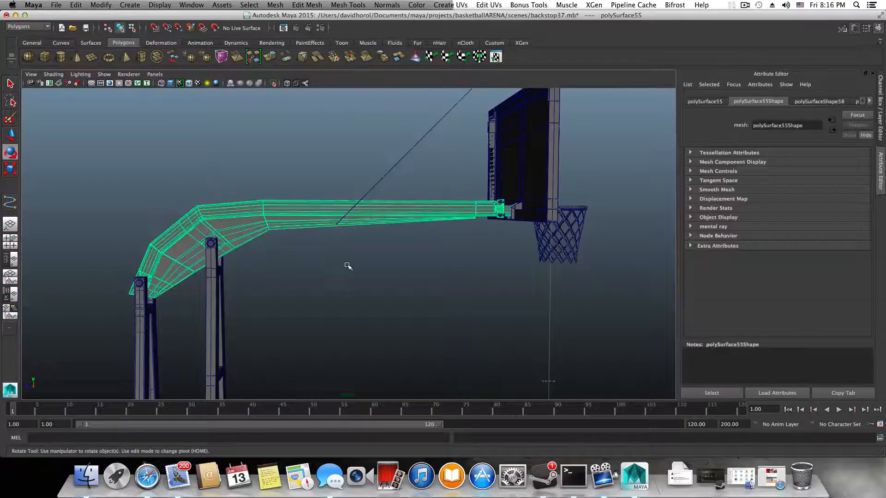
left_click(403, 157)
right_click_drag(404, 152, 338, 235)
left_click(337, 226)
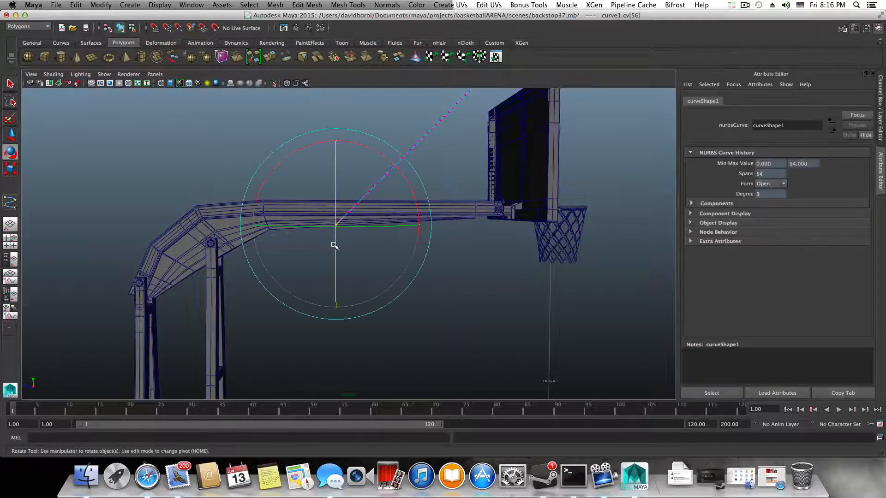
left_click_drag(340, 247, 350, 255, "alt")
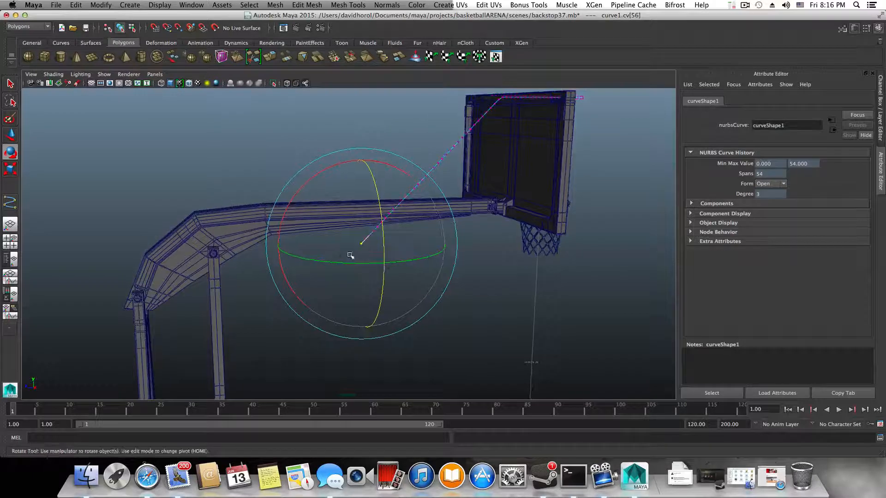
double_click(11, 134)
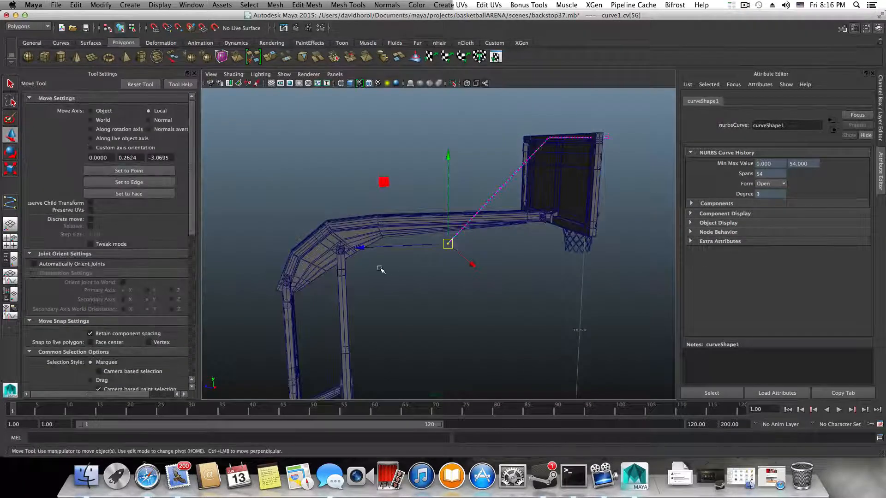
left_click_drag(415, 270, 407, 270, "alt")
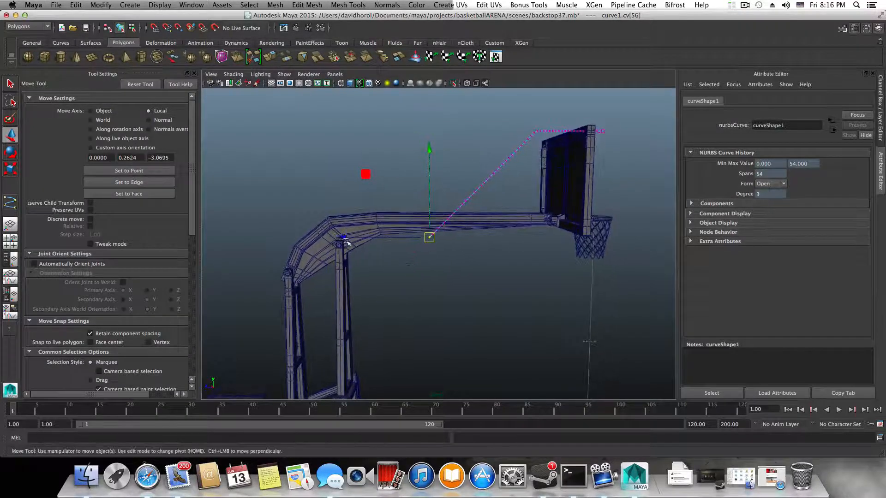
left_click_drag(429, 237, 325, 239)
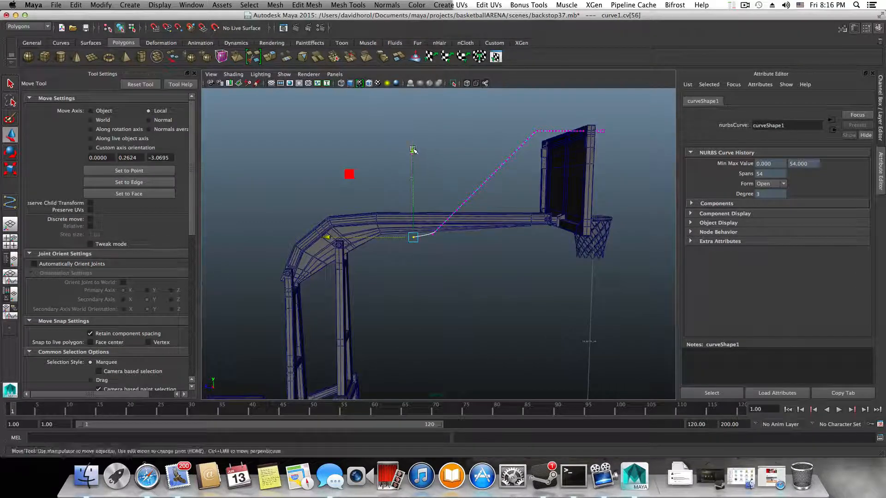
left_click_drag(413, 149, 413, 167)
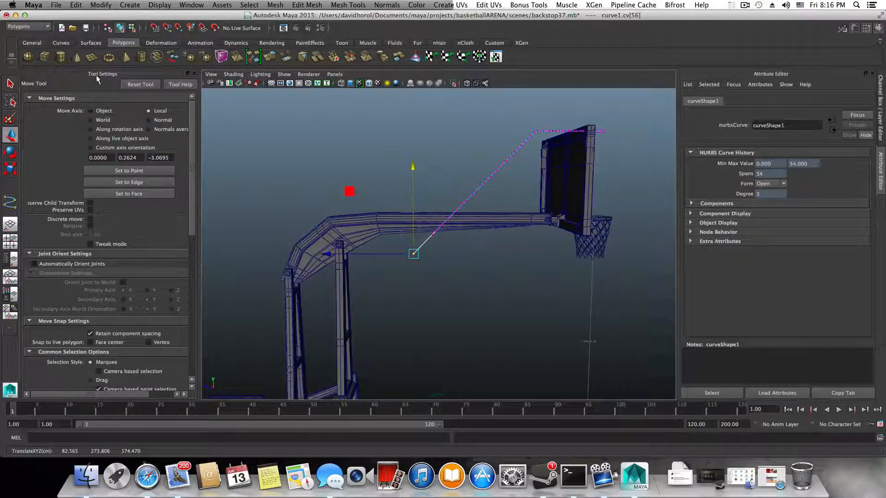
left_click(194, 74)
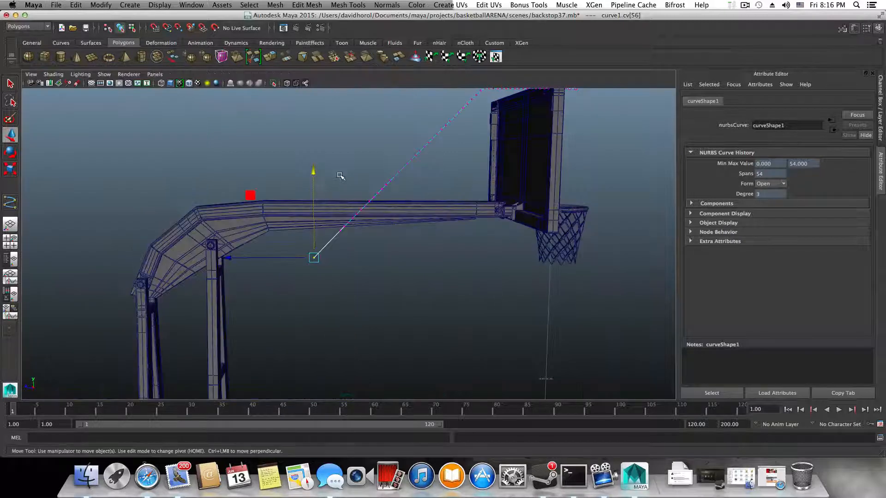
- Examine the backstop in the four-view layout and the side view, and return to the perspective view of the curve
left_click(10, 241)
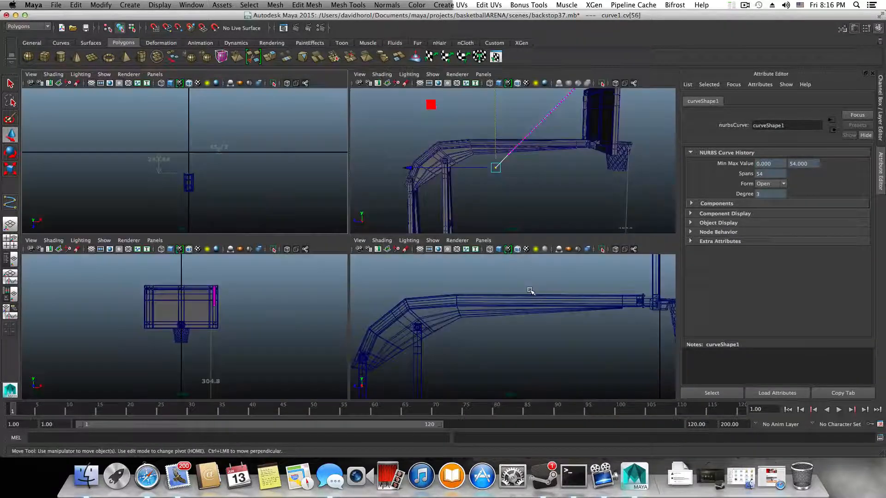
scroll(530, 291, "down", 6)
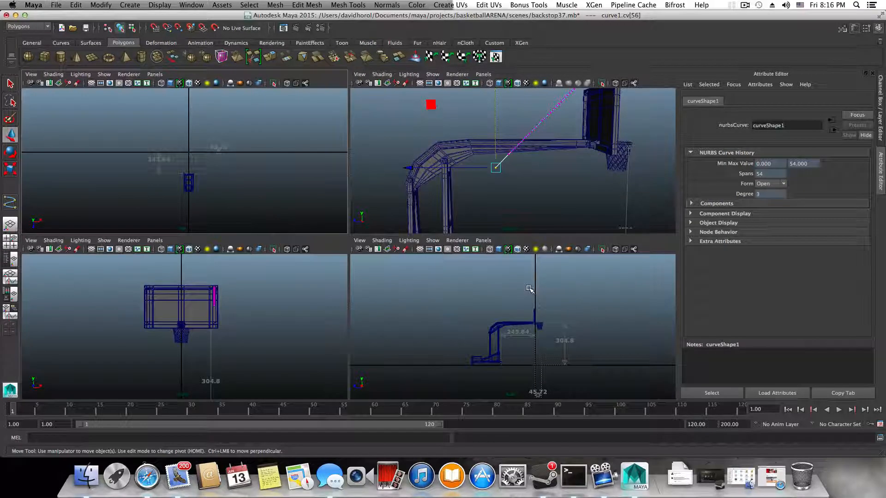
scroll(511, 291, "up", 5)
key("space")
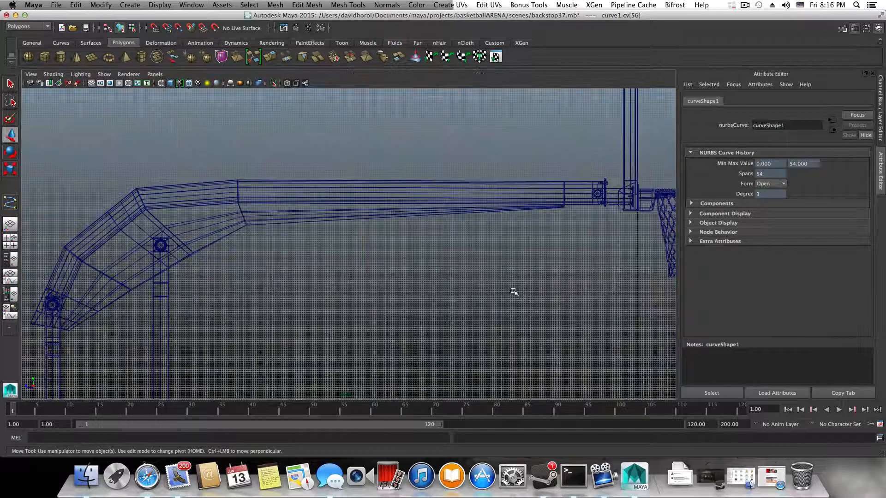
scroll(452, 301, "down", 6)
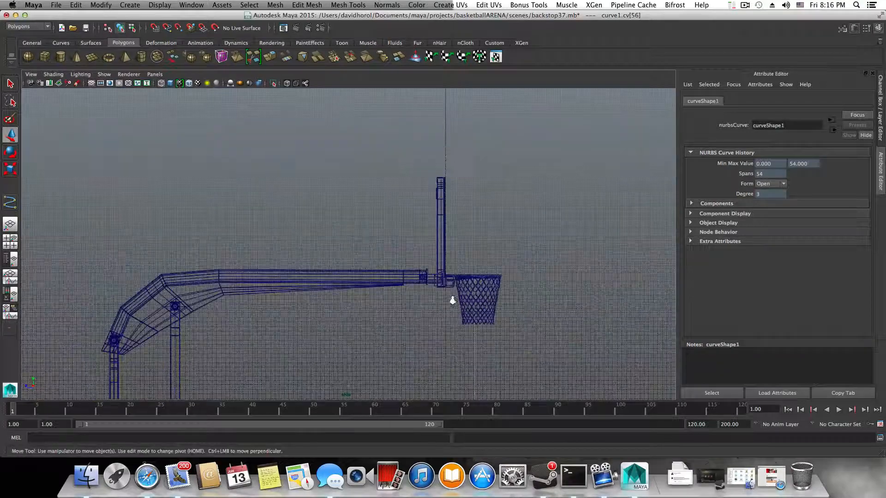
key("space")
key("space")
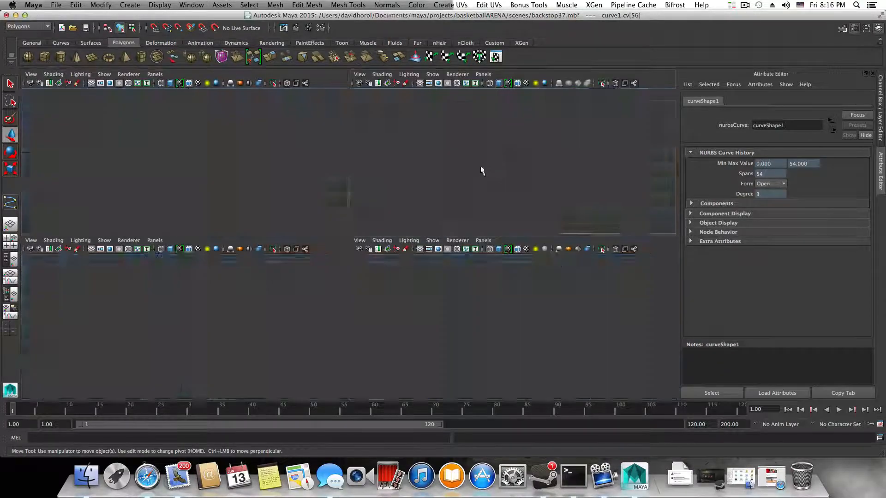
left_click_drag(466, 224, 432, 225, "alt")
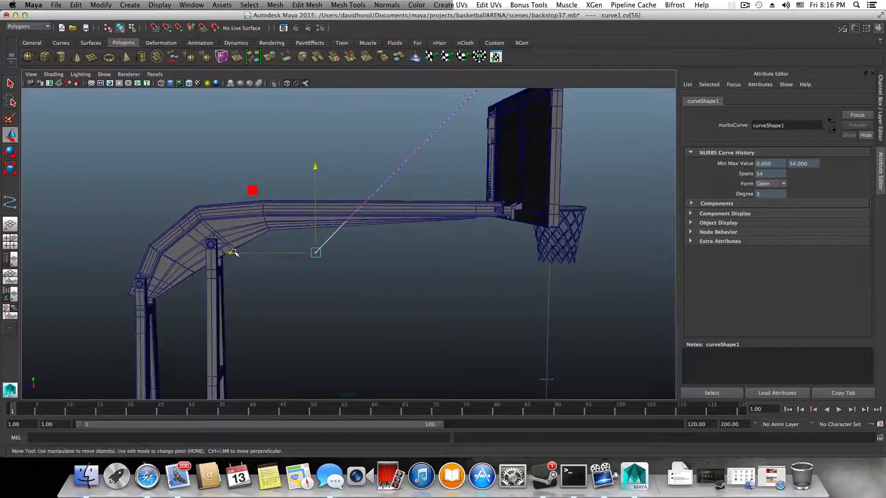
- Move the curve's end vertex farther out and down to about Y 266.581, Z 180.778, and return to object selection
left_click_drag(234, 252, 225, 253)
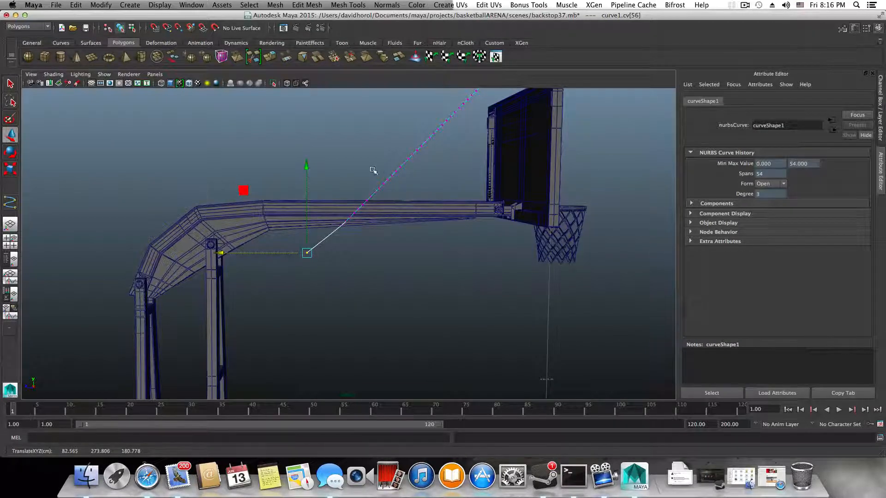
left_click_drag(310, 164, 309, 177)
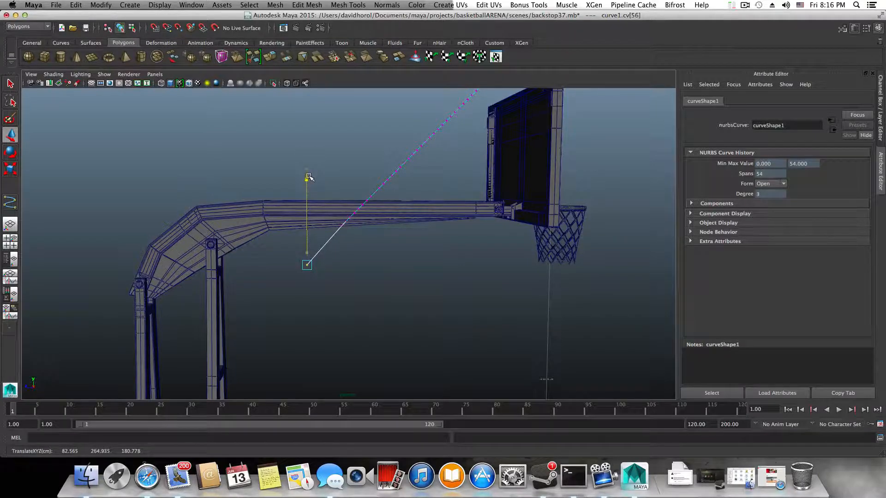
left_click_drag(320, 247, 322, 247, "alt")
left_click_drag(309, 176, 308, 174)
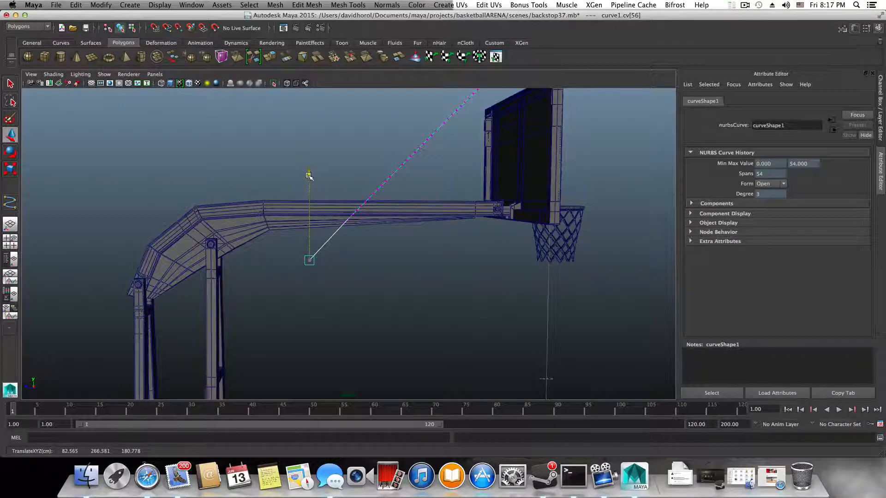
left_click_drag(332, 212, 397, 244, "alt")
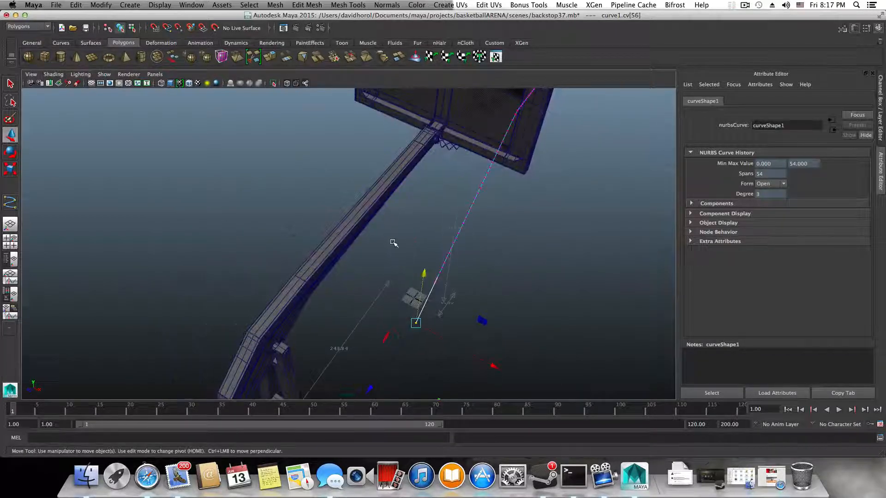
key("F8")
key("F8")
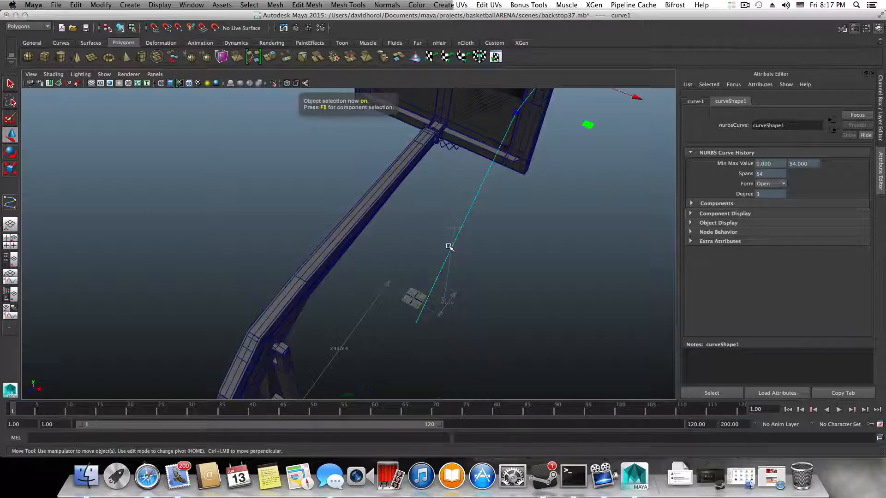
- Rotate the whole curve about Z to about -42.163 degrees so its lower end swings in toward the backstop's arm
left_click_drag(486, 237, 486, 148, "alt")
key("e")
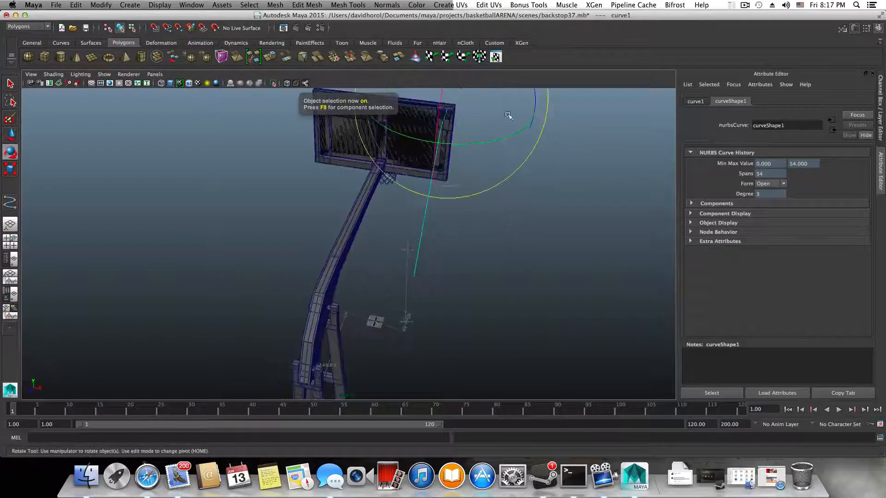
left_click_drag(534, 98, 543, 192)
key("z")
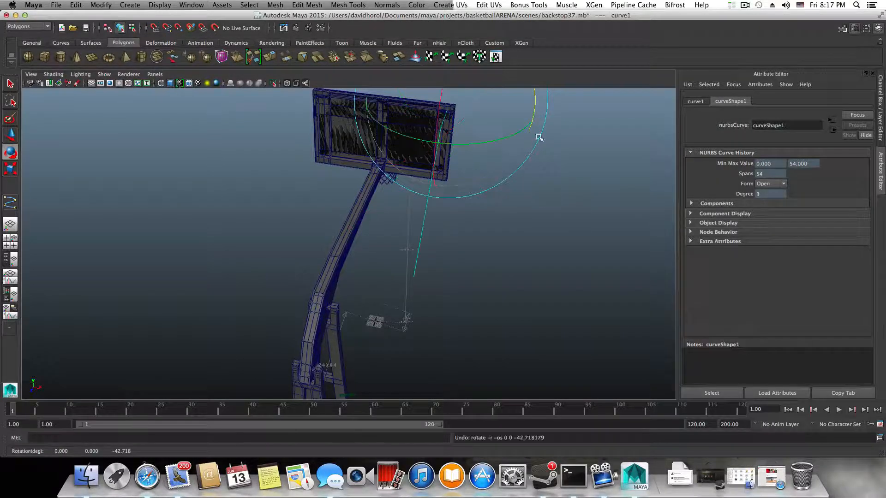
left_click_drag(533, 96, 538, 146)
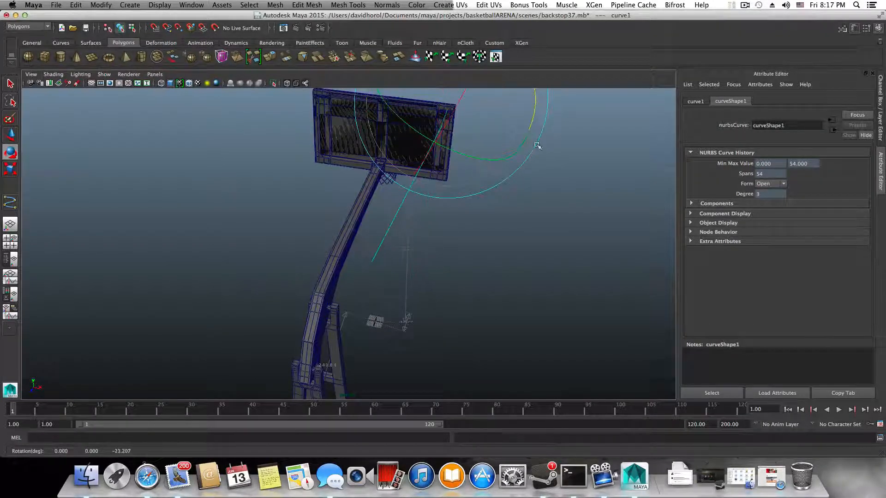
middle_click_drag(456, 233, 442, 318, "alt")
left_click_drag(435, 281, 345, 251, "alt")
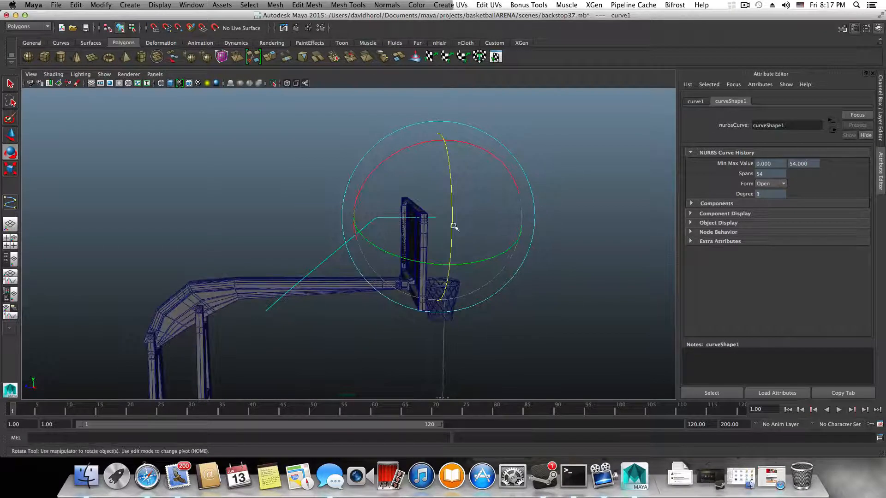
left_click_drag(452, 198, 455, 228)
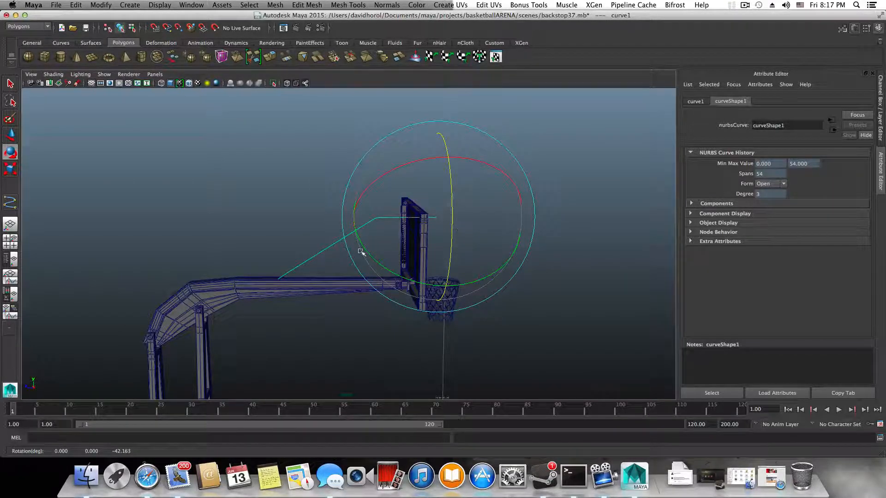
- Move the whole curve along Z toward the hoop to about Z -39.145, bringing its bend to the backboard's rear edge
left_click_drag(361, 252, 342, 247, "alt")
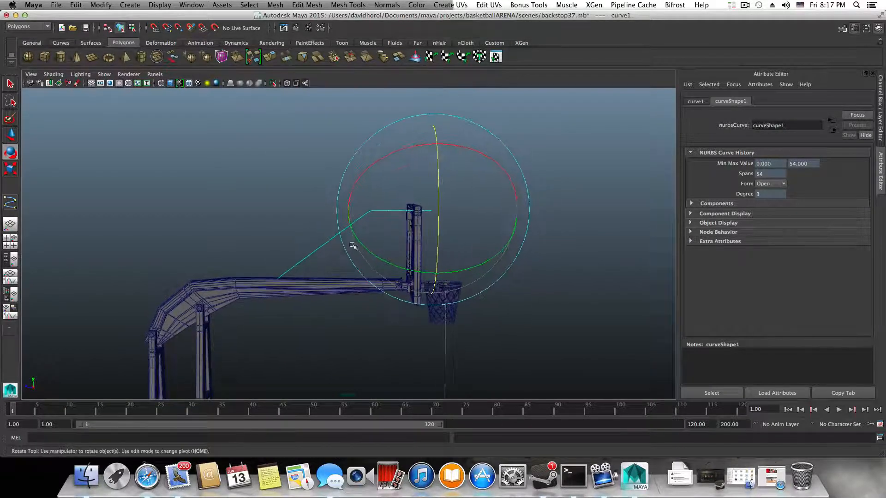
key("w")
left_click_drag(342, 210, 367, 219)
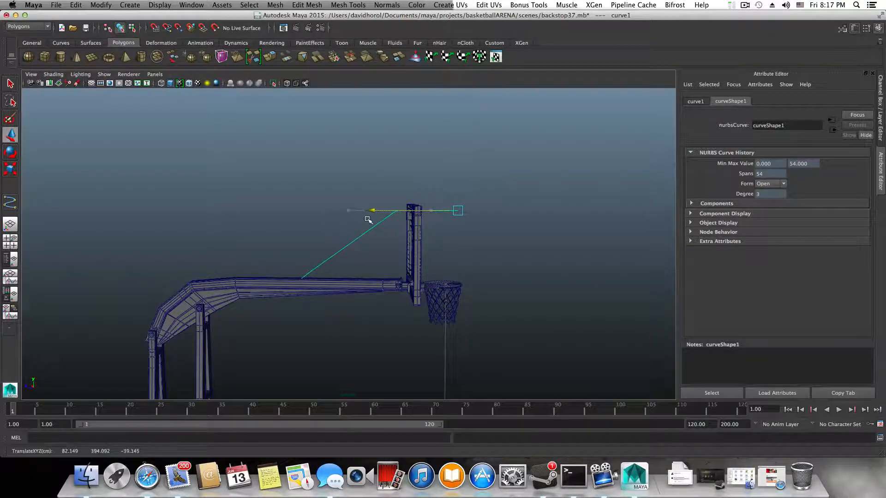
right_click_drag(368, 220, 539, 266, "alt")
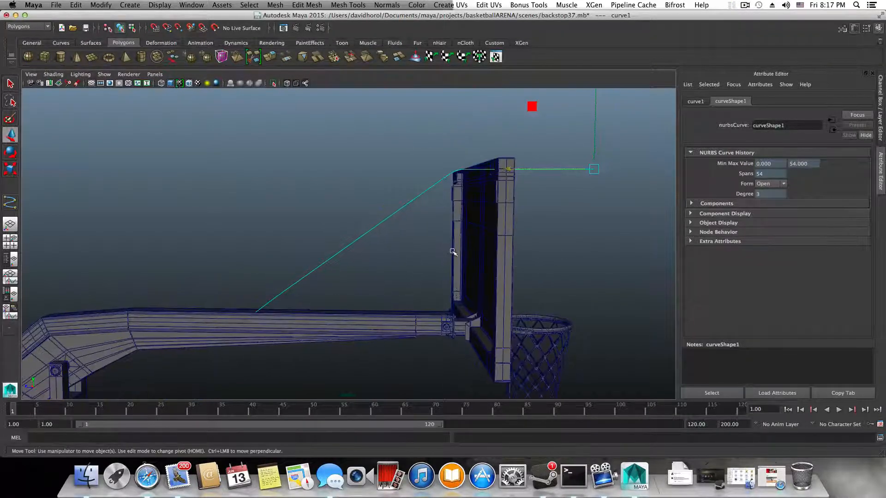
left_click_drag(445, 242, 471, 262, "alt")
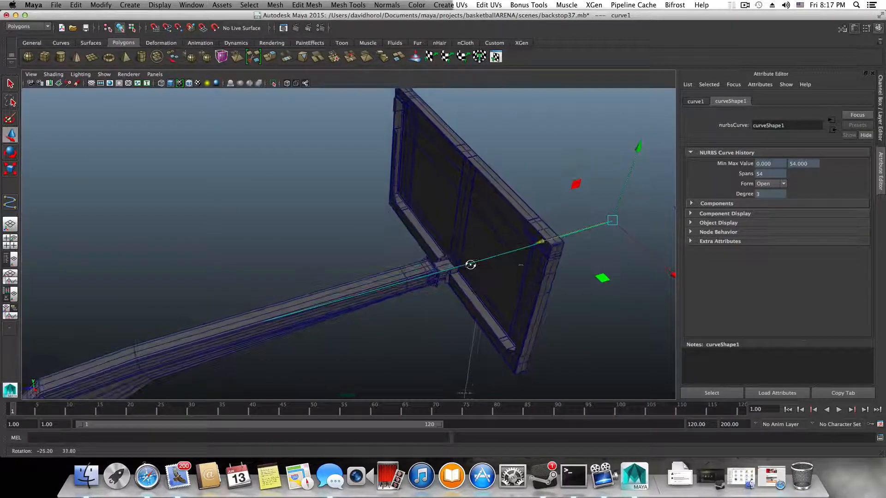
- Rotate the curve back to 0 degrees on all axes
key("e")
left_click_drag(612, 253, 602, 196, "alt")
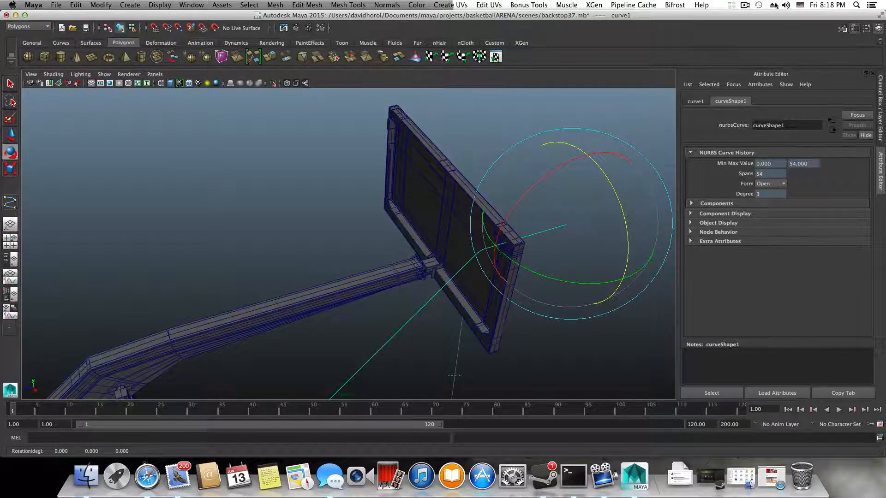
left_click(750, 5)
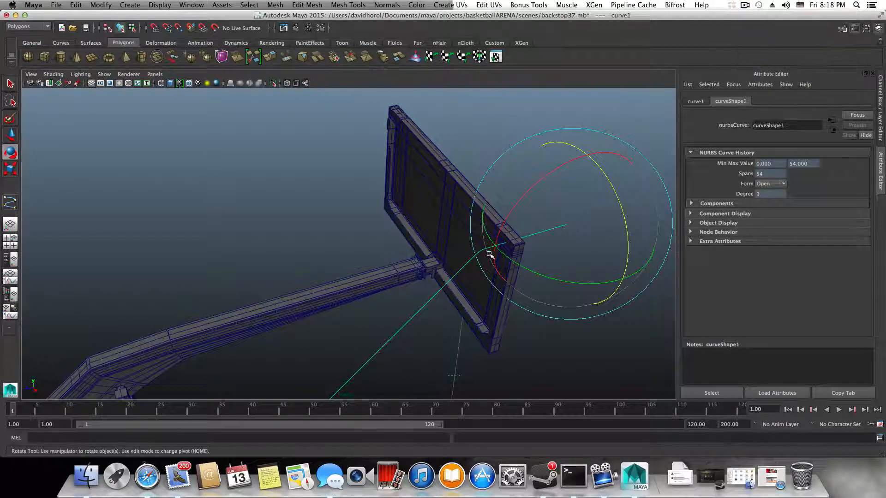
- Switch the curve to control vertex editing and select the vertex at its bend behind the backboard
left_click_drag(489, 254, 482, 238, "alt")
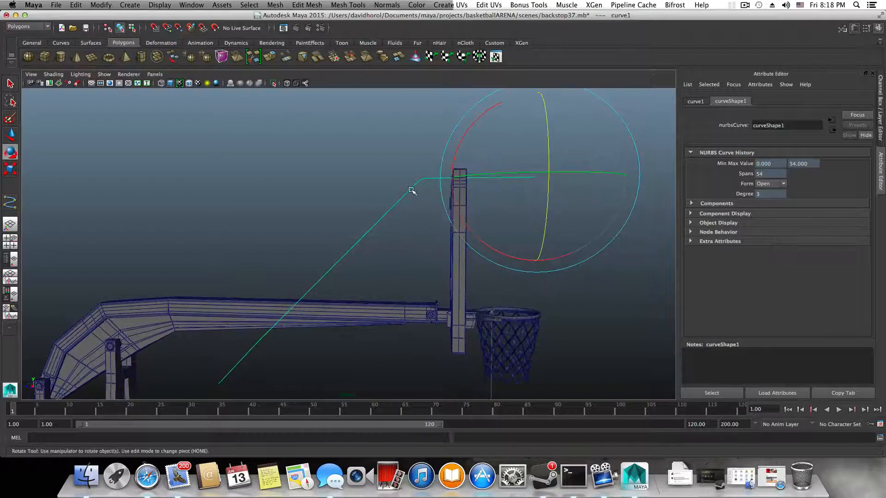
right_click_drag(412, 191, 400, 184)
scroll(400, 187, "up", 5)
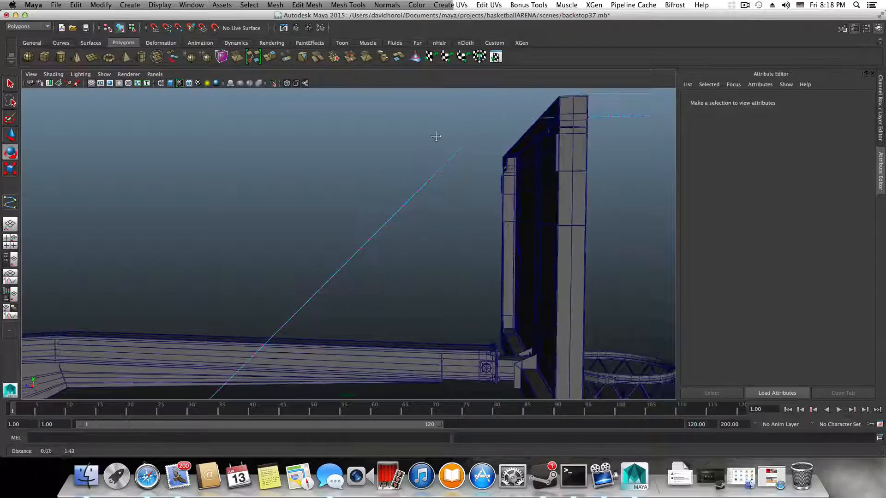
middle_click_drag(436, 137, 369, 188, "alt")
middle_click_drag(358, 220, 374, 207, "alt")
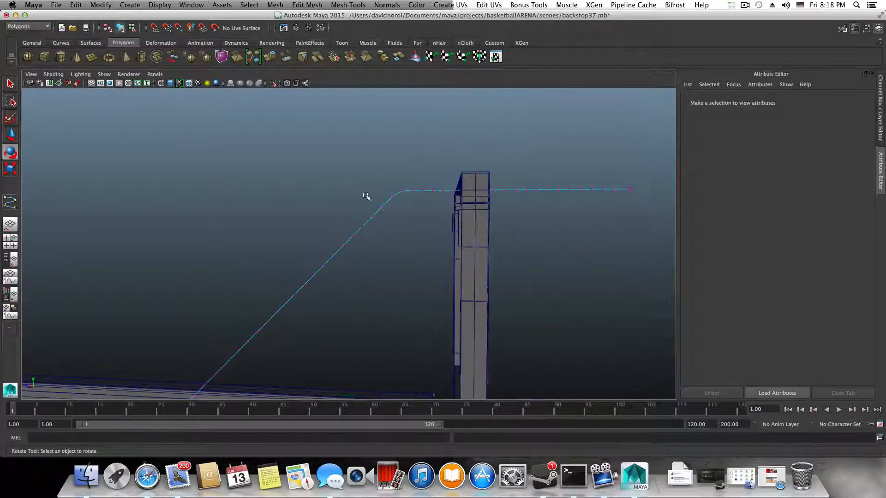
left_click(392, 196)
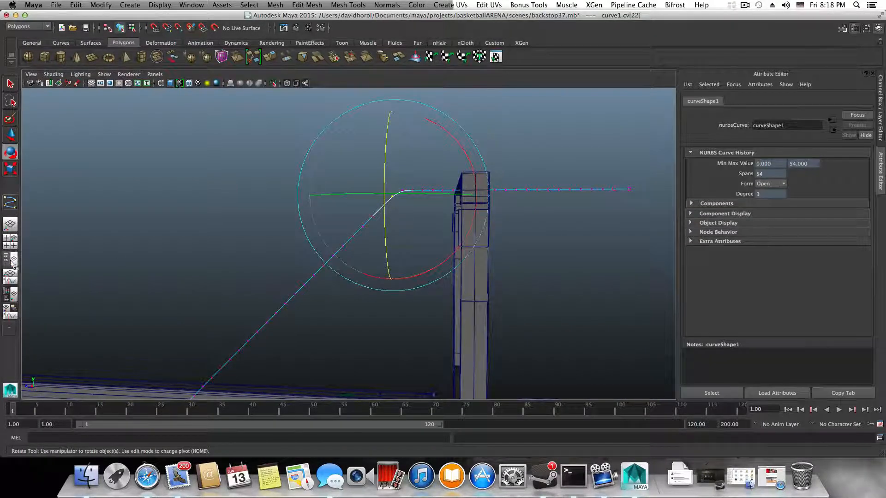
left_click(10, 241)
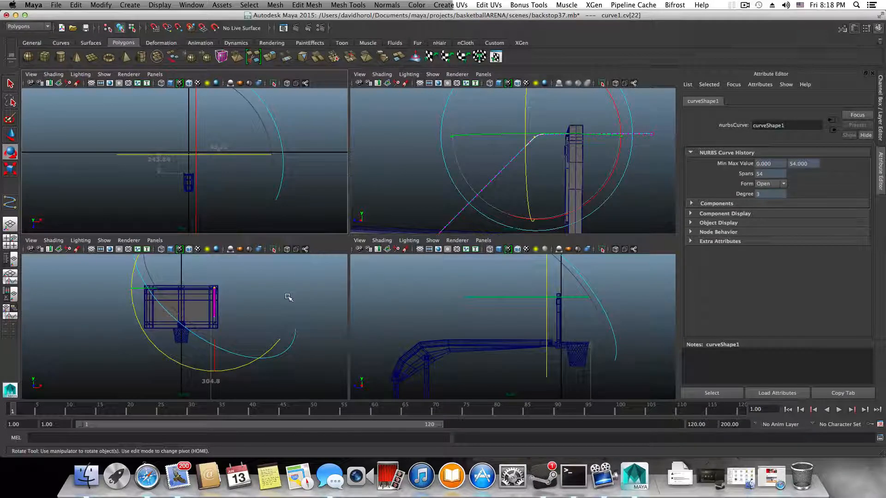
scroll(288, 297, "up", 3)
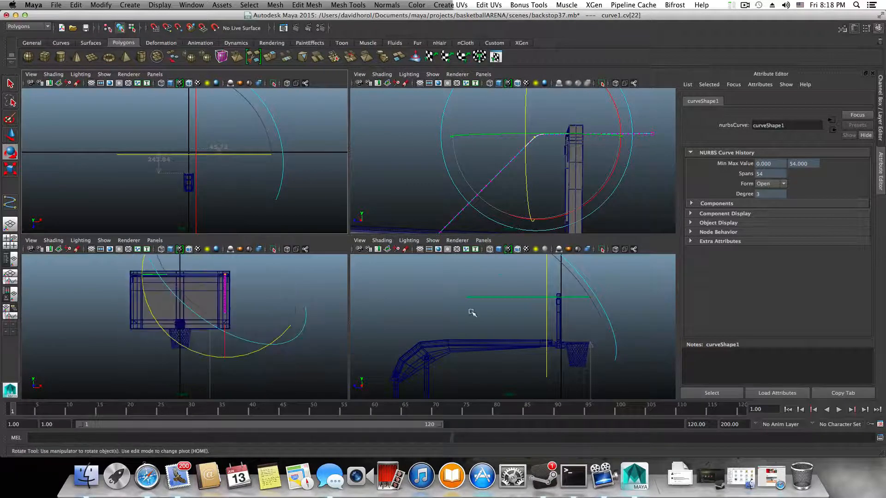
scroll(471, 313, "up", 3)
key("space")
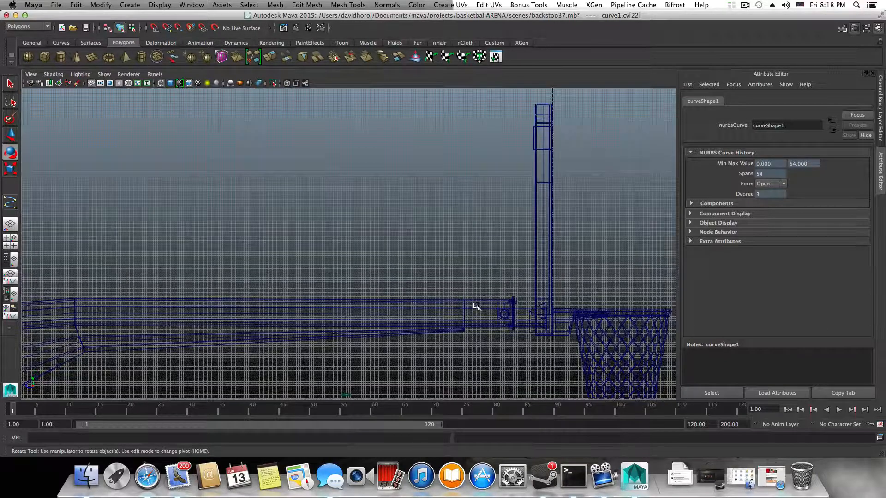
key("space")
key("space")
- Raise the vertices just below the bend to the horizontal section's height at Y 394.337, lengthening the level run behind the backboard
key("w")
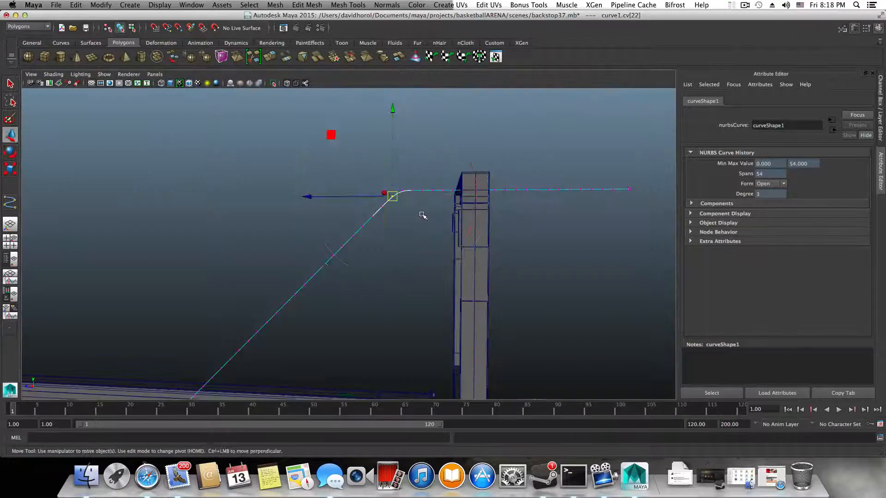
left_click_drag(407, 166, 408, 163, "alt")
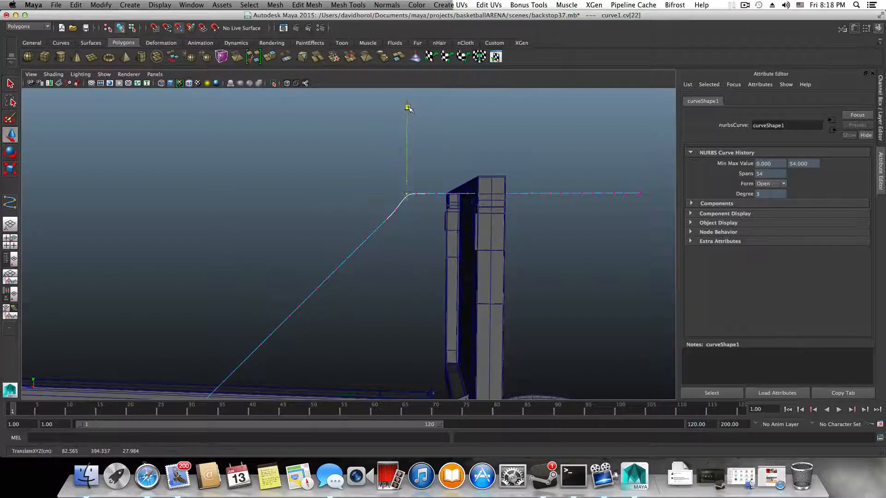
left_click(398, 211)
left_click(387, 219)
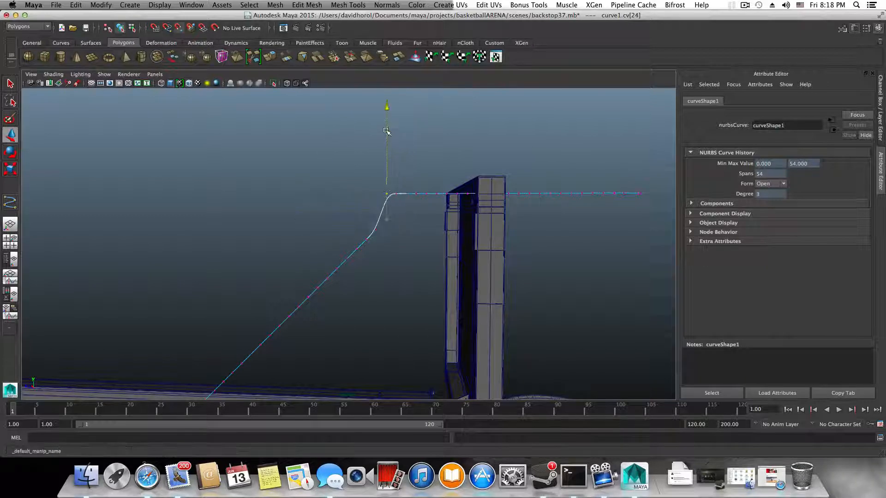
- Raise the following three vertices to Y 394.337 as well, extending the curve's level section to Z 42.984
scroll(354, 253, "down", 5)
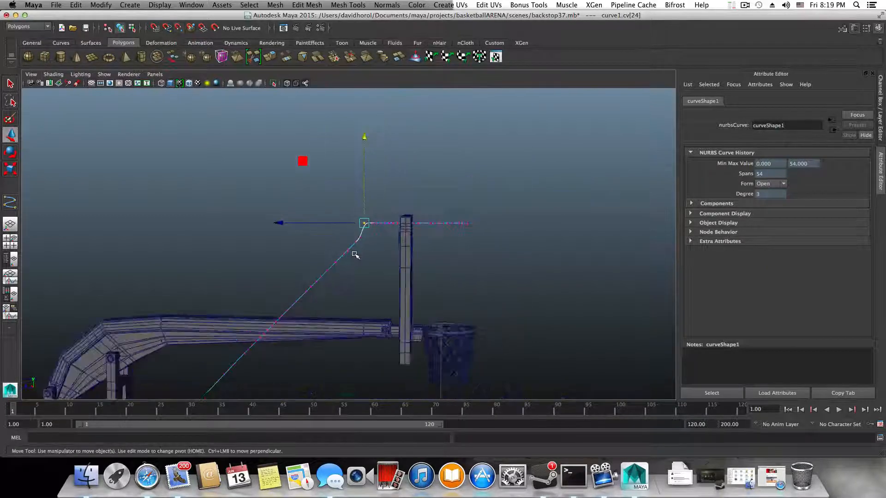
scroll(354, 254, "down", 3)
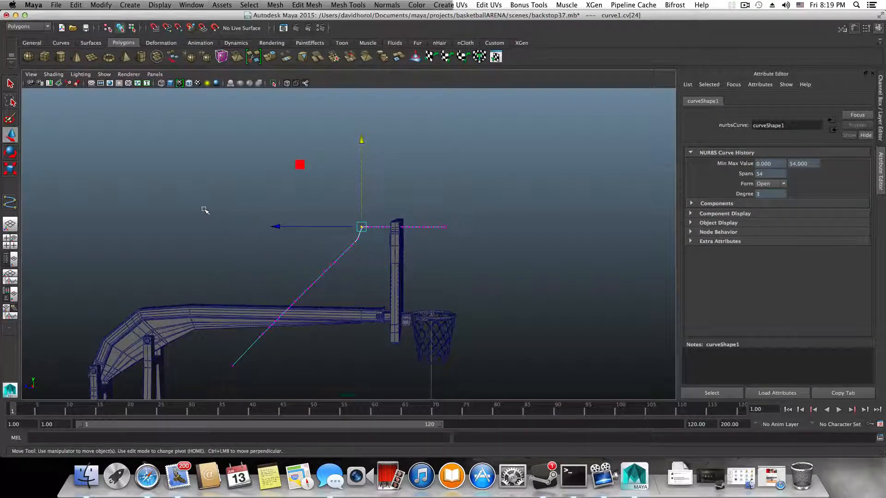
left_click_drag(272, 345, 310, 273)
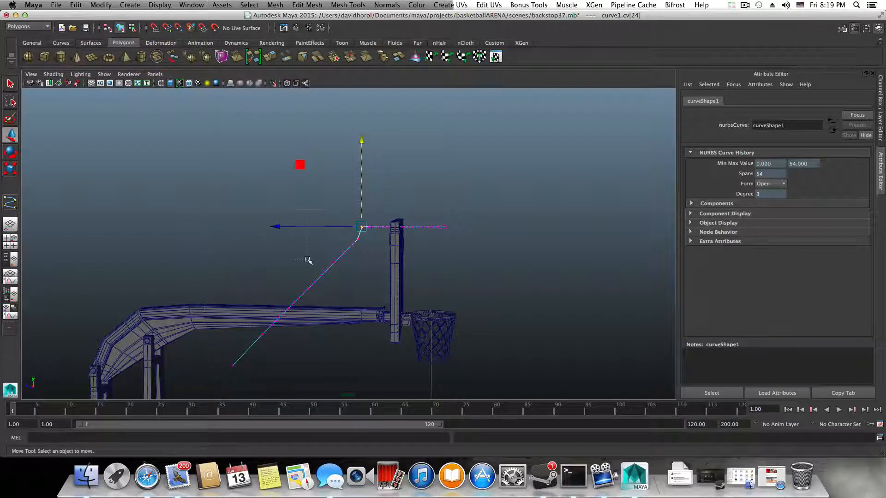
left_click(357, 240)
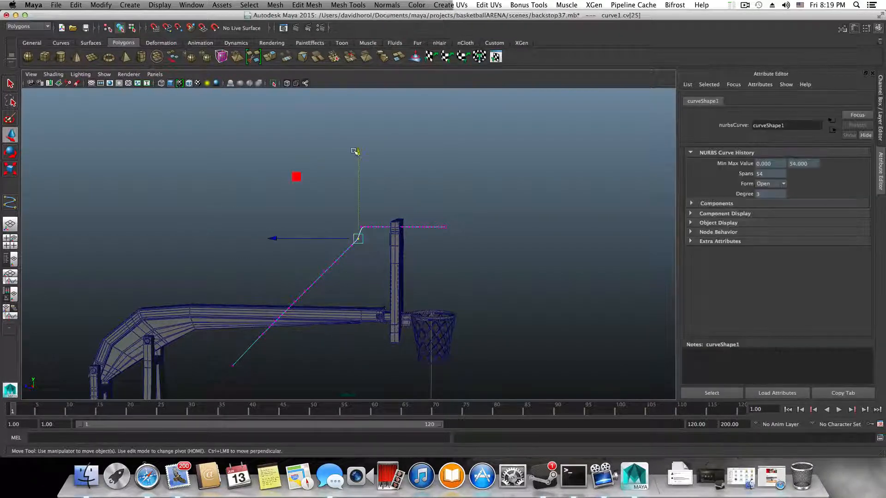
left_click_drag(357, 148, 358, 136)
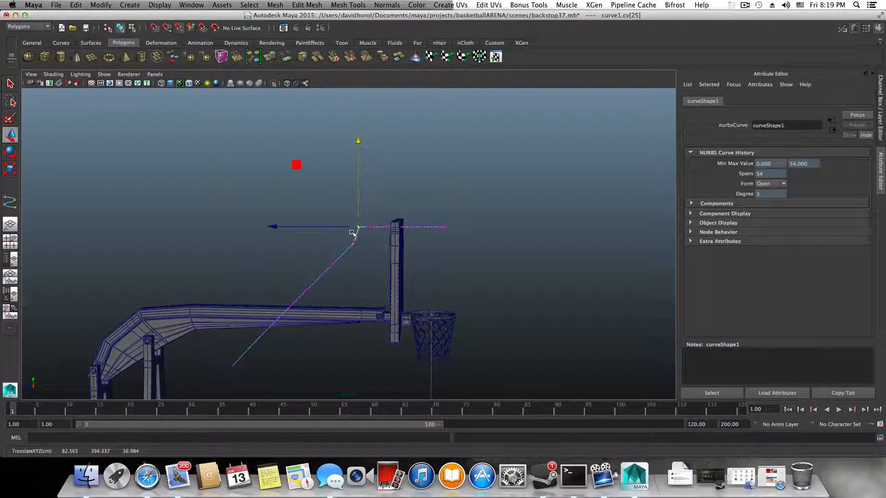
left_click(355, 241)
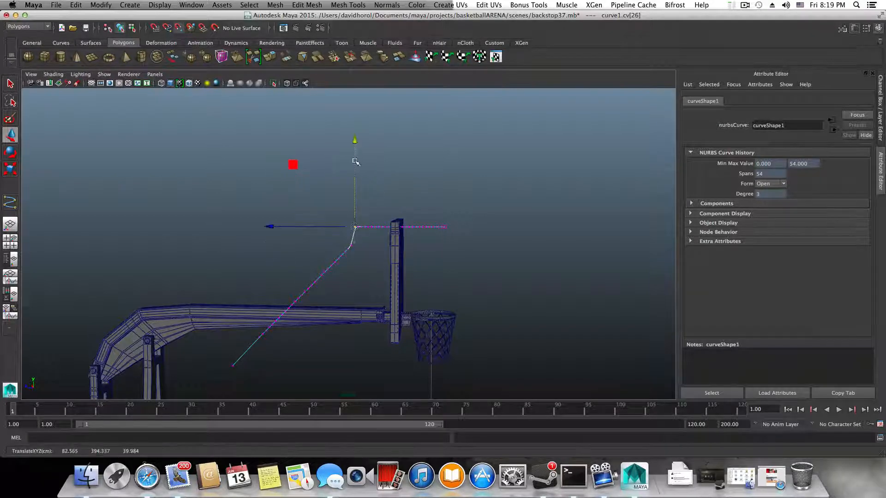
left_click(351, 245)
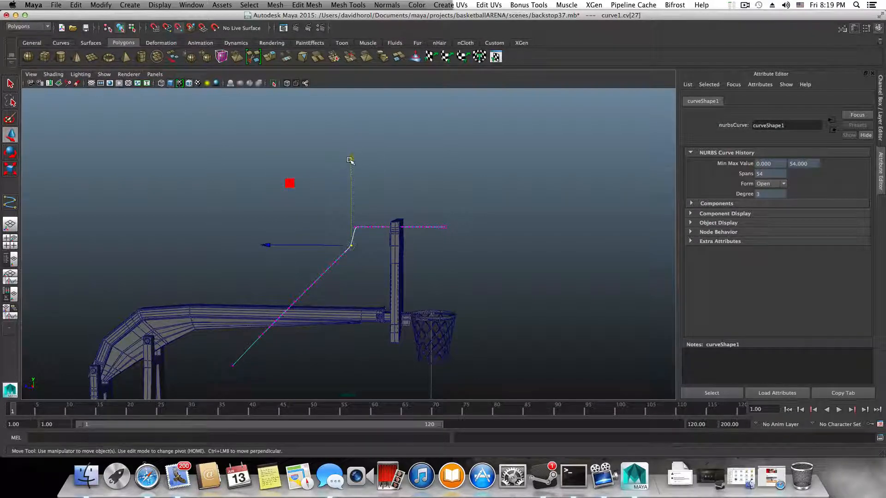
left_click_drag(350, 163, 350, 157)
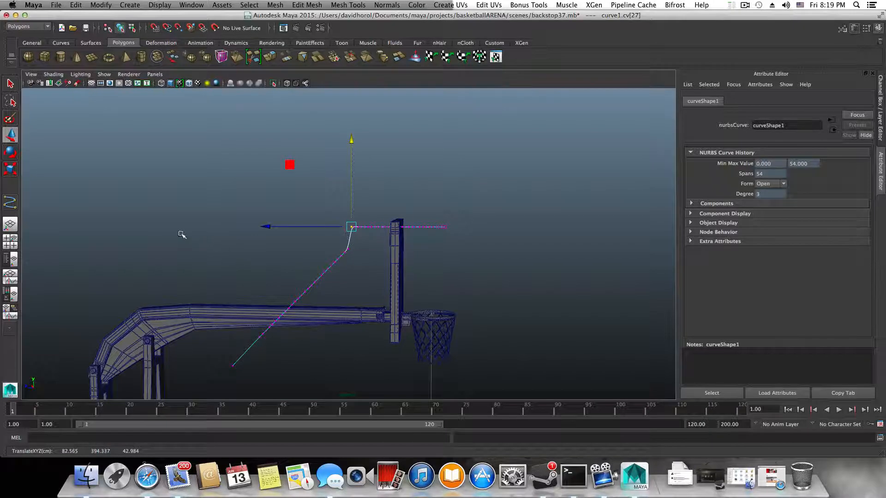
- Move all remaining lower vertices into line with the extended bend to straighten the diagonal, and return to object selection
left_click_drag(182, 234, 360, 408)
left_click_drag(356, 356, 357, 354, "alt")
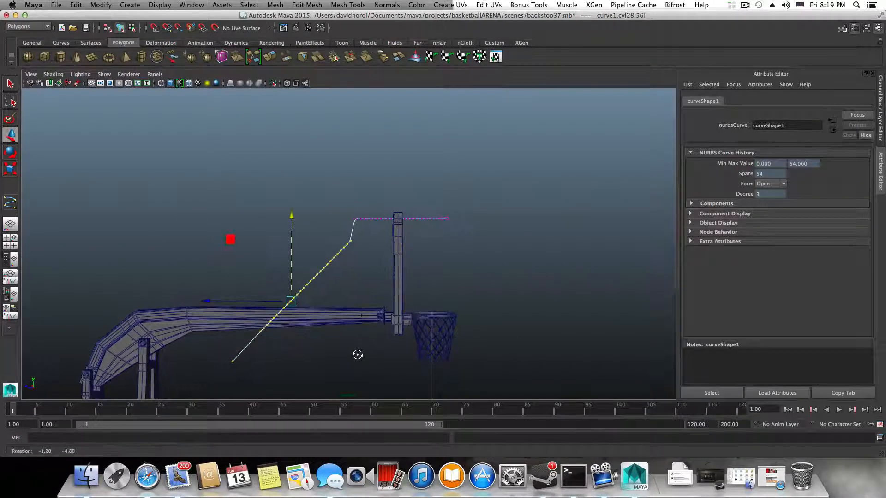
left_click_drag(209, 302, 252, 315)
key("F8")
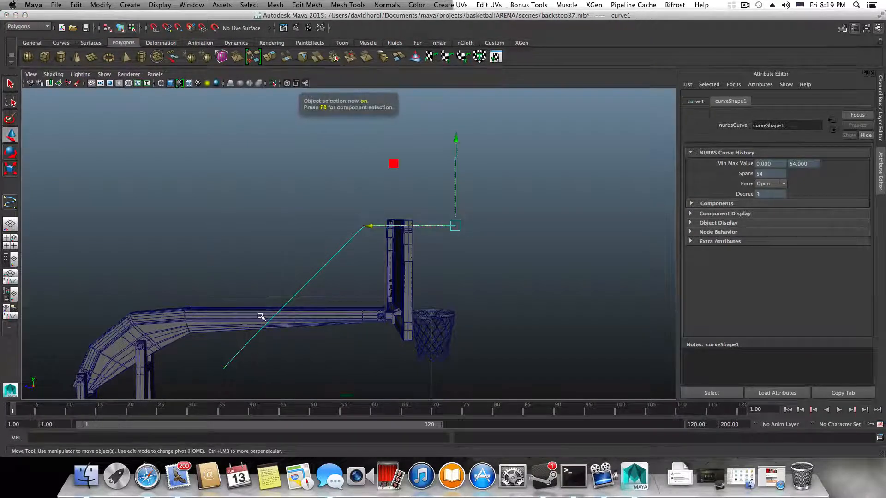
- Rotate the whole curve about Z to about -42.738 degrees so its lower end meets the backstop's arm
left_click_drag(359, 291, 422, 297, "alt")
key("e")
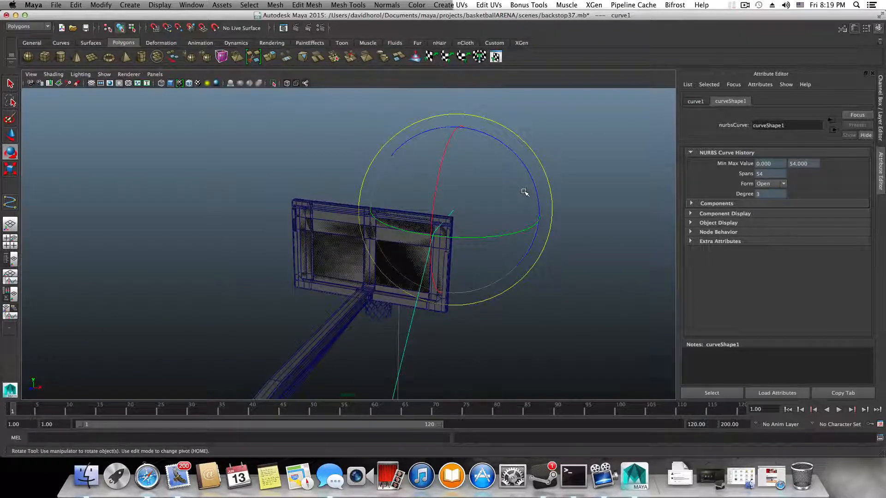
left_click_drag(530, 170, 534, 199)
left_click_drag(513, 232, 533, 221, "alt")
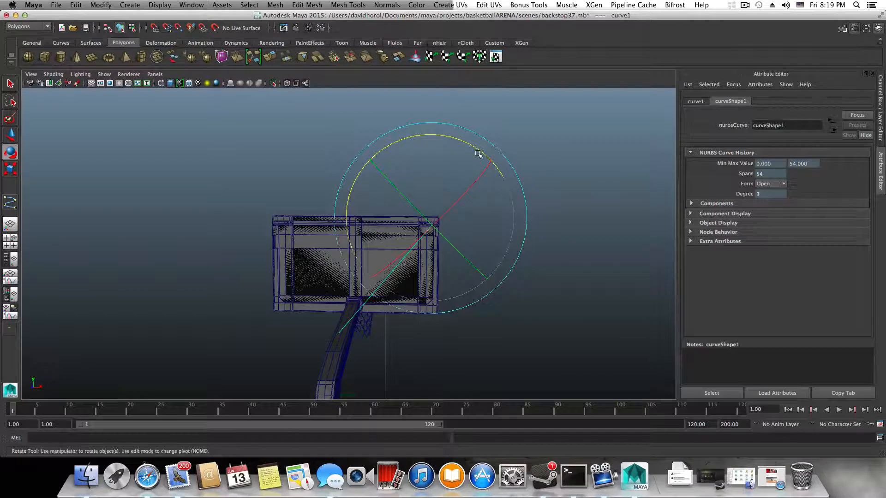
left_click_drag(478, 150, 477, 148)
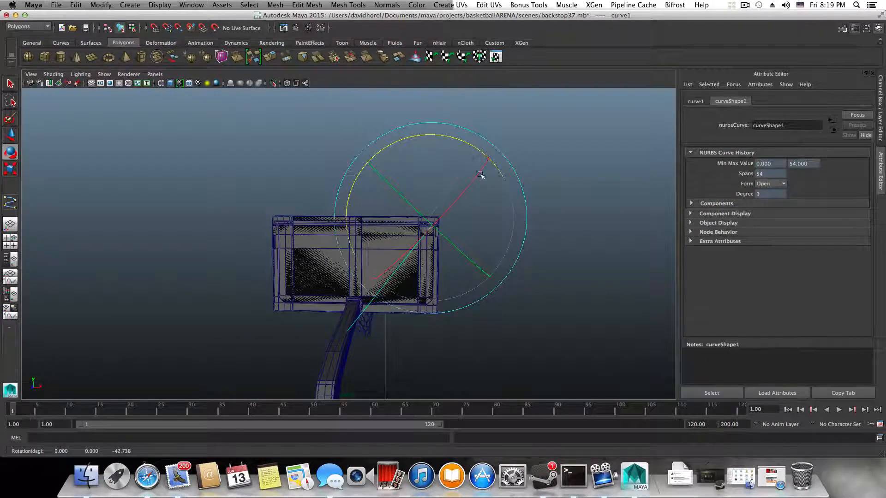
- Move the whole curve along Z toward the hoop until its bend sits just behind the backboard's rear edge
left_click_drag(484, 184, 369, 181, "alt")
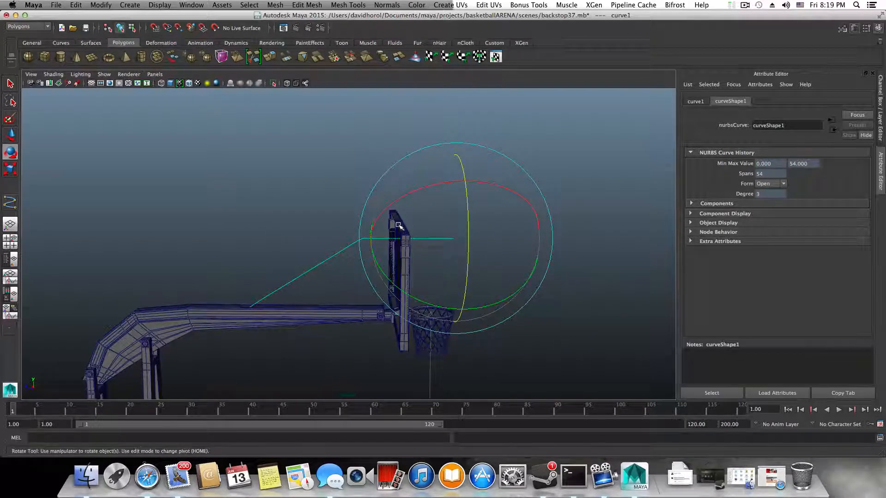
left_click_drag(420, 235, 414, 225, "alt")
key("w")
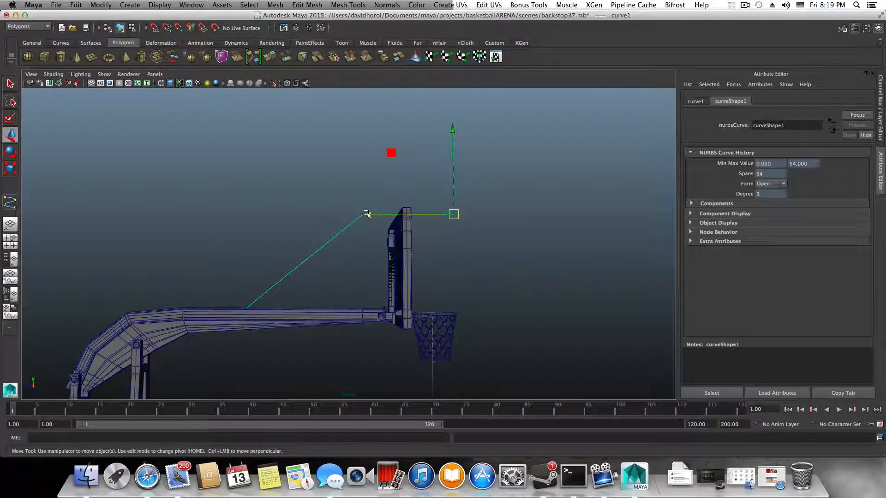
left_click_drag(366, 213, 391, 234)
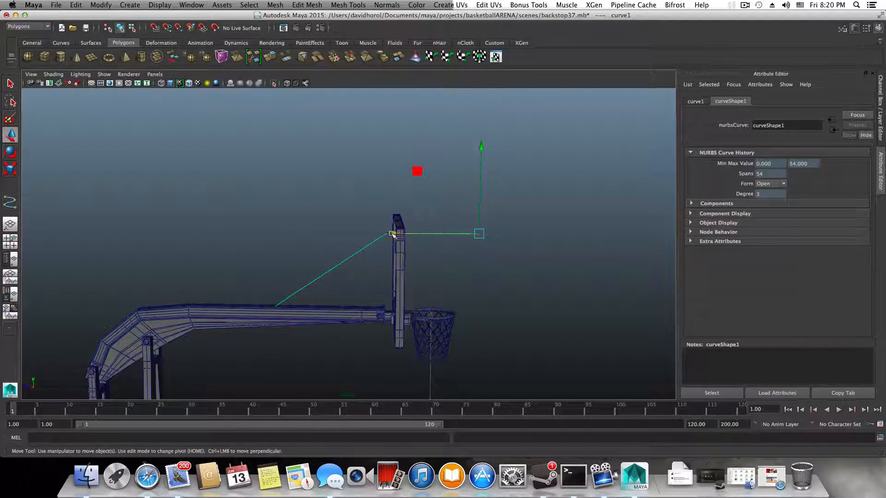
- Rotate the whole curve about Z back to 0 degrees
key("t")
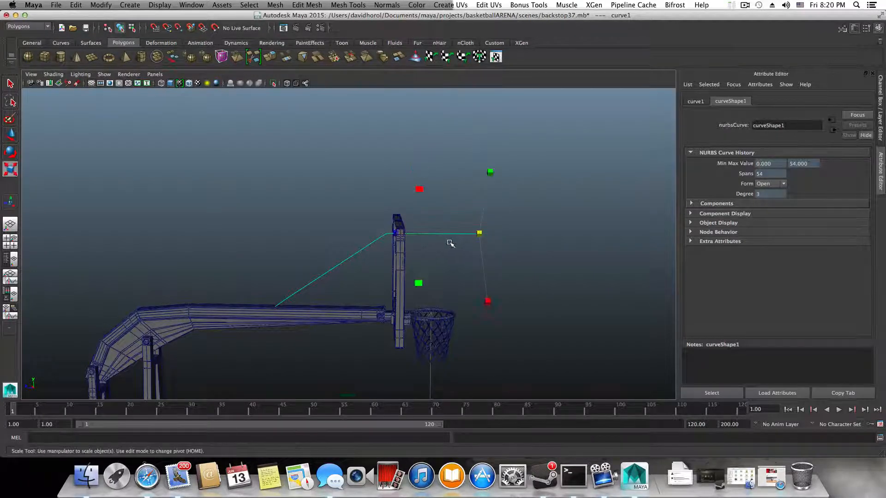
key("e")
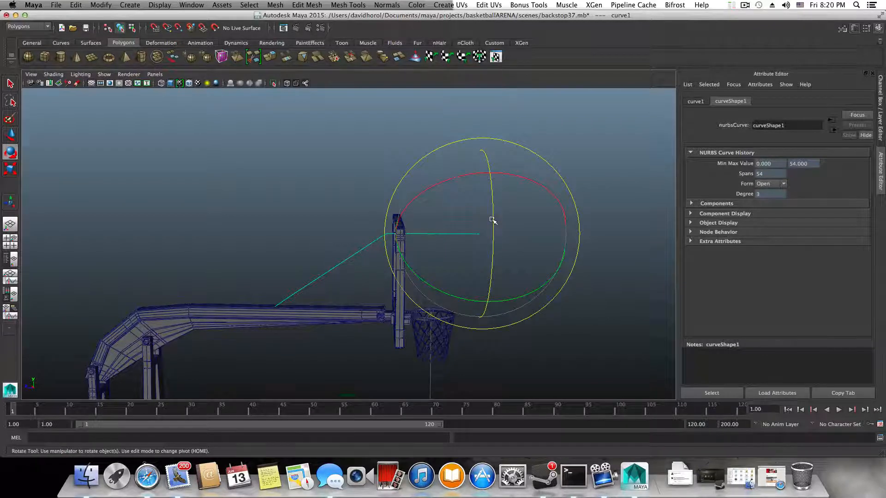
left_click_drag(492, 221, 490, 246)
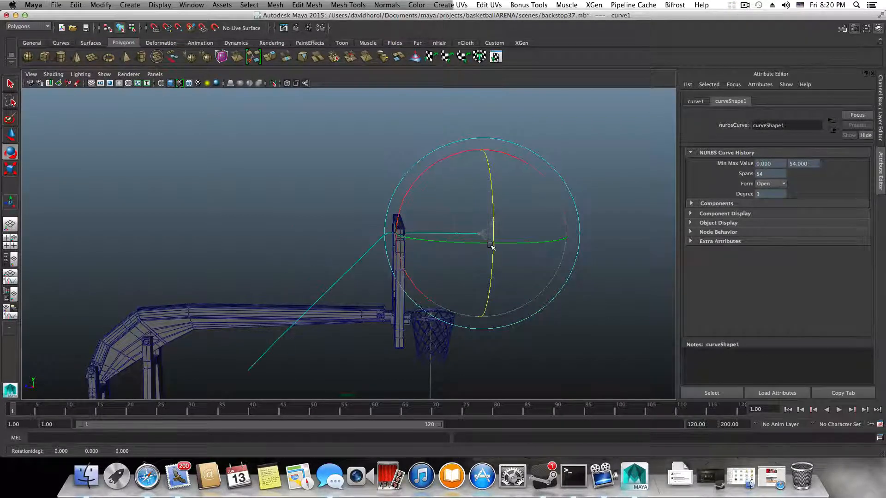
- Raise the next two vertices below the bend to Y 394.337, extending the level section to about Z 38.958
left_click_drag(443, 272, 375, 259, "alt")
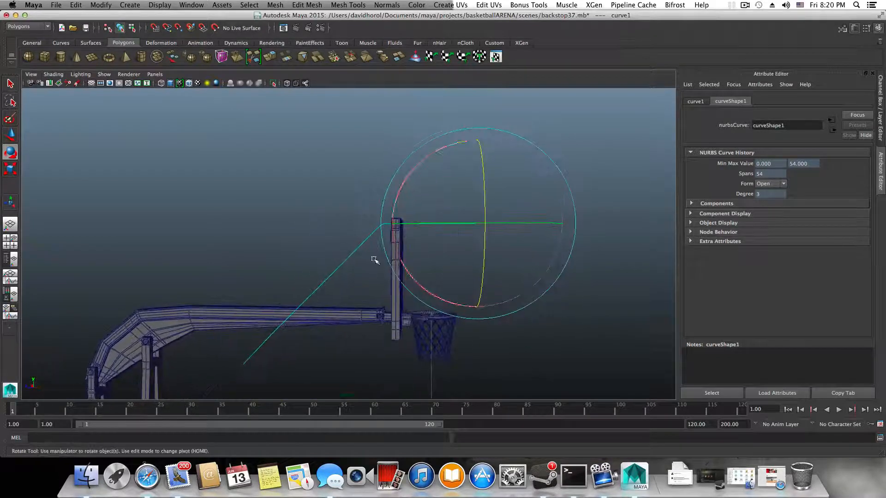
right_click_drag(340, 260, 322, 259)
scroll(356, 257, "up", 4)
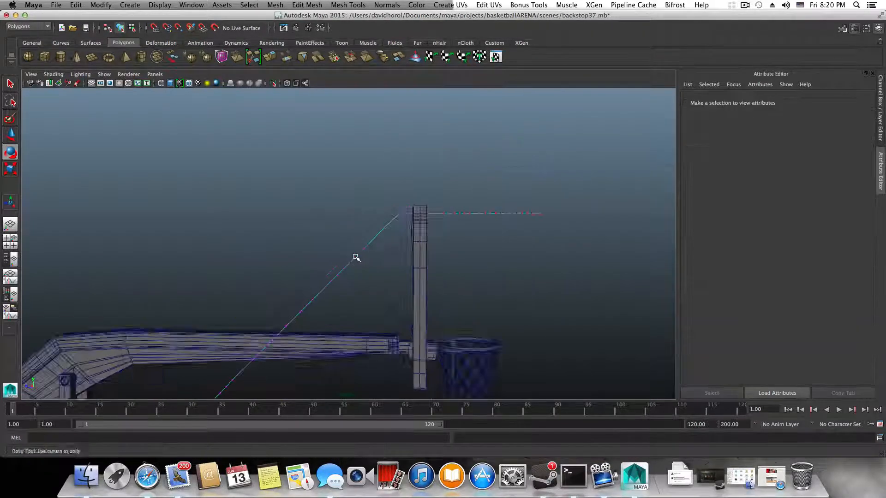
left_click(376, 256)
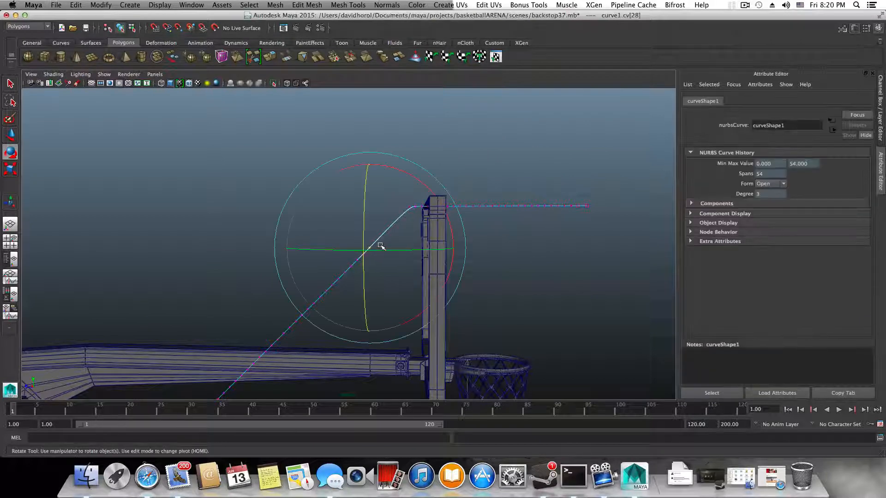
key("w")
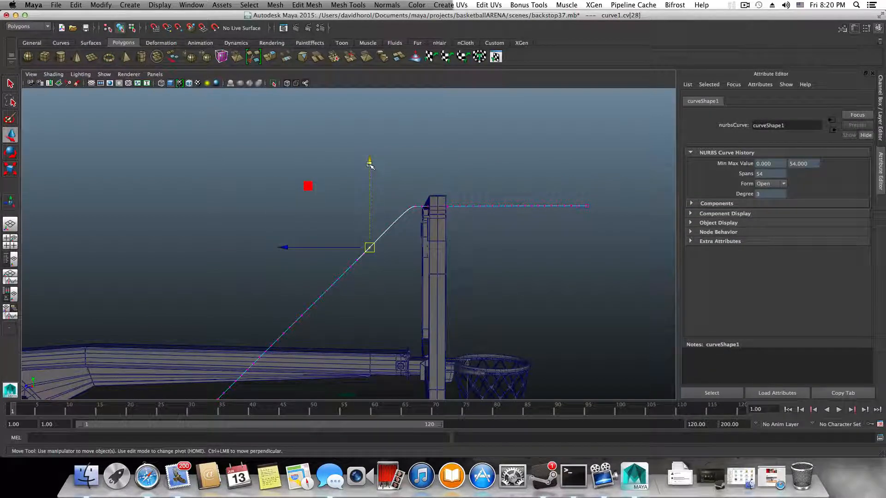
left_click_drag(370, 164, 362, 154)
left_click(364, 254)
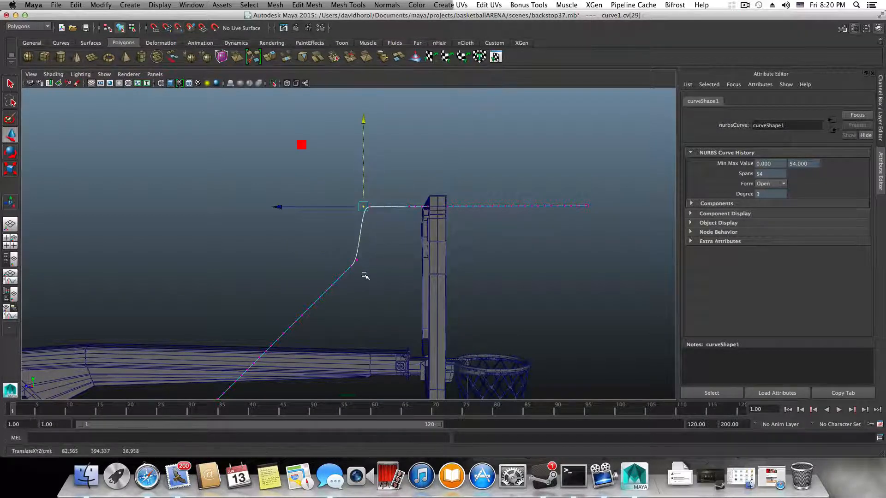
- Raise all vertices below the bend together until the curve's sloping section meets its level section
scroll(364, 273, "down", 4)
left_click_drag(239, 241, 373, 367)
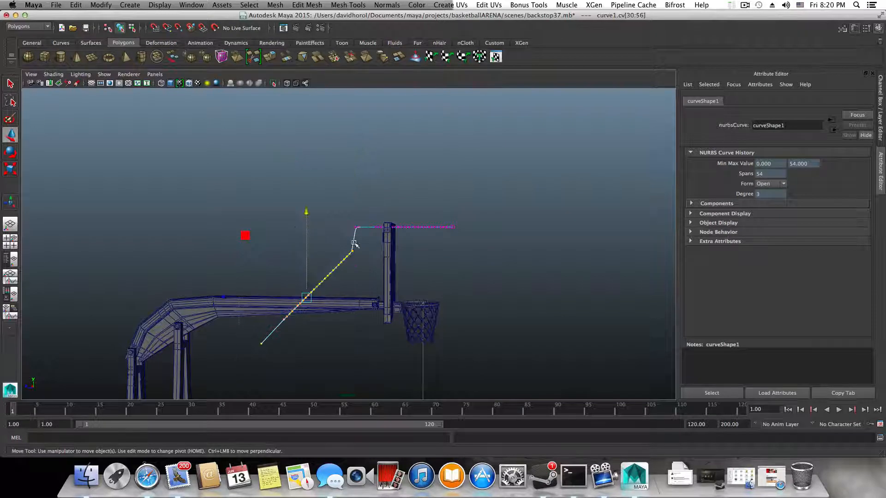
left_click_drag(305, 212, 301, 191)
- Move the curve's lower end vertex back and down along the slope to about Y 267.304, Z 165.327, lengthening the diagonal
left_click_drag(252, 315, 278, 356)
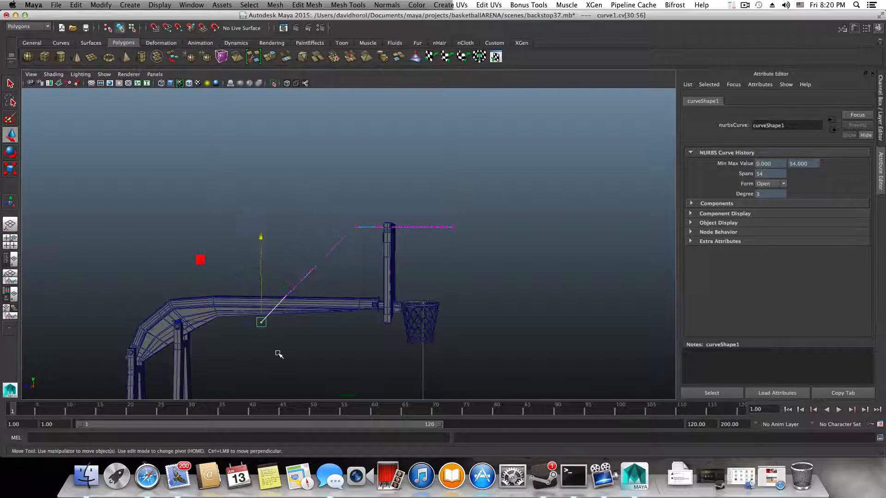
middle_click_drag(323, 330, 386, 273, "alt")
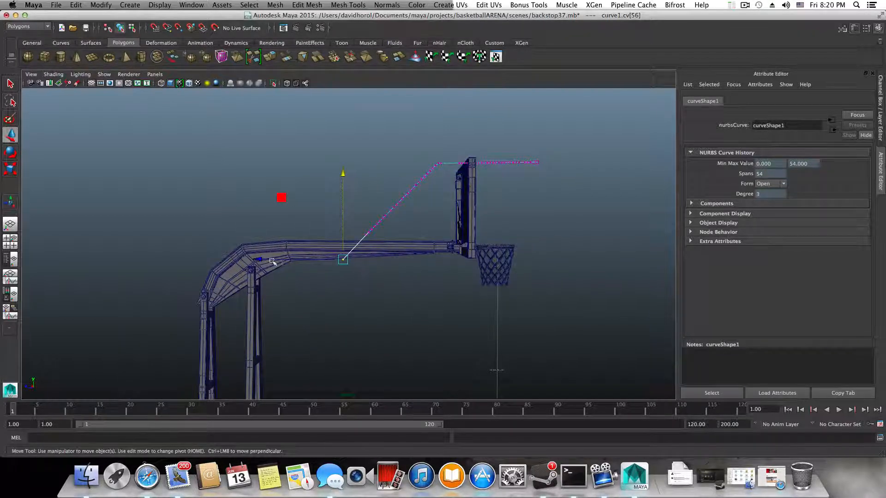
left_click_drag(260, 259, 238, 259)
left_click_drag(322, 176, 324, 196)
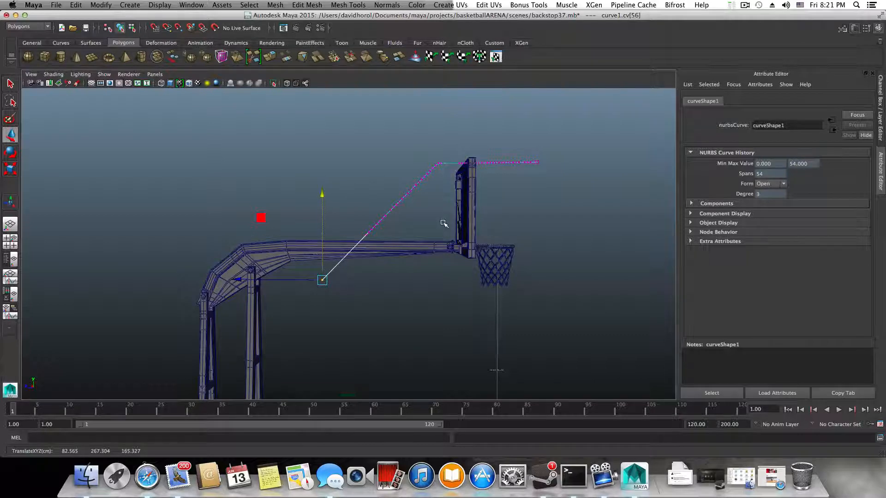
- Return to object selection and rotate the whole curve about Z to about -42.793 degrees, leaning it toward the backstop's arm
key("F8")
left_click_drag(444, 224, 465, 240, "alt")
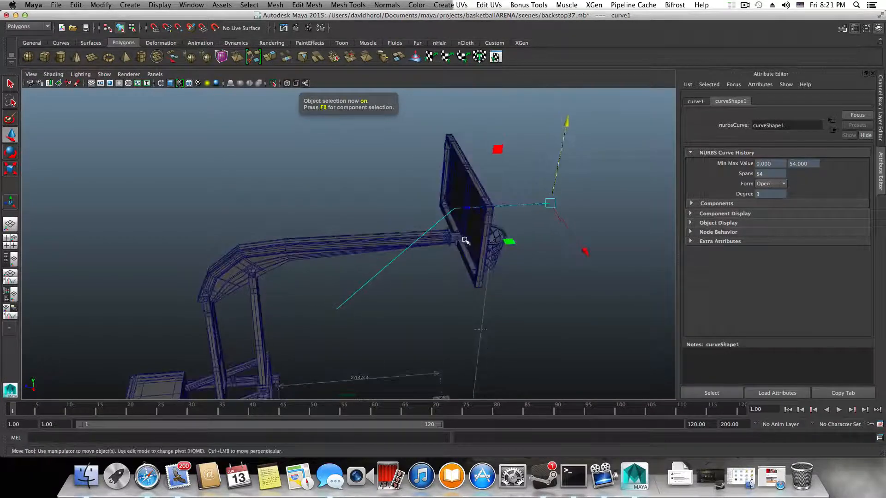
key("e")
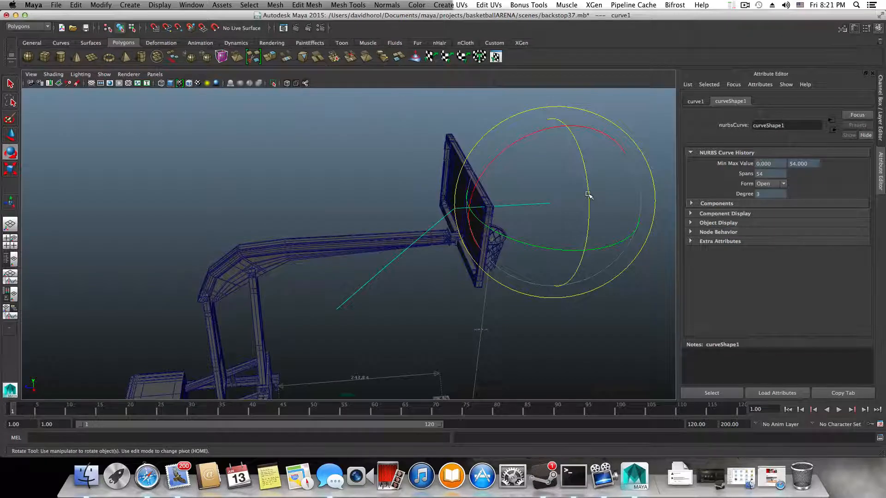
left_click_drag(588, 194, 520, 275)
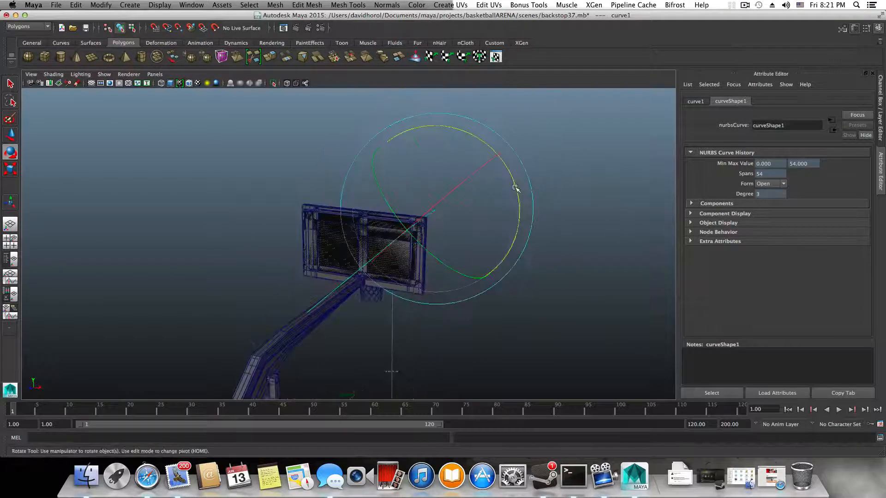
left_click_drag(515, 188, 504, 212)
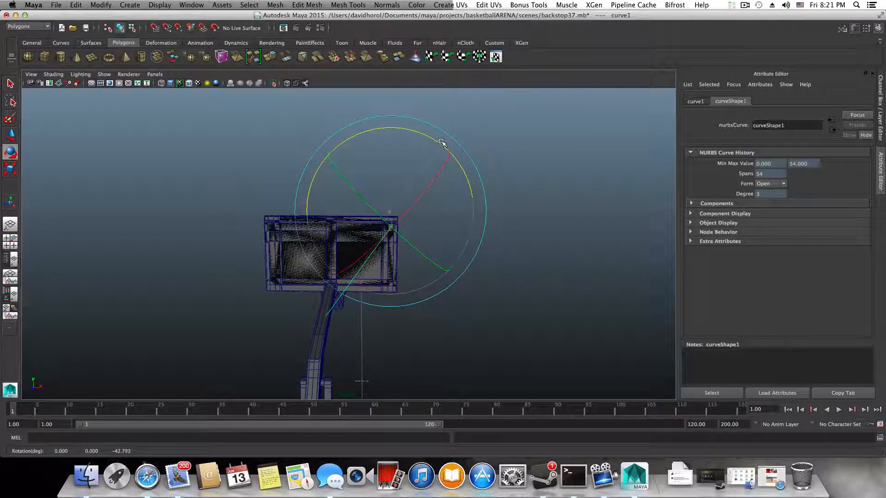
- Examine from several angles how the rotated curve runs from the backboard's corner to the backstop's arm
mouse_move(451, 175)
left_mouse_down("alt")
mouse_move(422, 203)
mouse_move(382, 195)
mouse_move(378, 235)
mouse_move(451, 257)
mouse_move(550, 259)
mouse_move(579, 248)
left_mouse_up("alt")
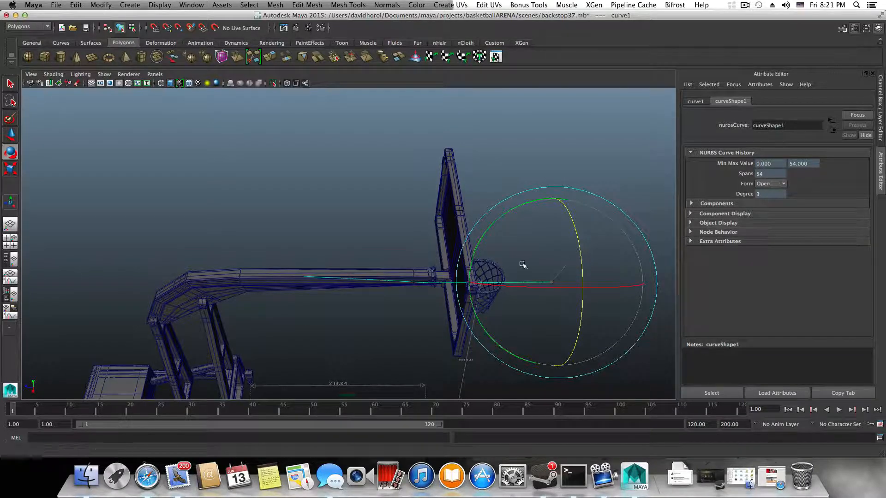
left_click_drag(522, 265, 507, 235, "alt")
right_click_drag(327, 213, 345, 244, "alt")
middle_click_drag(463, 290, 406, 185, "alt")
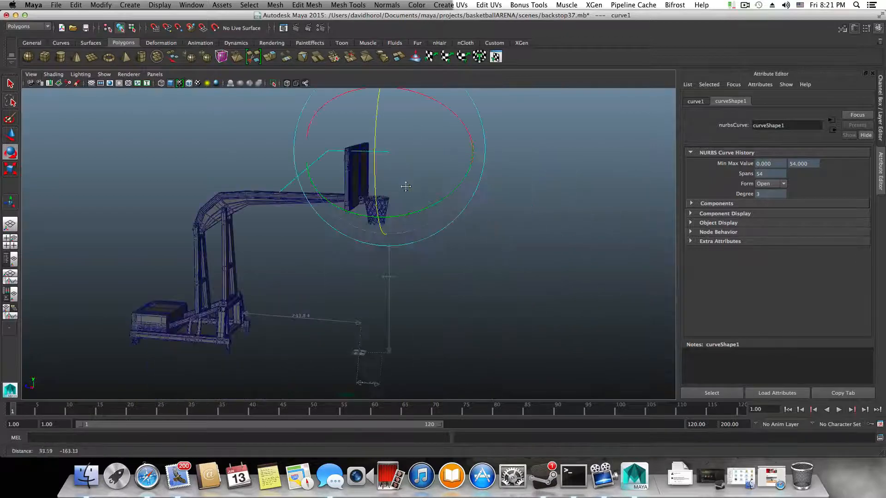
left_click_drag(405, 186, 430, 237, "alt")
middle_click_drag(409, 290, 424, 342, "alt")
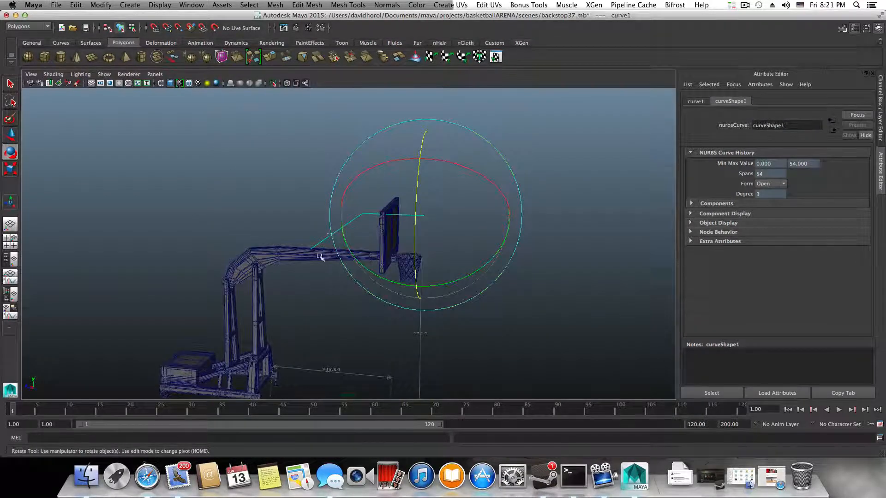
left_click_drag(352, 242, 381, 238, "alt")
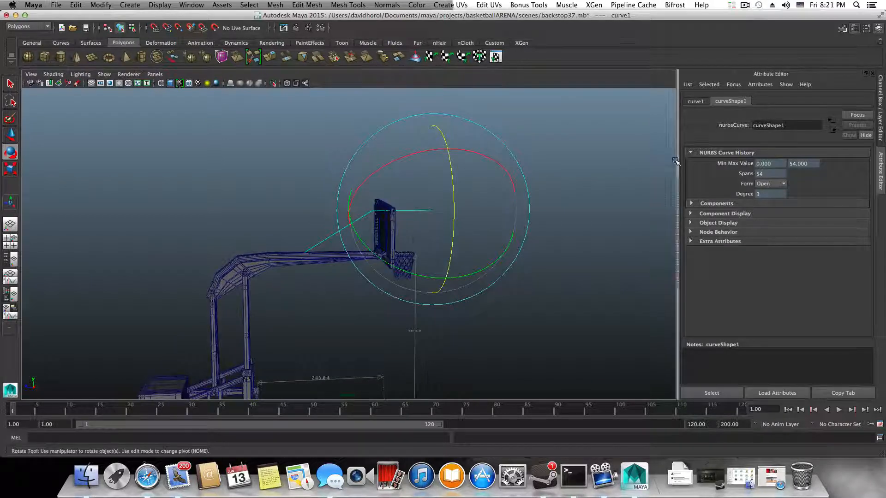
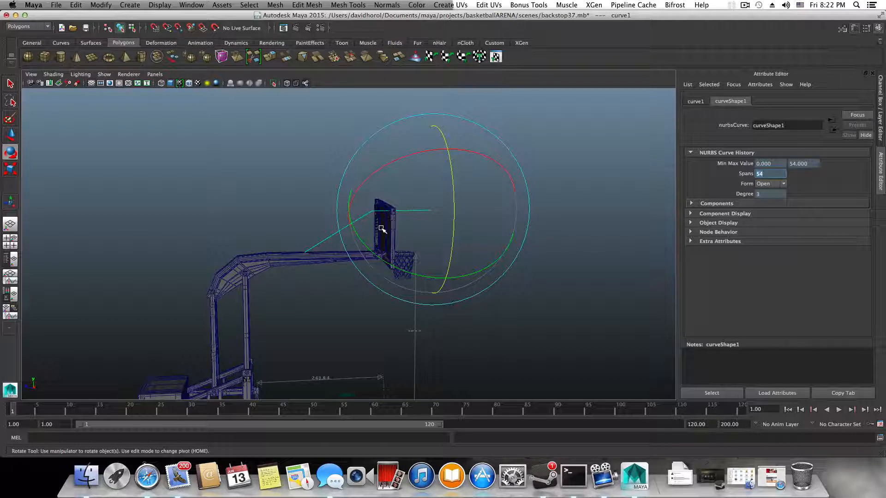
- Rebuild the curve as Uniform with parameter range 0 to 1, ends kept, 20 spans and degree 3 Cubic
left_click_drag(477, 240, 450, 239, "alt")
key("space")
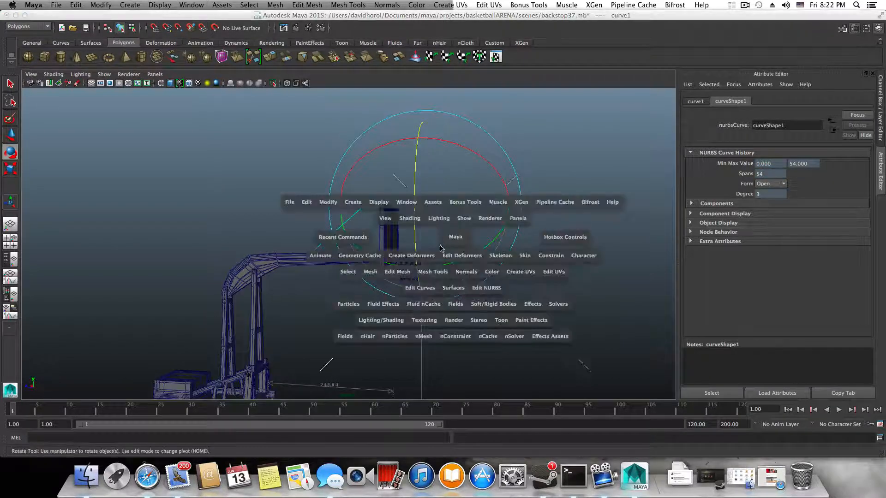
left_click(425, 289)
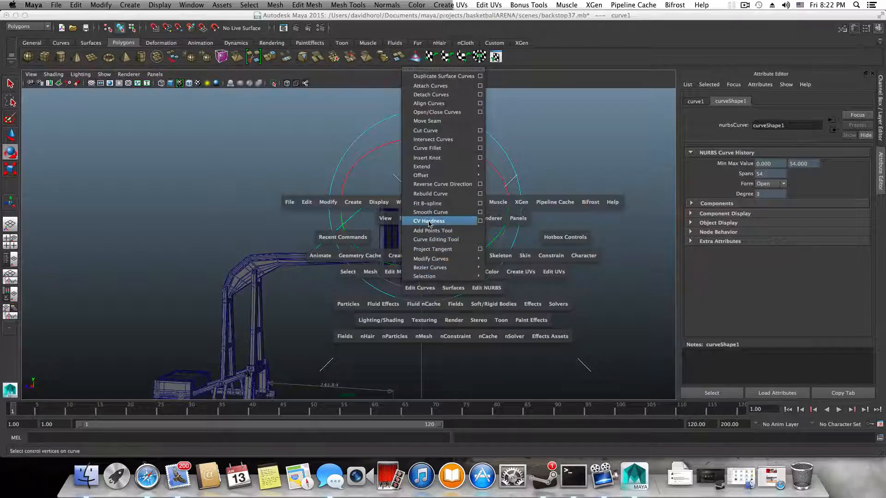
left_click(481, 194)
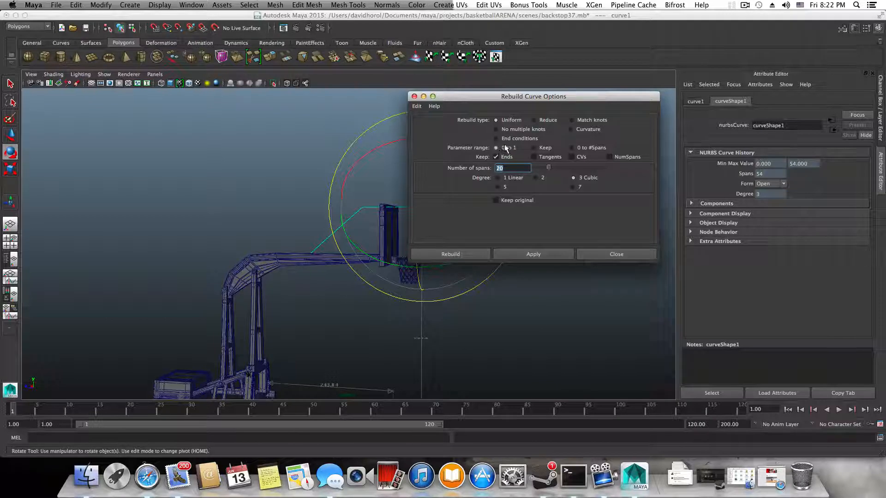
left_click(542, 254)
left_click(613, 254)
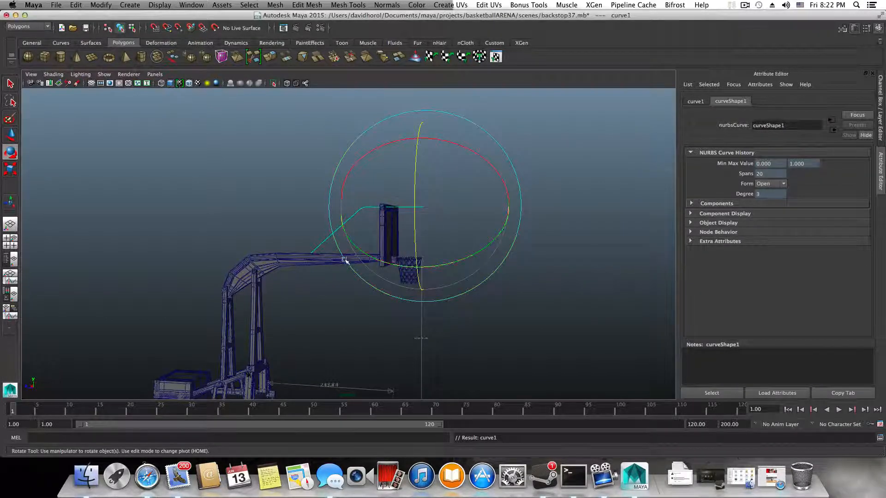
- Select the two control vertices at the curve's bend and move them inward along X to about 79.993
left_click_drag(345, 261, 322, 237, "alt")
right_click_drag(321, 236, 501, 298)
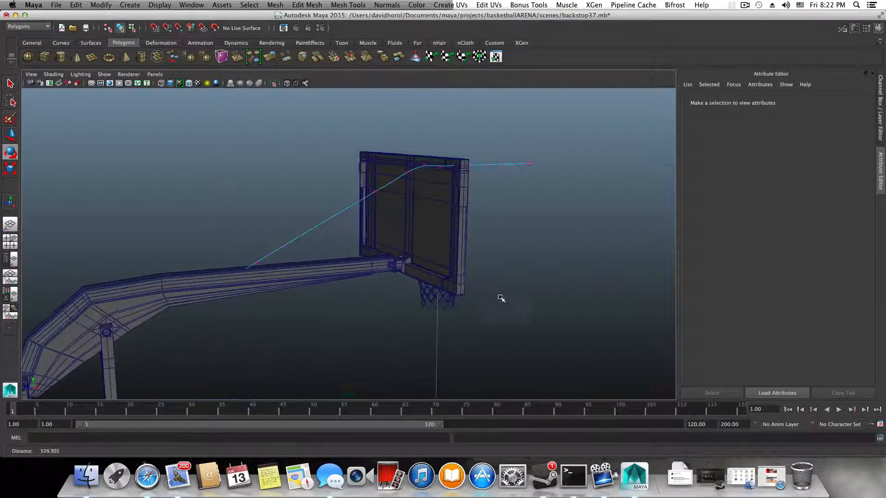
left_click_drag(501, 299, 389, 261, "alt")
left_click(386, 226)
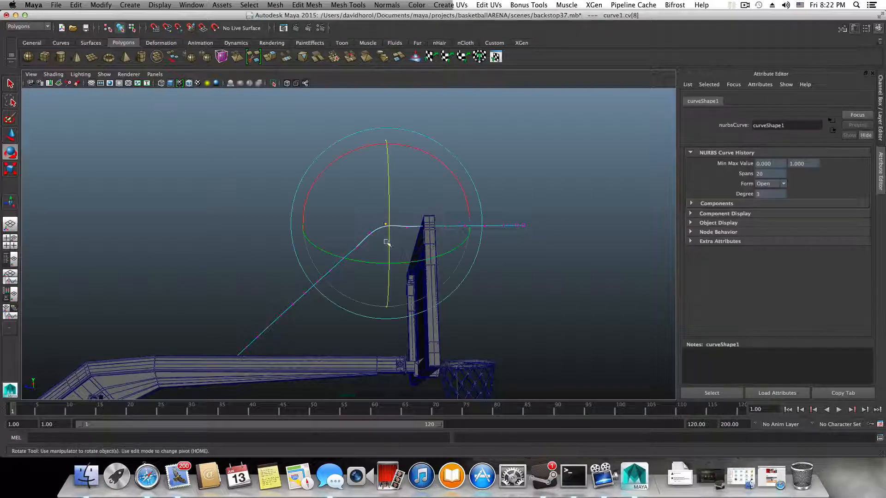
key("q")
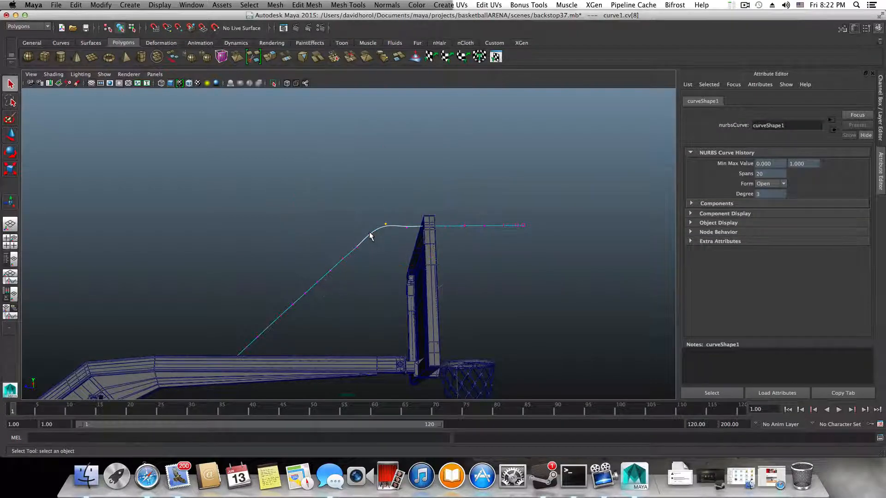
left_click(369, 234, "shift")
key("w")
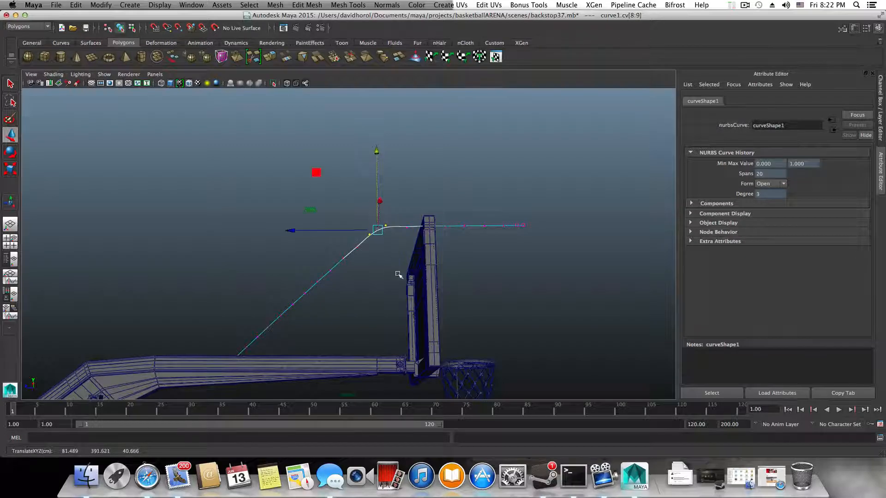
left_click_drag(399, 272, 505, 284, "alt")
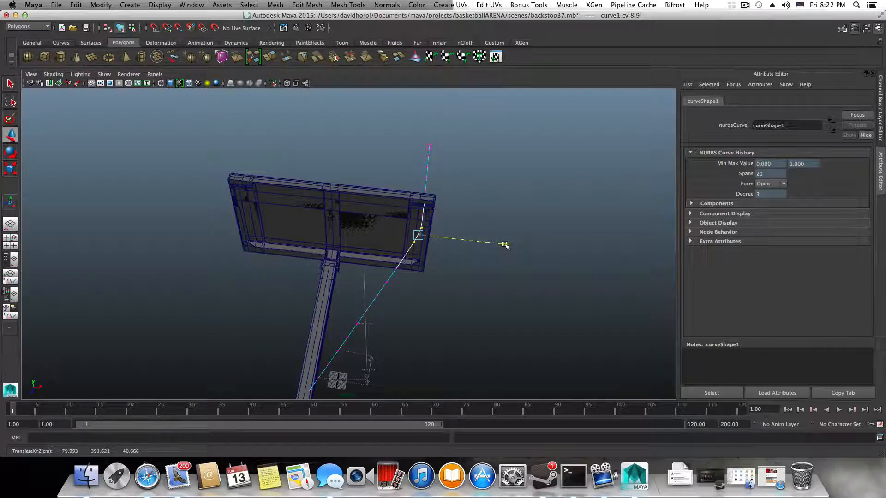
left_click_drag(508, 245, 400, 208, "alt")
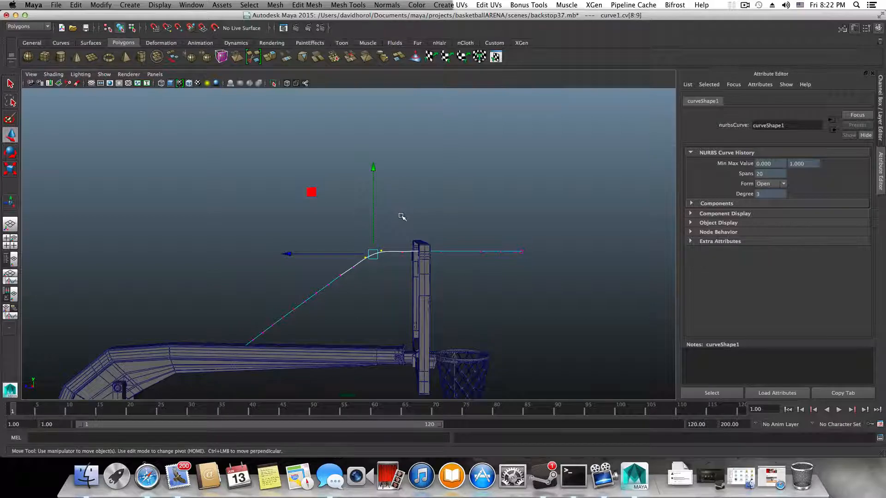
- Return to object selection and inspect the smoothed curve against the backboard and arm from several angles
key("F8")
scroll(403, 258, "down", 2)
left_click_drag(405, 261, 395, 280, "alt")
right_click_drag(439, 301, 481, 302, "alt")
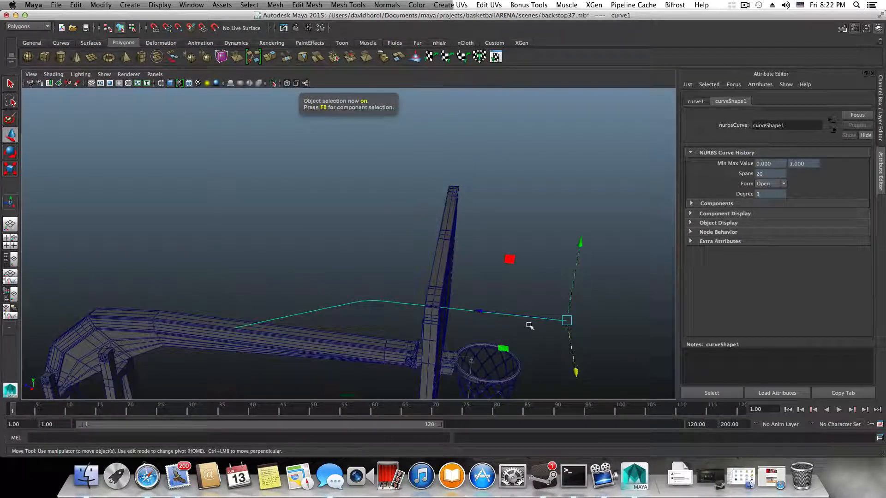
left_click_drag(399, 325, 318, 339, "alt")
middle_click_drag(461, 253, 338, 350, "alt")
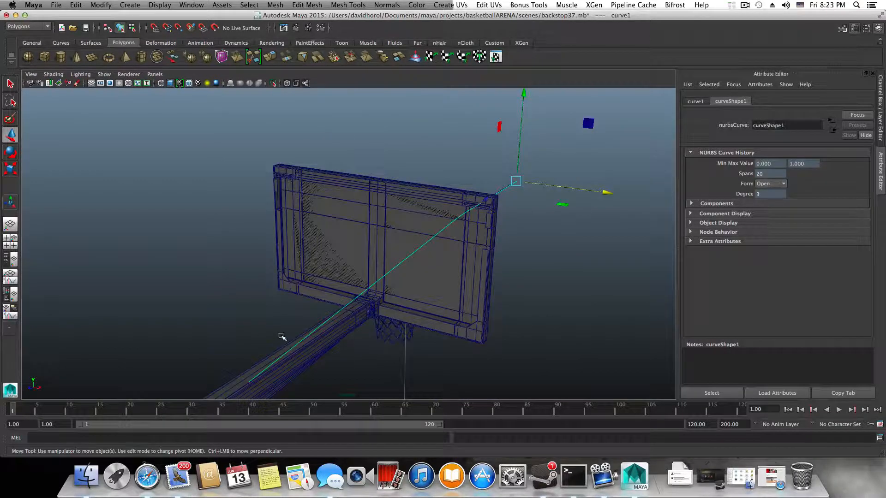
left_click_drag(348, 307, 417, 300, "alt")
left_click_drag(277, 346, 314, 249, "alt")
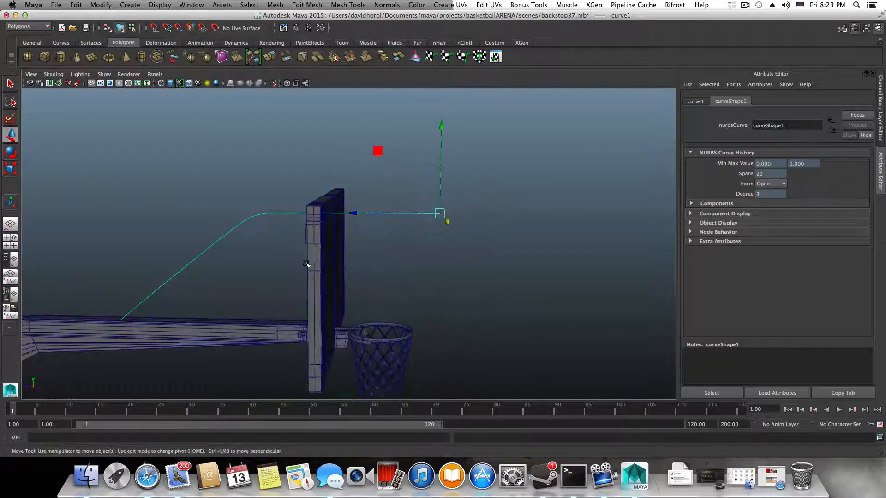
- Create a polygon cylinder, scale it uniformly to about 71.739, and raise it to about Y 341.626 at backboard height
left_click(62, 58)
scroll(512, 220, "down", 3)
scroll(512, 221, "down", 6)
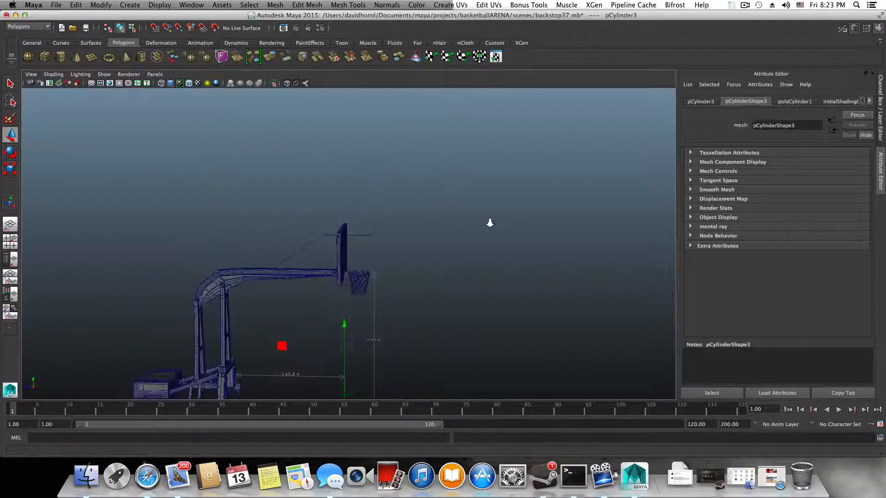
scroll(405, 288, "up", 2)
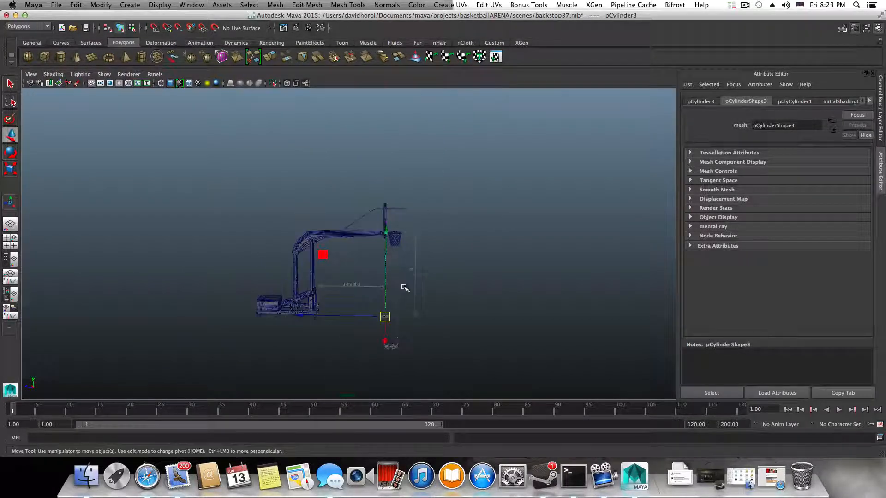
key("e")
key("r")
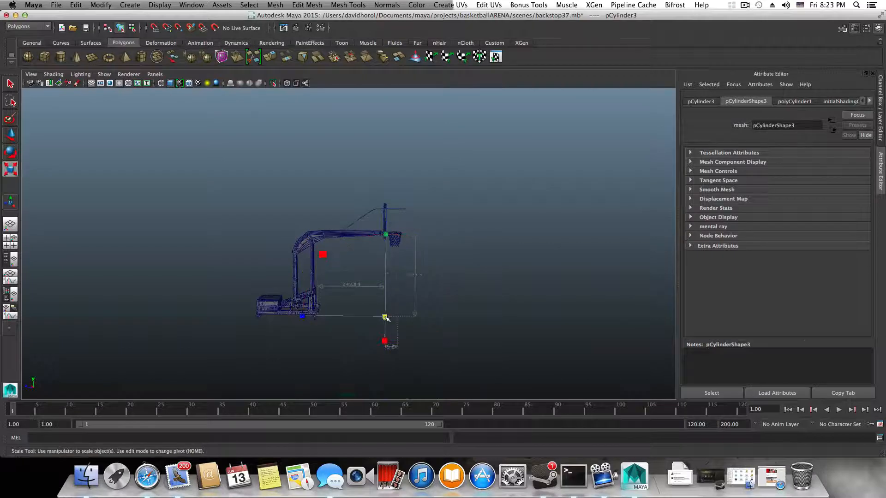
left_click_drag(385, 318, 418, 332)
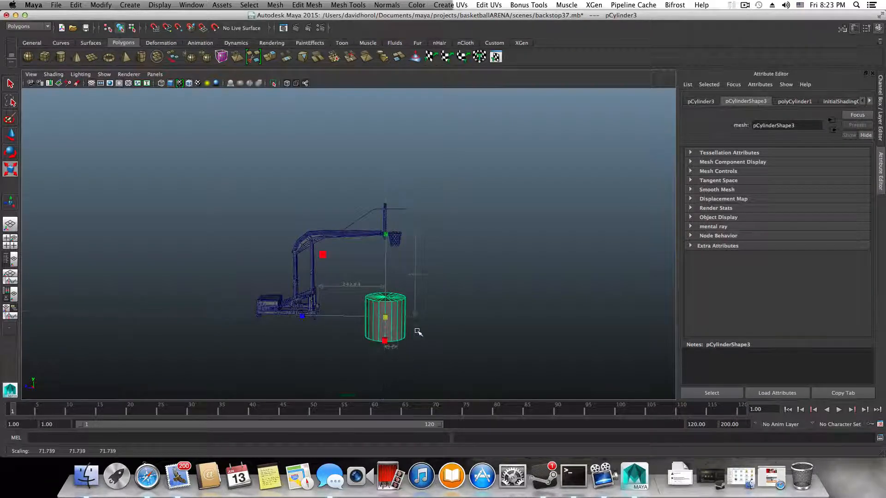
key("w")
left_click_drag(386, 233, 375, 136)
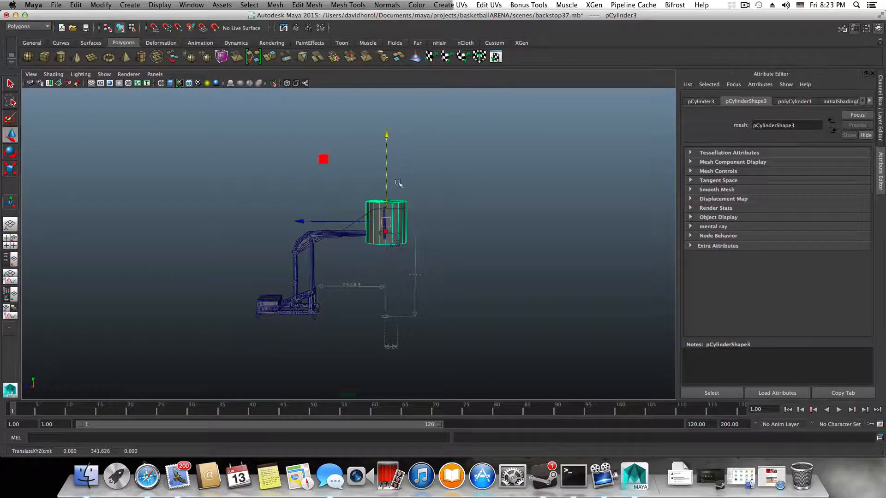
- Rotate the cylinder 90 degrees about X and move it along Z to sit in front of the hoop
key("e")
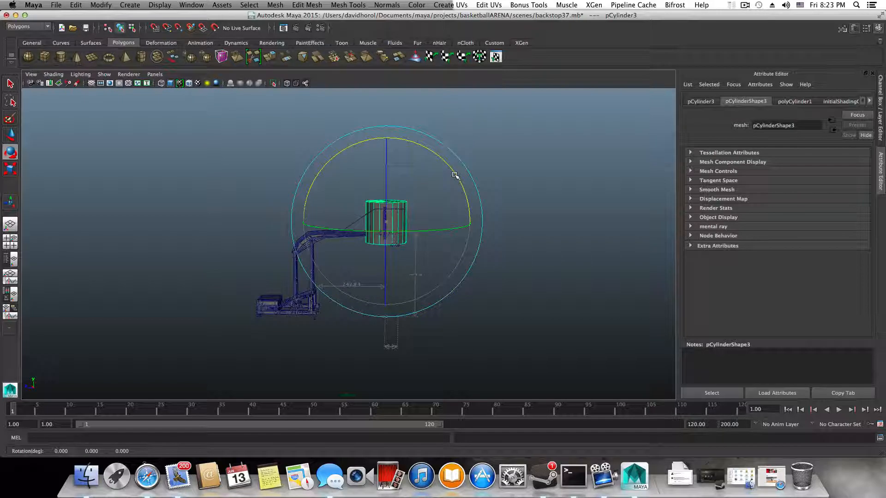
left_click_drag(452, 173, 369, 136)
left_click_drag(443, 159, 386, 141)
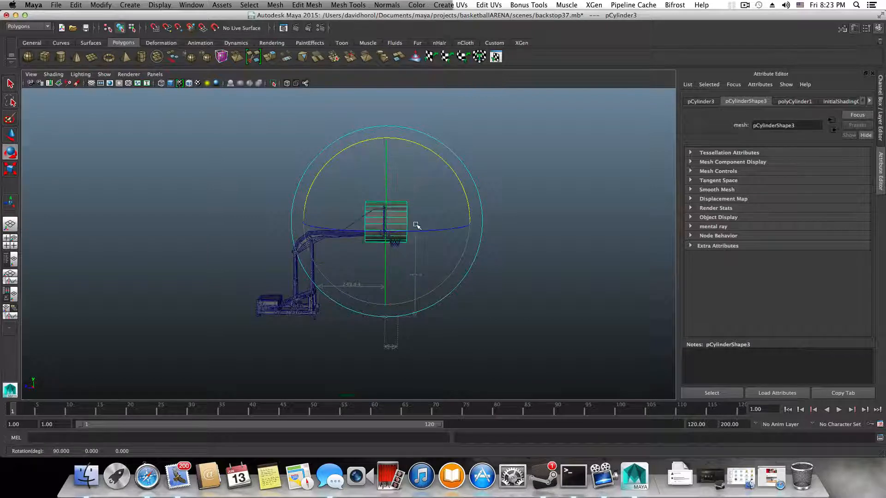
key("w")
left_click_drag(301, 220, 346, 210)
- Set the cylinder's axis subdivisions to 6 and its cap subdivisions to 0
right_click_drag(376, 157, 583, 263, "alt")
left_click_drag(583, 263, 412, 323, "alt")
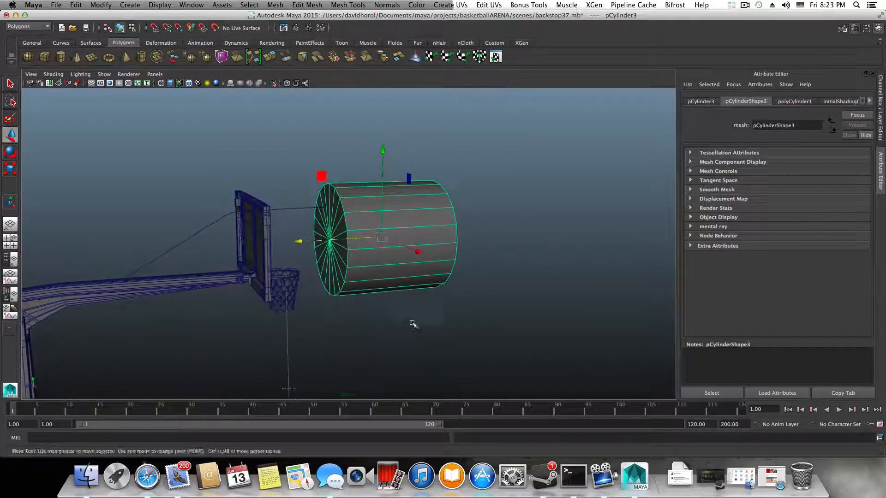
right_click_drag(371, 316, 409, 309, "alt")
middle_click_drag(360, 300, 367, 325, "alt")
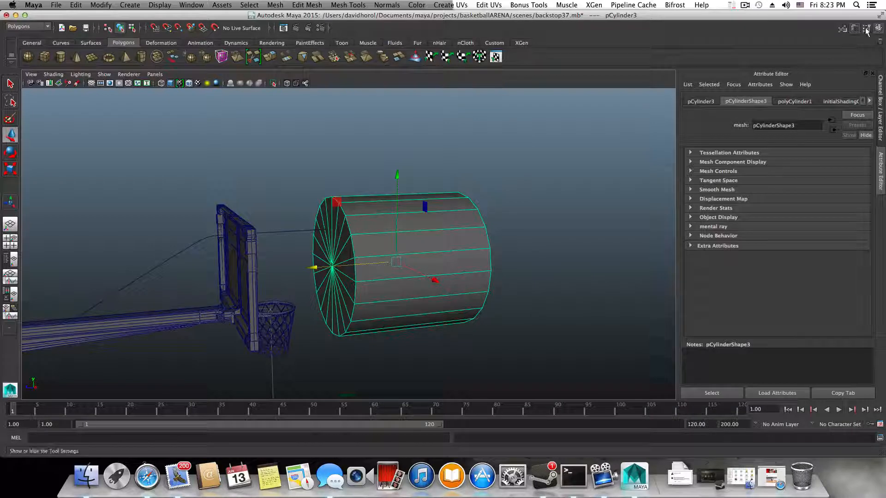
left_click(794, 101)
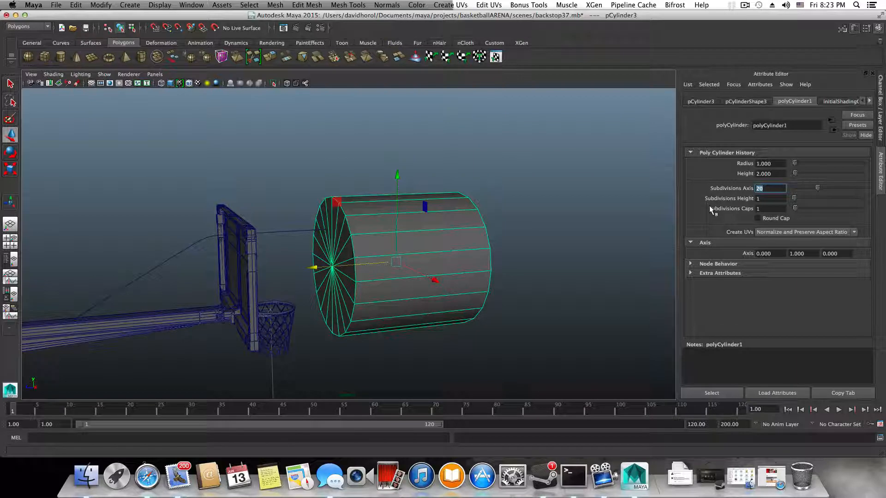
type("6")
key("Return")
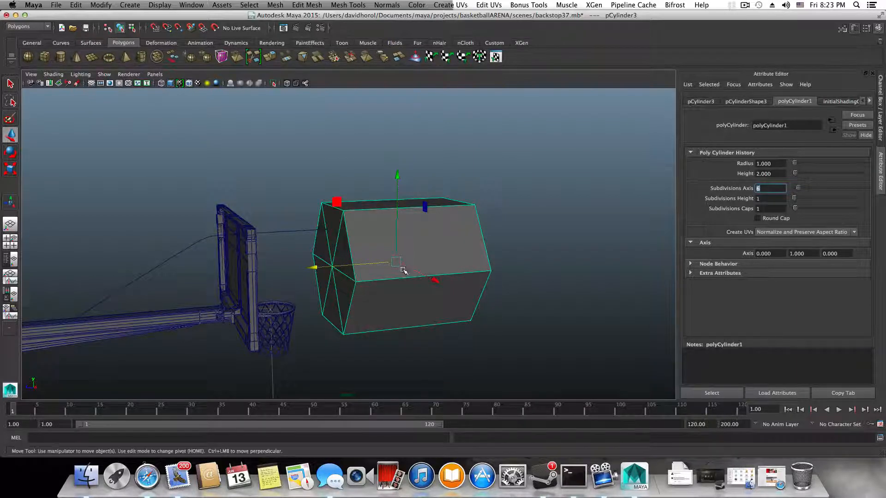
left_click_drag(406, 267, 381, 268, "alt")
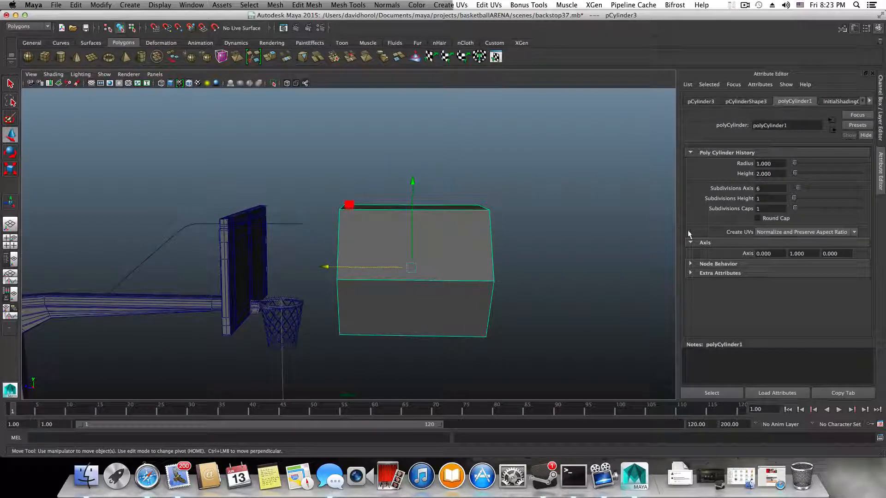
left_click_drag(632, 232, 640, 235, "alt")
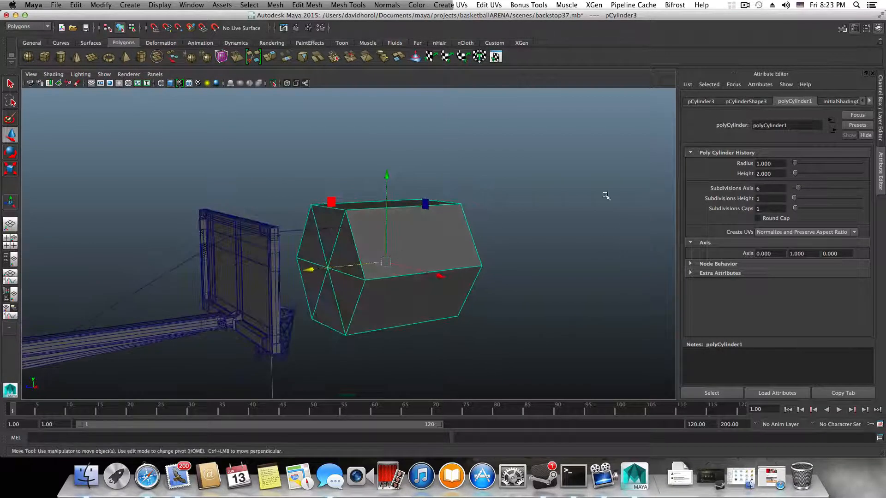
left_click_drag(795, 210, 793, 210)
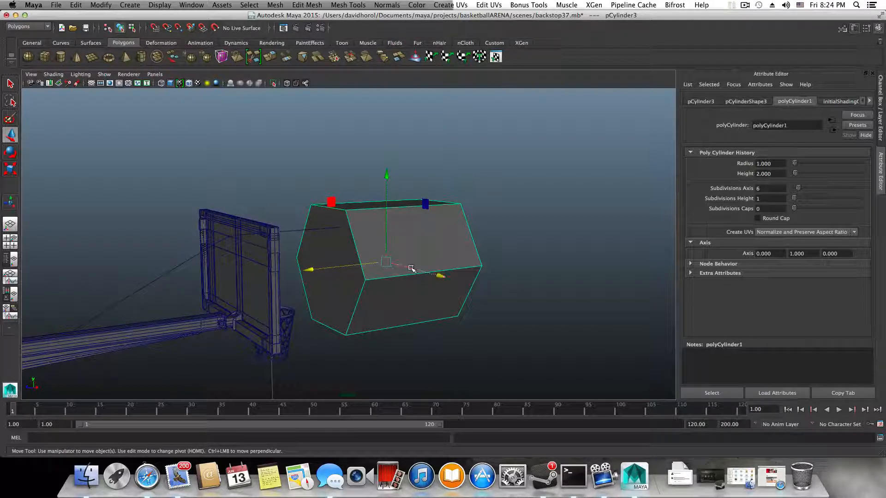
- Examine the six-sided cylinder beside the backboard from several angles and check its cap subdivisions setting
left_click_drag(396, 258, 381, 252, "alt")
right_click_drag(381, 251, 424, 271, "alt")
scroll(419, 264, "down", 3)
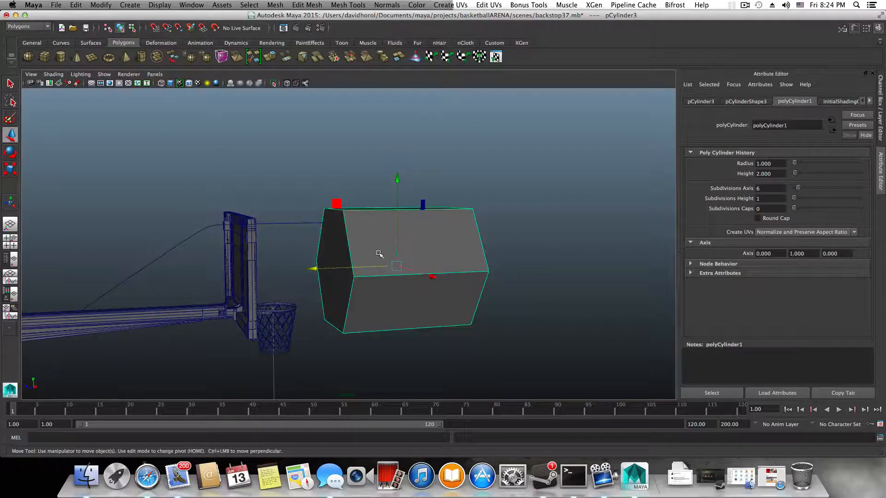
middle_click_drag(379, 256, 372, 270, "alt")
right_click_drag(359, 265, 466, 293, "alt")
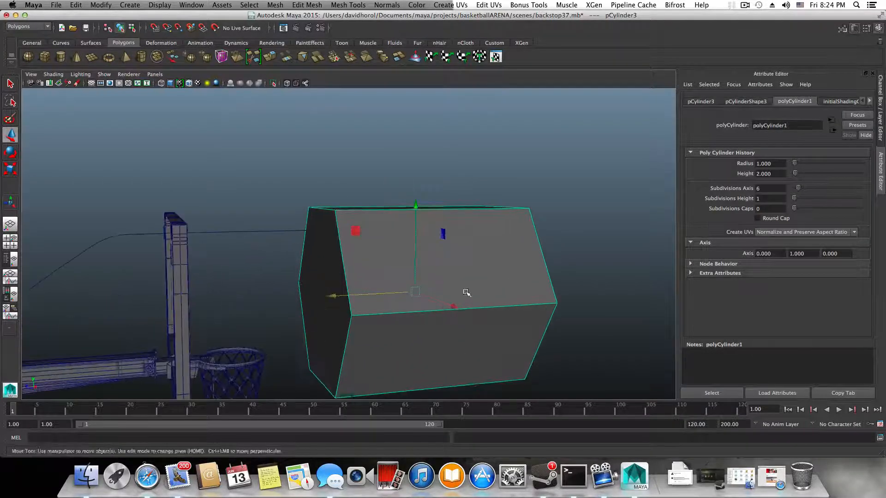
left_click_drag(466, 292, 423, 291, "alt")
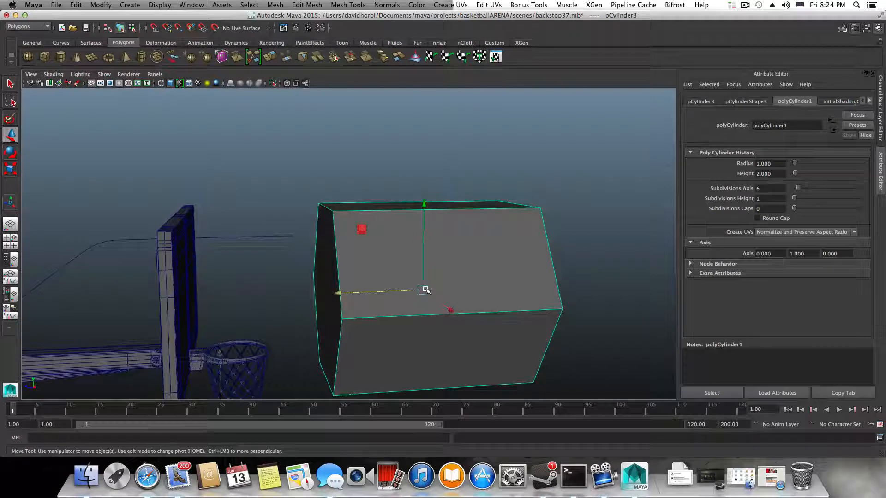
left_click_drag(392, 295, 405, 275, "alt")
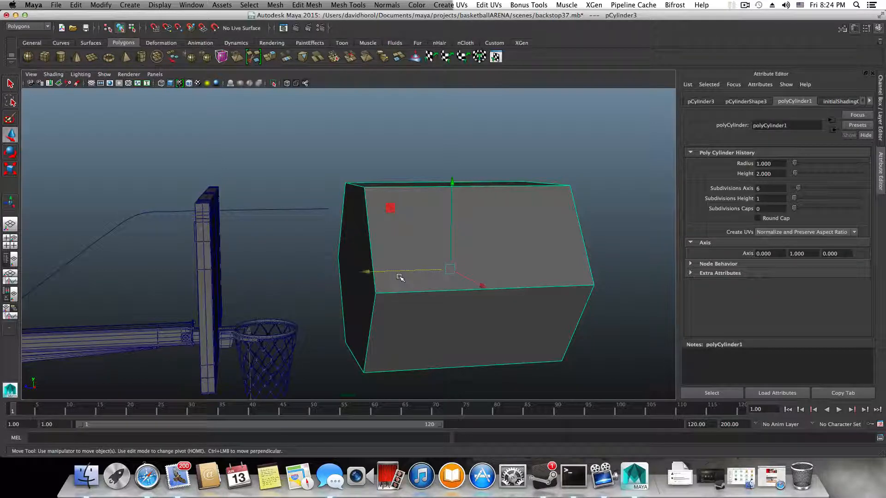
left_click_drag(373, 280, 389, 263, "alt")
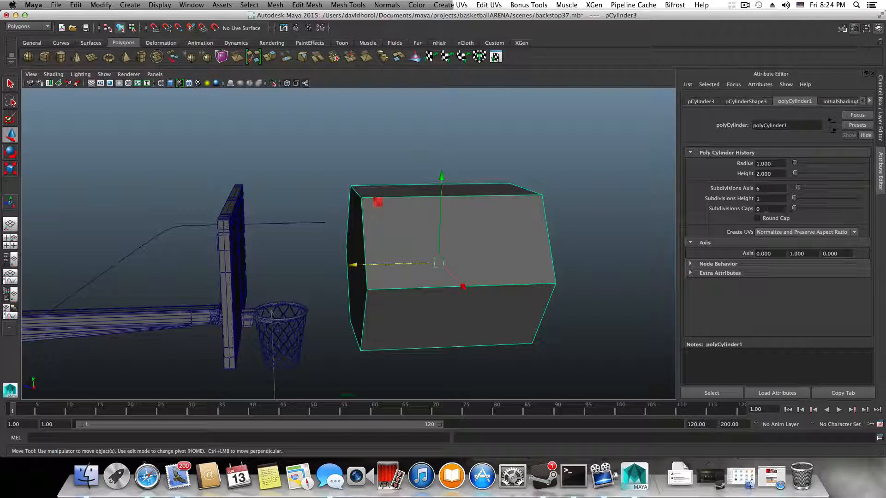
left_click(756, 209)
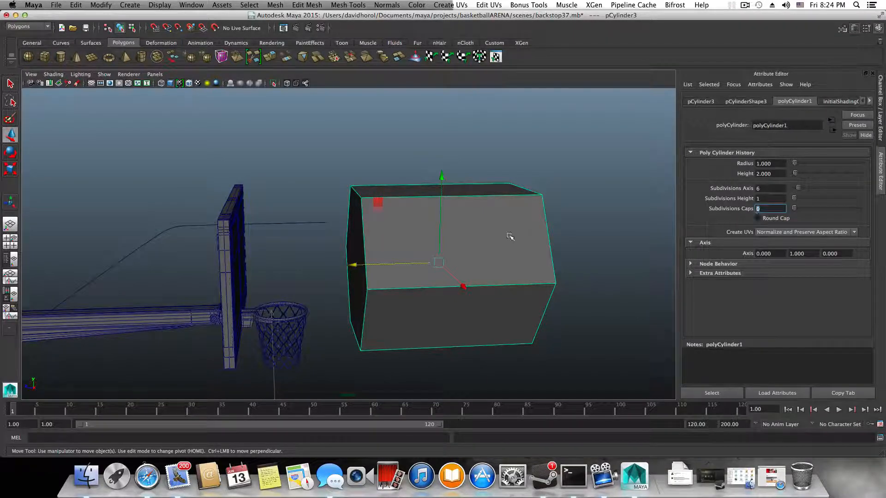
left_click_drag(511, 237, 518, 237, "alt")
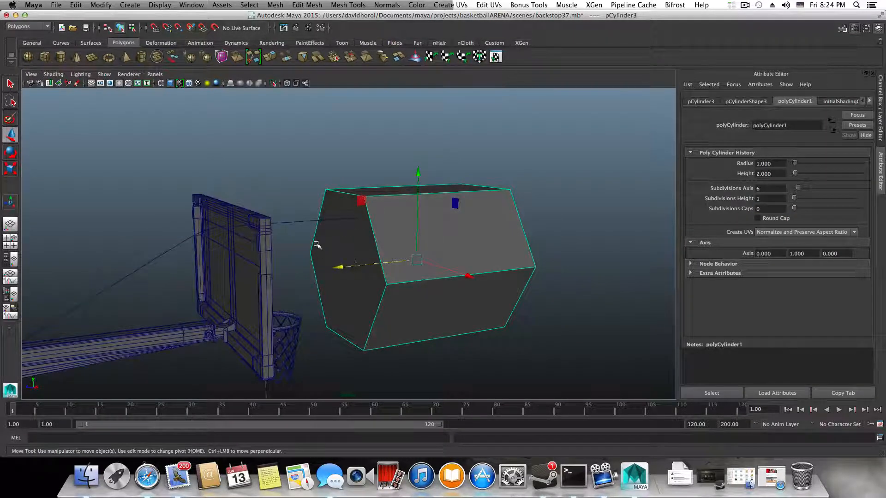
left_click_drag(409, 261, 461, 260, "alt")
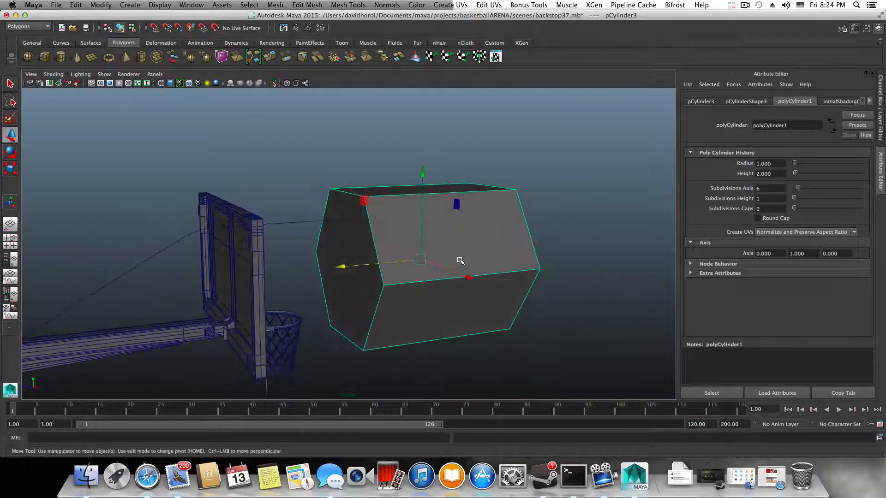
- Delete all of the cylinder's faces except the hexagonal end cap nearest the backboard
right_click_drag(509, 250, 511, 271)
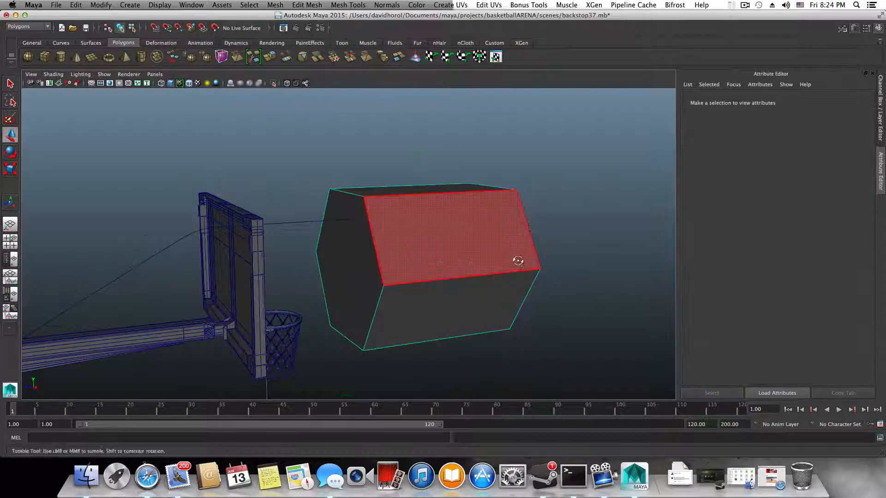
left_click_drag(518, 260, 475, 260, "alt")
left_click_drag(475, 296, 627, 399)
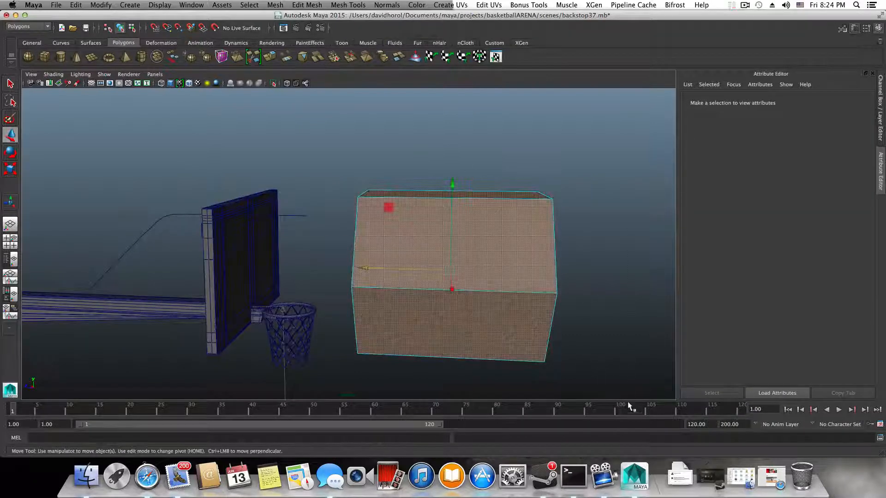
key("Delete")
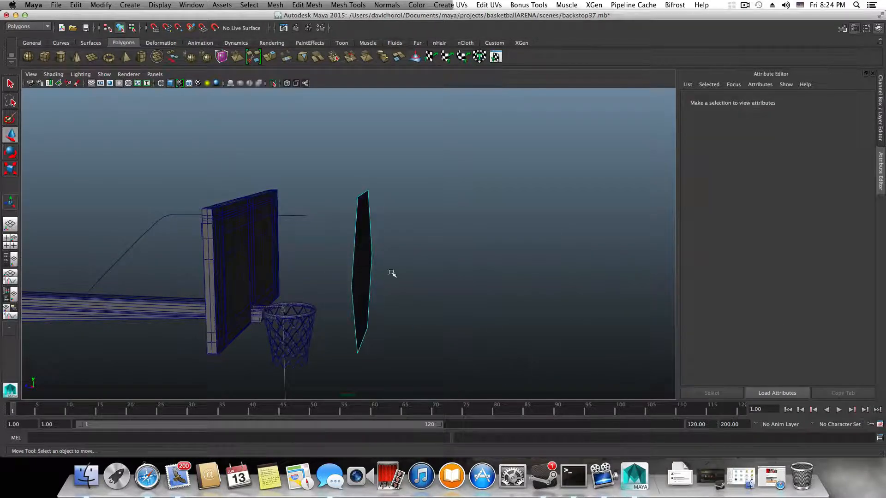
- Return to object selection and center the pivot on the remaining hexagon
left_click_drag(391, 295, 433, 295, "alt")
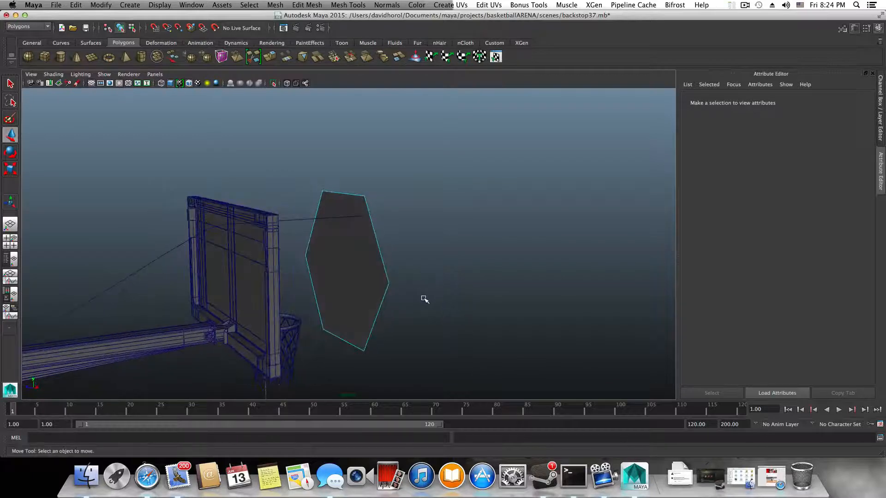
key("F8")
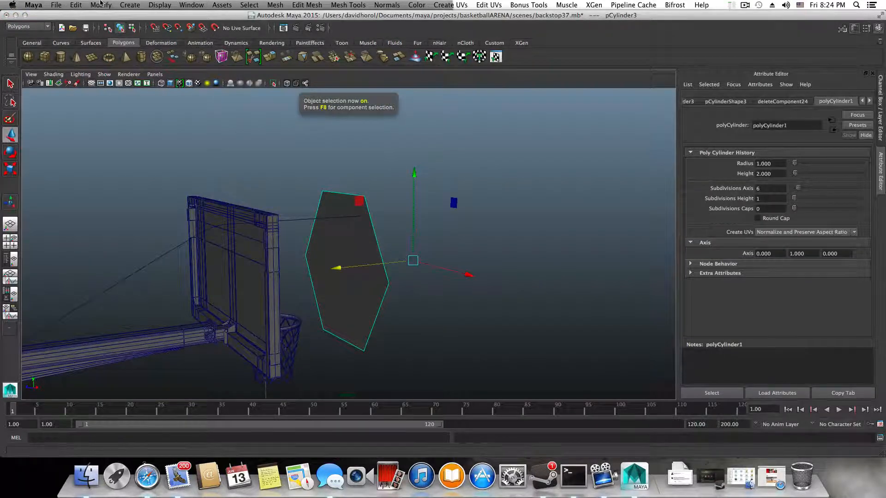
left_click(100, 4)
left_click(118, 104)
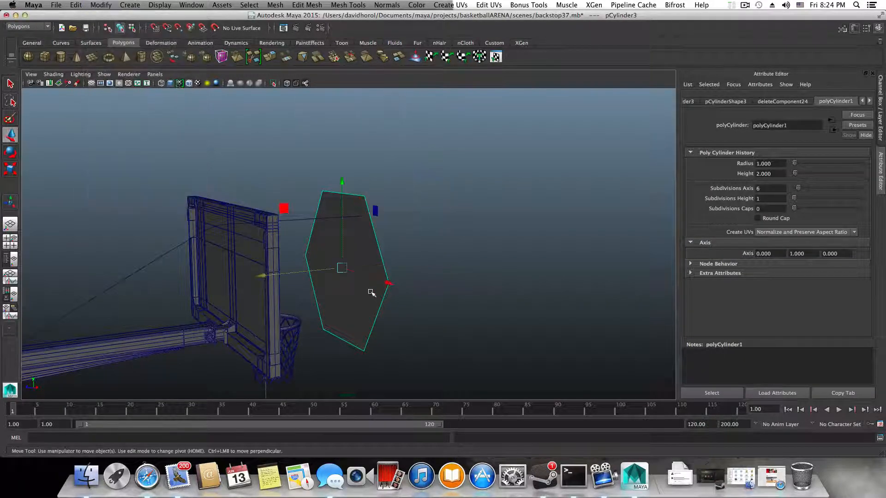
- Display the control vertices of the curve running past the backboard and select the end vertex nearest the hexagon
left_click_drag(371, 293, 341, 283, "alt")
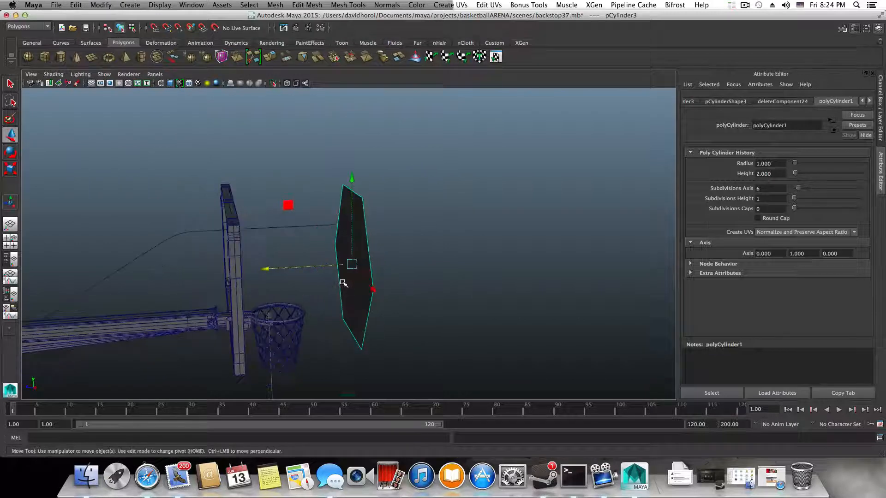
right_click(283, 227)
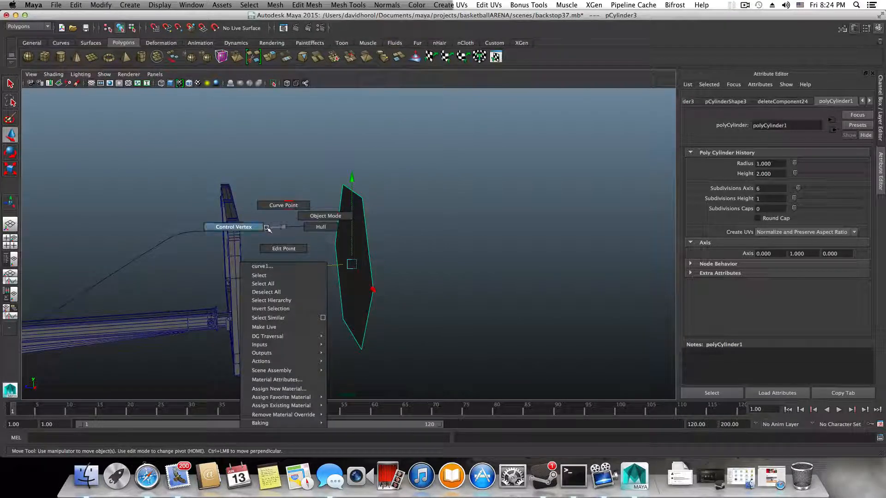
left_click(234, 226)
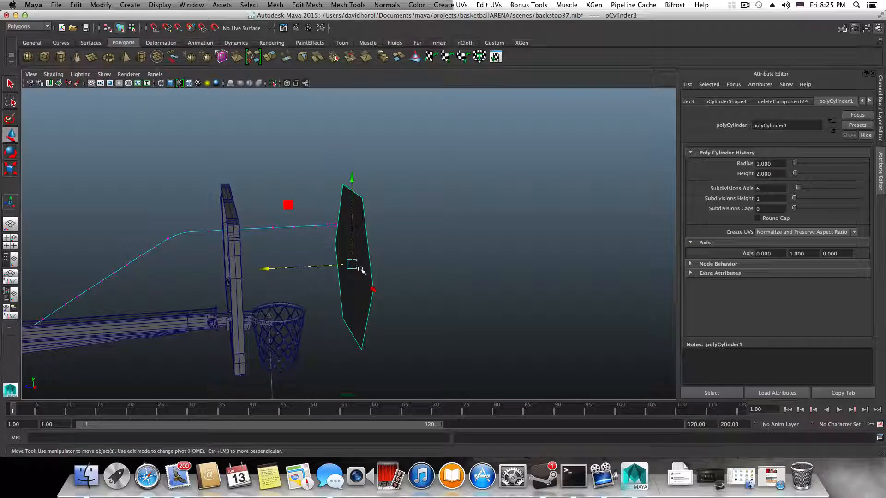
left_click_drag(358, 265, 335, 279, "alt")
right_click_drag(335, 279, 383, 261, "alt")
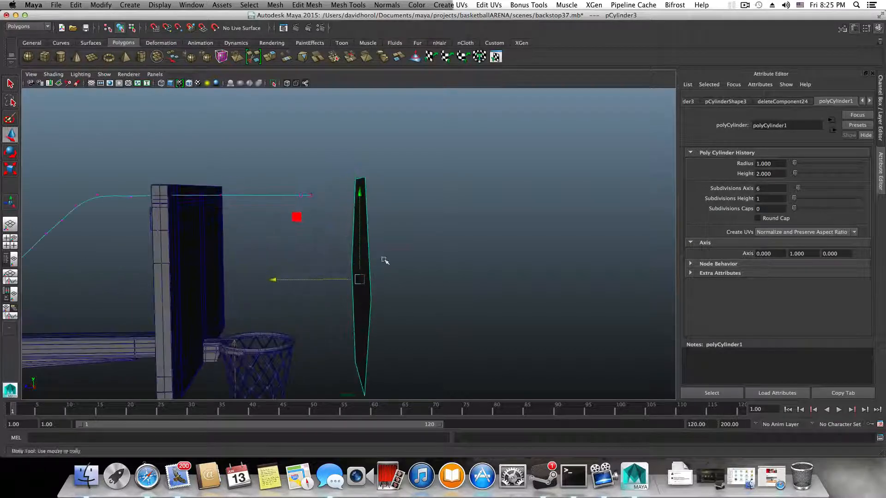
left_click_drag(365, 271, 431, 308, "alt")
right_click_drag(370, 274, 406, 272, "alt")
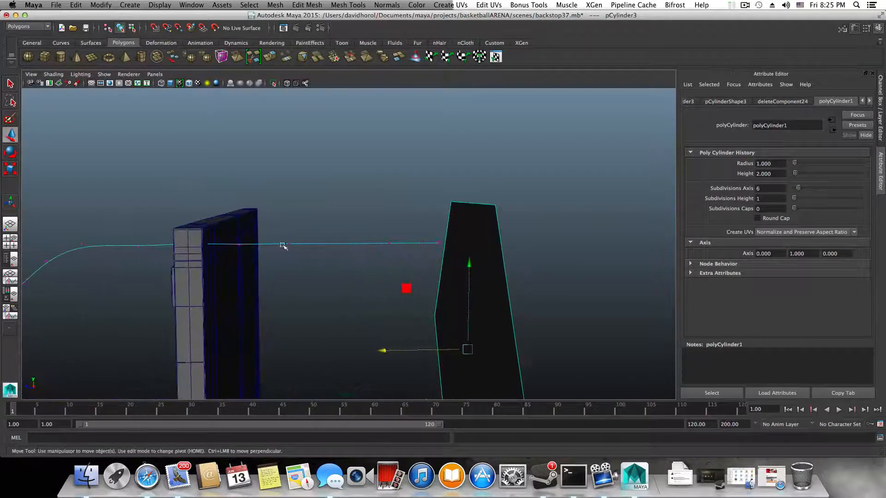
scroll(169, 317, "down", 4)
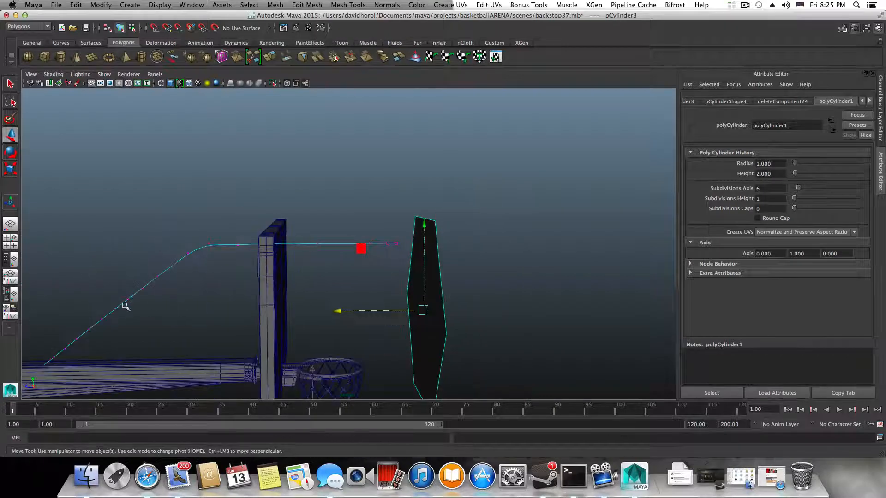
scroll(364, 310, "up", 5)
middle_click_drag(464, 290, 361, 289, "alt")
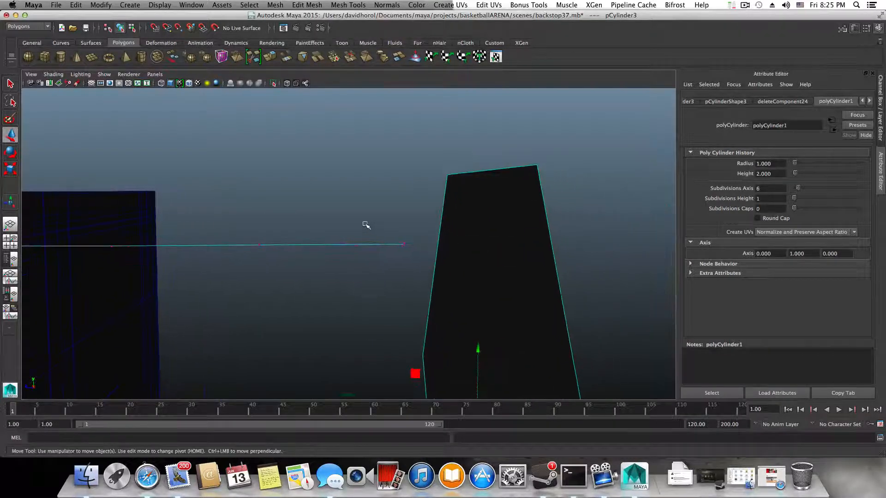
left_click(405, 248)
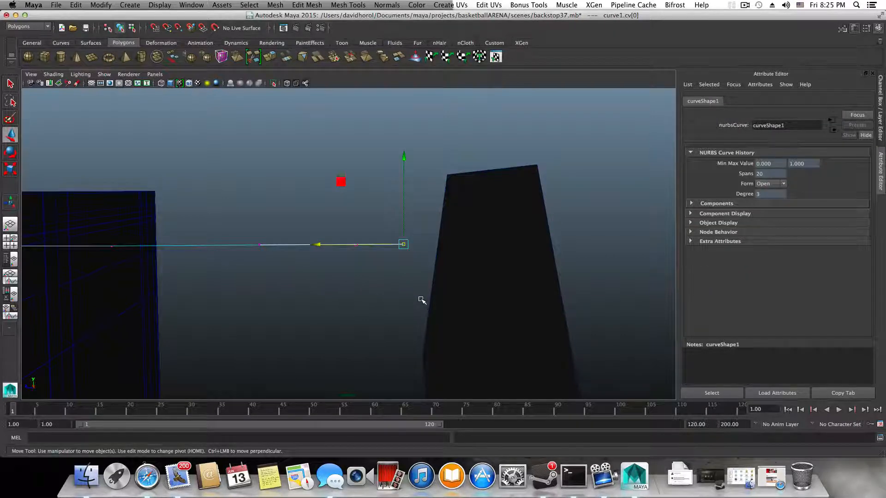
left_click_drag(347, 241, 405, 286)
- Reselect the hexagon as an object and display the curve's control vertices again
left_click(404, 290)
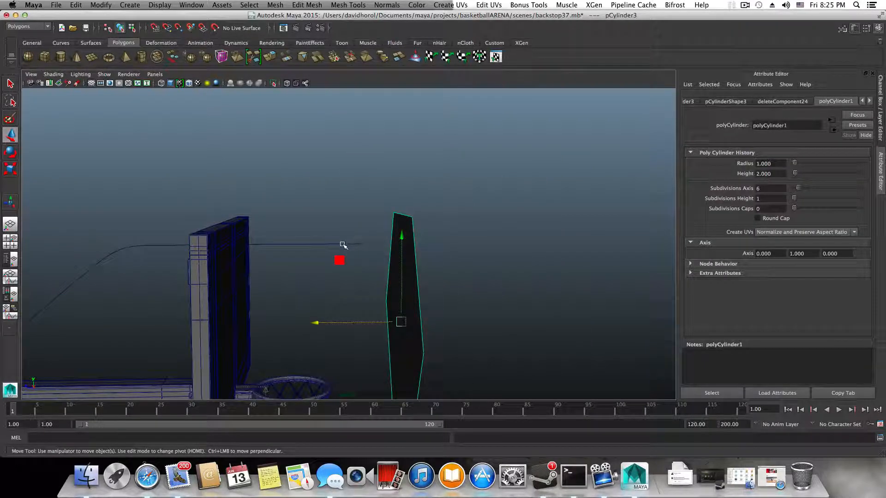
left_click_drag(413, 296, 355, 254, "alt")
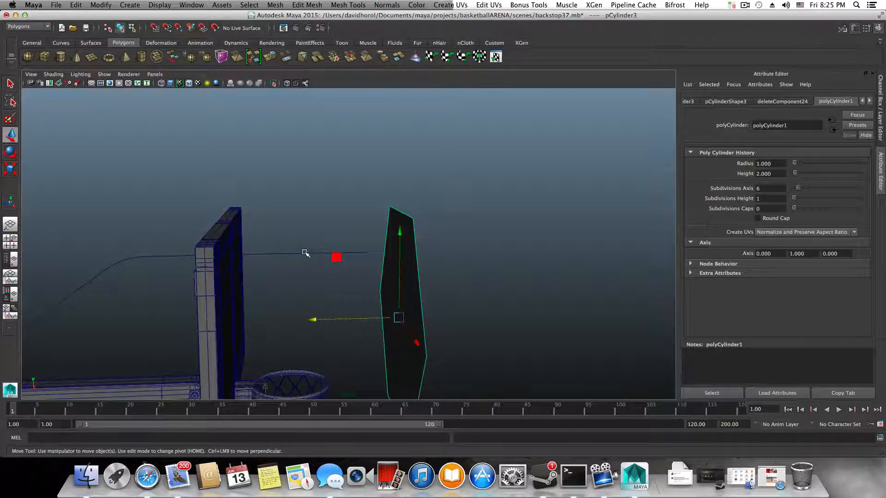
right_click_drag(306, 255, 287, 266)
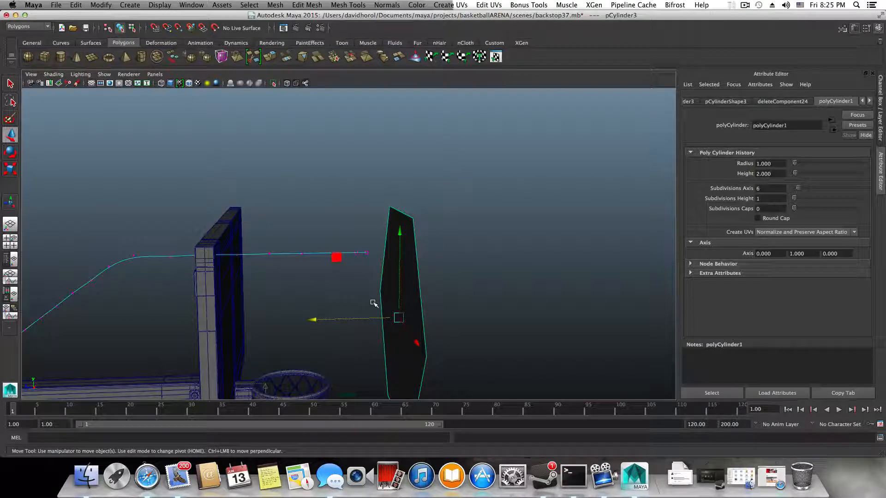
- Try snapping the hexagon's pivot to the control vertex just before the curve's end, then undo the pivot move
key("Home")
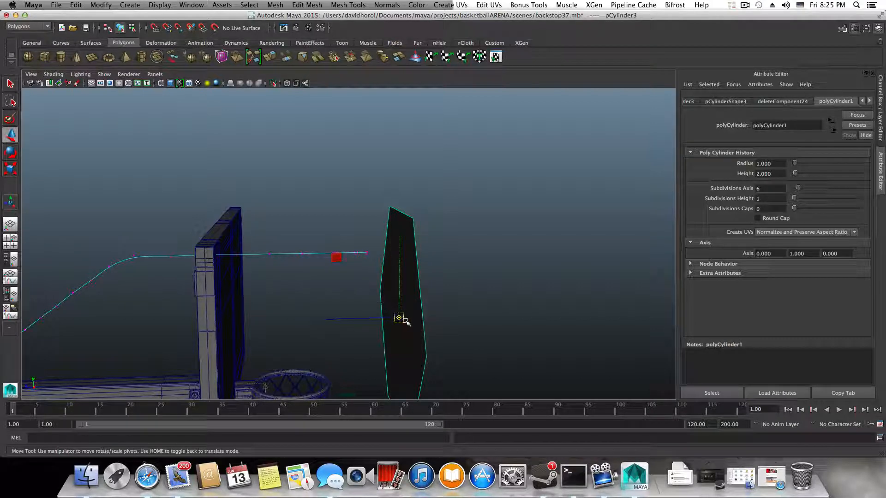
key("v")
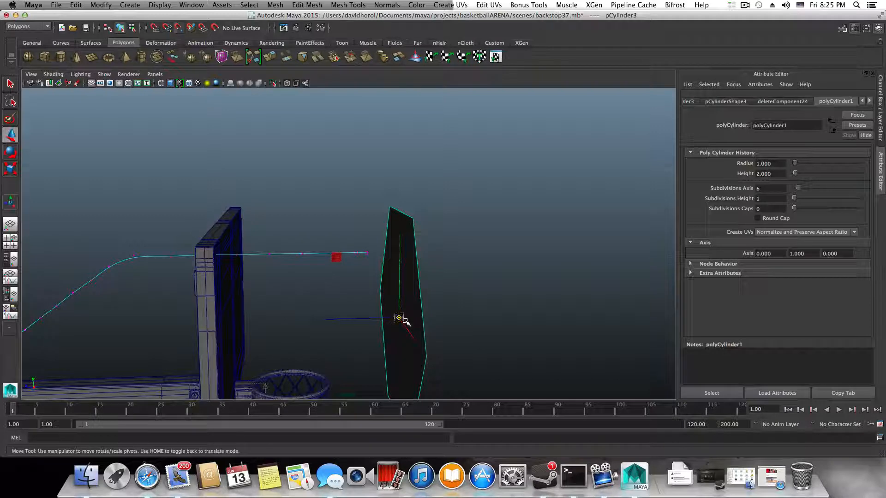
key("v")
left_click_drag(398, 318, 356, 252)
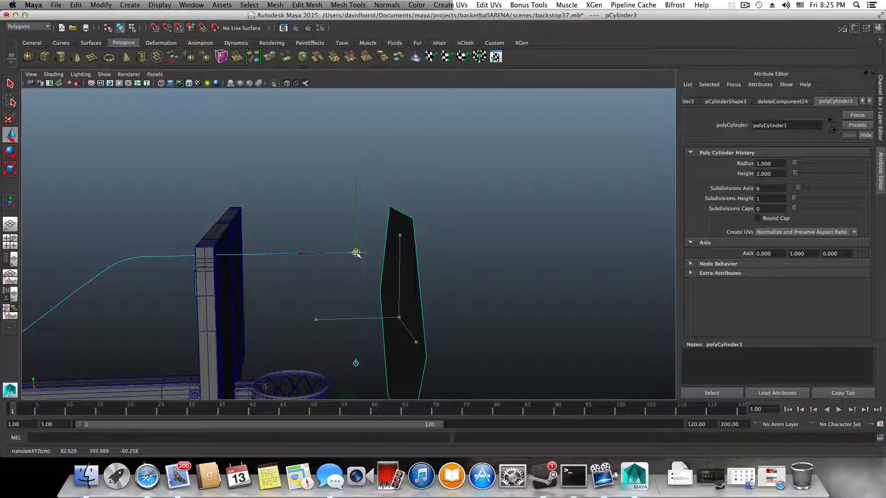
key("Home")
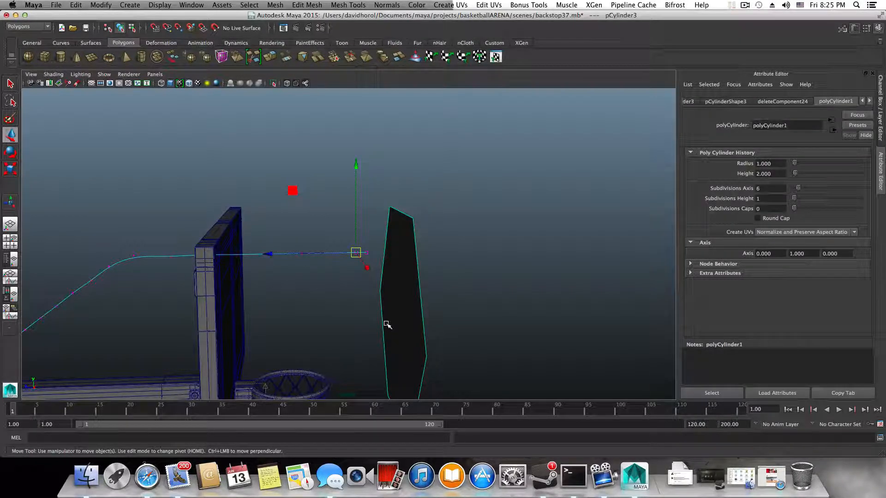
key("super+z")
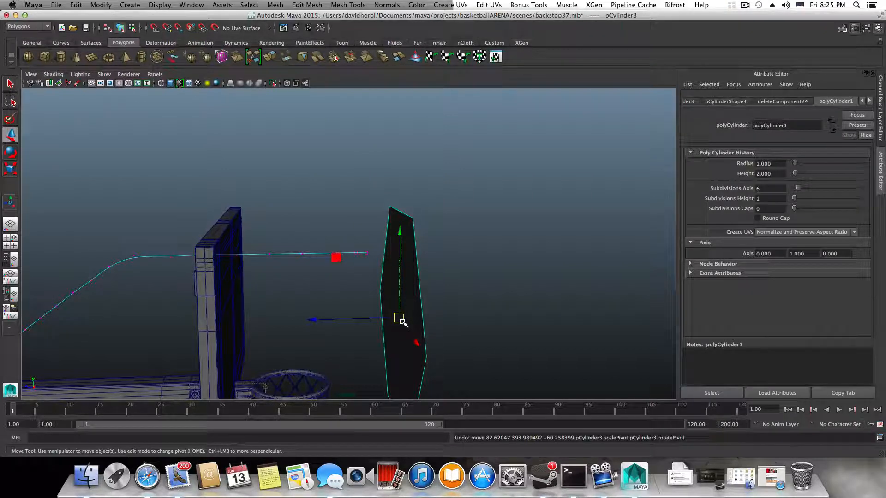
- Snap the whole hexagon onto the control vertex just before the curve's end
key("v")
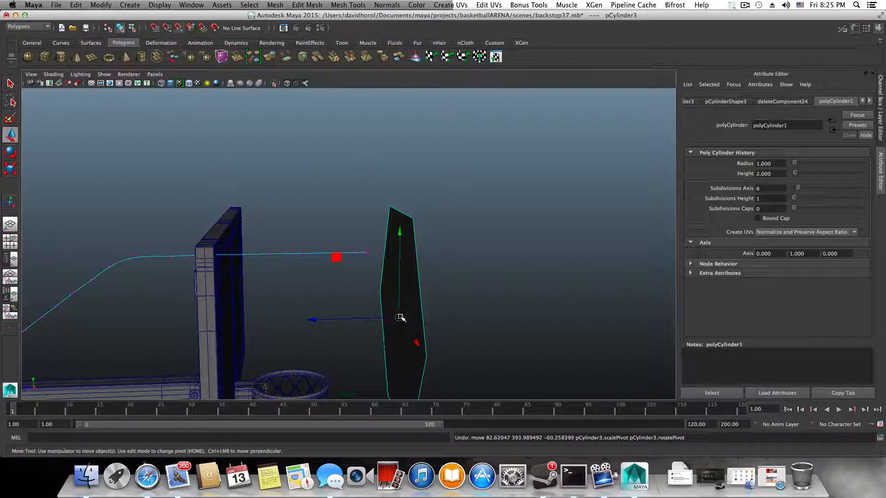
left_click_drag(400, 318, 358, 301)
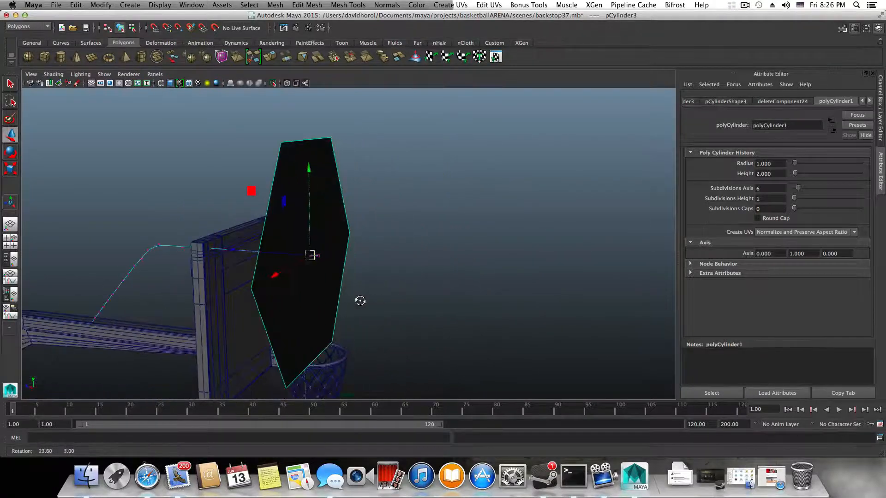
left_click_drag(218, 258, 251, 263, "alt")
left_click_drag(378, 261, 260, 249, "alt")
- Scale the hexagon down uniformly to a small profile centred on the curve in front of the backboard
key("e")
key("r")
right_click_drag(300, 260, 406, 289, "alt")
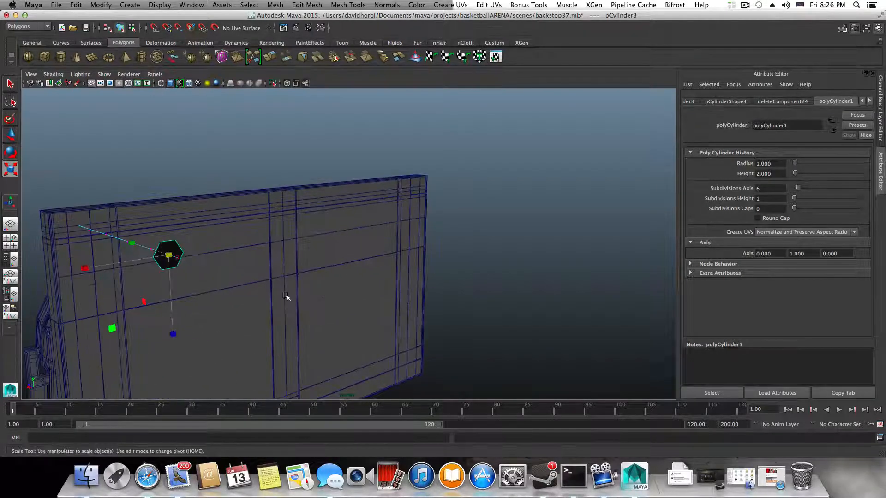
middle_click_drag(286, 296, 374, 293, "alt")
mouse_move(374, 293)
left_mouse_down("alt")
mouse_move(471, 295)
mouse_move(379, 301)
left_mouse_up("alt")
left_click_drag(353, 262, 394, 263)
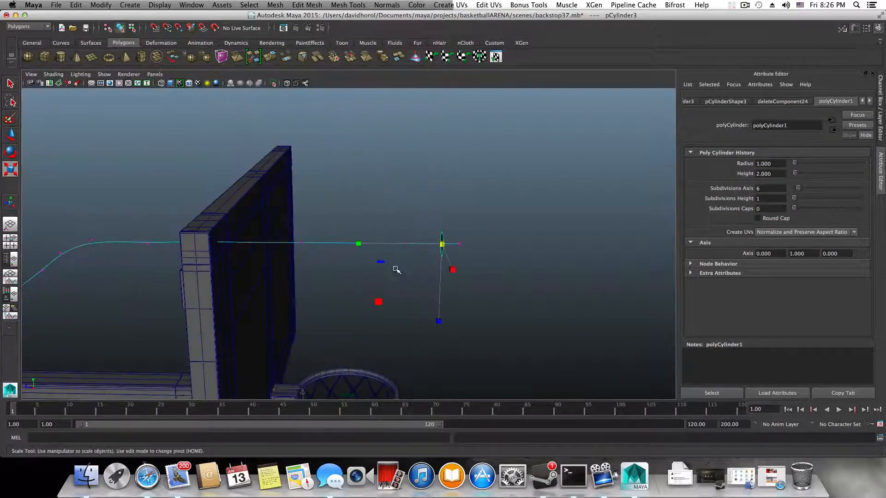
- Return to object selection and select the small hexagonal face together with the curve
key("F8")
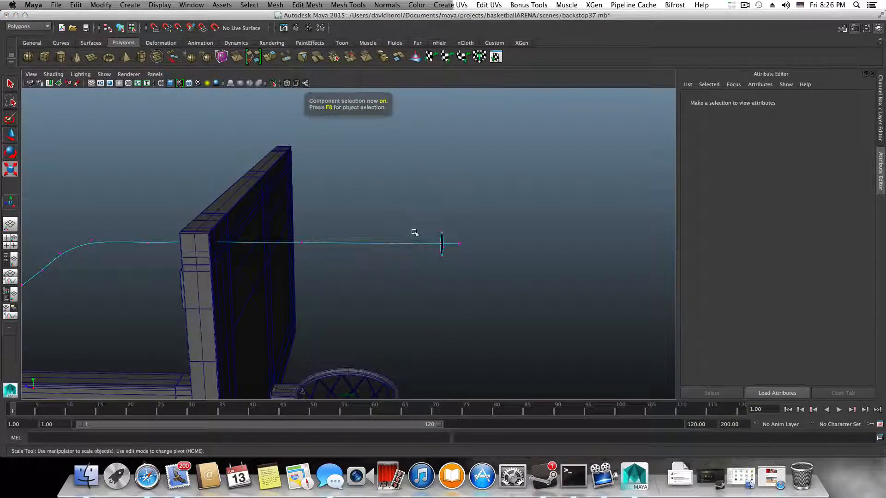
key("F8")
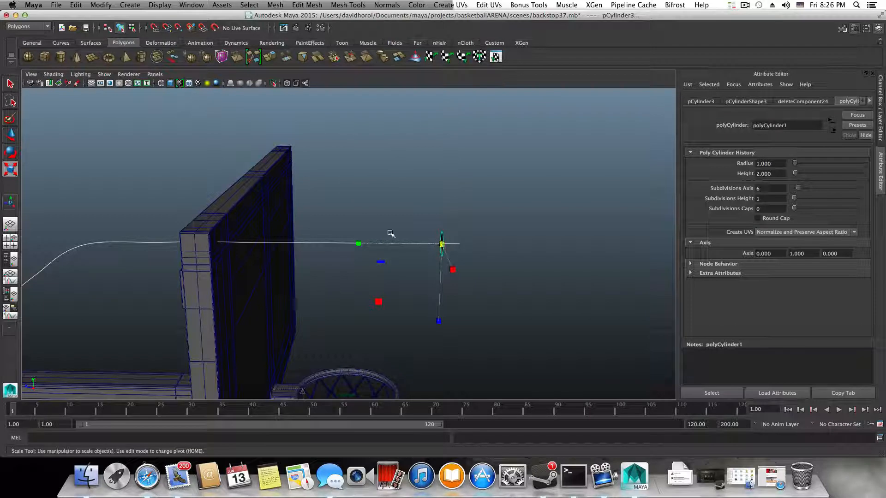
middle_click_drag(390, 262, 393, 283, "alt")
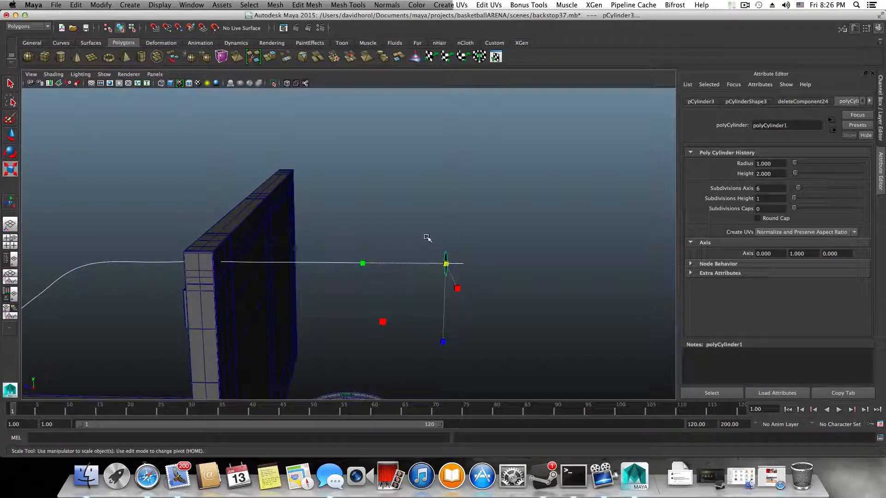
left_click(448, 252)
left_click(445, 253)
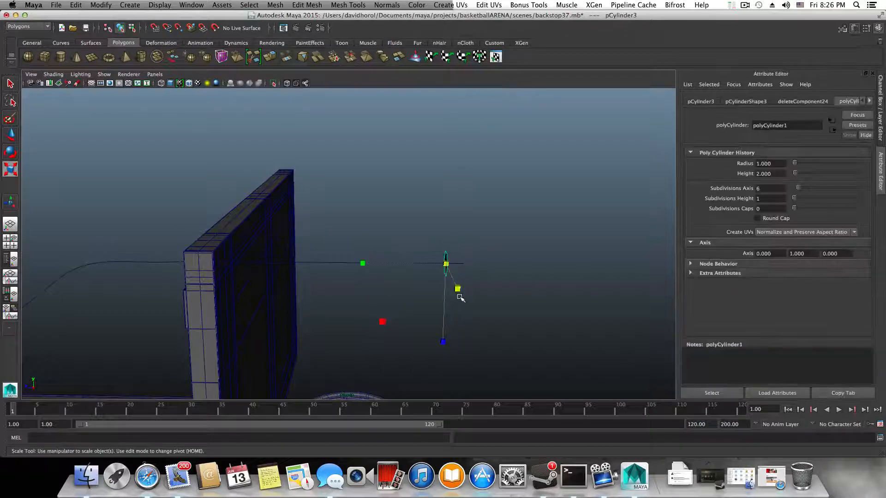
left_click(347, 263)
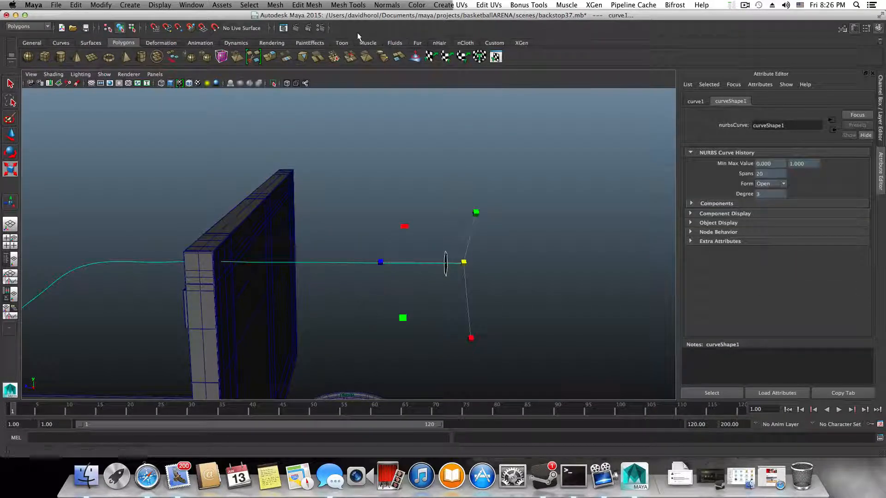
- Open the face Extrude options with 20 divisions along the selected curve, and move the dialog clear of the hexagon
left_click(314, 5)
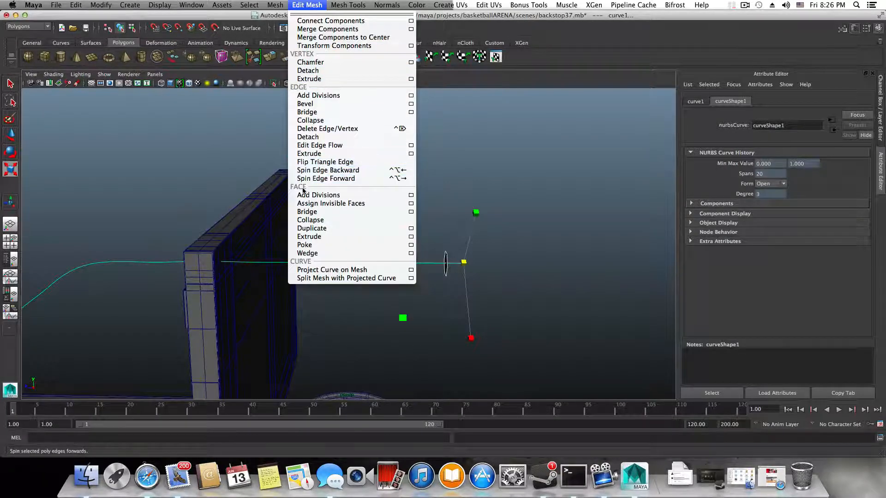
left_click(411, 237)
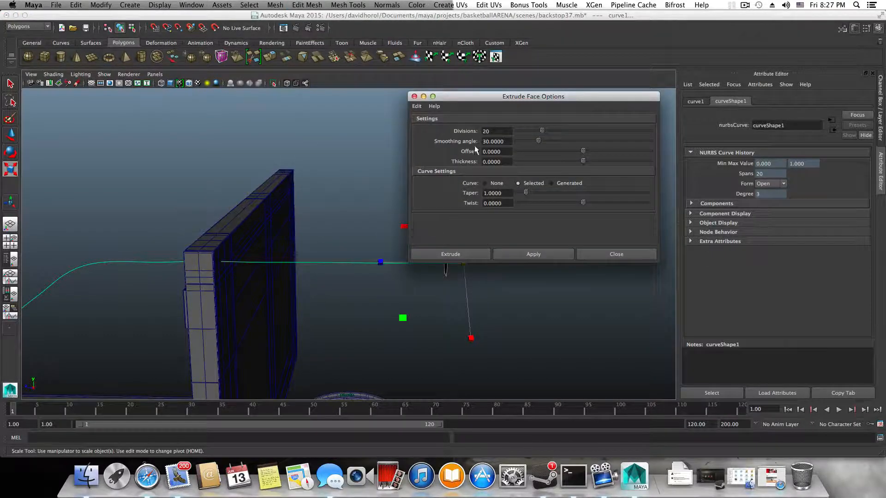
double_click(493, 131)
left_click_drag(532, 99, 493, 60)
scroll(382, 303, "down", 5)
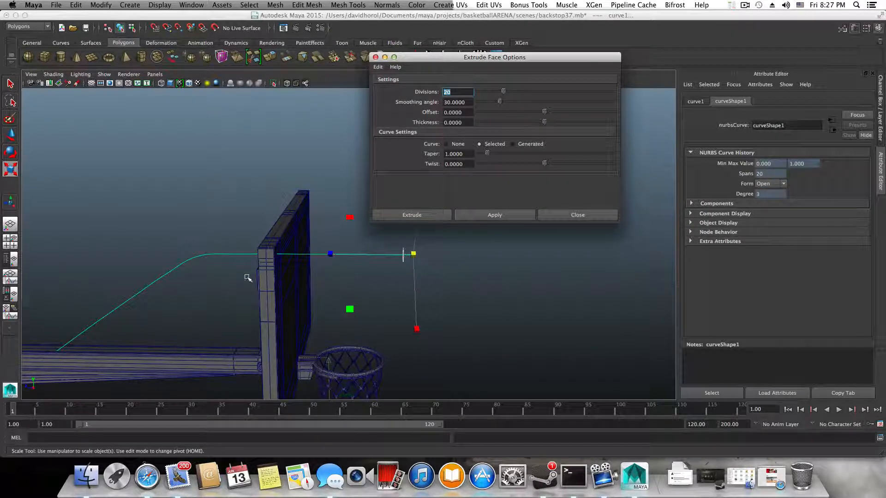
- Try extruding the hexagon along the curve with 20 divisions, inspect the tube's thickness, and undo the extrusion
left_click(500, 214)
left_click_drag(408, 346, 372, 345, "alt")
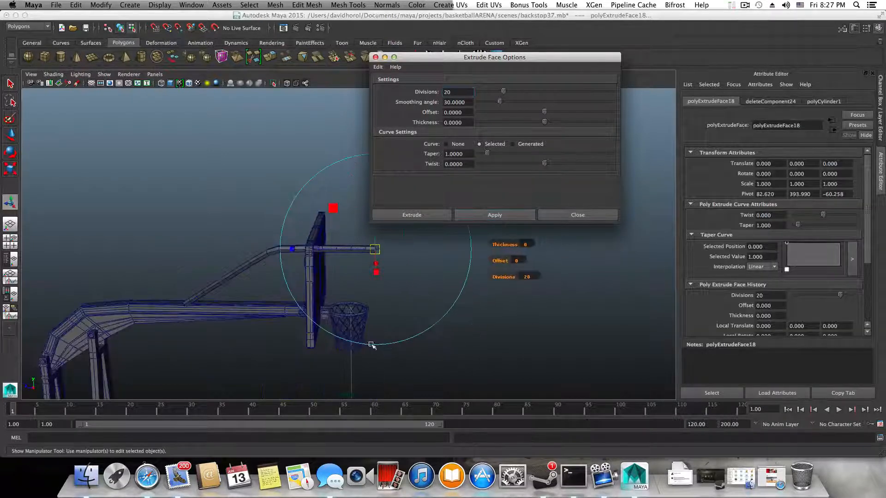
left_click_drag(307, 333, 373, 326, "alt")
right_click_drag(373, 326, 602, 377, "alt")
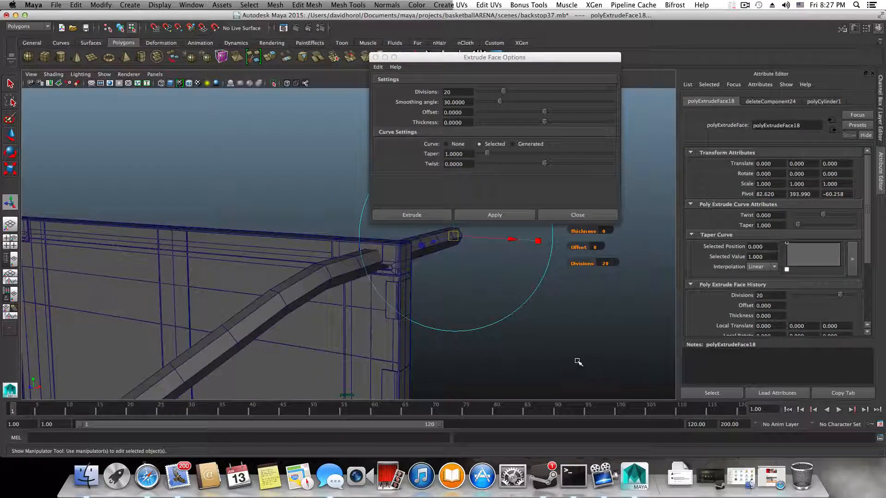
left_click_drag(578, 362, 380, 332, "alt")
key("1")
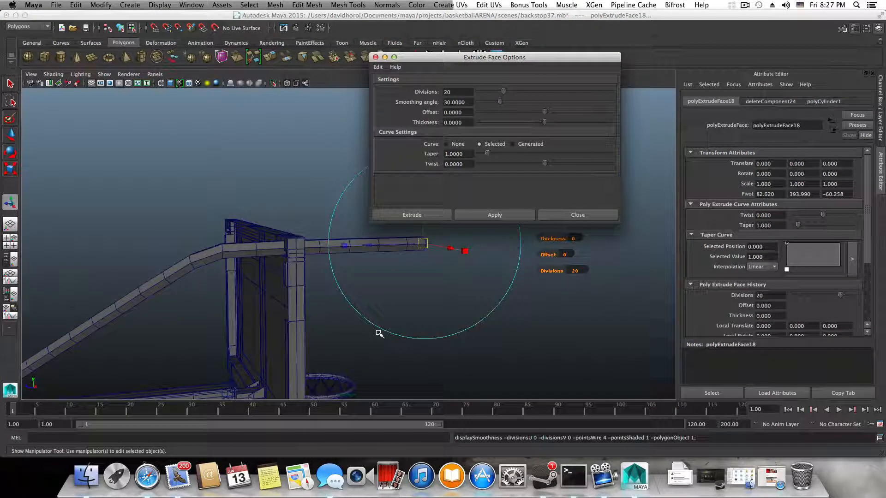
key("z")
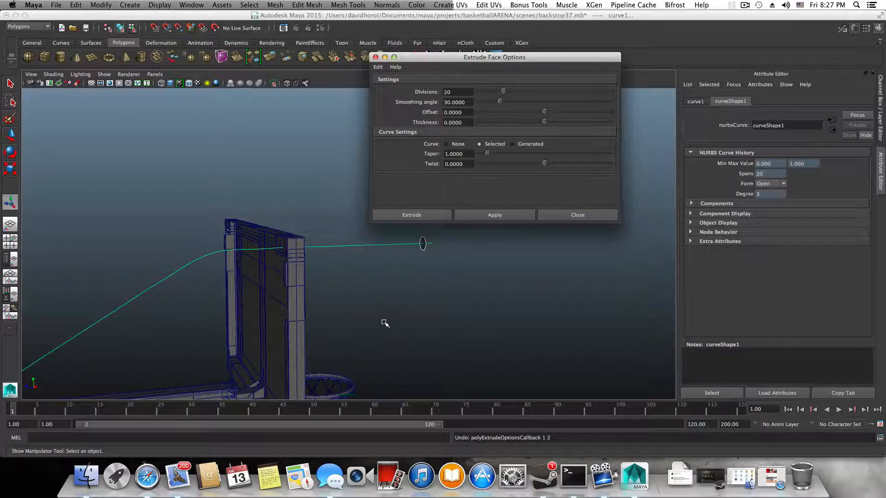
- Select the hexagon alone and scale it down slightly and uniformly for a thinner tube
left_click_drag(385, 323, 347, 276, "alt")
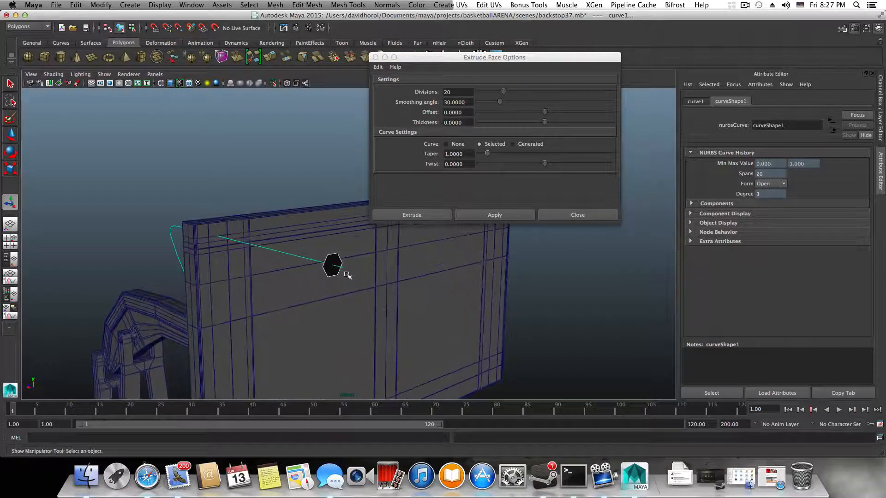
left_click(338, 259)
key("e")
key("r")
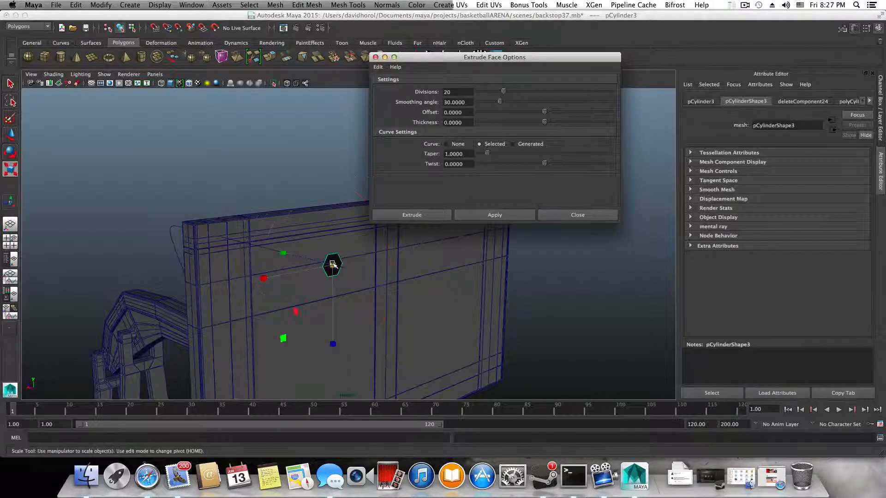
left_click_drag(328, 264, 323, 263)
- Add the curve to the selection, extrude the smaller hexagon along it with 20 divisions, and close the Extrude options
left_click_drag(269, 263, 430, 217, "alt")
left_click(286, 257, "shift")
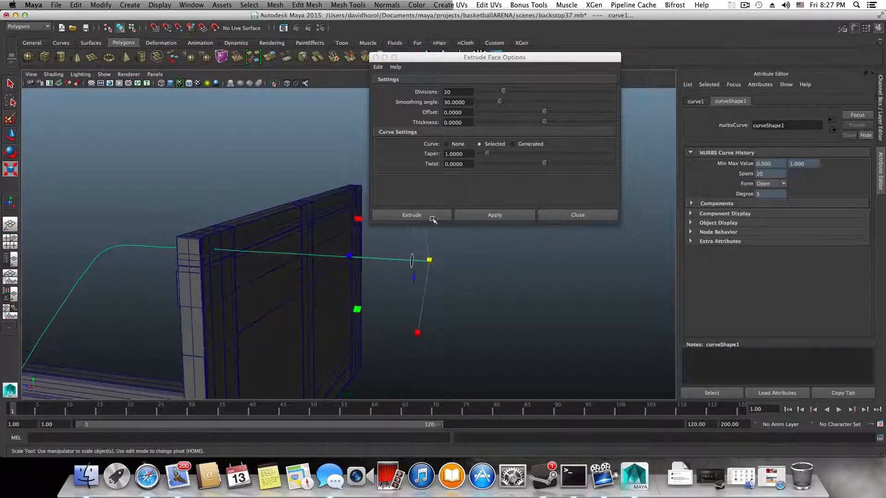
left_click(479, 214)
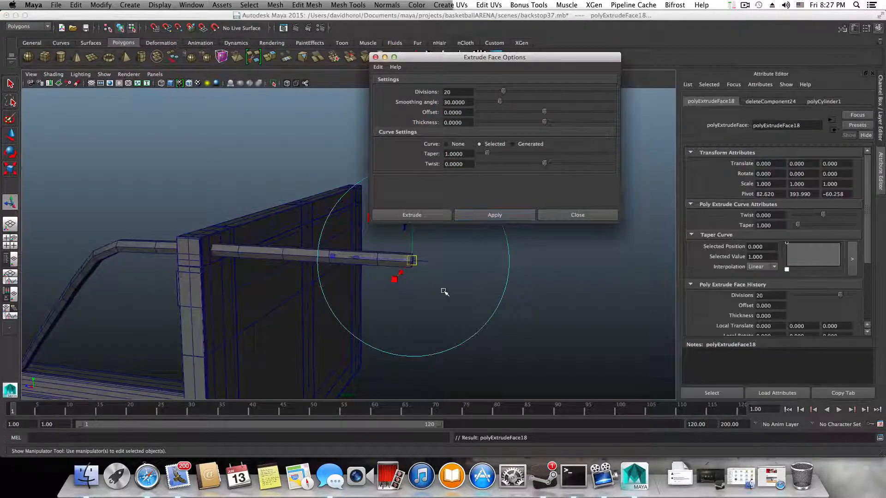
left_click_drag(443, 292, 259, 313, "alt")
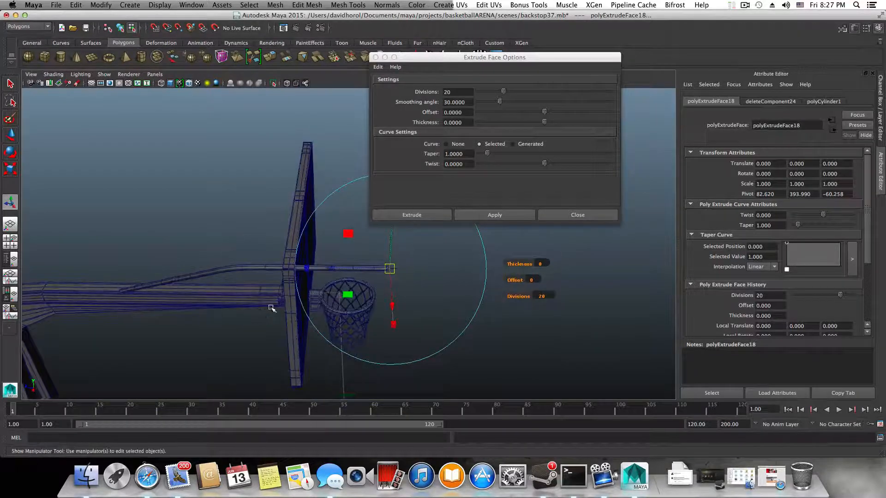
left_click_drag(316, 293, 319, 288, "alt")
left_click(577, 216)
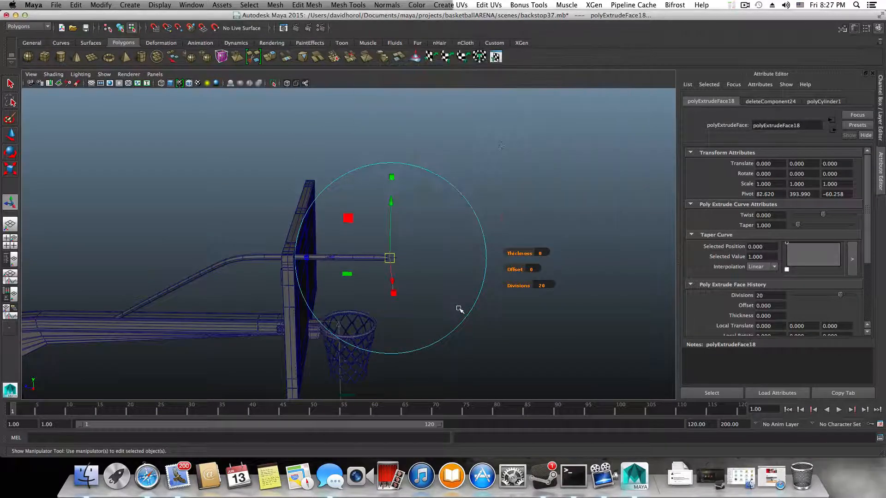
- Select the extruded tube as an object and delete its construction history
key("F8")
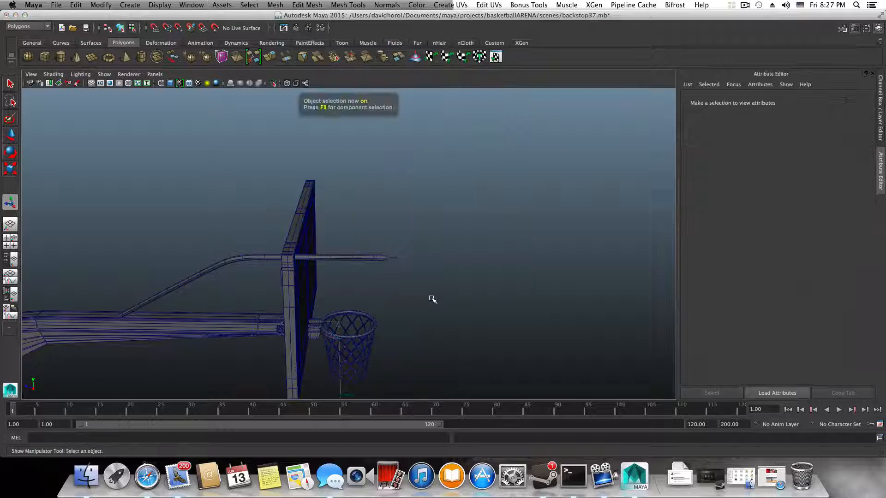
left_click(379, 257)
left_click_drag(390, 316, 387, 296, "alt")
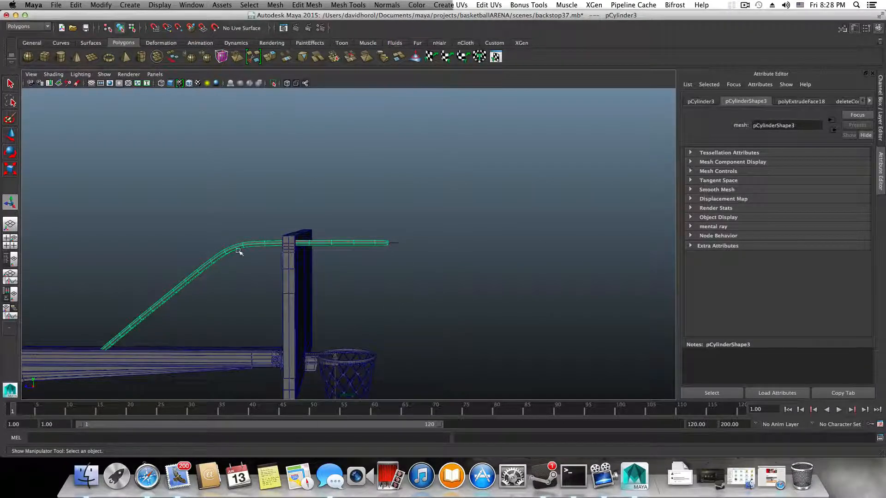
left_click_drag(410, 279, 391, 286, "alt")
left_click(75, 4)
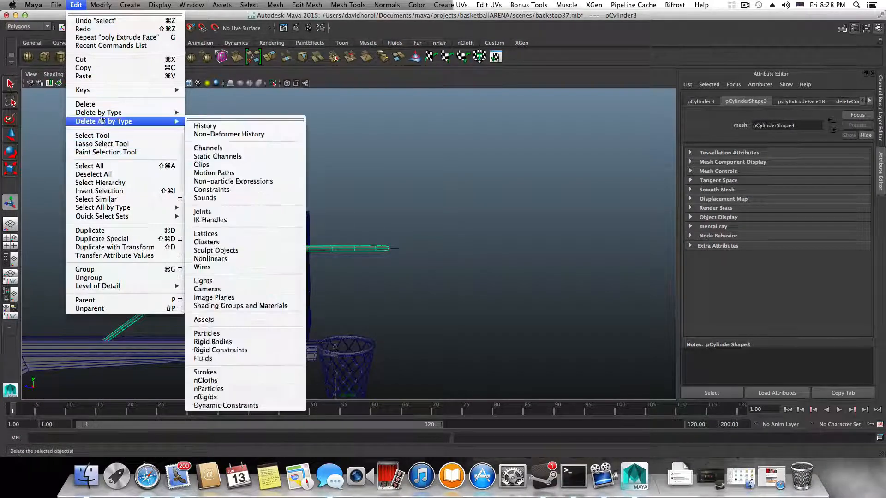
left_click(244, 115)
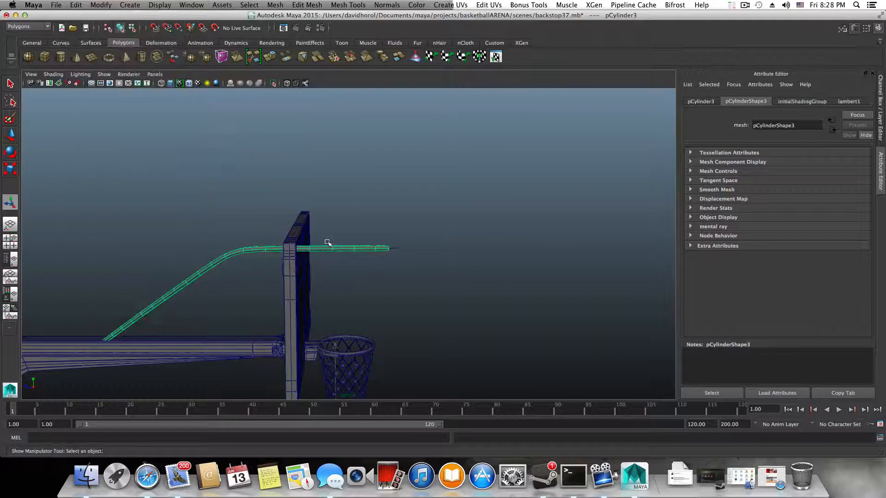
- Move the curve straight up so it sits clear above the extruded tube
left_click(396, 246)
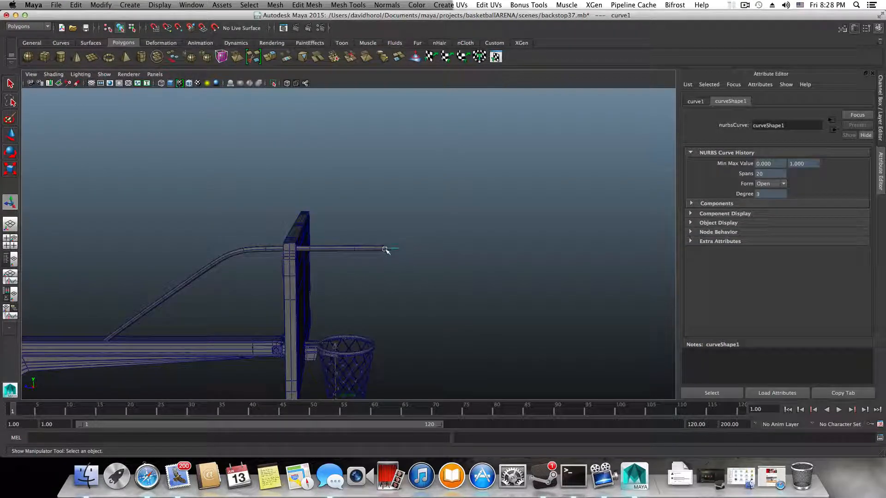
key("w")
left_click_drag(400, 161, 385, 121)
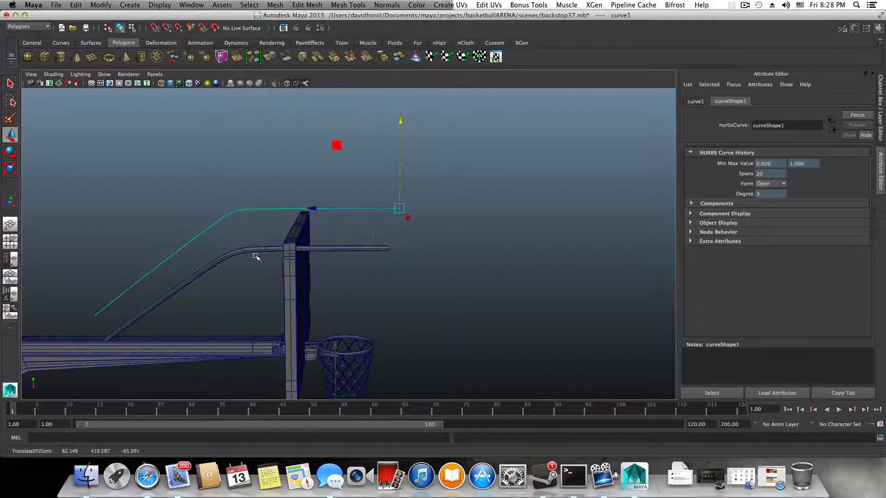
left_click_drag(322, 250, 294, 258, "alt")
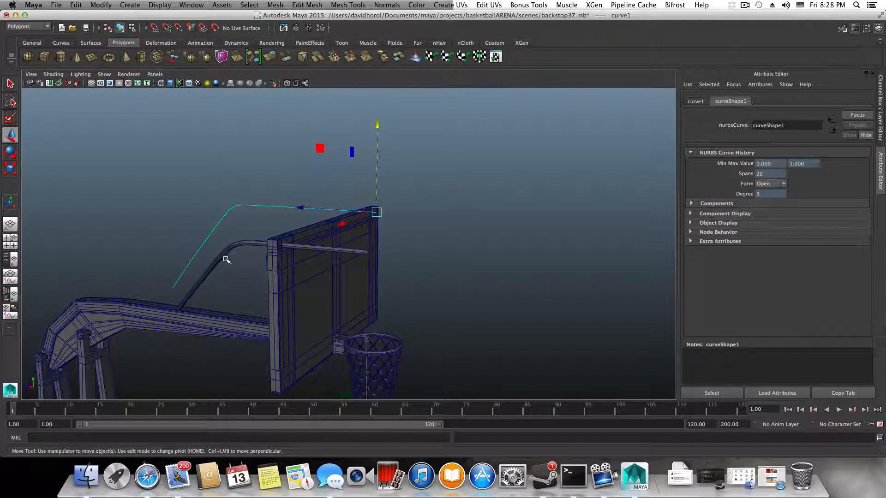
- Try raising the two control vertices at the curve's upper bend slightly, then undo the move and their selection
left_click(235, 246)
left_click_drag(244, 186, 252, 224)
left_click(248, 243)
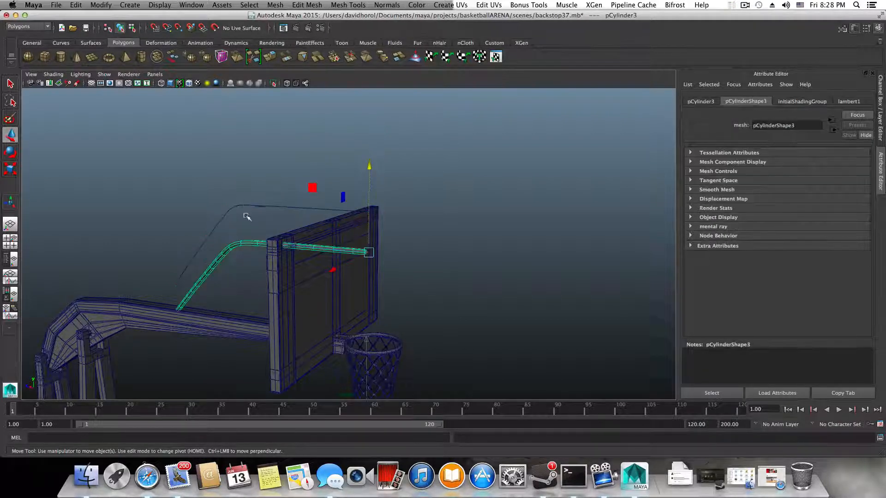
left_click_drag(246, 215, 252, 223)
right_click_drag(249, 207, 200, 205)
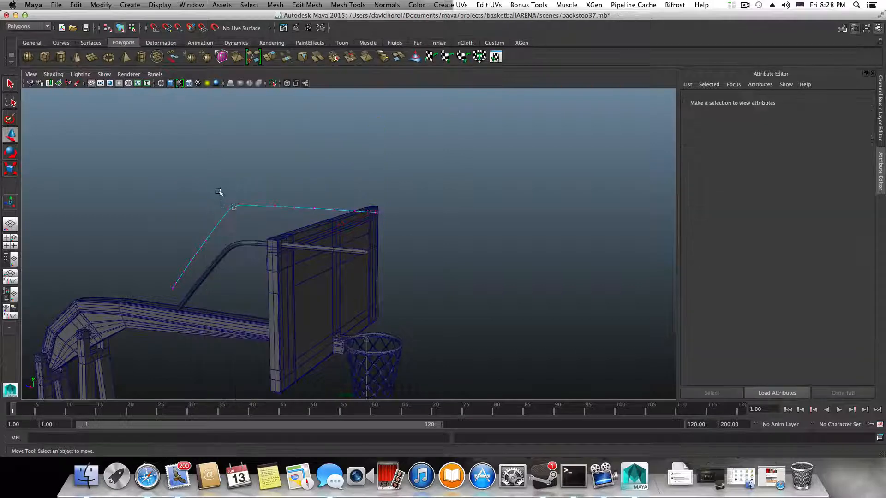
left_click_drag(219, 192, 243, 241)
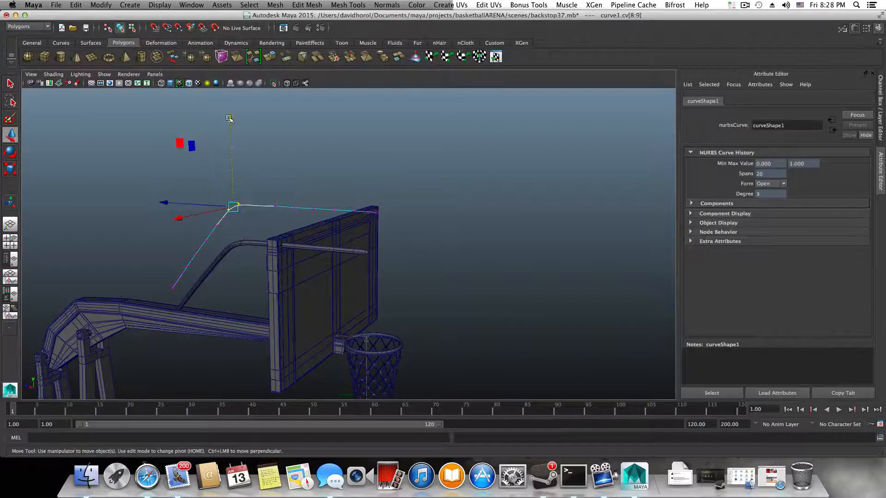
left_click_drag(229, 119, 230, 113)
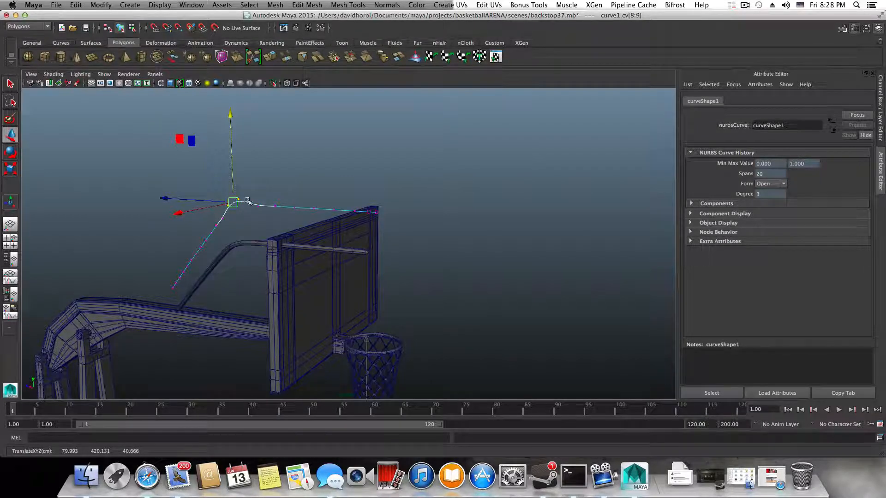
key("z")
key("z")
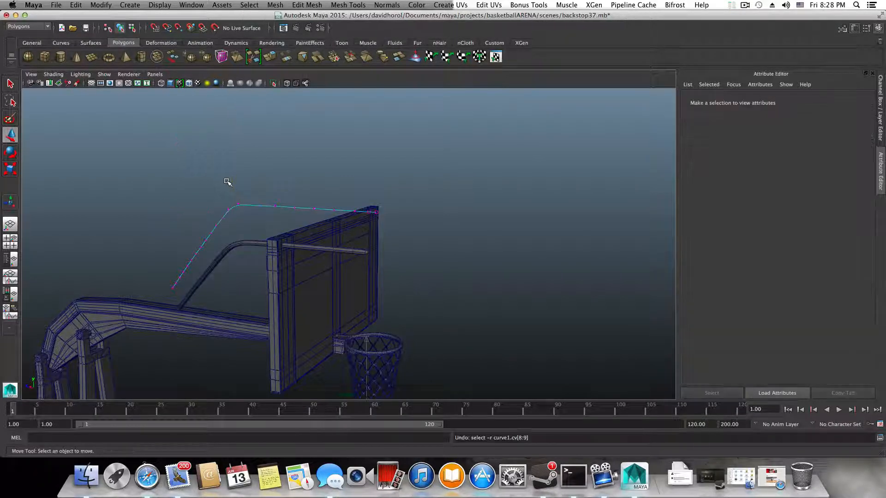
- Return to object selection, select the tube, and examine its bend behind the backboard from the side
key("F8")
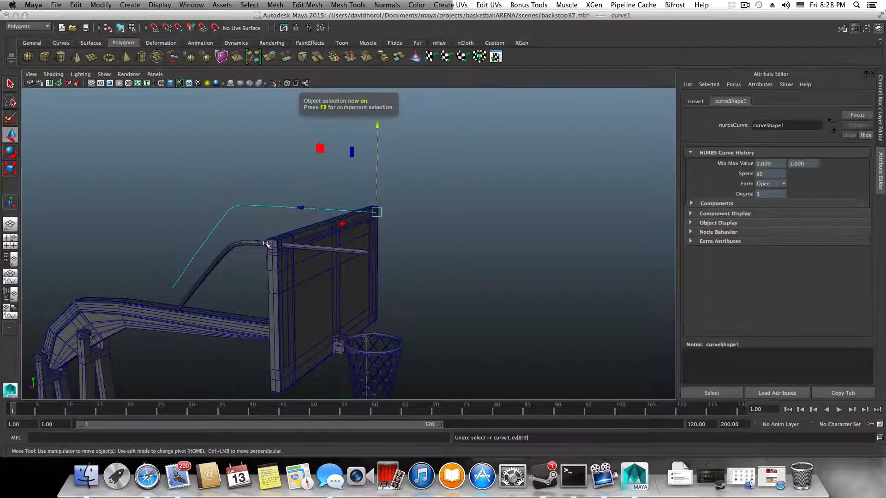
left_click(255, 250)
left_click(252, 250)
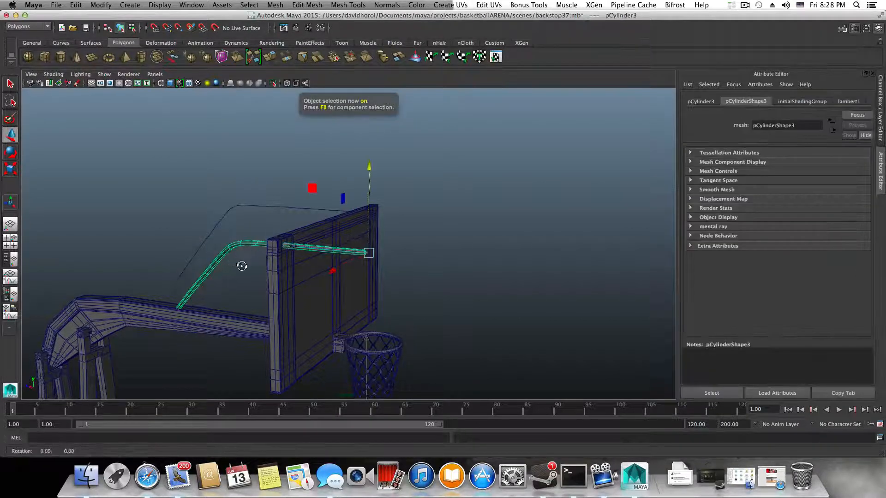
left_click_drag(237, 263, 327, 275, "alt")
left_click_drag(336, 276, 322, 310, "alt")
right_click_drag(323, 311, 378, 307, "alt")
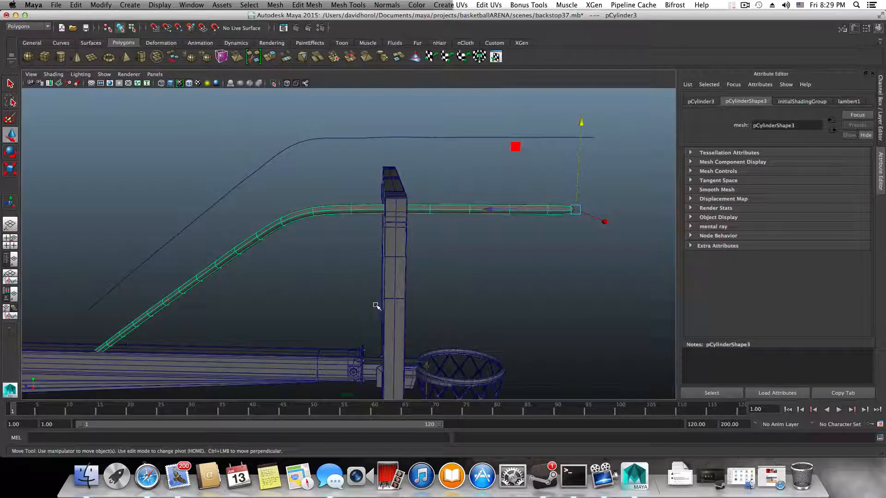
right_click(327, 210)
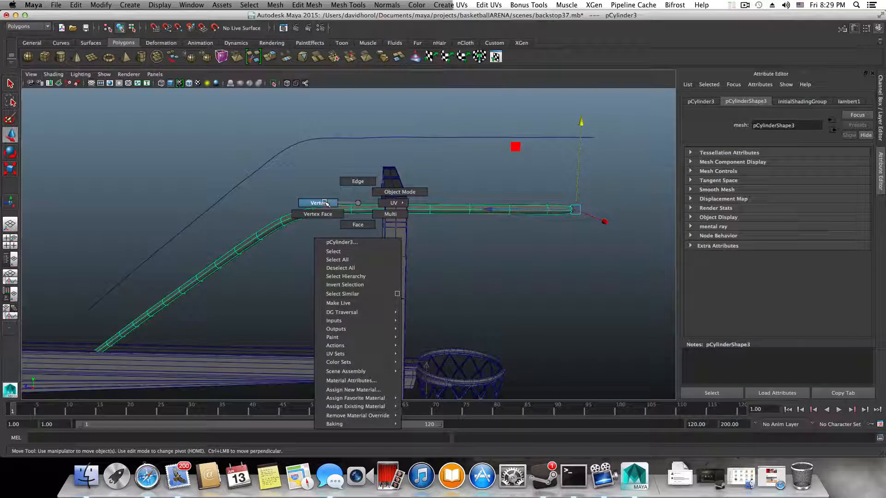
right_click_drag(330, 203, 361, 204)
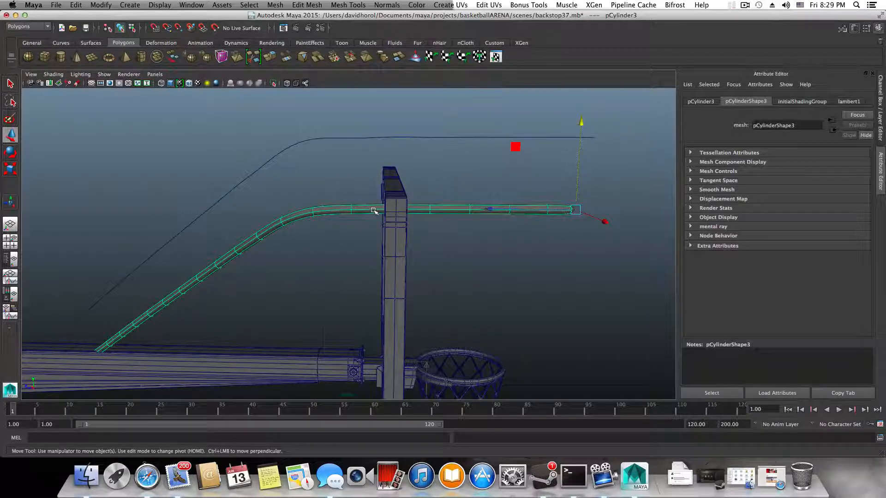
- Insert an edge loop around the tube's straight section where it meets the back of the backboard
right_click_drag(374, 210, 336, 223, "shift")
scroll(365, 247, "up", 10)
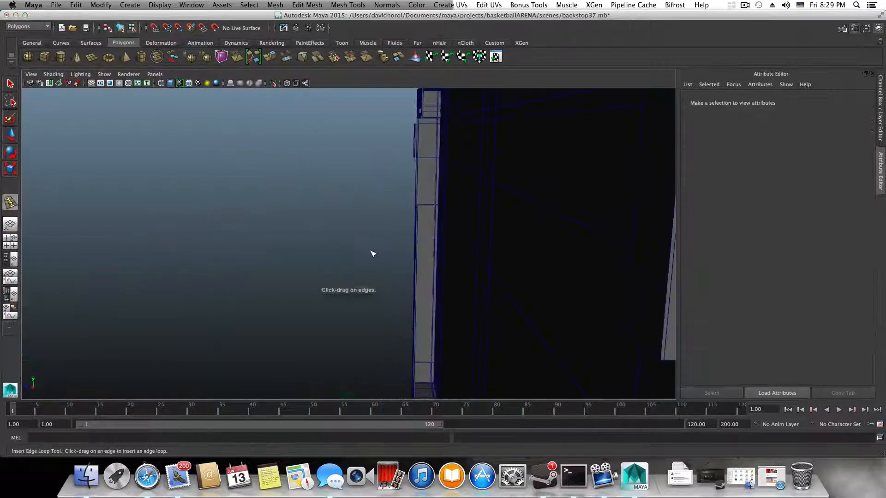
scroll(389, 243, "down", 4)
mouse_move(389, 236)
left_mouse_down("alt")
mouse_move(367, 254)
mouse_move(367, 271)
mouse_move(386, 243)
left_mouse_up("alt")
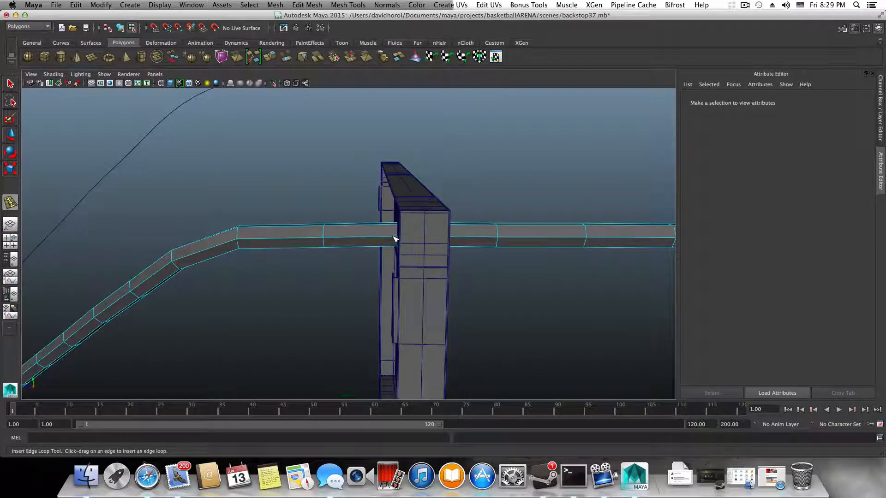
left_click(398, 239)
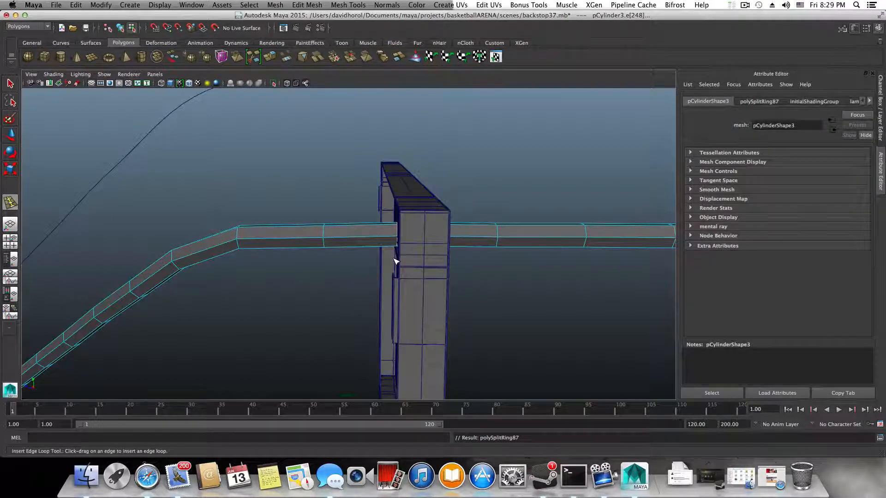
left_click_drag(372, 293, 410, 206, "alt")
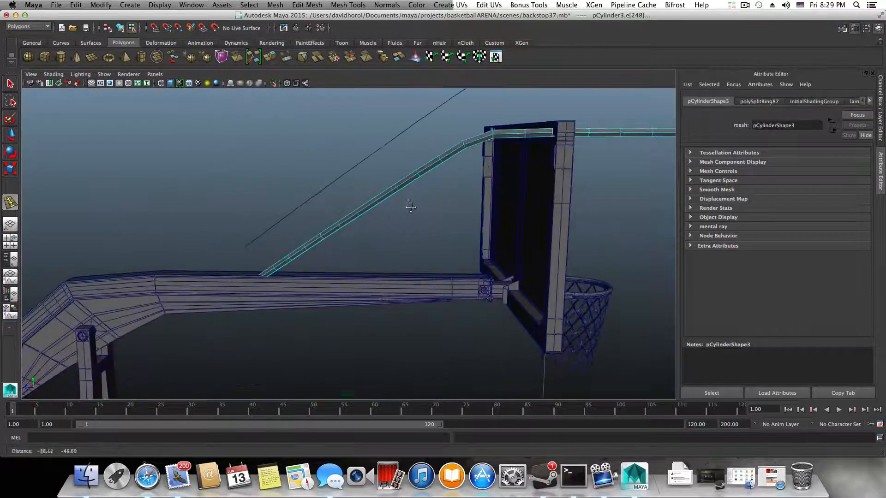
- Return to object selection and isolate the tube in the viewport
key("F8")
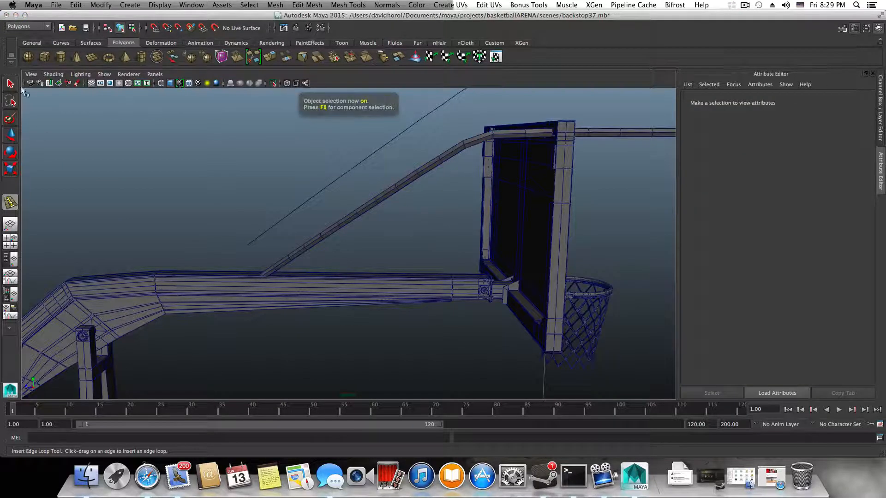
left_click(460, 152)
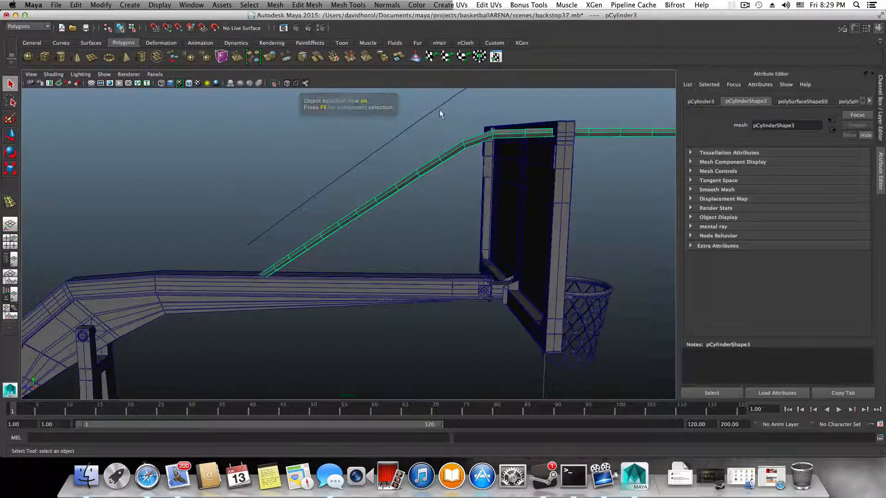
left_click(276, 85)
key("f")
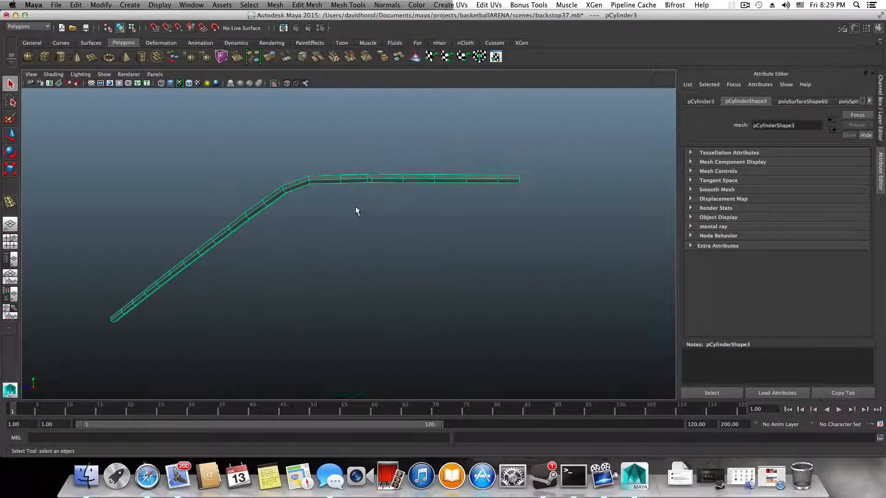
scroll(376, 207, "up", 5)
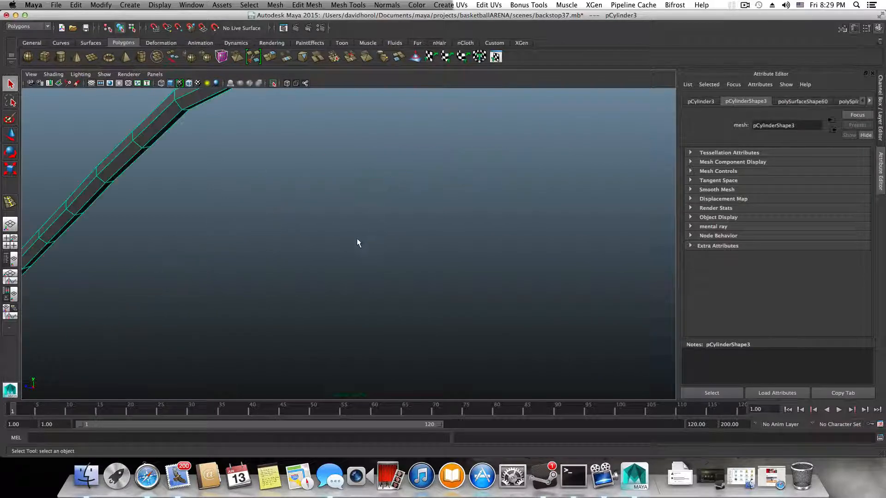
scroll(346, 252, "down", 5)
middle_click_drag(425, 165, 372, 222, "alt")
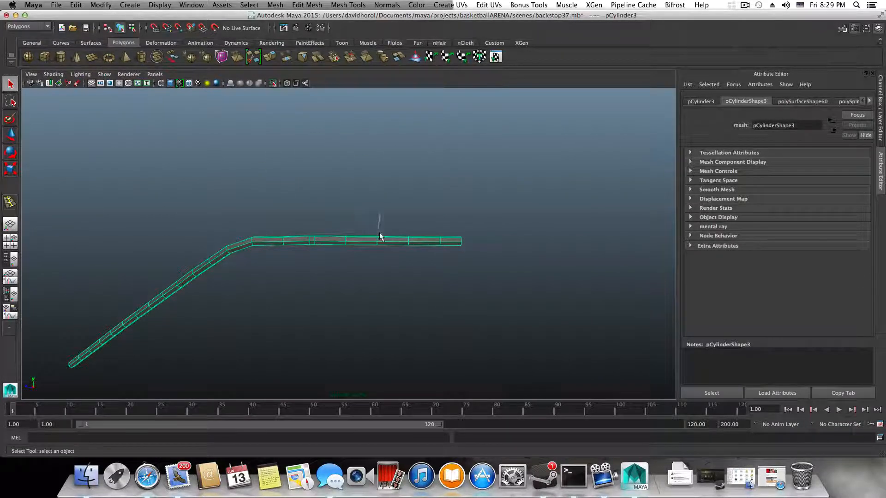
- Delete all tube faces on the hoop side of the new edge loop and show the full scene again
right_click_drag(379, 236, 326, 235)
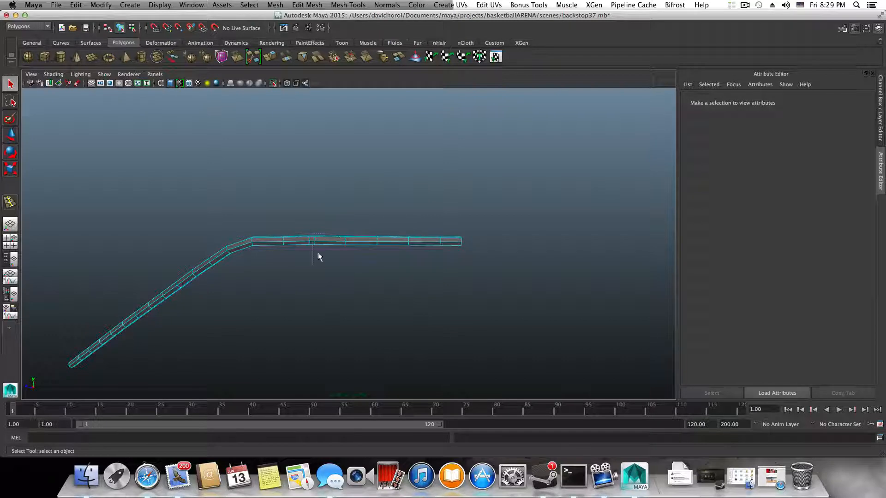
left_click_drag(534, 277, 534, 276)
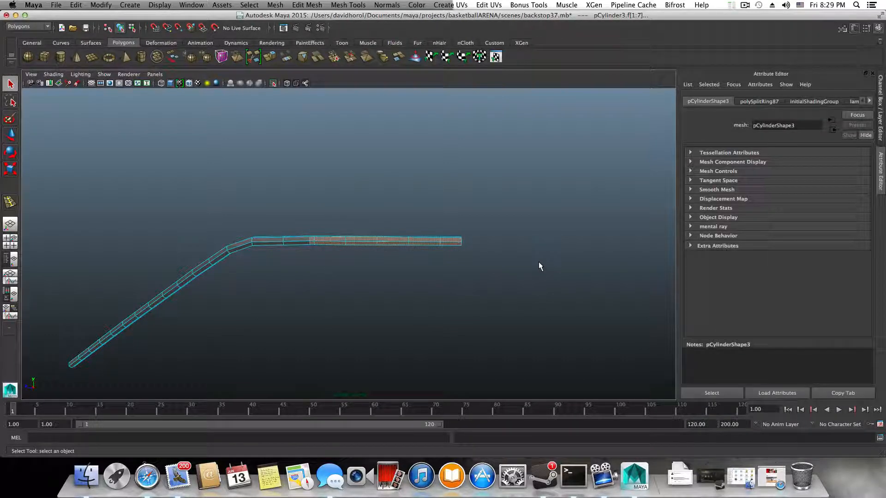
key("Delete")
key("F8")
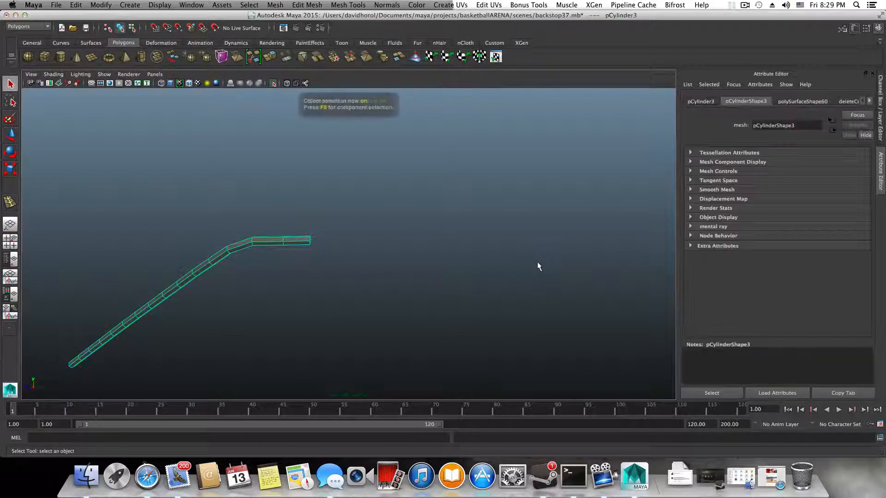
left_click(273, 83)
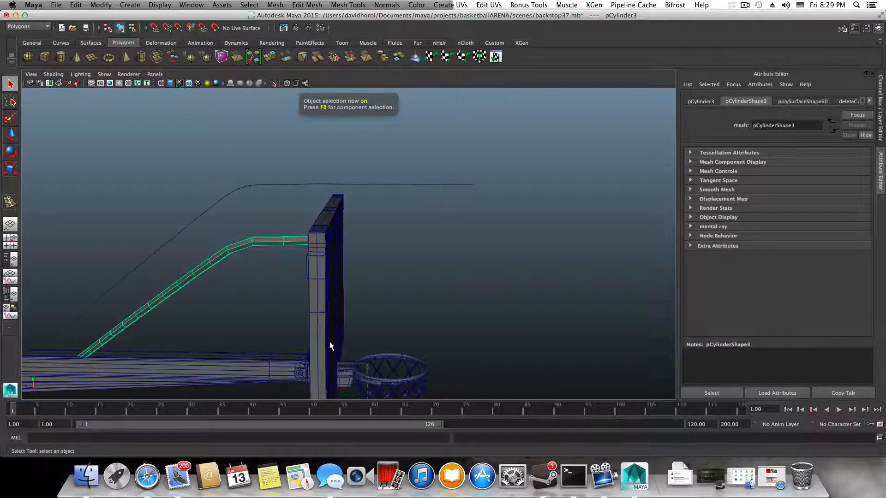
- Duplicate the shortened tube and move the copy along X to the backboard's opposite upper corner
left_click_drag(330, 345, 356, 346, "alt")
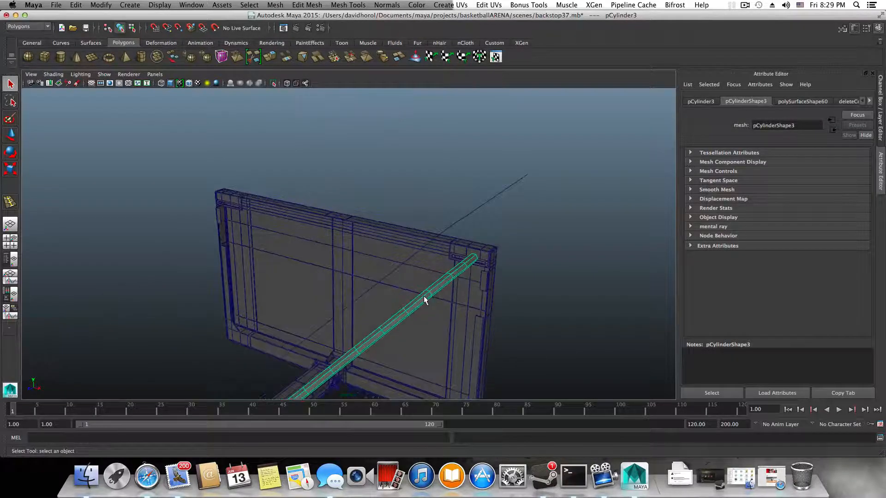
scroll(427, 322, "down", 3)
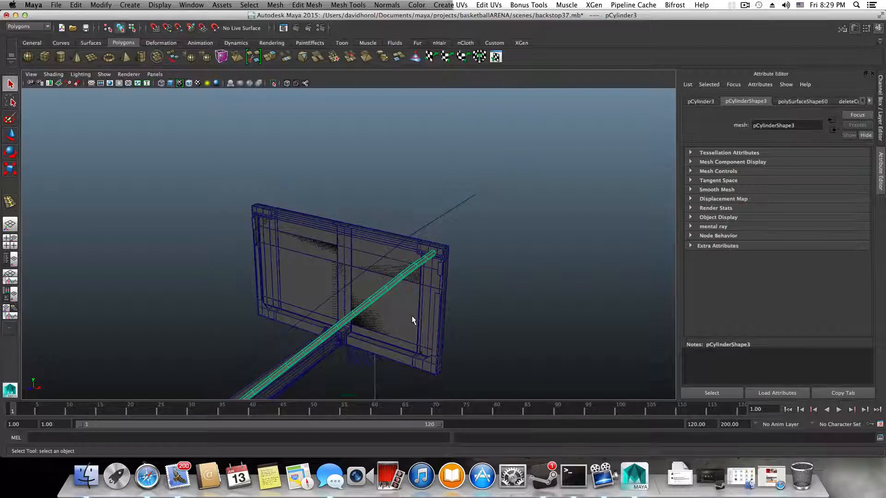
key("super+d")
scroll(411, 315, "down", 3)
left_click_drag(395, 315, 419, 311, "alt")
key("w")
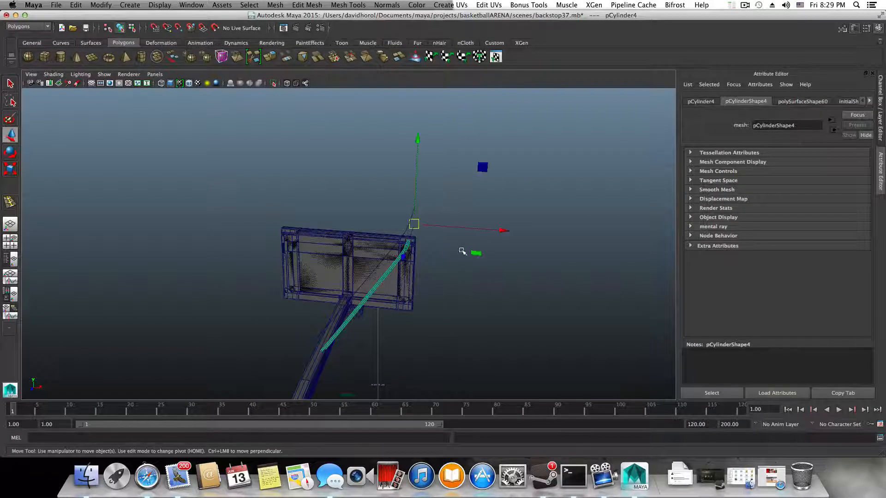
left_click_drag(501, 231, 383, 213)
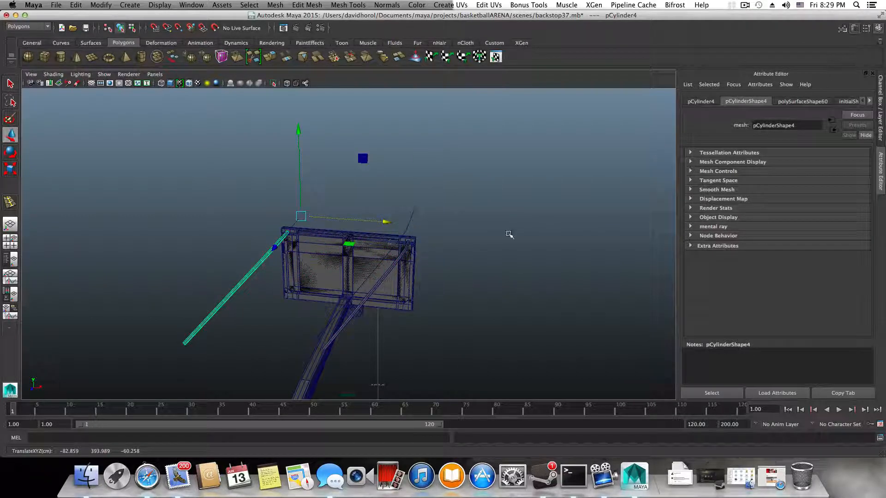
- Compare how the ends of both tubes meet the upper corners behind the backboard
scroll(419, 245, "up", 2)
scroll(369, 256, "up", 4)
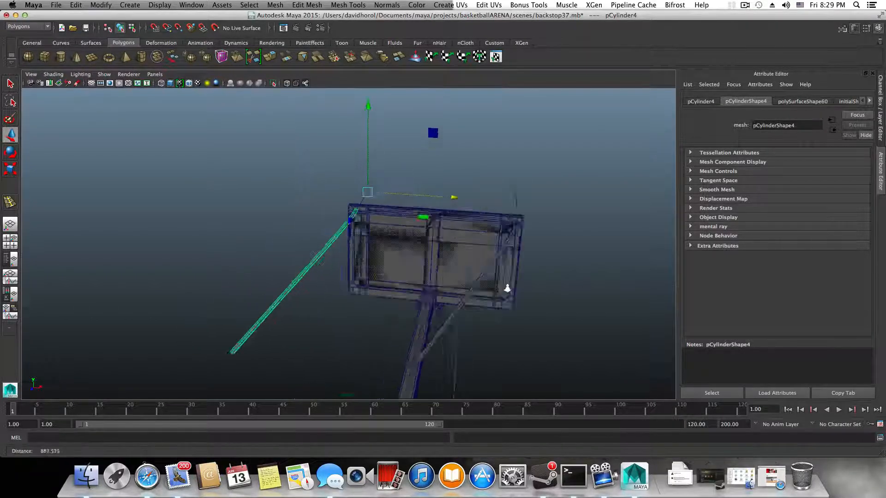
scroll(442, 283, "up", 5)
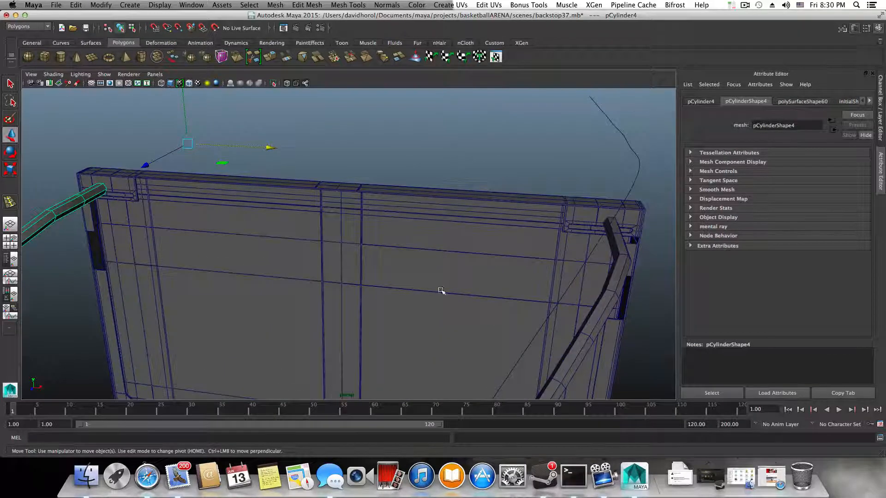
middle_click_drag(440, 291, 367, 290, "alt")
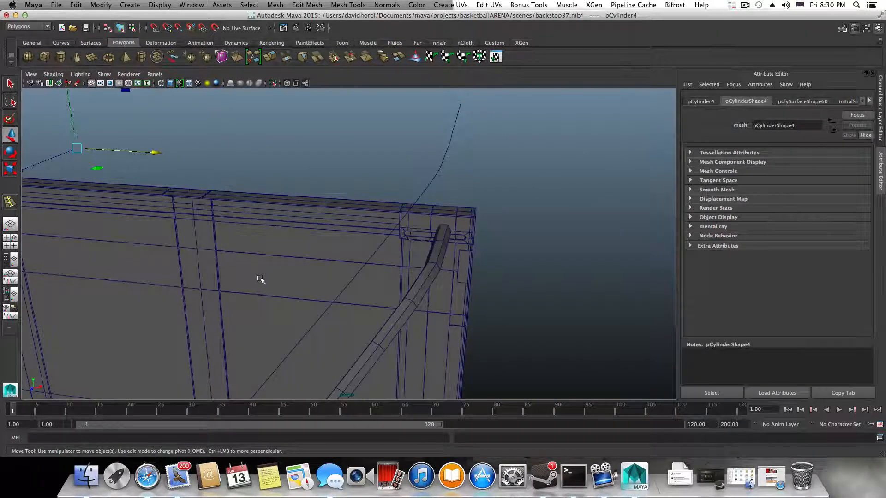
scroll(263, 280, "up", 2)
middle_click_drag(253, 293, 406, 309, "alt")
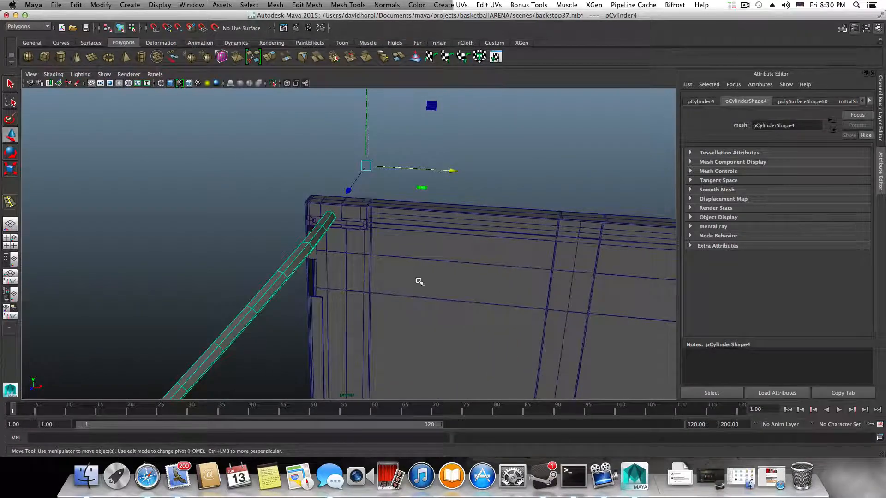
left_click_drag(420, 281, 372, 312, "alt")
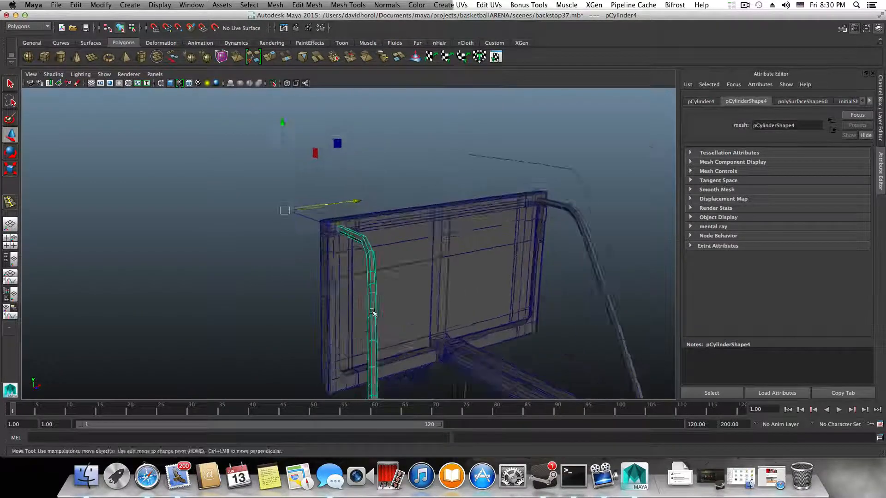
scroll(372, 317, "up", 10)
scroll(372, 317, "down", 8)
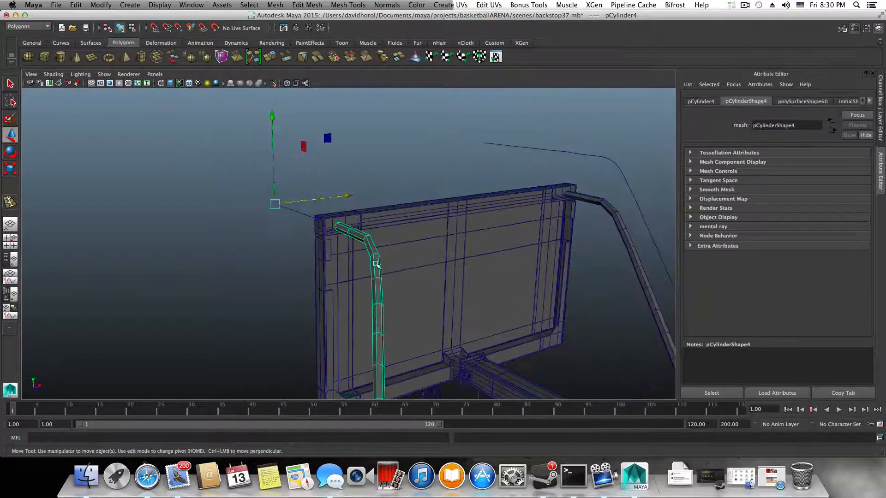
- Rotate the duplicated tube about the vertical axis so its lower end angles inward to the support arm, mirroring the original
key("e")
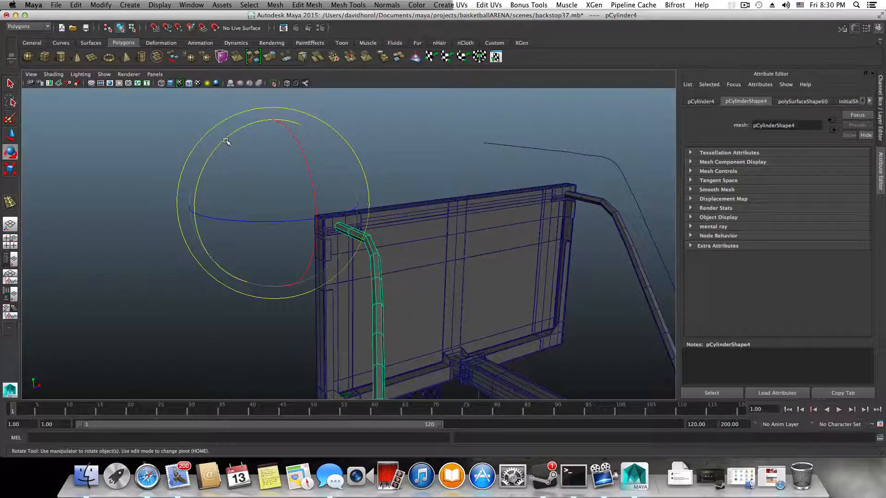
left_click_drag(226, 141, 540, 285)
left_click_drag(472, 270, 348, 265, "alt")
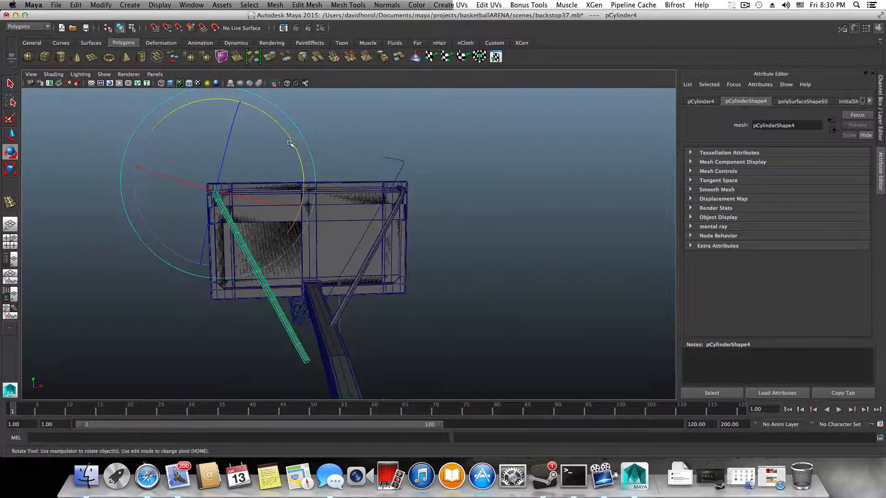
mouse_move(290, 144)
left_mouse_down()
mouse_move(265, 106)
mouse_move(279, 133)
left_mouse_up()
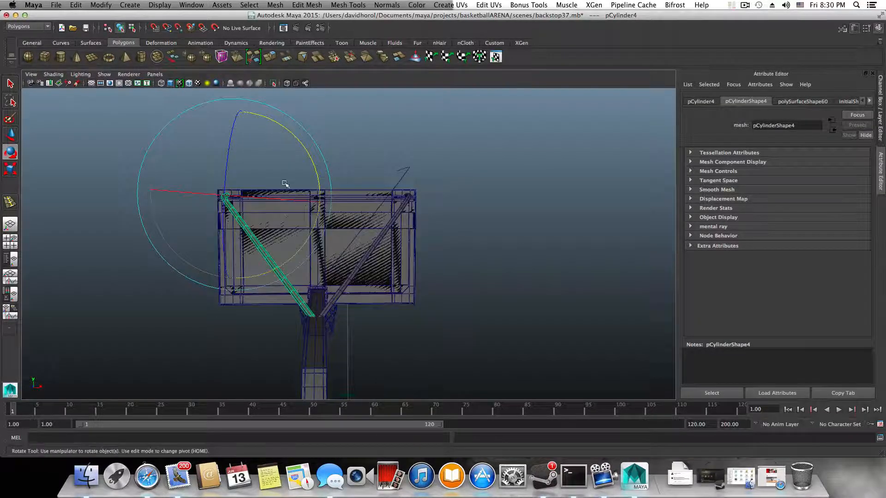
- Select the original tube, show it unsmoothed, and examine where both tubes' lower ends meet the support arm
left_click_drag(284, 184, 340, 249, "alt")
left_click_drag(154, 306, 356, 236, "alt")
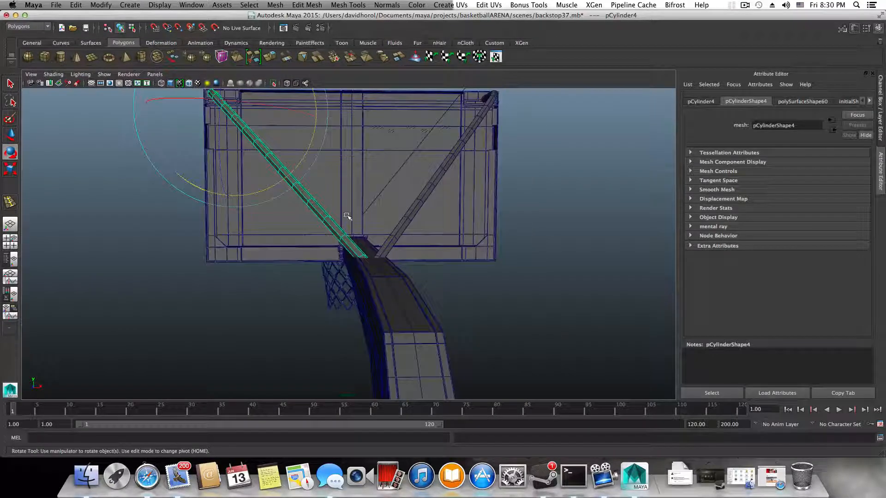
left_click(395, 231)
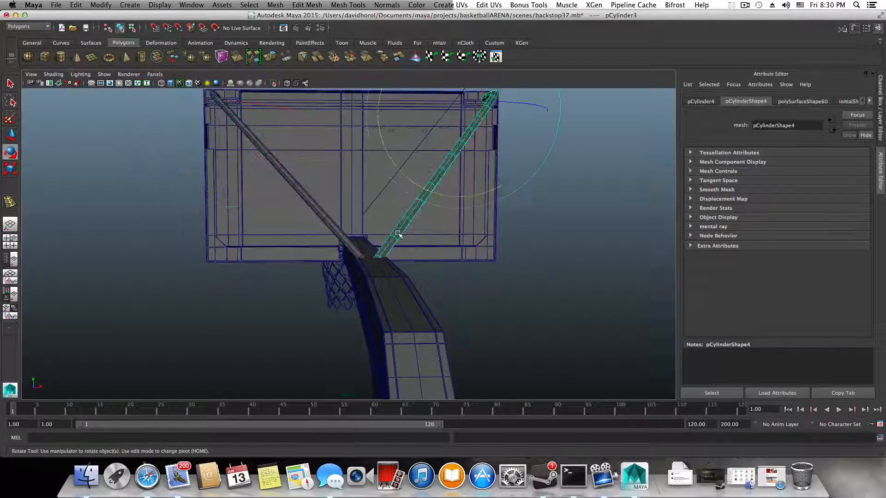
left_click_drag(402, 256, 341, 268, "alt")
key("1")
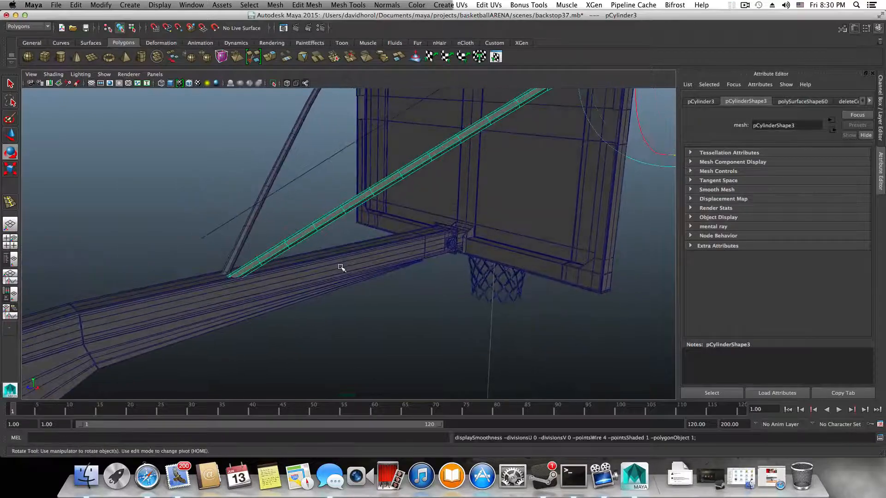
left_click_drag(277, 245, 396, 226, "alt")
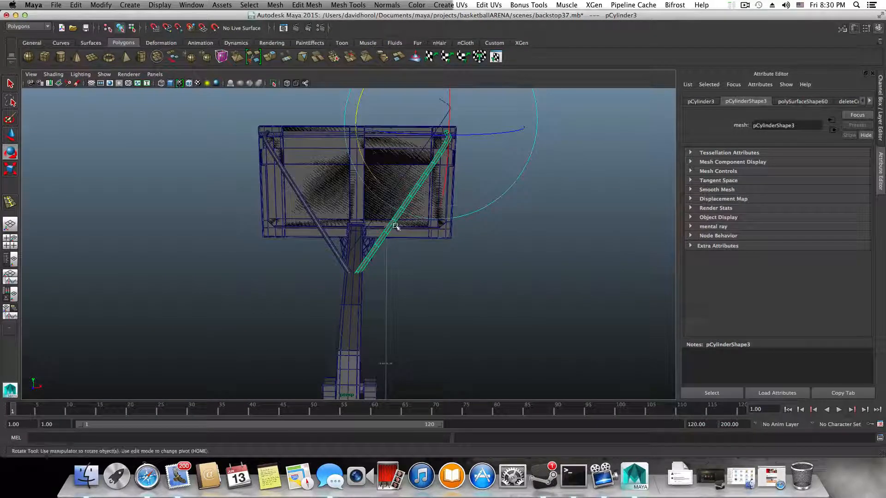
- Select the faces at the original tube's lower end, turn on X-Ray shading, and delete those faces
right_click_drag(373, 251, 372, 275)
right_click_drag(361, 279, 467, 352, "alt")
middle_click_drag(386, 337, 357, 233, "alt")
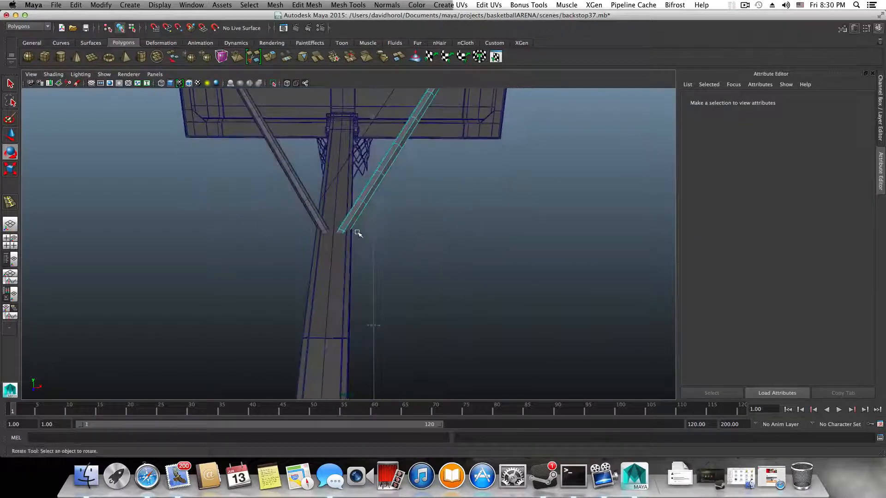
left_click_drag(404, 299, 415, 340)
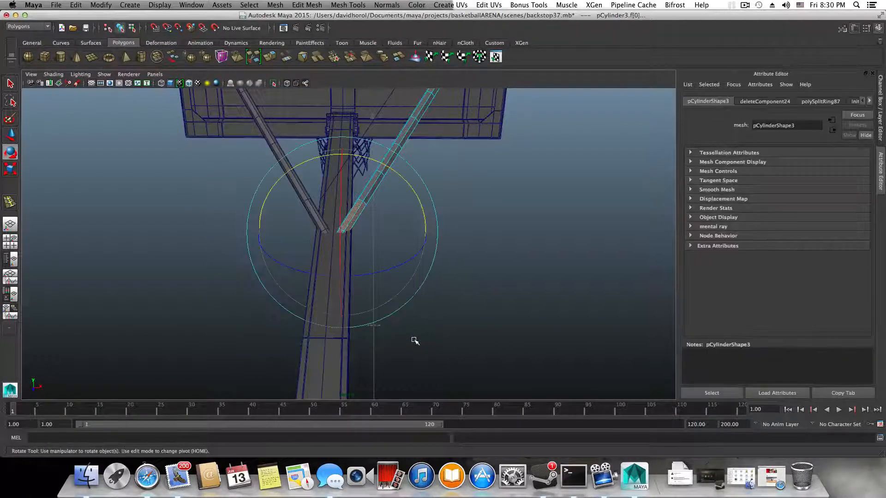
left_click(53, 74)
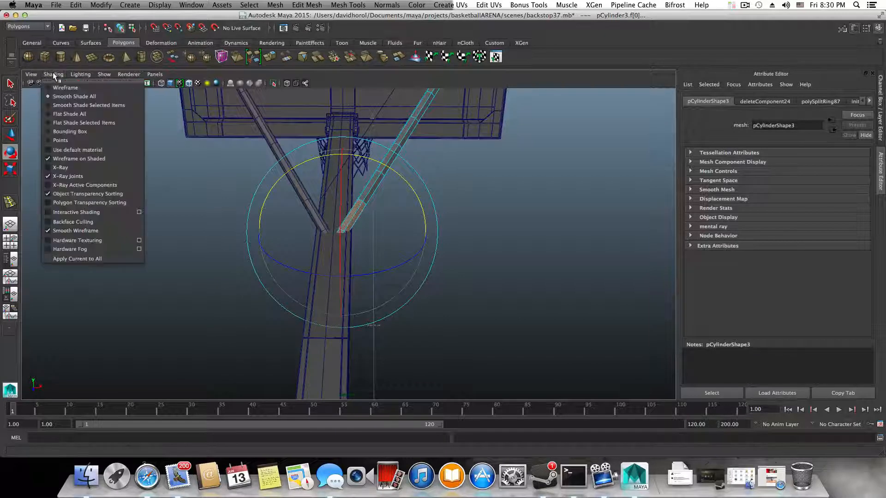
left_click(65, 165)
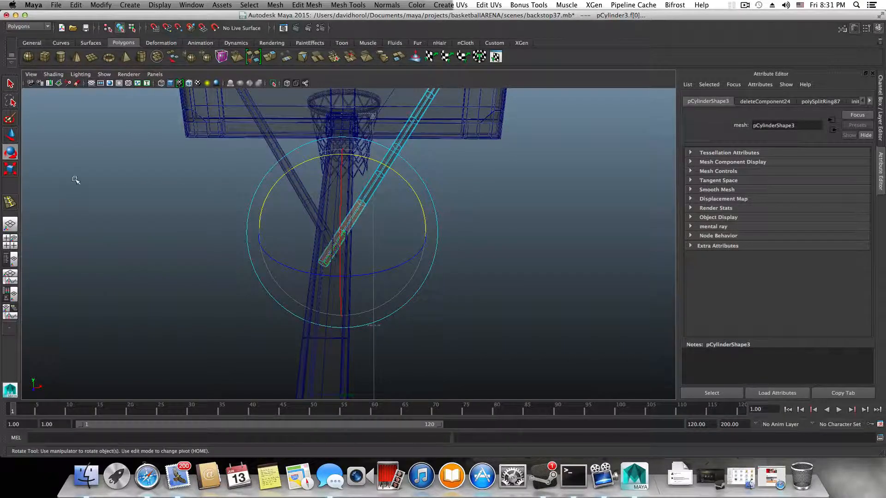
key("Delete")
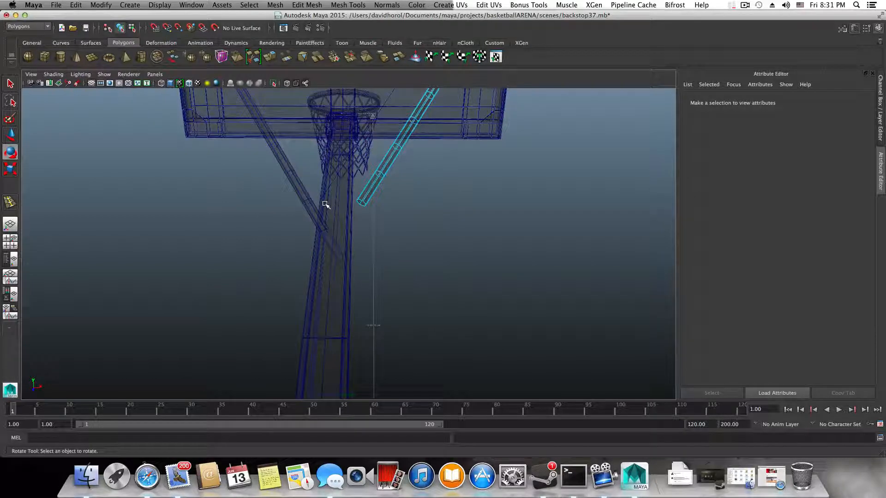
- Delete the faces at the duplicated tube's lower end and turn off X-Ray shading
key("F8")
left_click(284, 165)
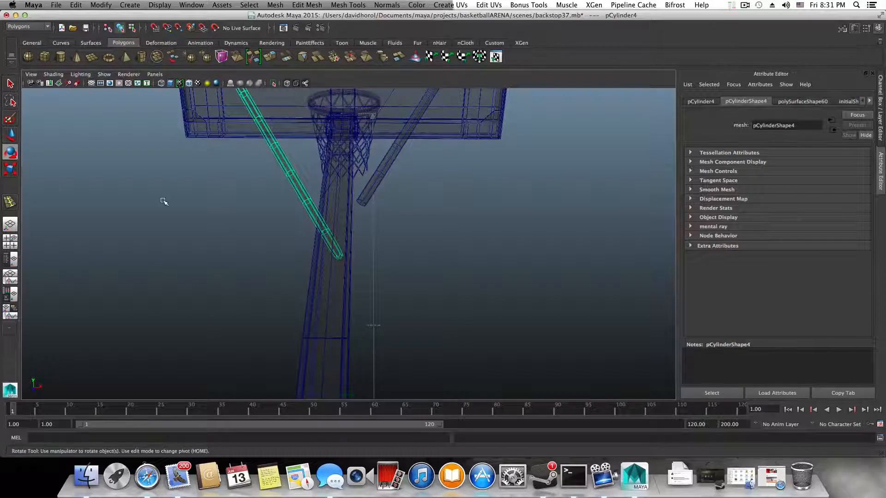
right_click_drag(164, 201, 163, 222)
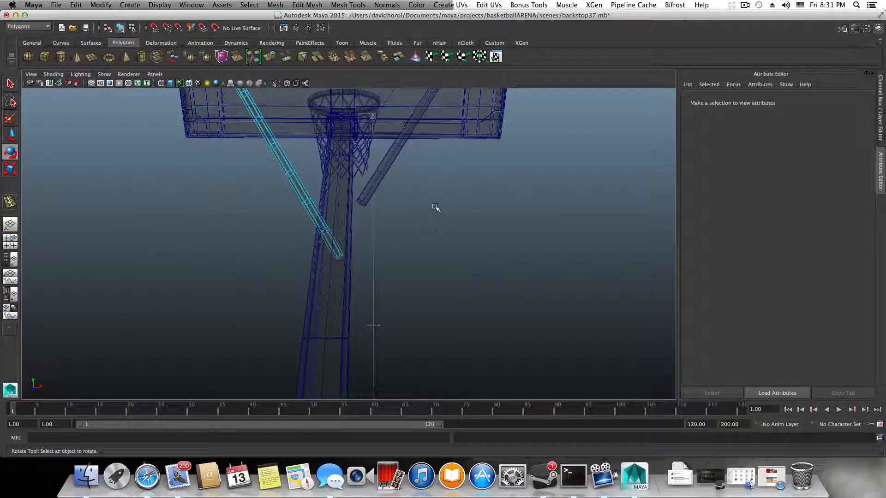
left_click_drag(373, 230, 310, 331)
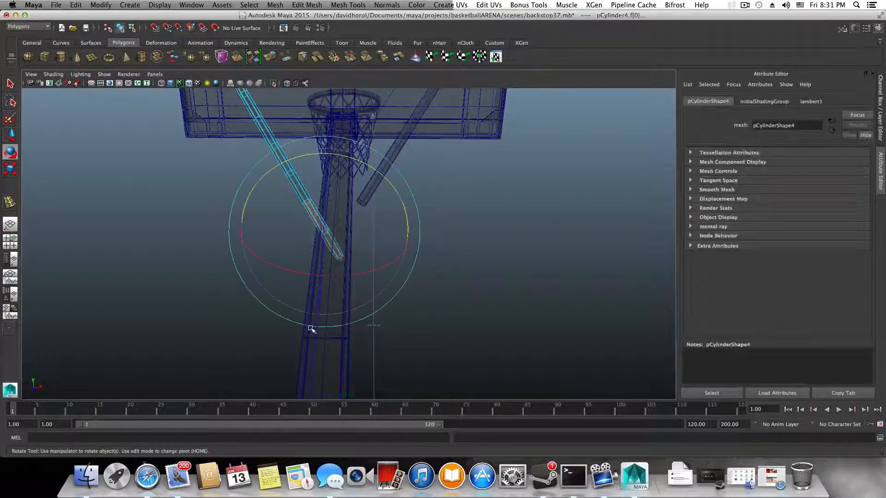
left_click(267, 330)
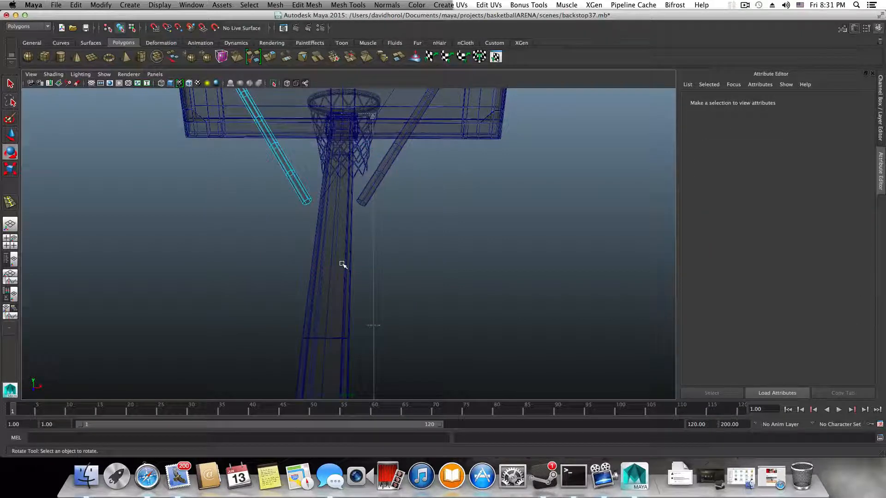
key("F8")
left_click(54, 75)
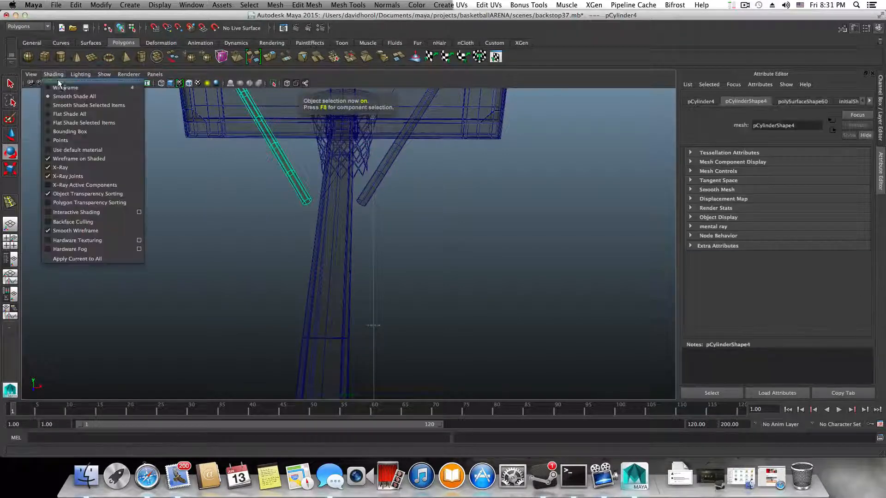
left_click(60, 167)
left_click_drag(455, 233, 340, 218, "alt")
key("e")
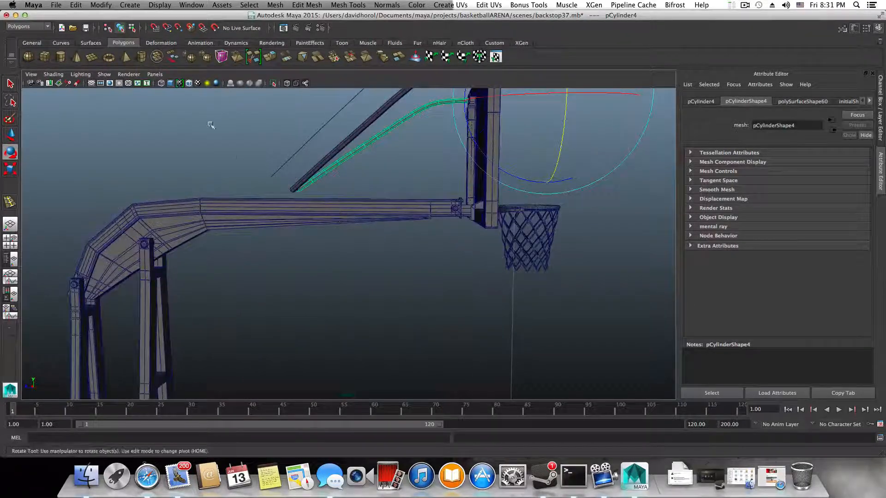
- Create a polygon plane, enlarge it uniformly, and raise it to just above the support arm
left_click(91, 57)
scroll(389, 263, "down", 5)
scroll(390, 264, "down", 6)
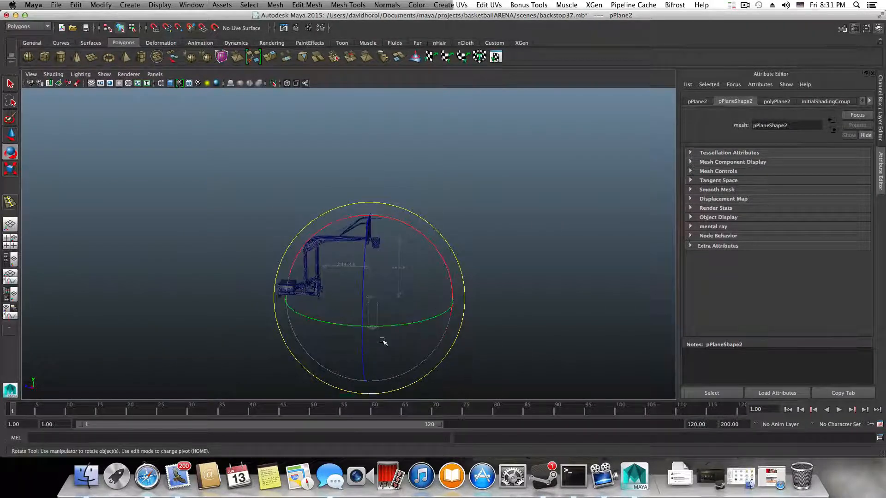
key("r")
left_click_drag(368, 297, 415, 316)
key("w")
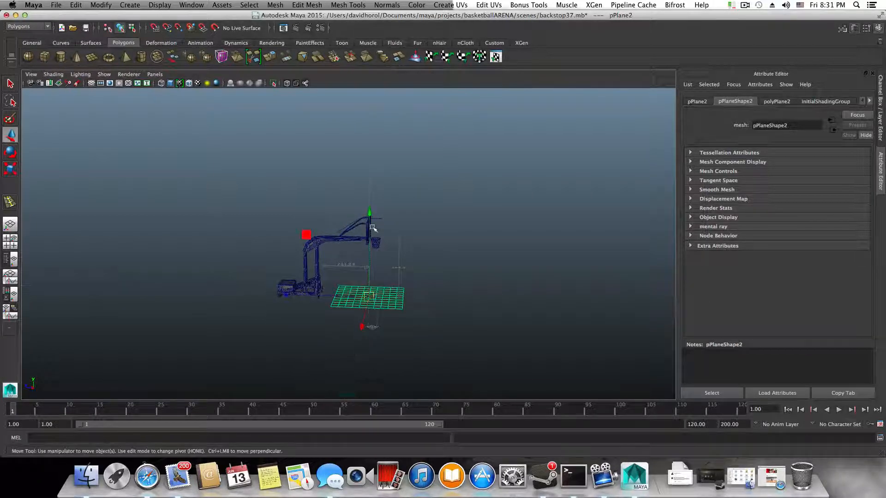
left_click_drag(369, 204, 368, 143)
right_click_drag(359, 260, 668, 331, "alt")
right_click_drag(409, 259, 553, 277, "alt")
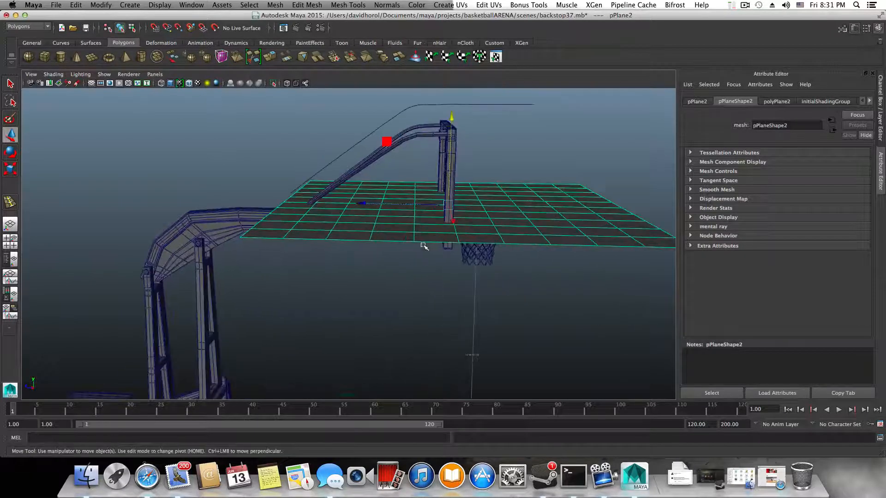
middle_click_drag(423, 245, 274, 345, "alt")
left_click_drag(274, 345, 340, 273, "alt")
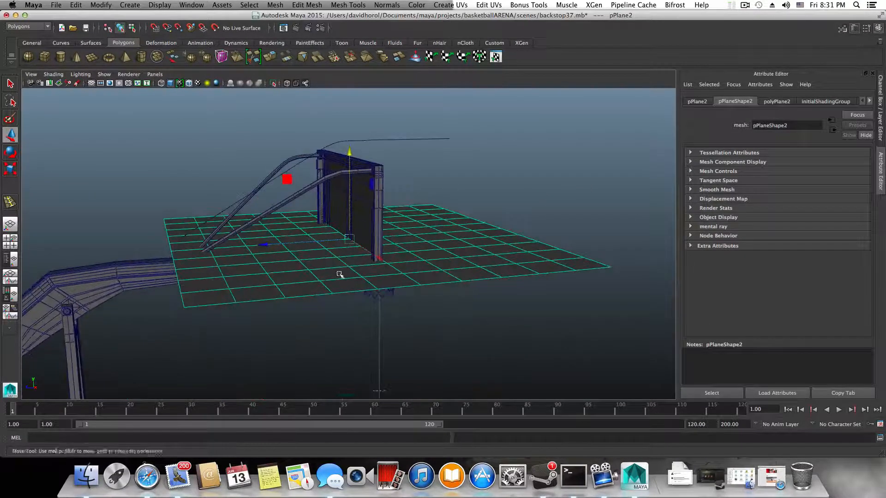
- Set the plane's width and height subdivisions to 1 each
left_click(779, 101)
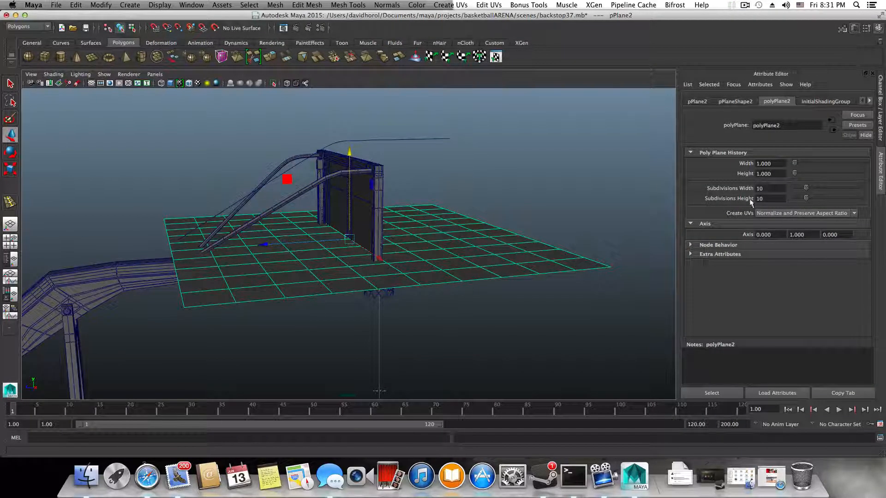
left_click_drag(805, 189, 794, 188)
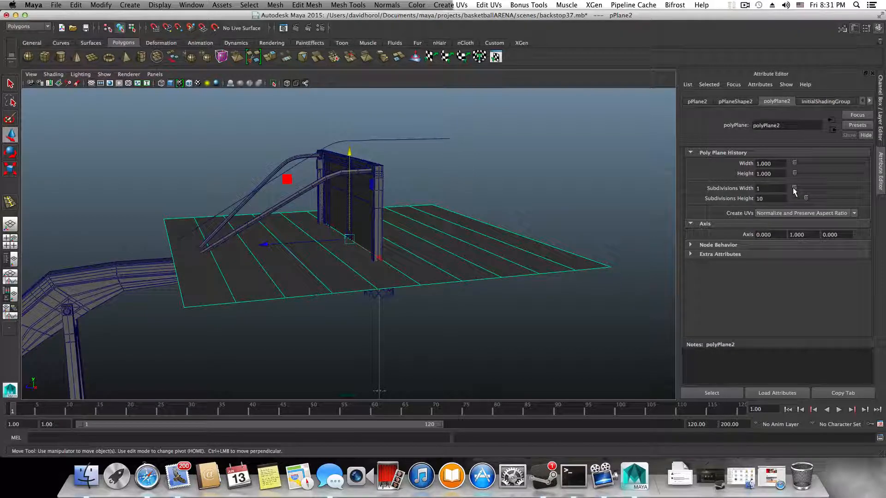
left_click_drag(793, 187, 794, 201)
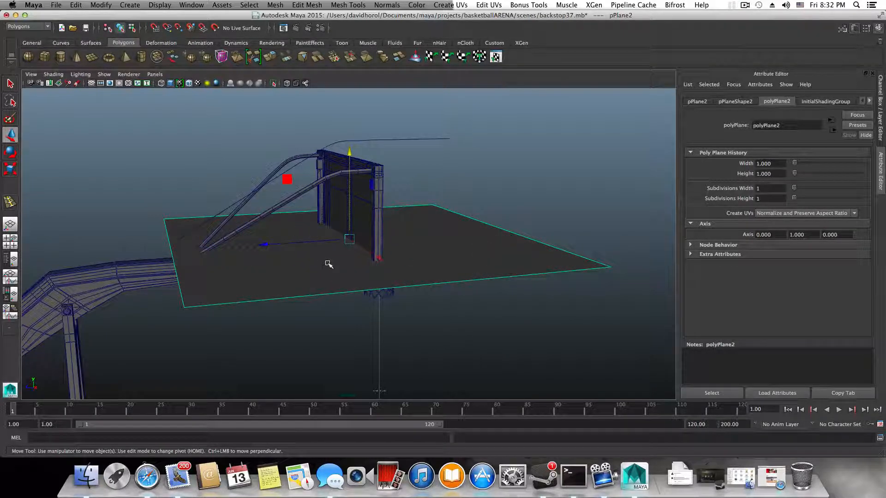
- Move the plane back beneath the tubes' lower ends at a height of about 310 and scale it down to about 66
left_click_drag(329, 264, 384, 302, "alt")
middle_click_drag(384, 303, 380, 162, "alt")
left_click_drag(332, 189, 232, 272)
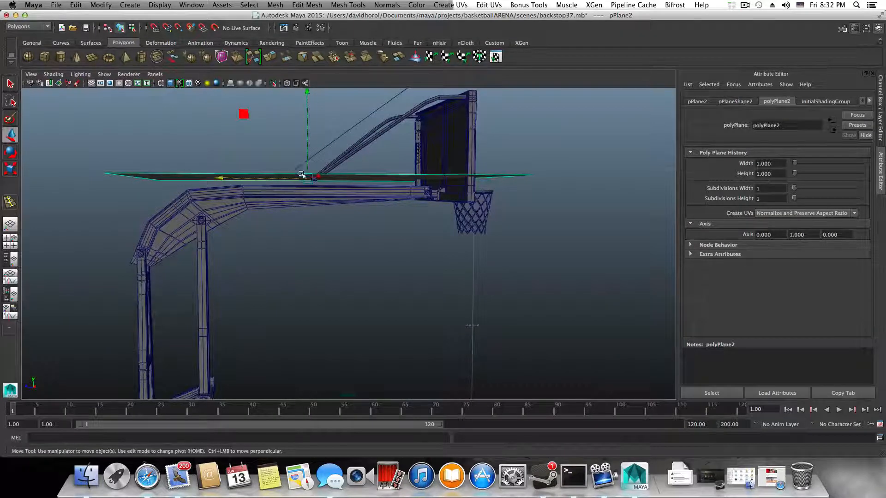
middle_click_drag(303, 173, 304, 226, "alt")
left_click_drag(310, 135, 312, 141)
key("r")
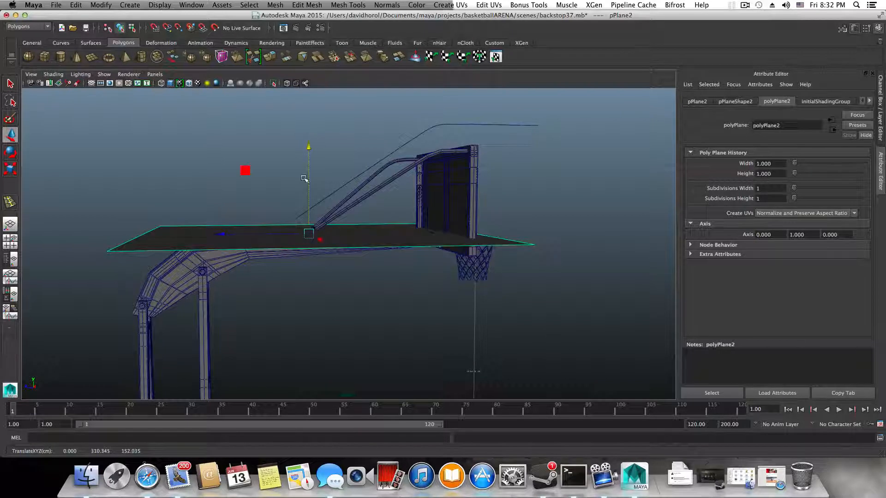
left_click_drag(307, 178, 174, 271, "alt")
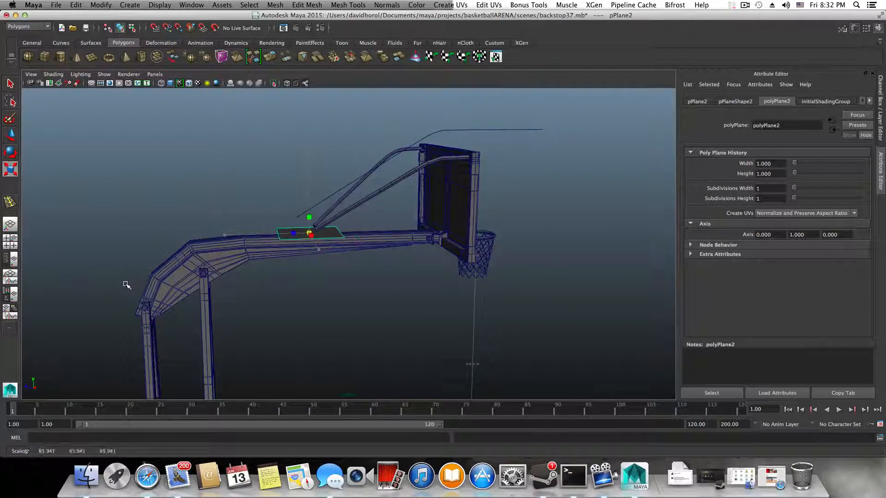
left_click_drag(176, 283, 297, 312, "alt")
- Scale the plane further down to about 12.6 so it fits the width of the support arm's top
left_click_drag(356, 306, 337, 217, "alt")
key("w")
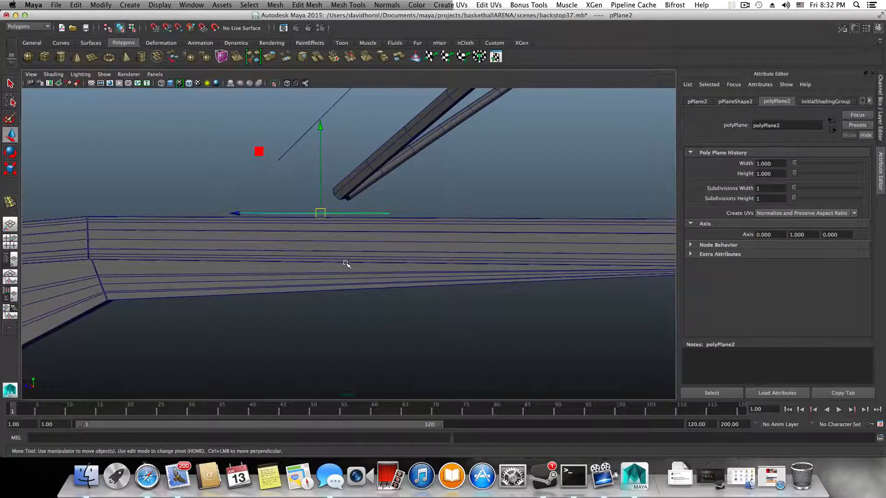
mouse_move(346, 264)
left_mouse_down("alt")
mouse_move(361, 300)
mouse_move(389, 317)
mouse_move(332, 271)
left_mouse_up("alt")
key("r")
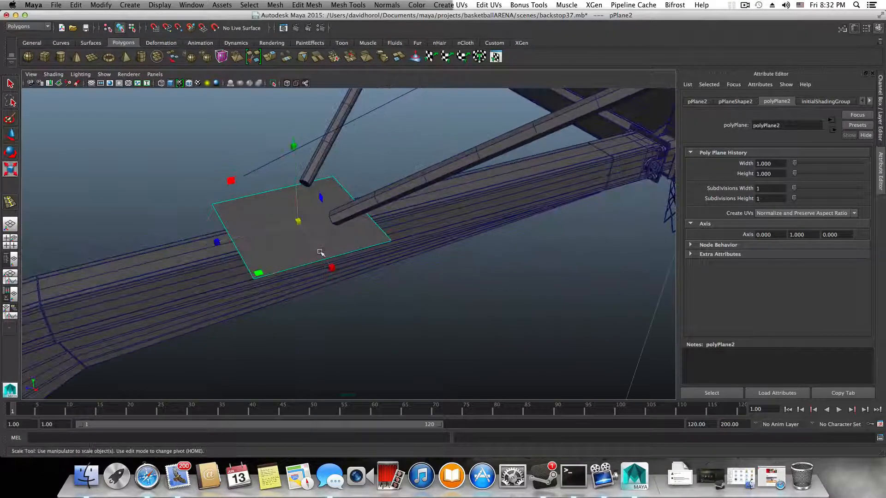
left_click_drag(298, 222, 274, 264)
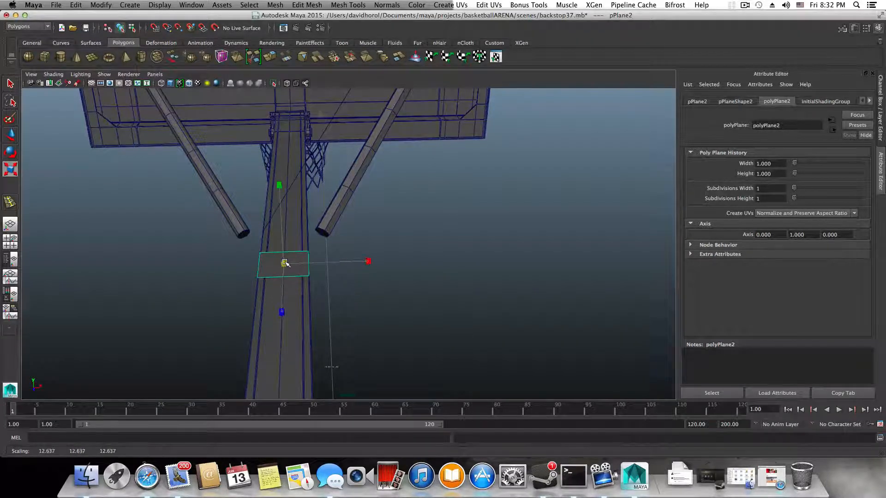
left_click_drag(306, 289, 292, 305, "alt")
left_click_drag(277, 254, 198, 240)
- Set the plane onto the arm's top surface at a height of about 309.3 and shift it slightly back from the tube ends
right_click_drag(198, 240, 421, 293, "alt")
left_click_drag(422, 292, 387, 274, "alt")
key("w")
left_click_drag(284, 157, 360, 261)
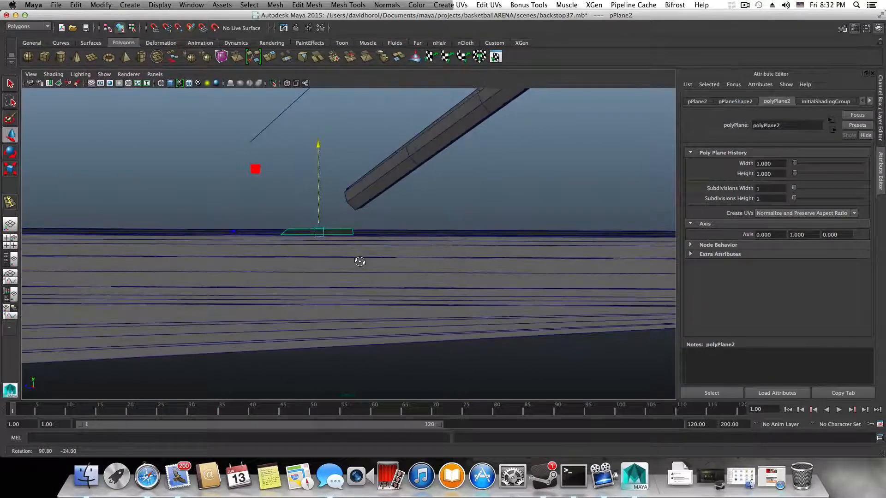
middle_click_drag(234, 231, 220, 229)
left_click_drag(257, 245, 276, 264, "alt")
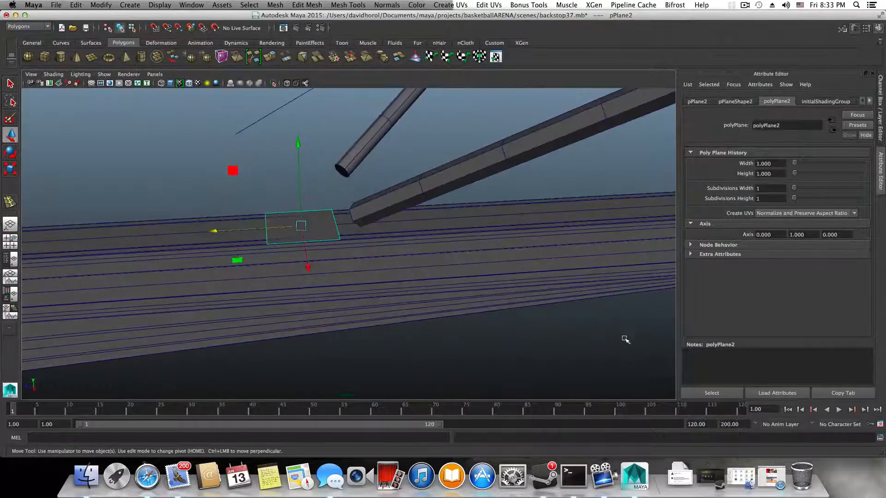
- Extrude the plane's edge nearest the tubes about 21.9 toward the backboard and 15.9 upward, following the tubes' slope
right_click_drag(610, 348, 608, 246)
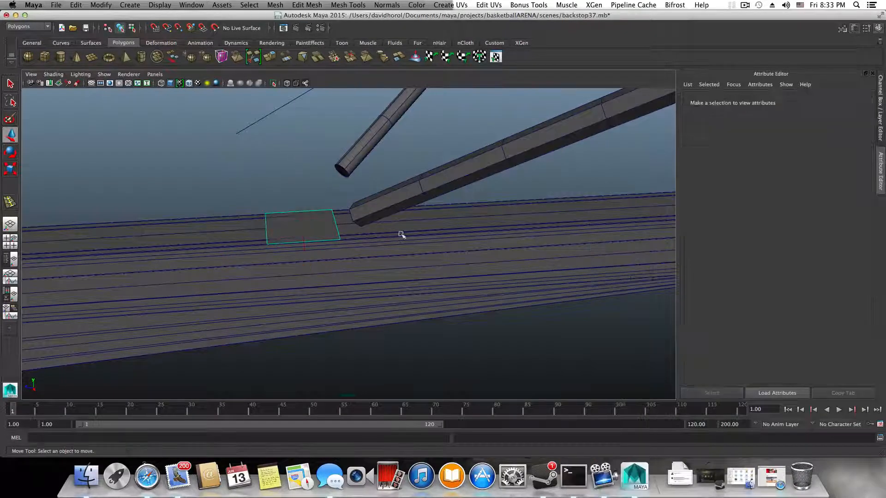
left_click(336, 223)
left_click_drag(384, 261, 374, 254, "alt")
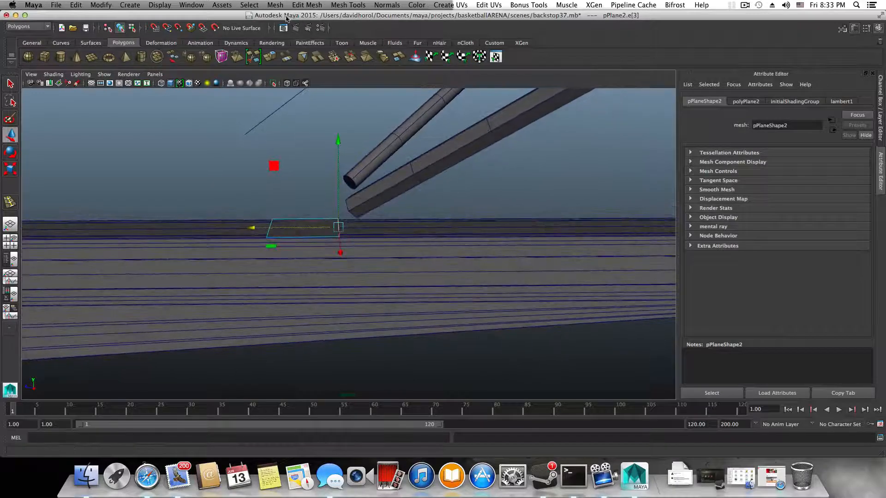
left_click(307, 4)
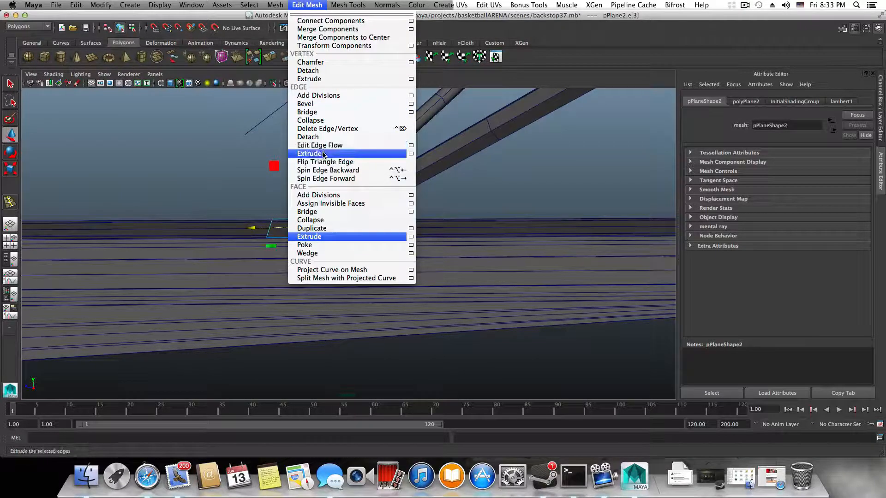
left_click(411, 154)
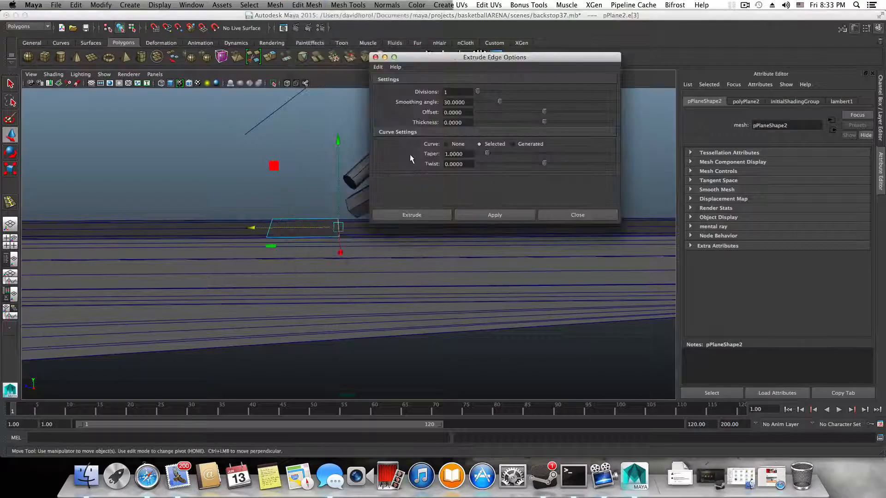
left_click(489, 214)
left_click(578, 214)
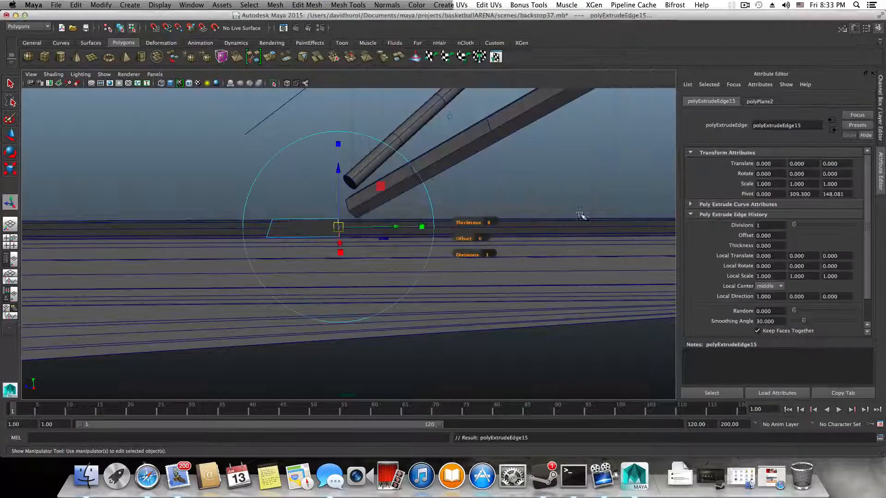
left_click_drag(395, 227, 516, 233)
left_click_drag(457, 178, 439, 91)
left_click_drag(425, 153, 401, 180, "alt")
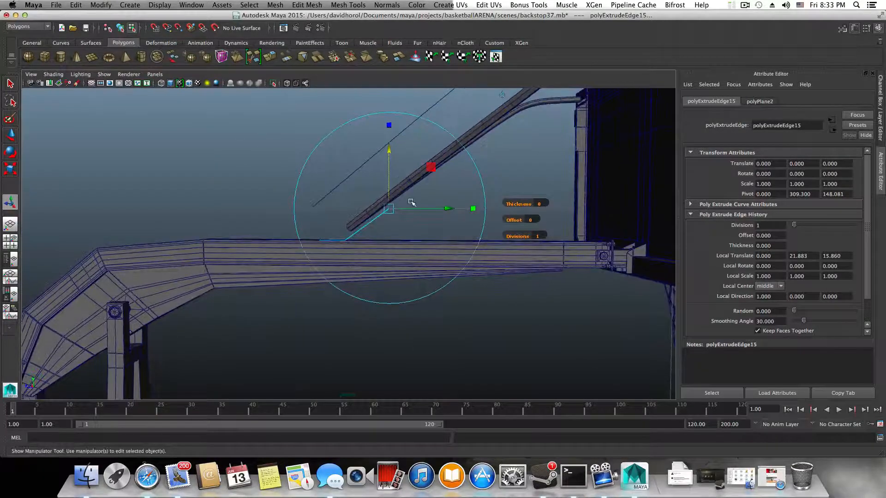
- In the side view, raise the extruded edge slightly so the sloped section runs parallel to the tubes
scroll(412, 206, "up", 2)
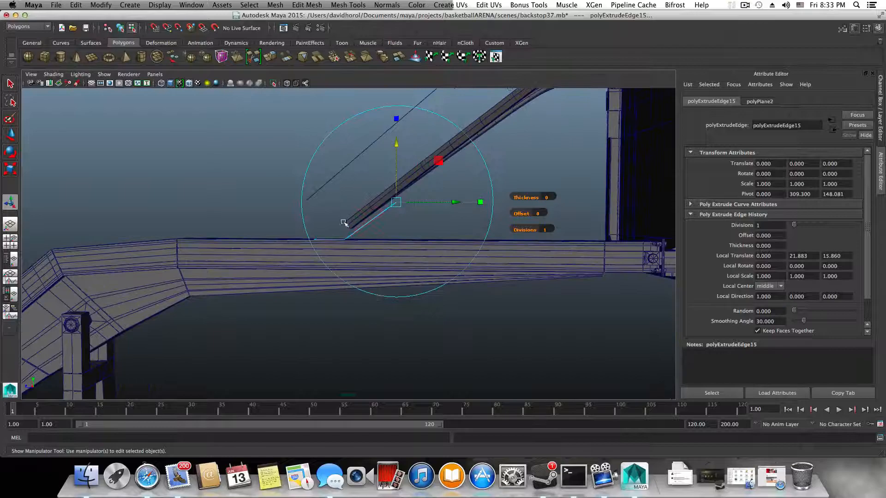
left_click(11, 242)
key("space")
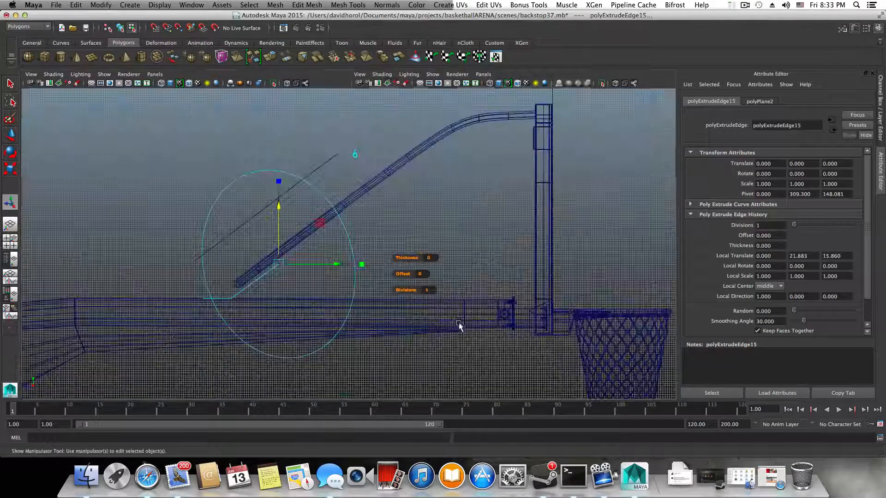
scroll(403, 250, "up", 3)
scroll(401, 254, "up", 4)
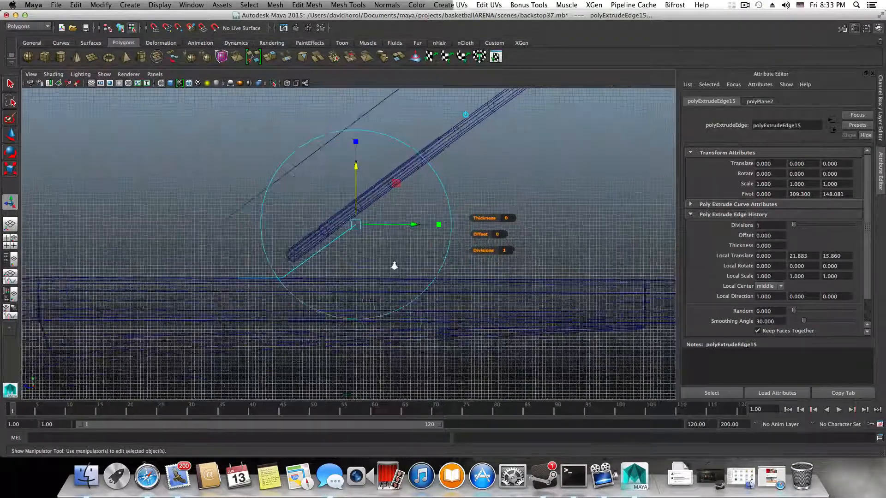
left_click_drag(357, 165, 356, 165)
scroll(364, 245, "up", 5)
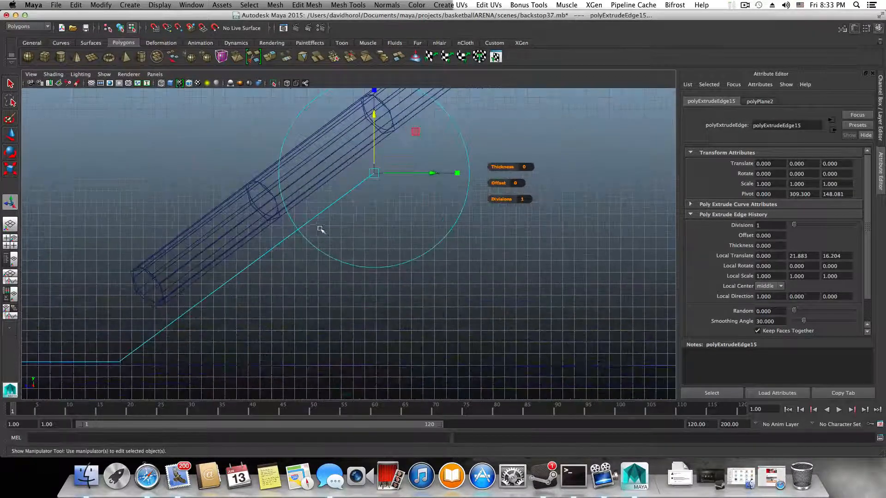
mouse_move(374, 114)
left_mouse_down()
mouse_move(374, 123)
mouse_move(372, 110)
left_mouse_up()
key("F8")
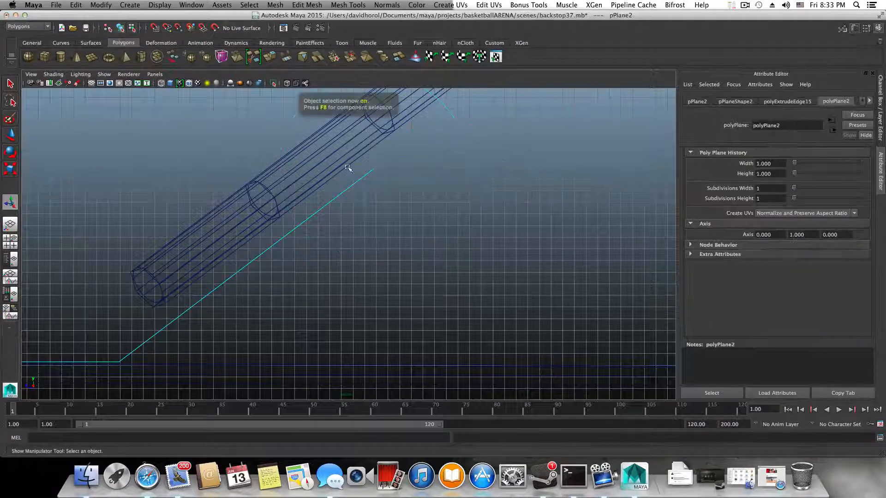
- Move the whole bent plate slightly toward the backboard and up, to about 310.0 in Y and 153.6 in Z
key("w")
left_click_drag(29, 361, 41, 362)
left_click_drag(54, 276, 56, 267)
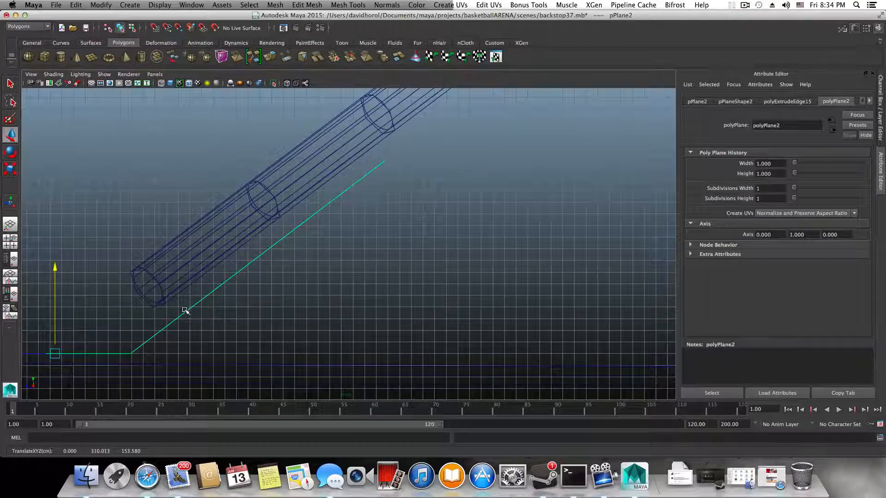
- Select the two vertices at the sloped section's upper end and raise them into the tubes, to about 331.3 in Y
right_click_drag(199, 298, 158, 269)
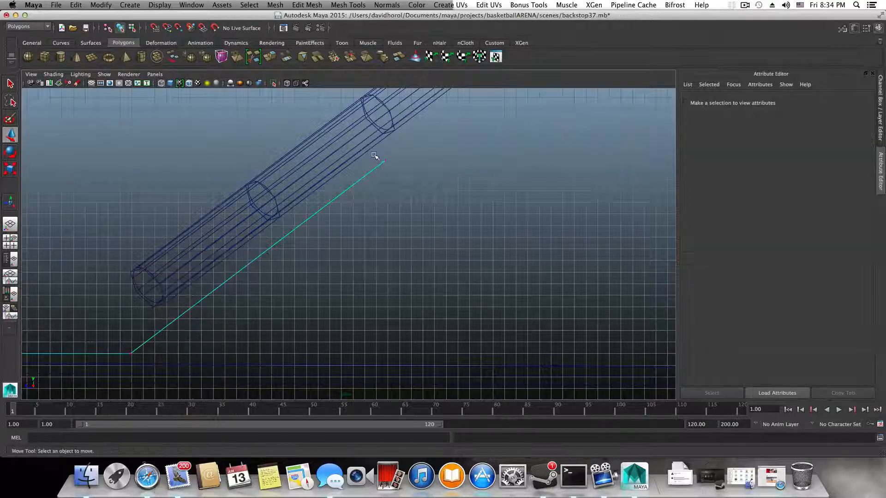
left_click_drag(413, 185, 376, 152)
left_click_drag(385, 112, 358, 58)
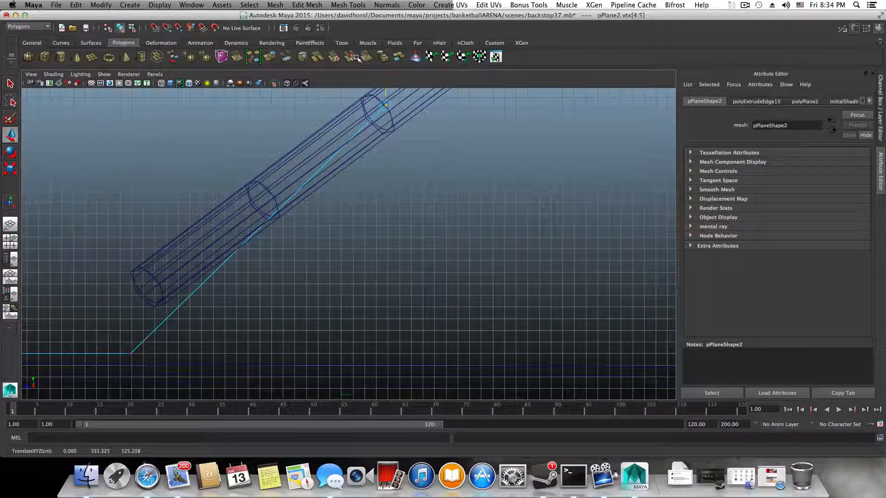
- Lower the sloped section's upper vertices to about 326.5 in Y, and move the whole plate against the tubes, to about 156.2 in Z
left_click_drag(357, 57, 369, 114)
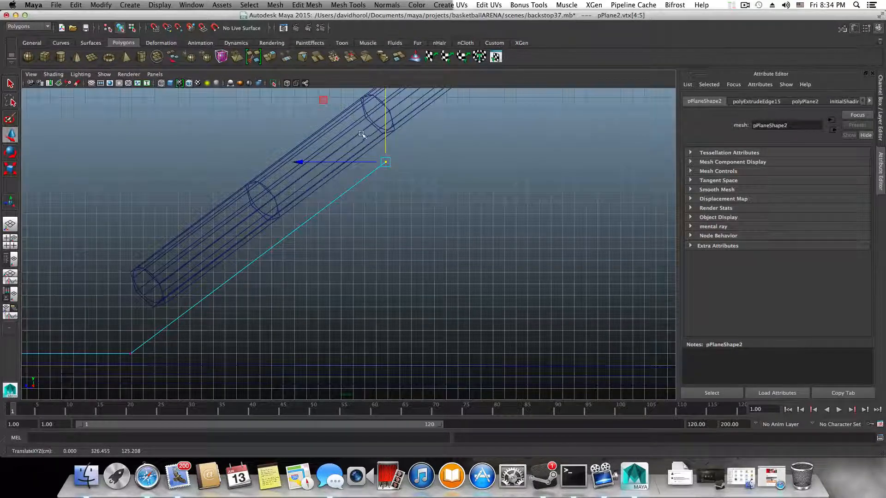
key("F8")
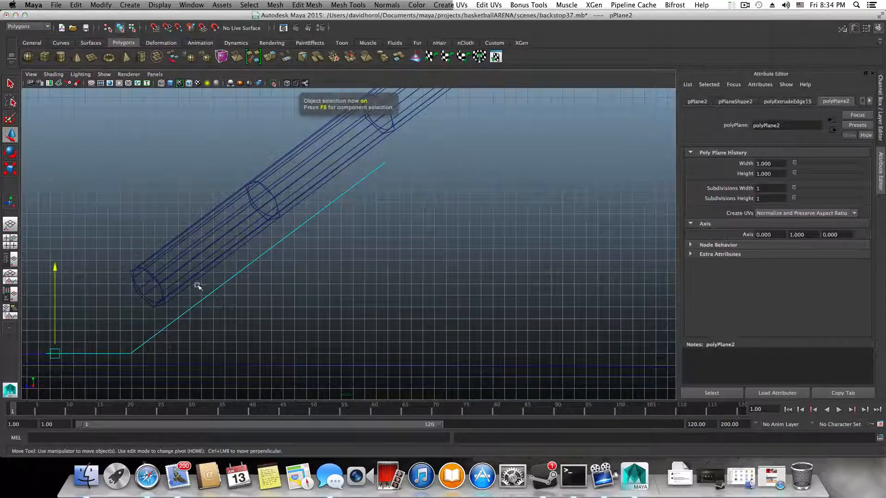
key("space")
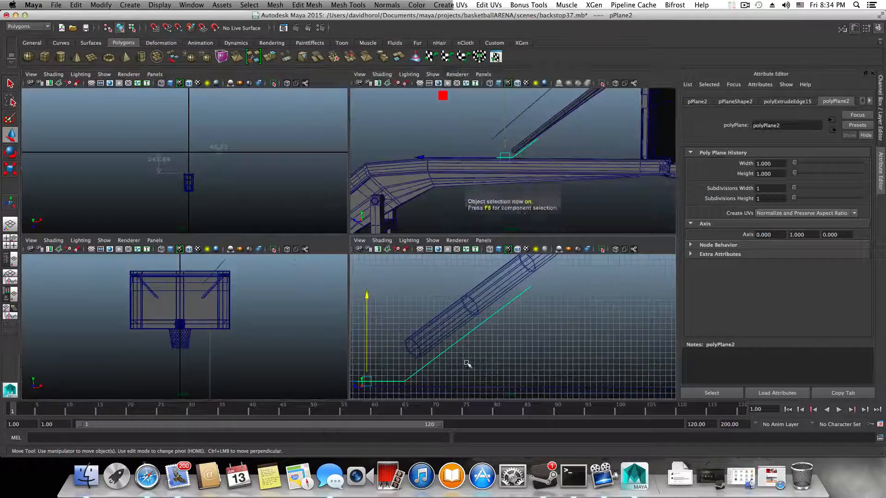
left_click_drag(392, 354, 378, 348)
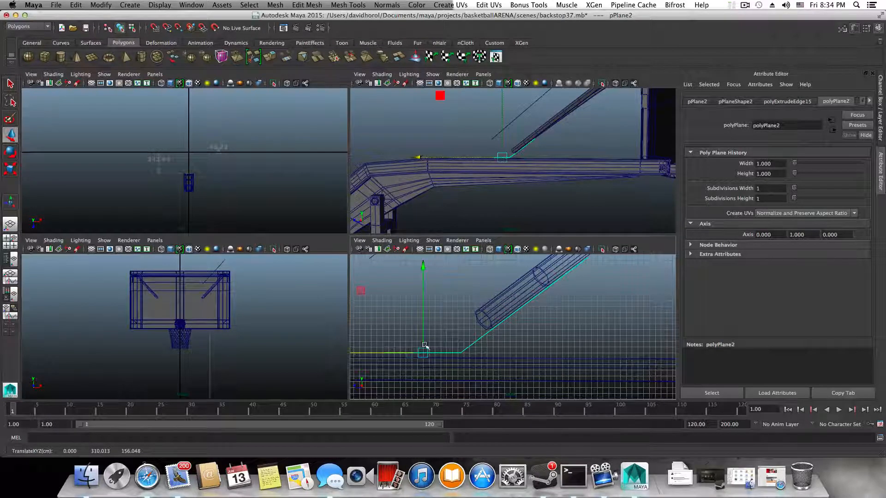
key("space")
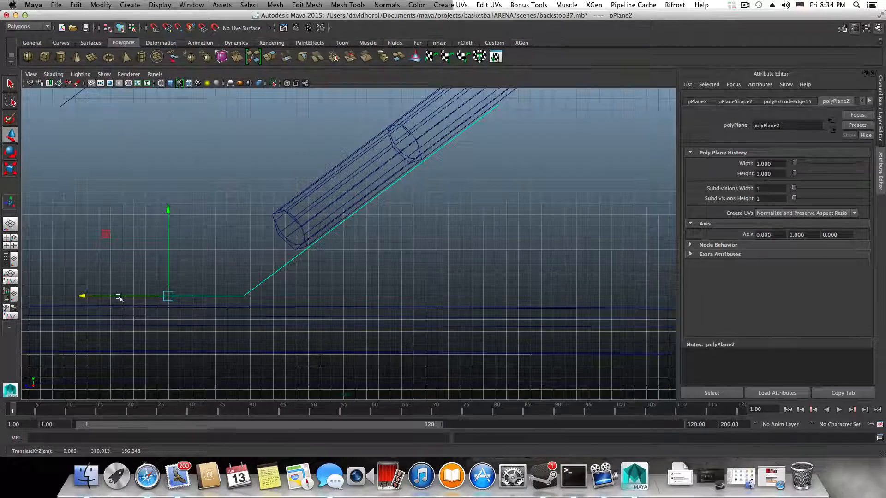
left_click_drag(91, 296, 89, 295)
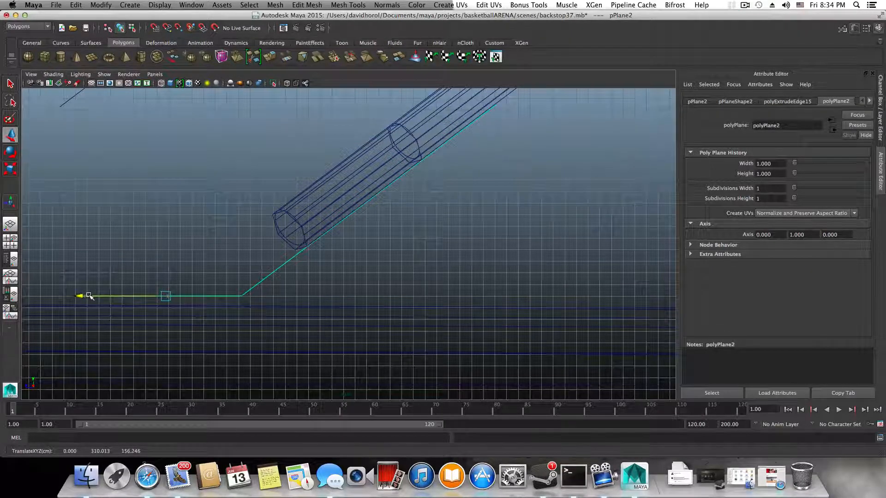
- Lower the bent plate onto the support arm at about 309.2 in Y and slide it to about 157.3 in Z
left_click_drag(165, 210, 165, 219)
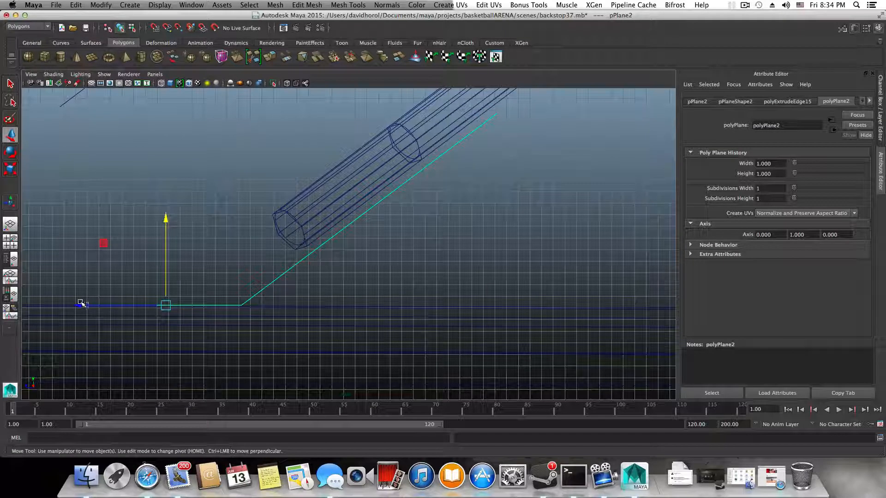
left_click(81, 303)
key("super+z")
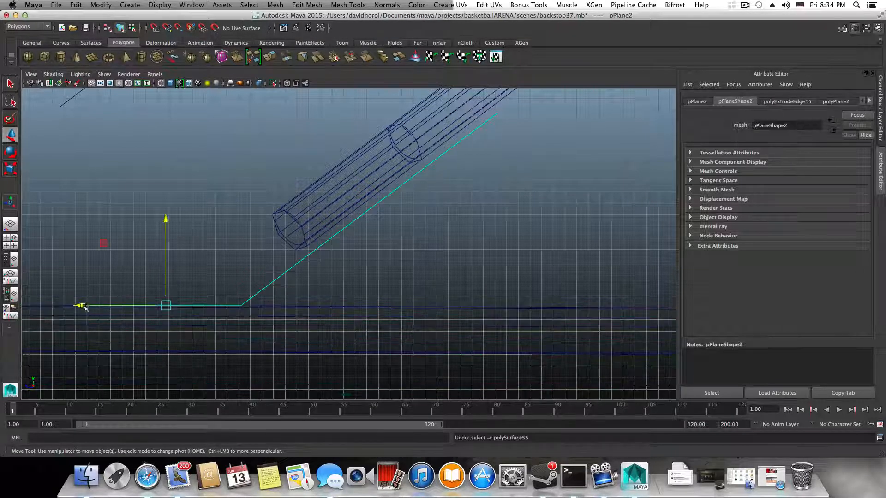
left_click_drag(81, 305, 72, 306)
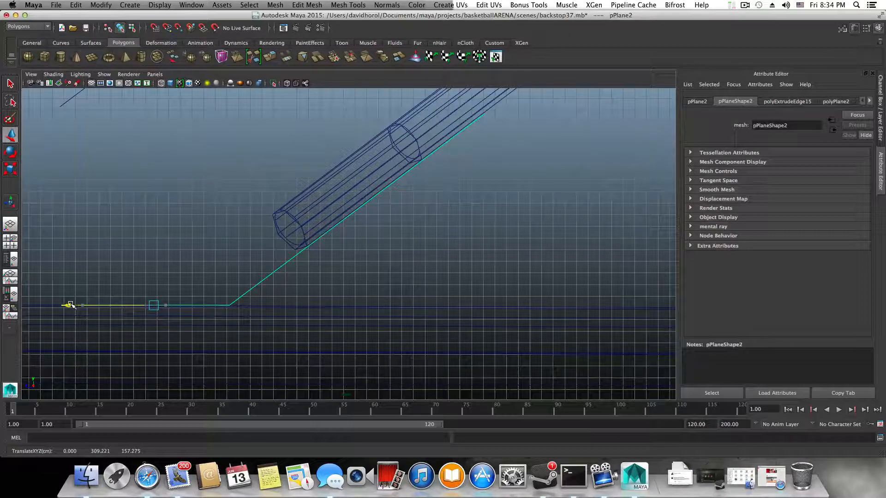
left_click_drag(70, 304, 70, 305)
- Scale the two vertices at the sloped section's upper end apart sideways so the plate flares out beneath both tubes
key("space")
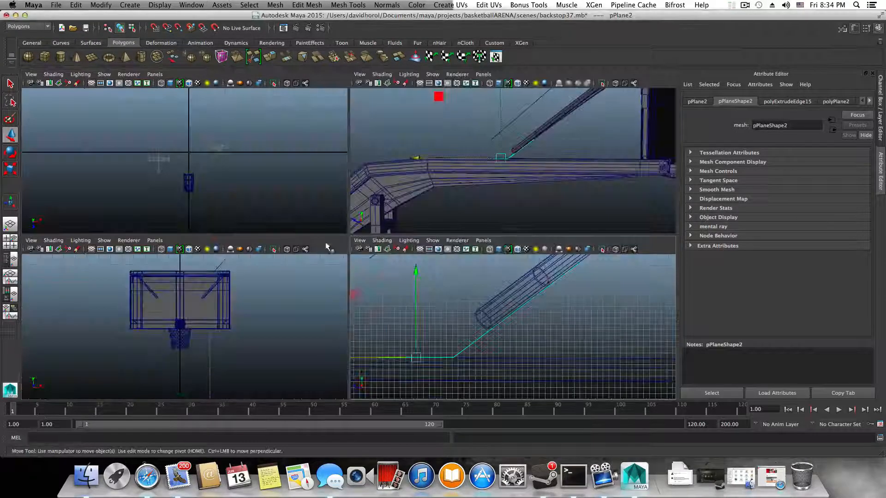
key("space")
left_click_drag(429, 198, 361, 241, "alt")
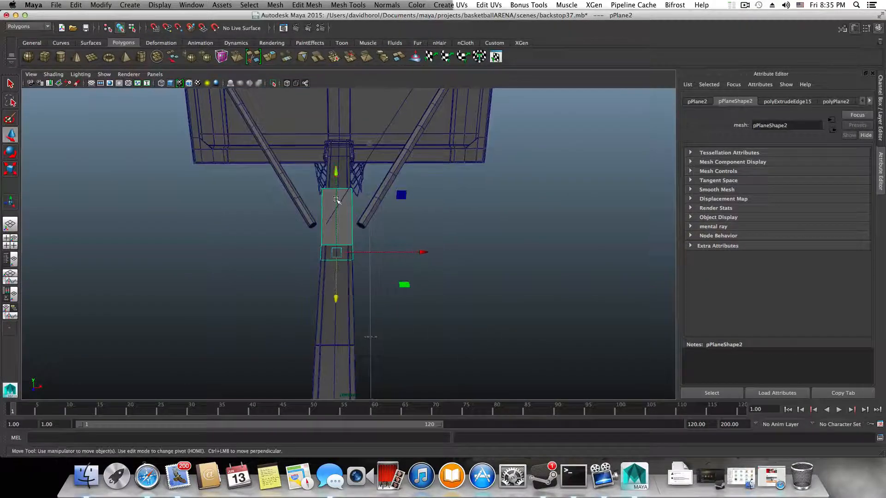
right_click_drag(533, 248, 493, 245)
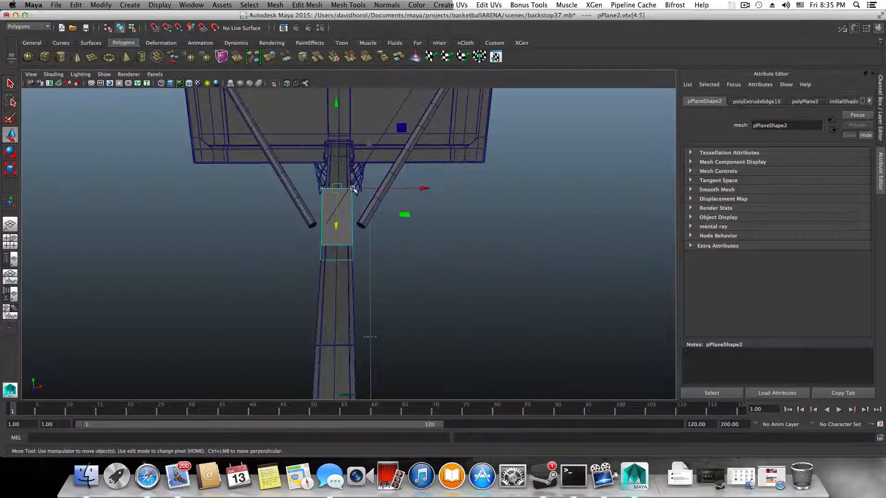
key("r")
left_click_drag(251, 187, 40, 215)
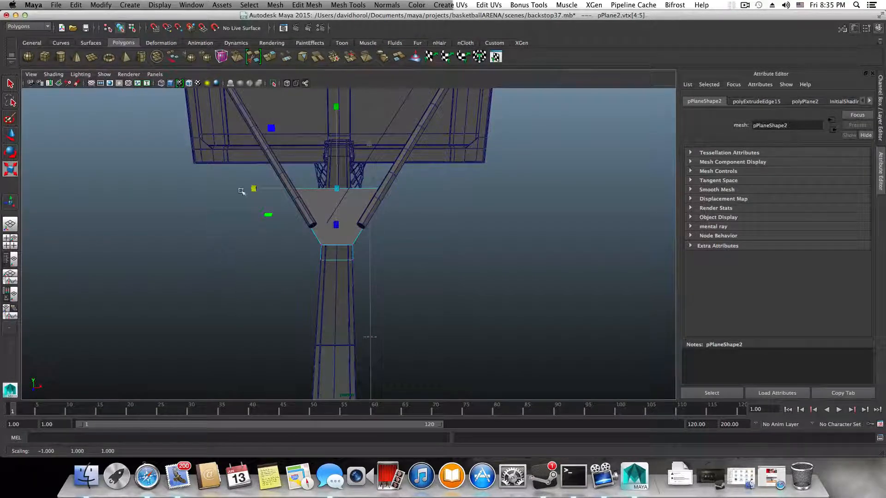
left_click_drag(251, 189, 249, 187)
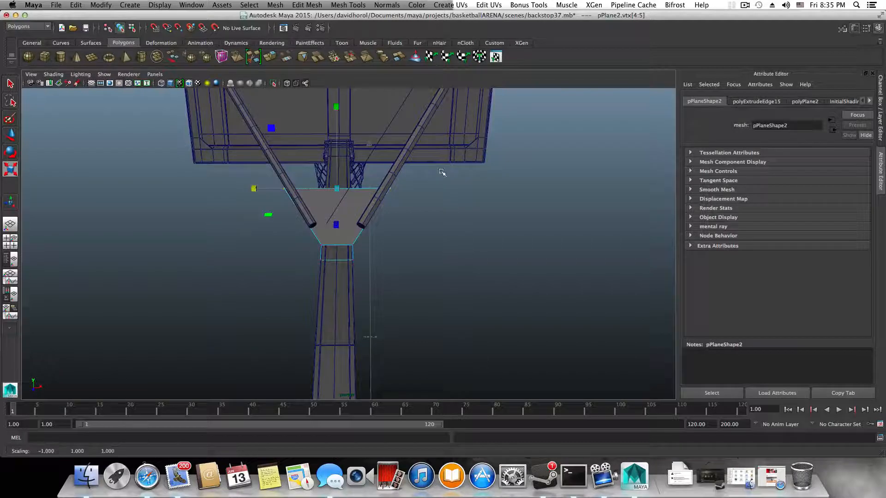
- Rotate the right-hand support tube, seen from behind the backboard, slightly so its lower end sits better over the plate
left_click_drag(442, 173, 425, 302, "alt")
left_click(402, 236)
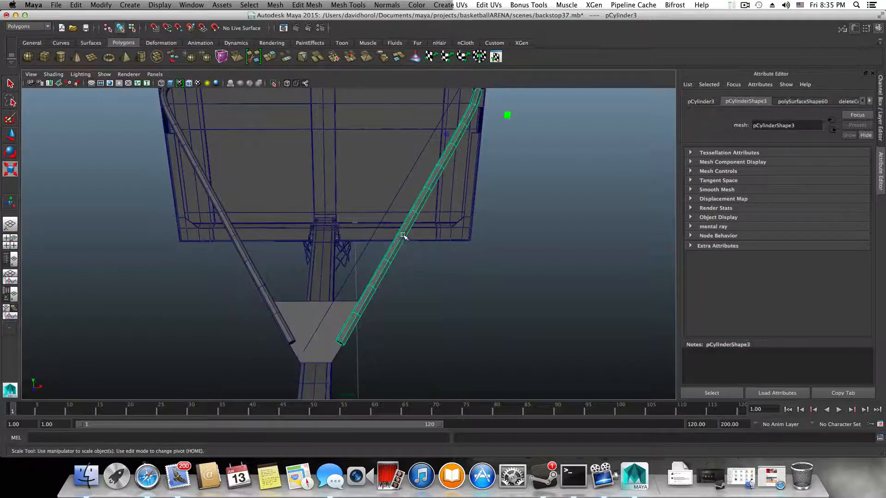
left_click_drag(495, 257, 414, 242, "alt")
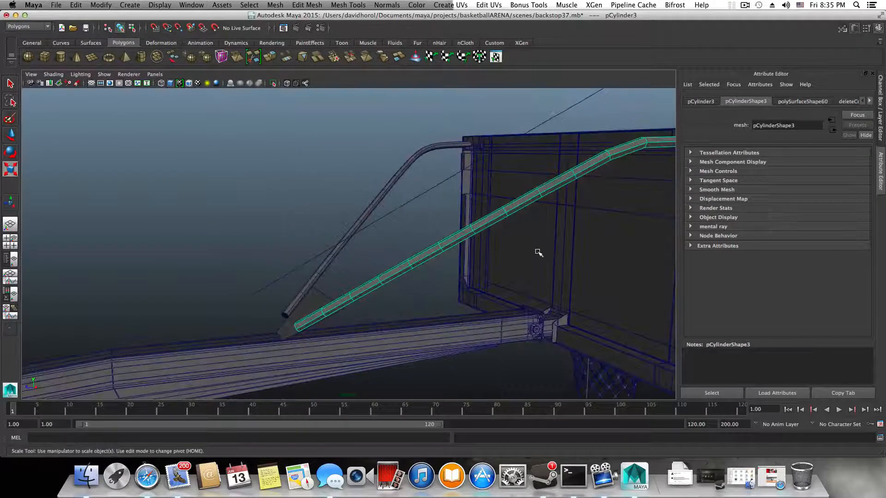
scroll(546, 254, "down", 3)
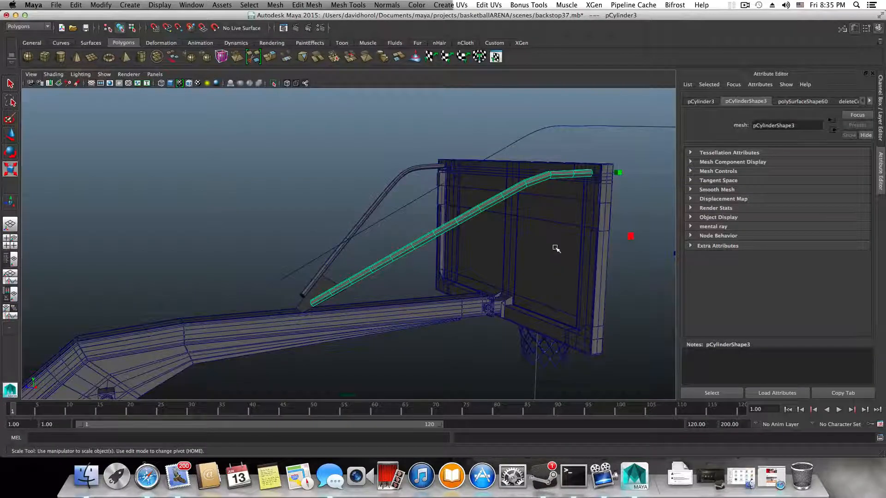
key("e")
left_click_drag(604, 255, 635, 279, "alt")
right_click_drag(635, 278, 569, 302, "alt")
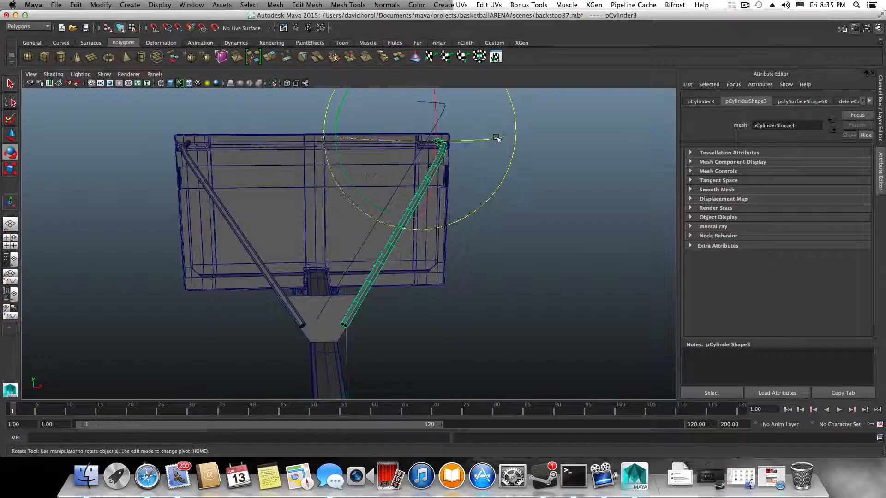
left_click(343, 170)
left_click_drag(344, 170, 221, 185)
- Rotate the opposite support tube to about 86.6 degrees in Z to match its lower end to the plate
left_click(199, 167)
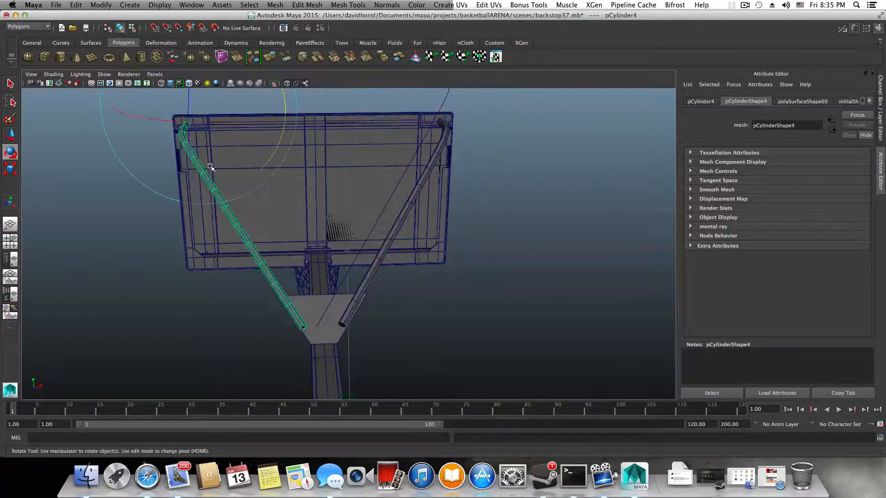
left_click_drag(283, 163, 294, 136, "alt")
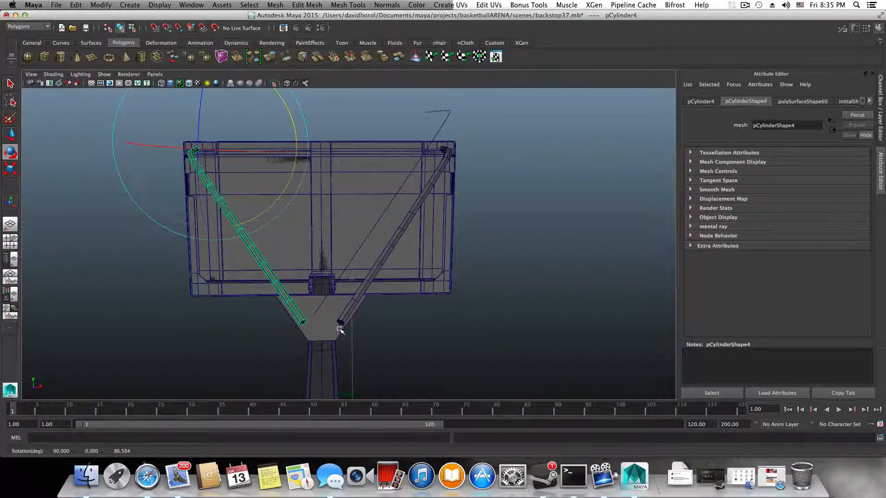
left_click_drag(346, 323, 309, 336, "alt")
- Slide the bent plate along the support arm to about 158.7 in Z so its slope rests against the tubes' undersides
key("F8")
key("F8")
left_click(308, 315)
right_click_drag(312, 343, 363, 354, "alt")
middle_click_drag(364, 354, 421, 264, "alt")
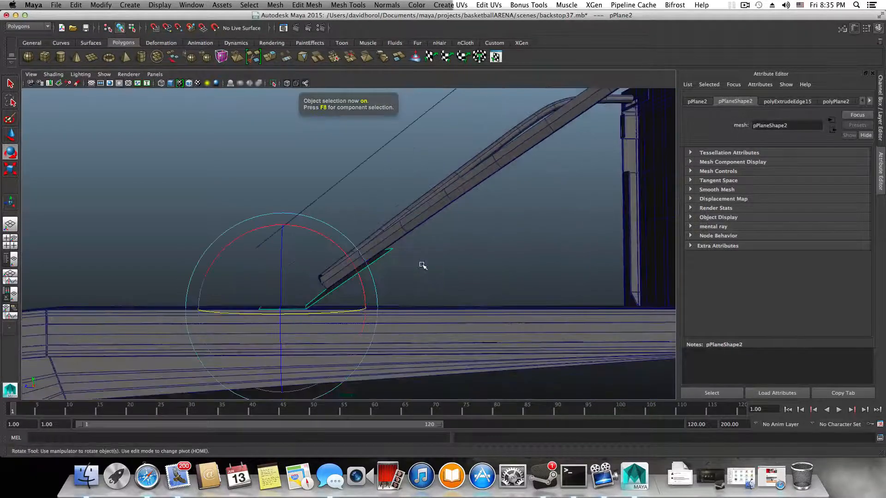
key("w")
middle_click_drag(232, 316, 189, 305)
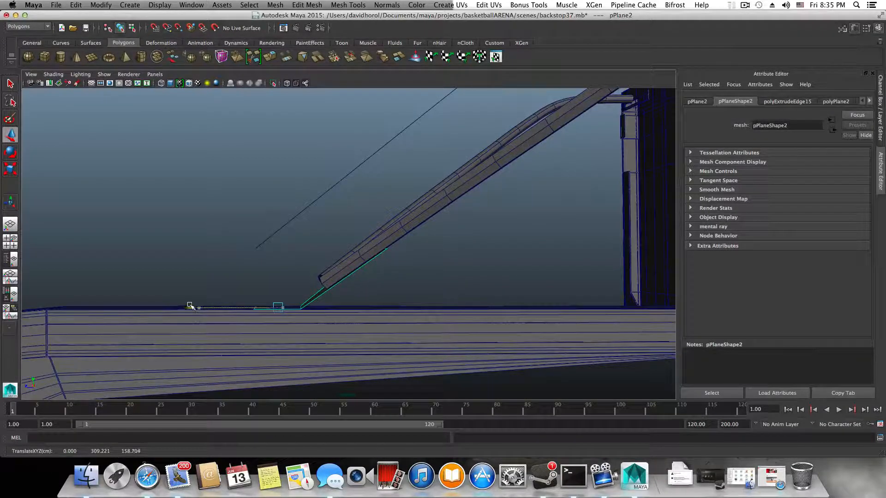
- Scale the plate's two upper vertices slightly closer together so its slanted sides follow the outer sides of the tubes
left_click_drag(189, 306, 293, 321, "alt")
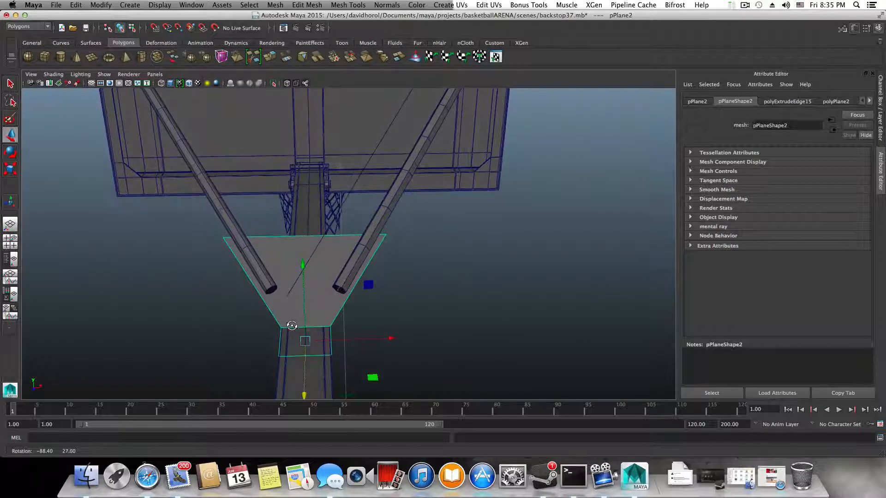
right_click_drag(520, 268, 480, 269)
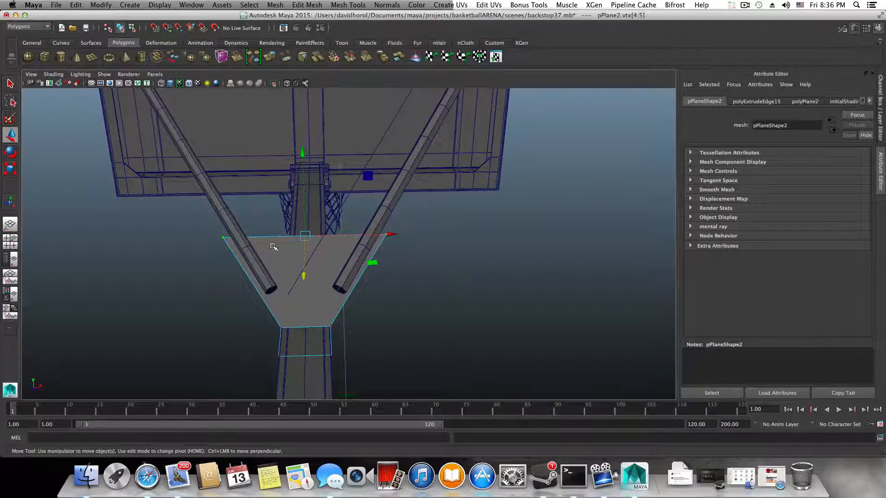
key("r")
left_click_drag(223, 237, 223, 237)
- Narrow the plate's flat base slightly to fit the support arm, and fine-tune the width of its upper edge
left_click_drag(259, 322, 342, 373)
left_click_drag(220, 342, 222, 342)
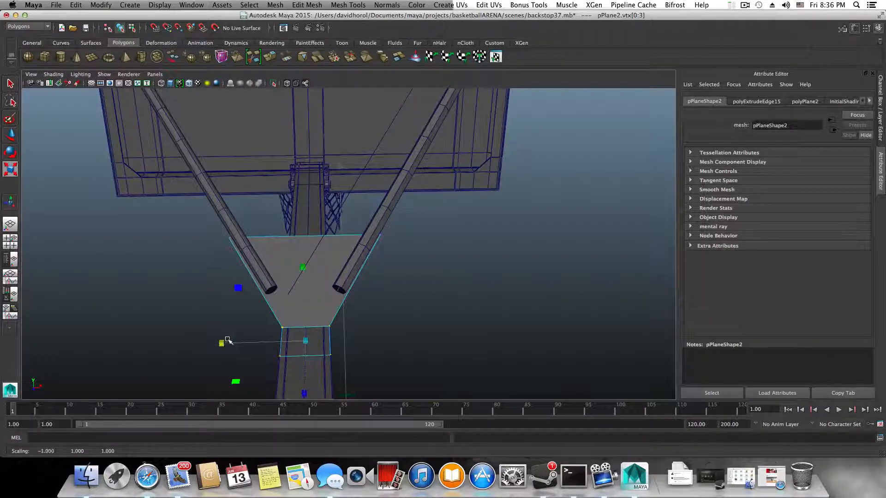
left_click_drag(220, 225, 408, 271)
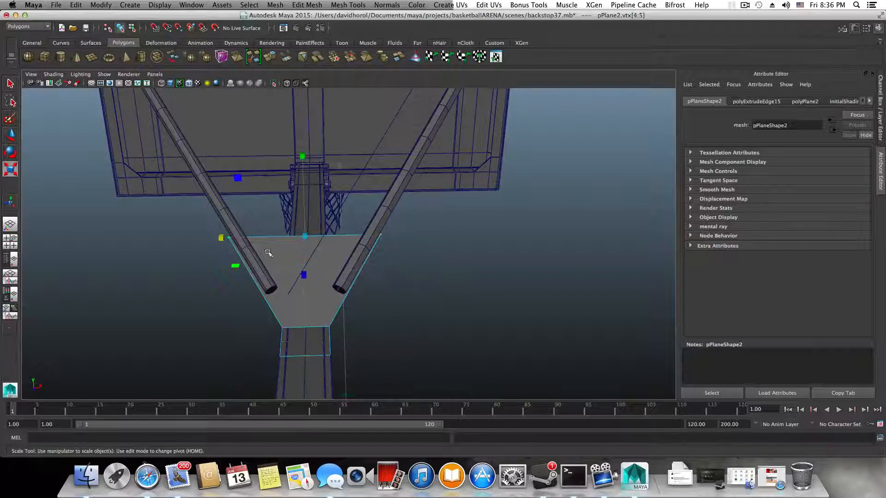
left_click_drag(220, 237, 220, 236)
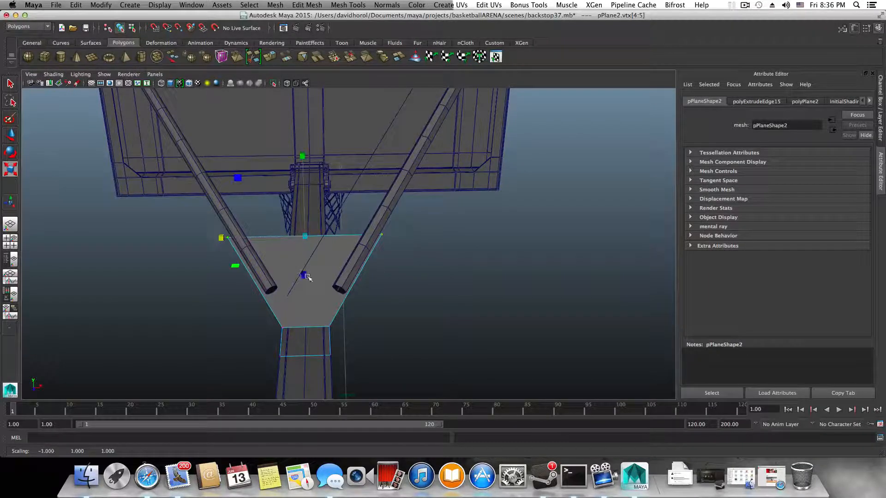
- Return to object selection and isolate the bent plate in the perspective view
left_click_drag(306, 276, 312, 310, "alt")
key("F8")
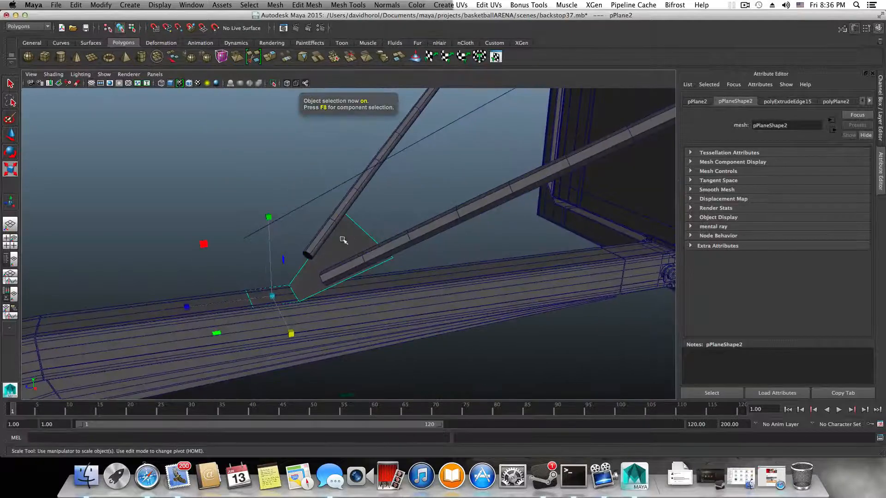
left_click(273, 83)
left_click_drag(350, 249, 403, 234, "alt")
- Append a triangular gusset face between the slanted side edge and the adjoining base edge on one side of the bent plate
left_click(339, 4)
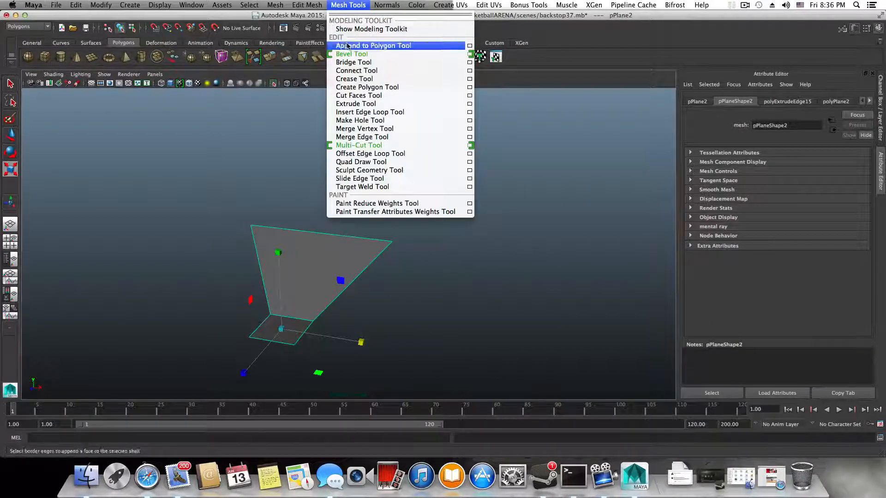
mouse_move(305, 5)
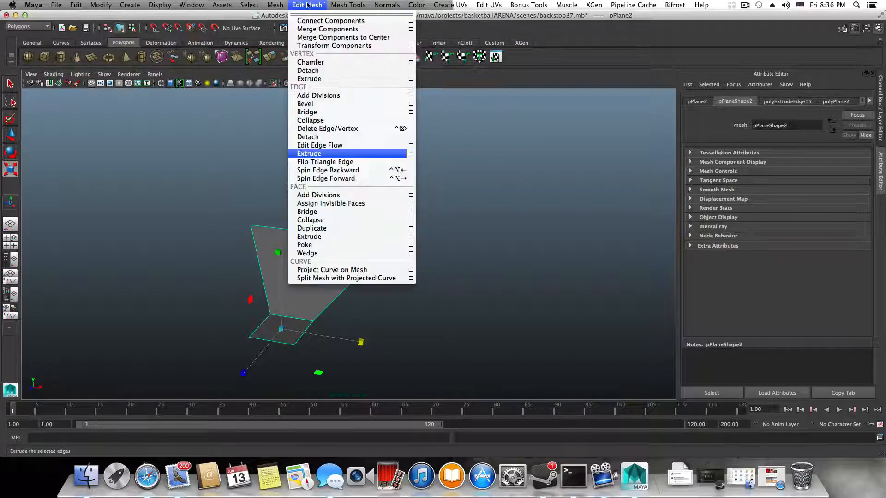
mouse_move(334, 4)
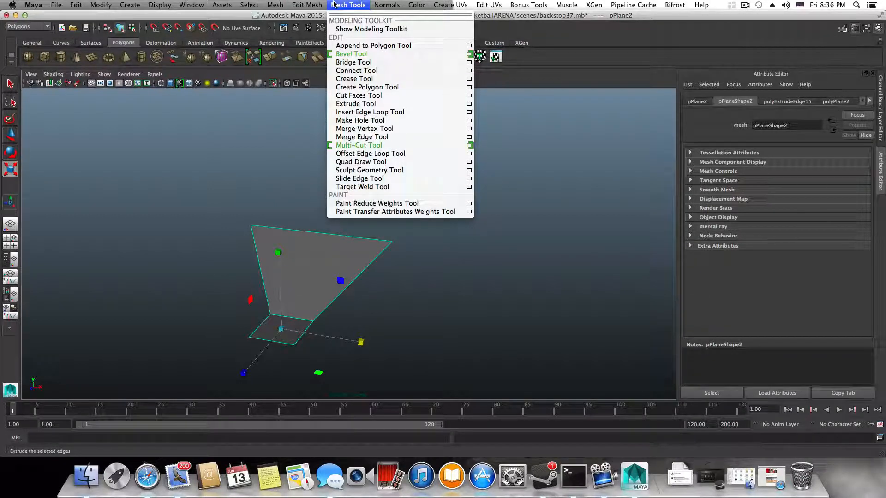
left_click(364, 47)
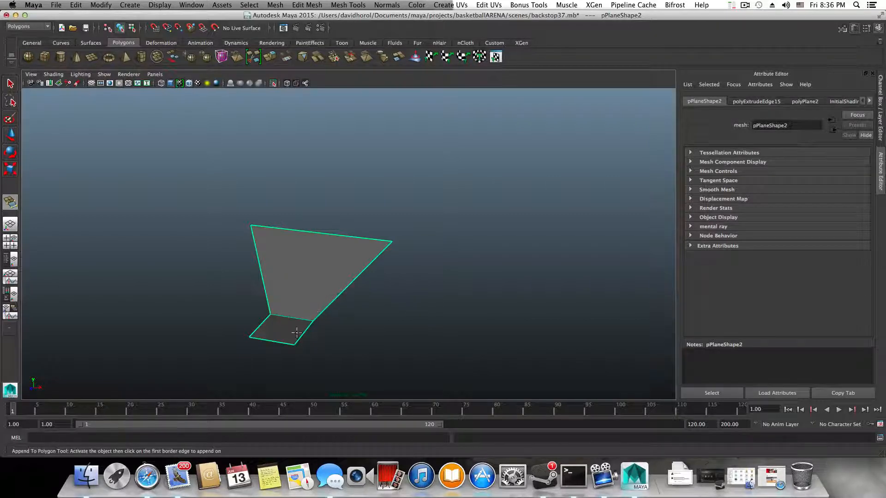
left_click(357, 275)
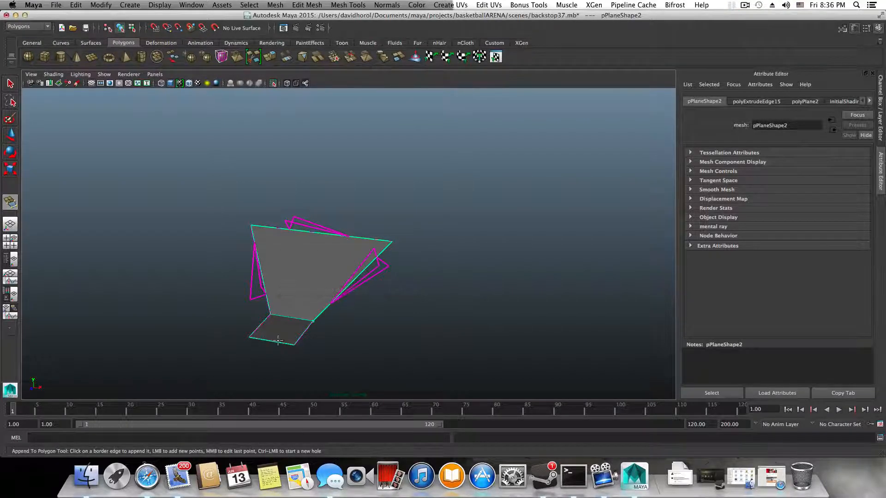
left_click_drag(279, 340, 355, 343, "alt")
middle_click_drag(352, 341, 301, 306, "alt")
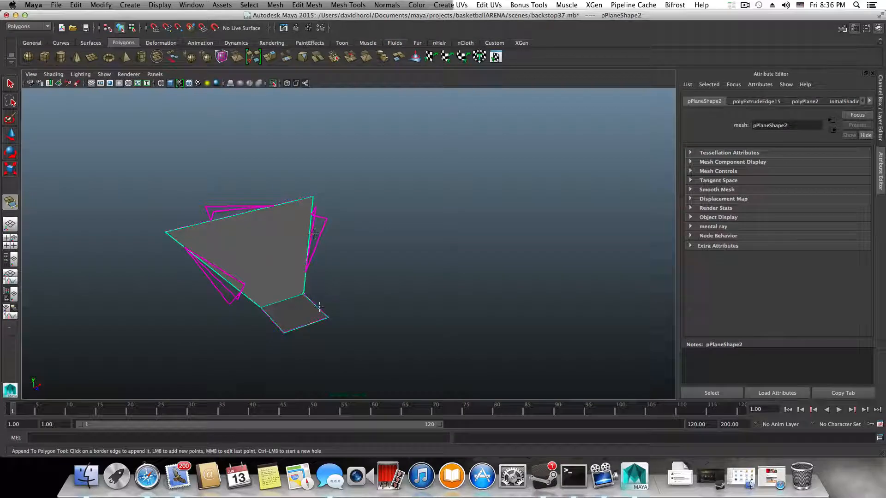
left_click(316, 302)
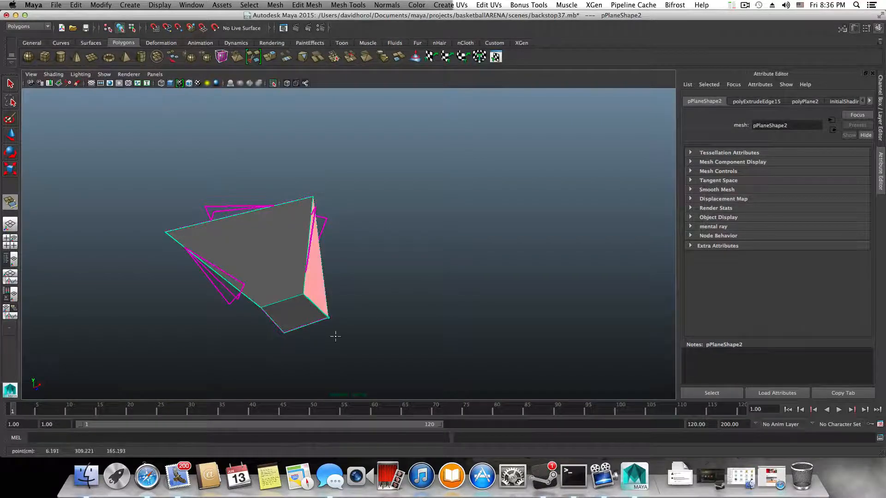
key("Return")
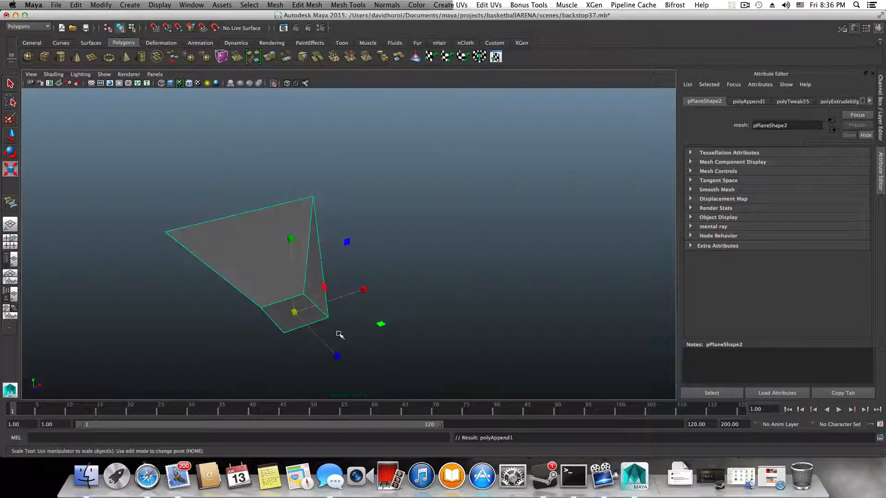
- Append a matching triangular gusset face on the opposite side of the bent plate
left_click_drag(358, 326, 378, 320, "alt")
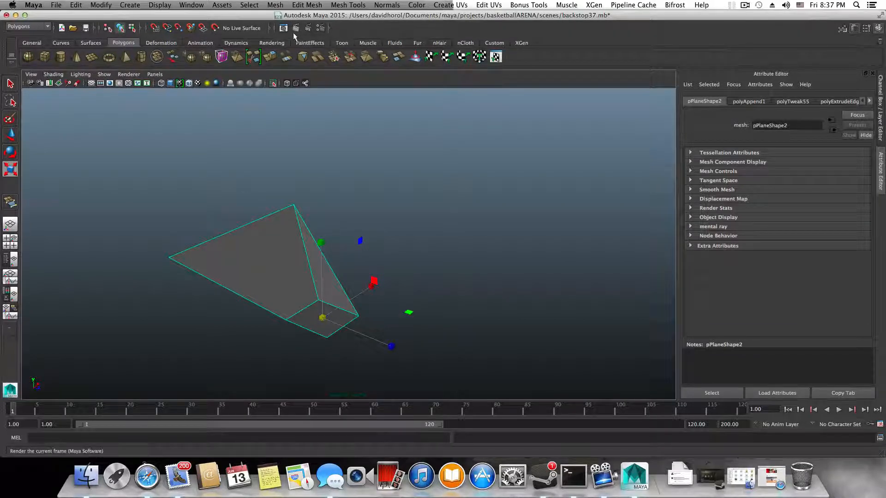
key("g")
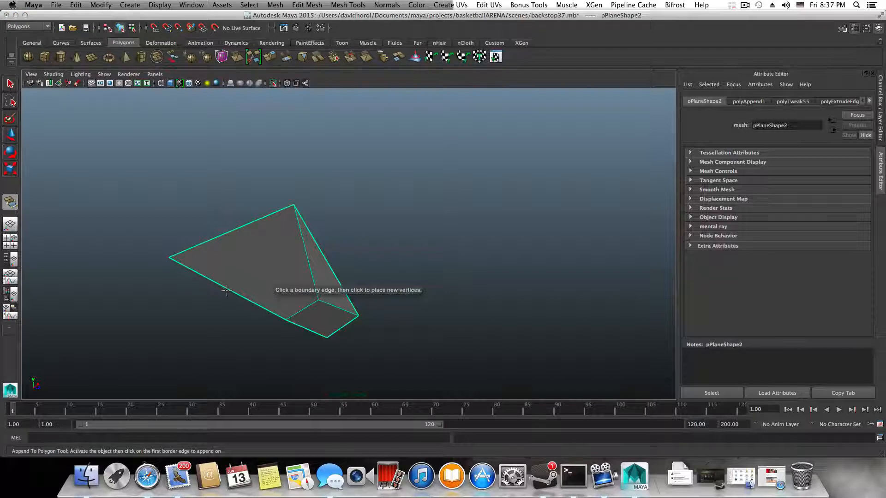
left_click_drag(237, 298, 206, 295, "alt")
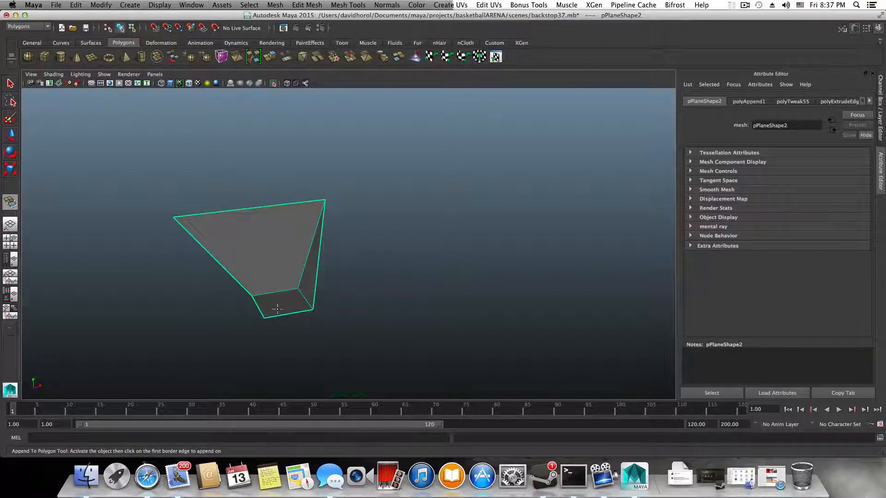
scroll(292, 294, "down", 2)
scroll(283, 287, "up", 3)
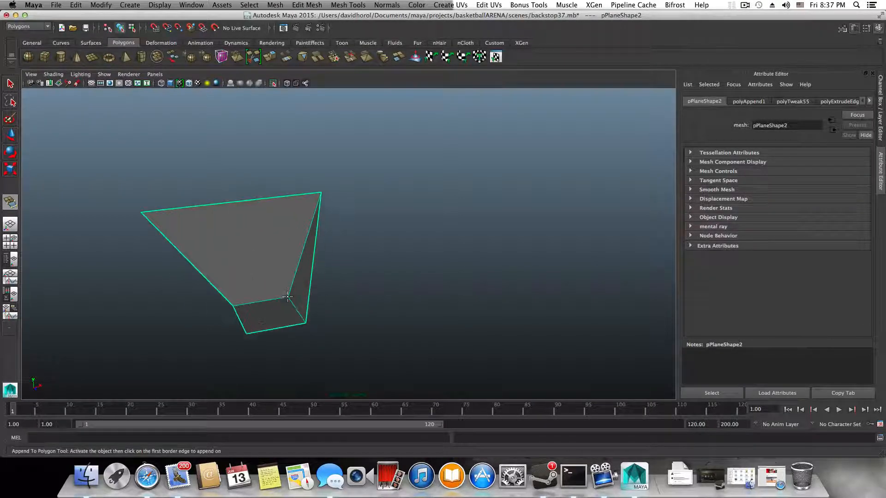
left_click(176, 256)
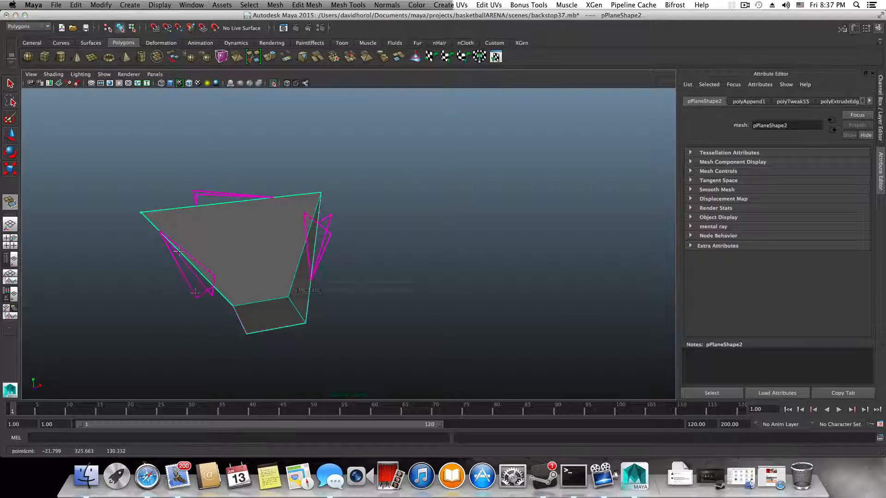
left_click(238, 324)
key("Return")
key("r")
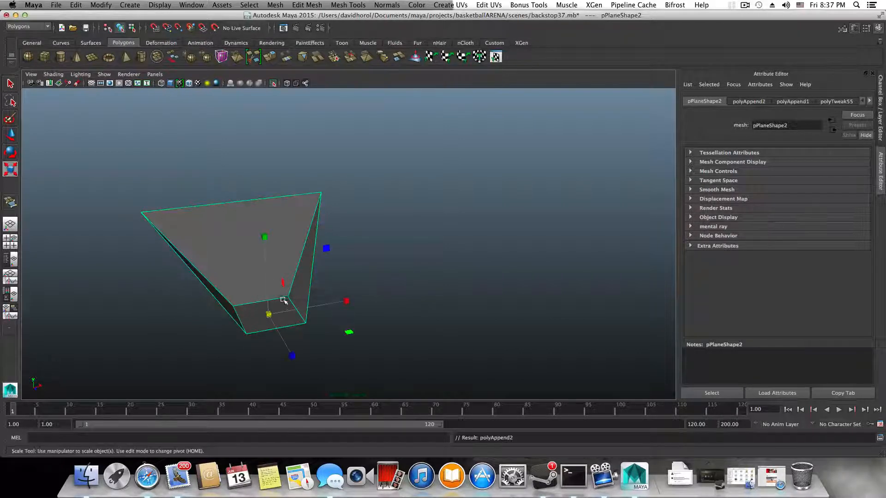
- Insert an edge loop across the plate's sloped face, parallel to the fold and just above it
left_click_drag(283, 300, 163, 288, "alt")
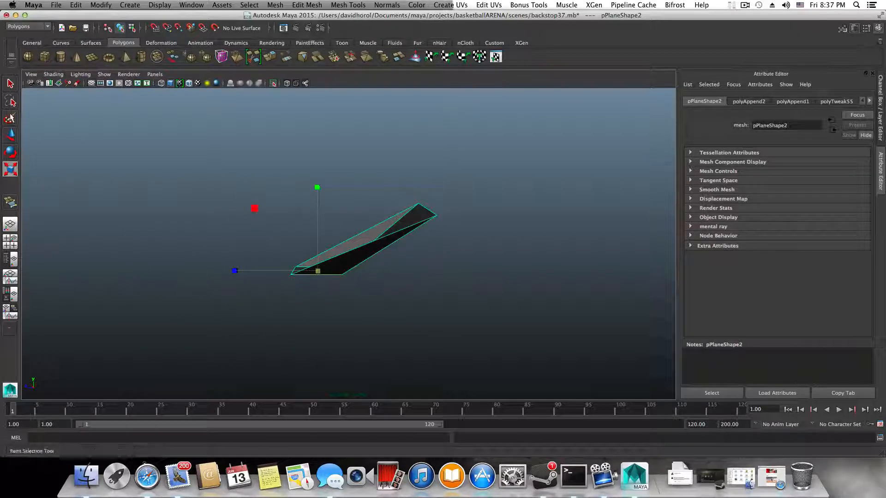
key("q")
middle_click_drag(287, 257, 270, 308, "alt")
right_click_drag(347, 312, 300, 283, "shift")
left_click_drag(340, 337, 530, 354, "alt")
middle_click_drag(304, 369, 383, 310, "alt")
right_click_drag(383, 310, 498, 355, "alt")
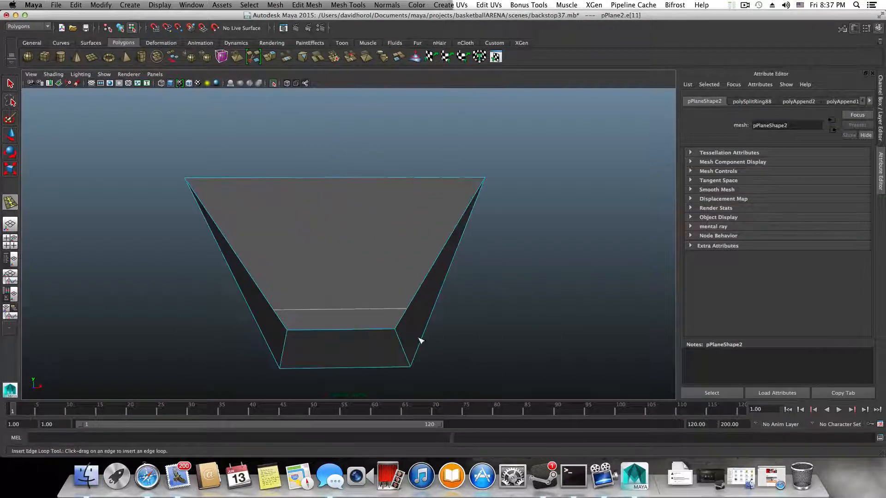
- Multi-Cut one side gusset from the end of the new edge loop to the gusset's outer edge, near the base
left_click_drag(420, 341, 413, 300, "alt")
left_click(348, 5)
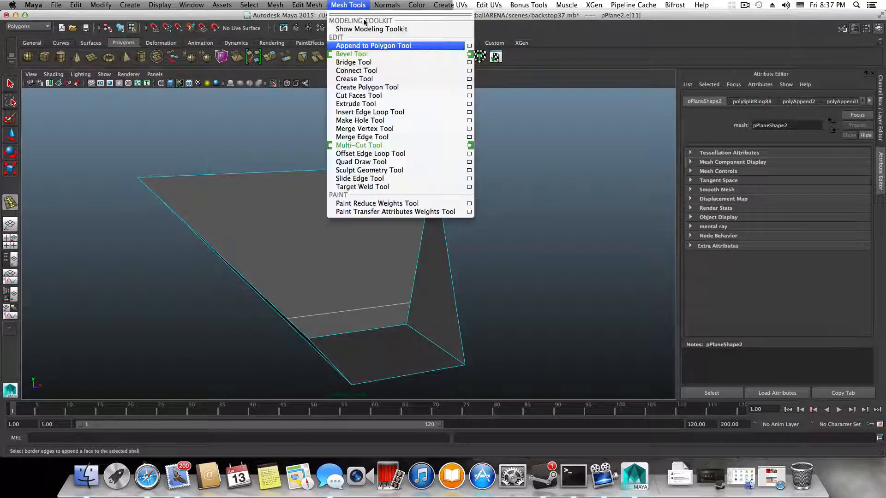
left_click(386, 145)
left_click_drag(415, 197, 414, 290, "alt")
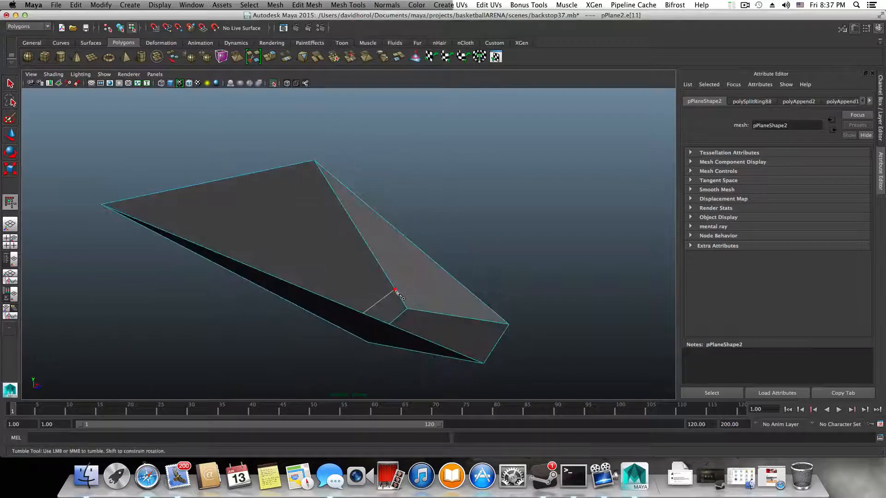
left_click(395, 290)
left_click(483, 303)
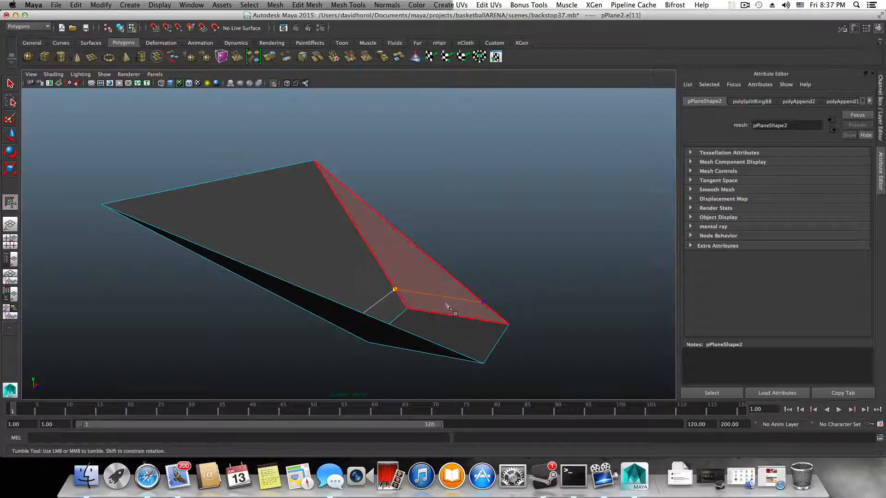
key("Return")
- Cut the other gusset from the loop's opposite end to its outer edge at about 89%, and return to object selection
left_click_drag(459, 309, 293, 304, "alt")
right_click_drag(379, 308, 399, 288, "alt")
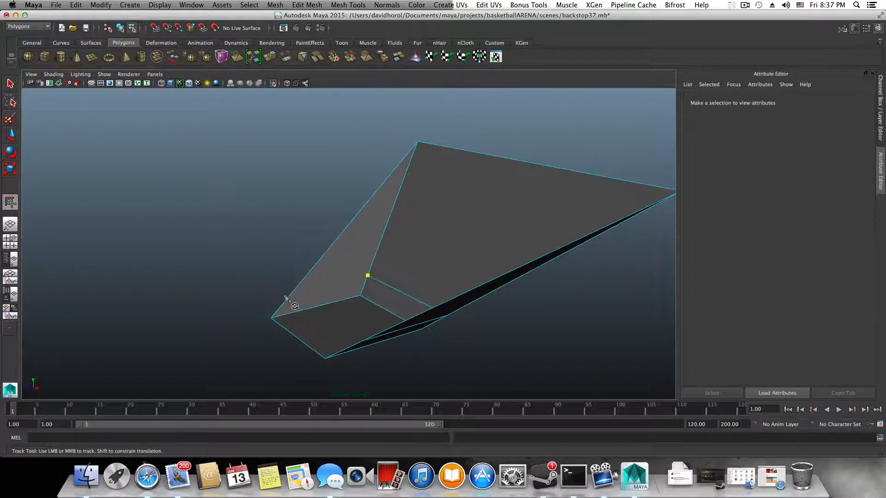
left_click_drag(304, 308, 292, 311, "alt")
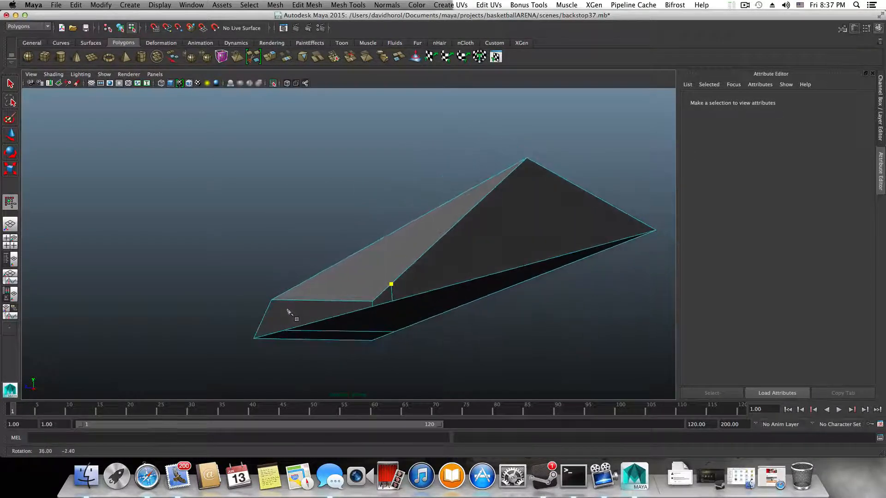
left_click_drag(313, 279, 300, 284)
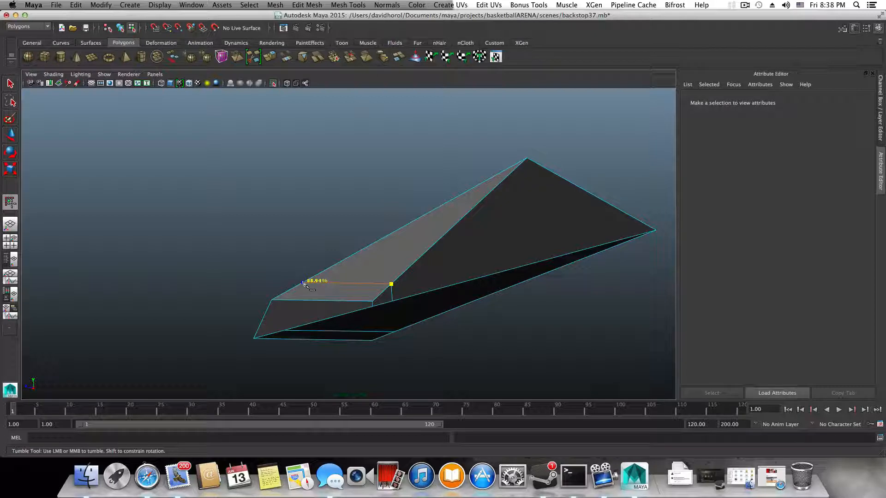
left_click(303, 283)
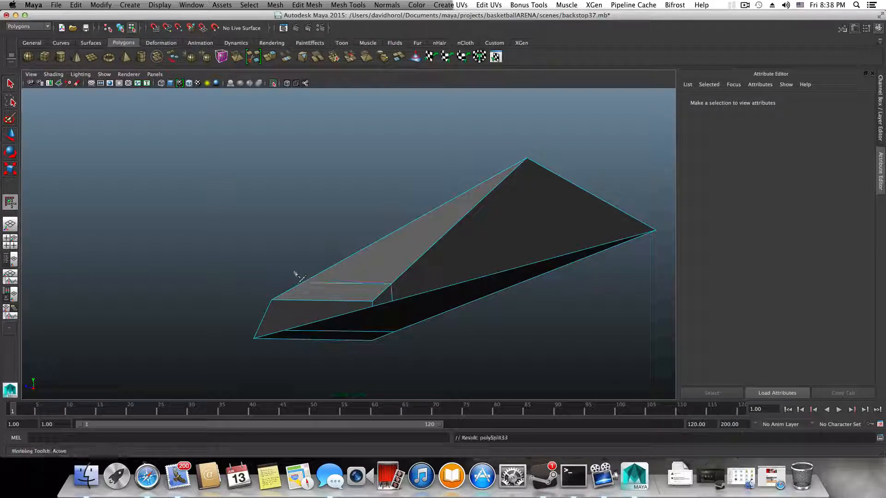
left_click_drag(295, 273, 375, 273, "alt")
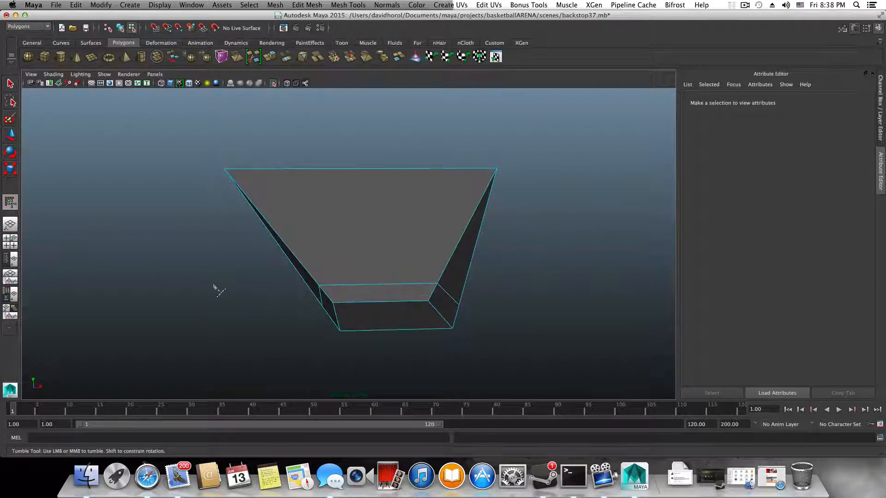
key("q")
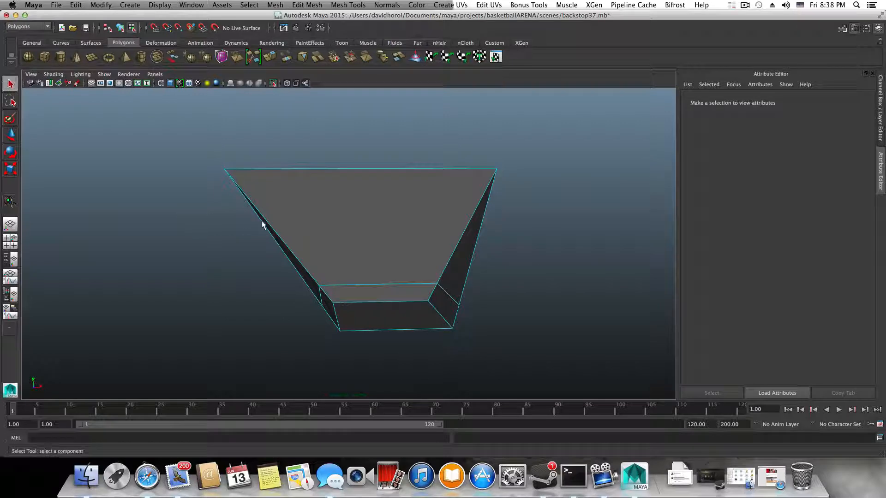
key("F8")
middle_click_drag(402, 263, 329, 264, "alt")
left_click(270, 54)
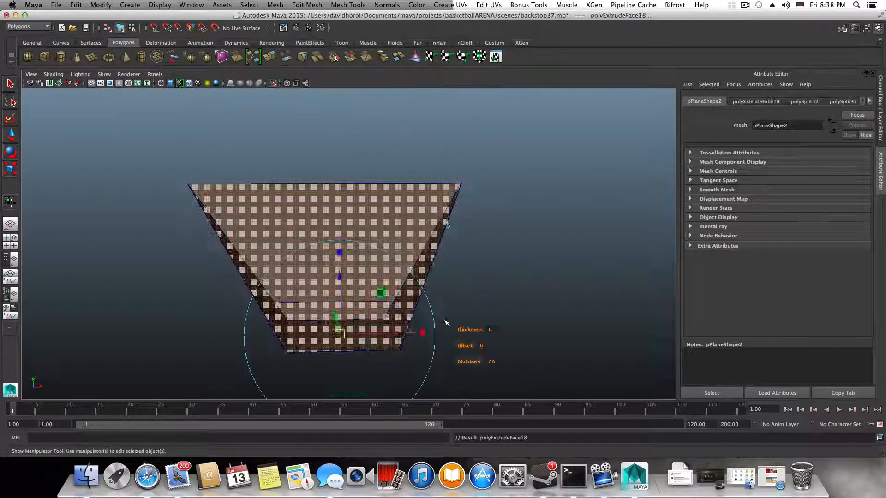
left_click_drag(447, 323, 411, 332, "alt")
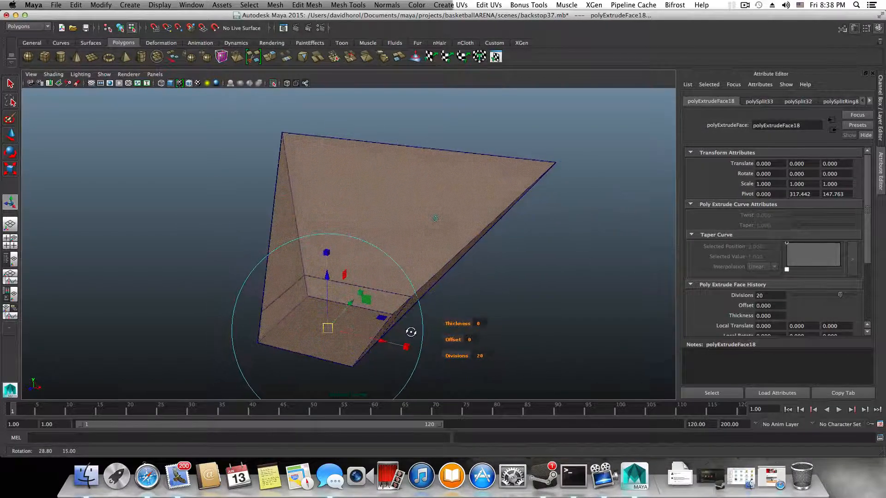
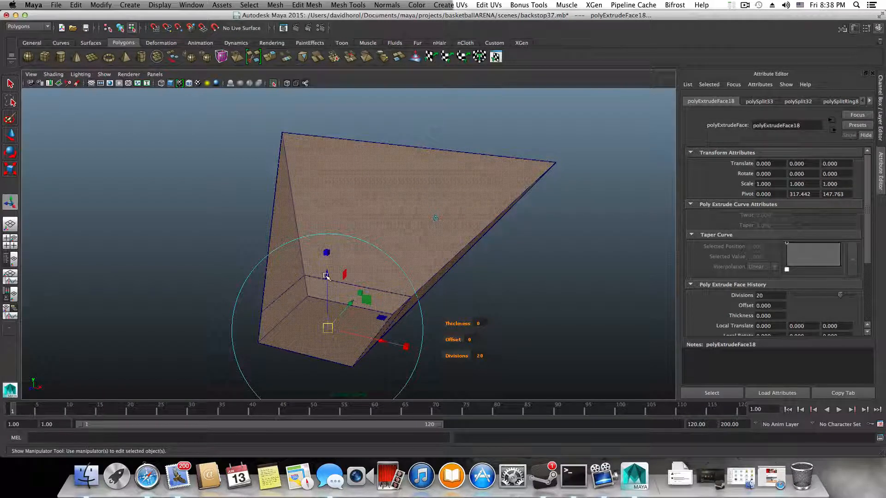
left_click_drag(326, 276, 317, 303, "alt")
key("ctrl+z")
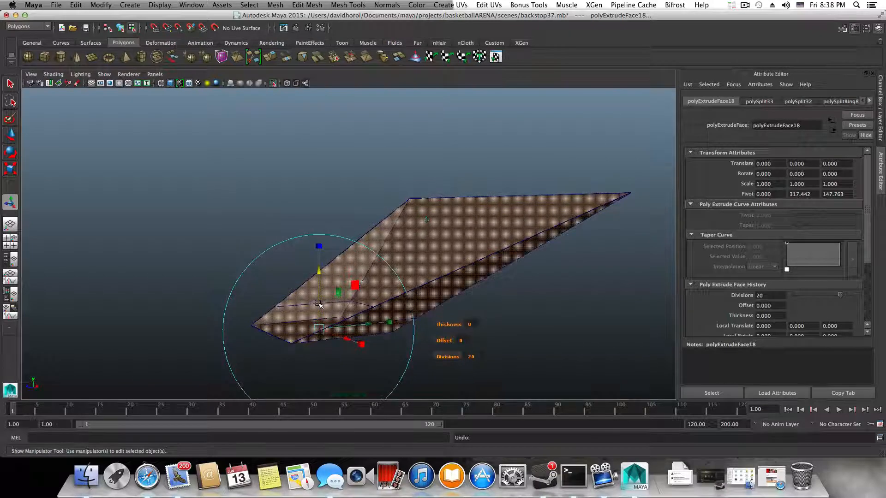
key("ctrl+z")
- Reset the face extrusion options to their defaults, with divisions at 1
left_click(308, 6)
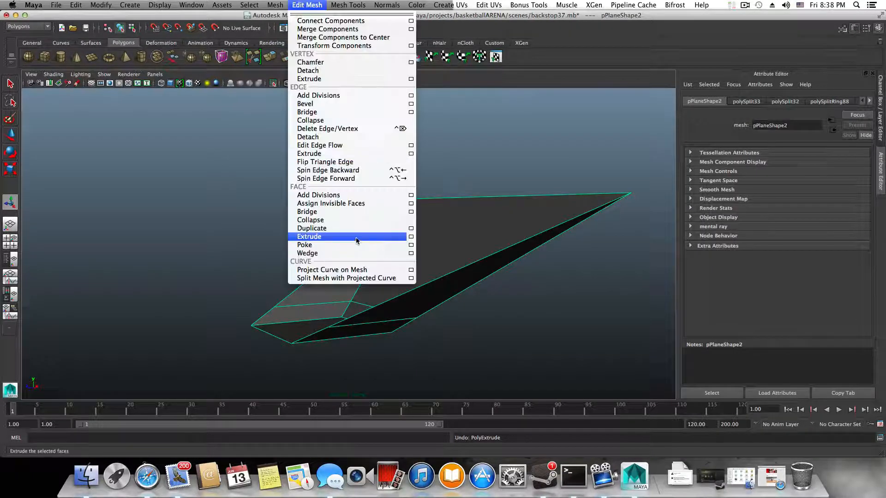
left_click(411, 237)
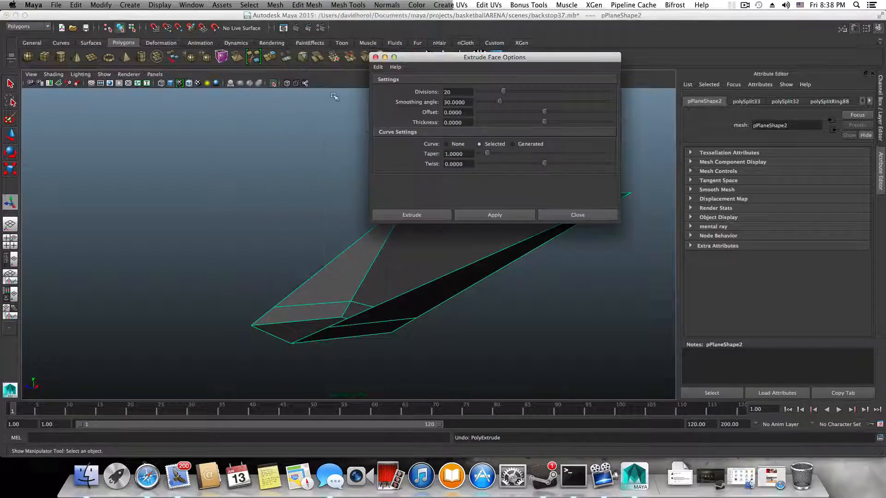
left_click(377, 67)
left_click(392, 86)
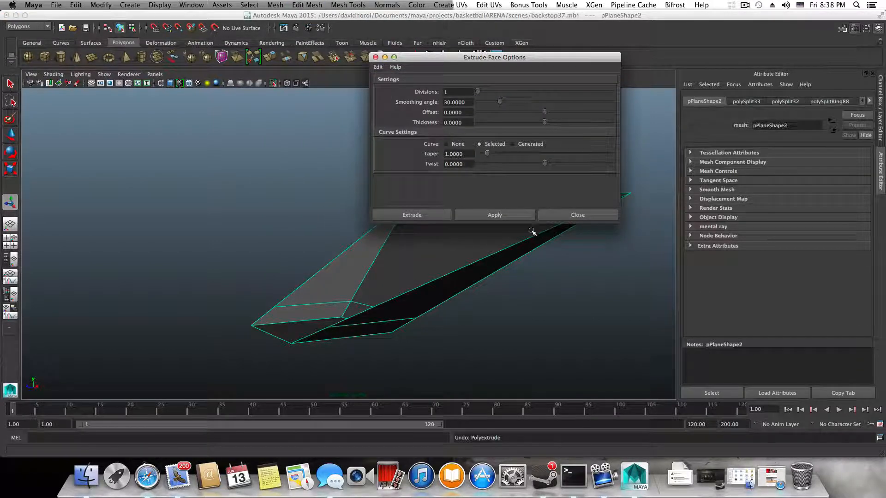
left_click(576, 216)
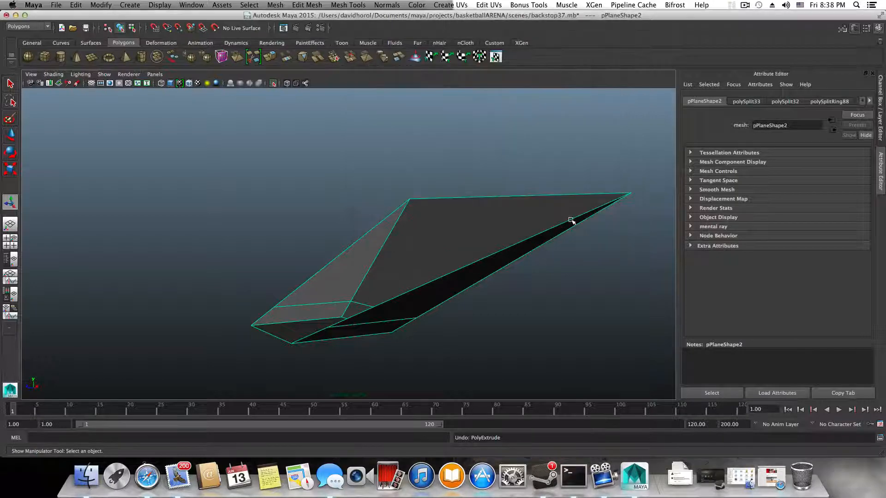
- Extrude the whole bent plate with its side gussets and scale the result slightly to give it a thin wall thickness
left_click_drag(572, 220, 340, 230, "alt")
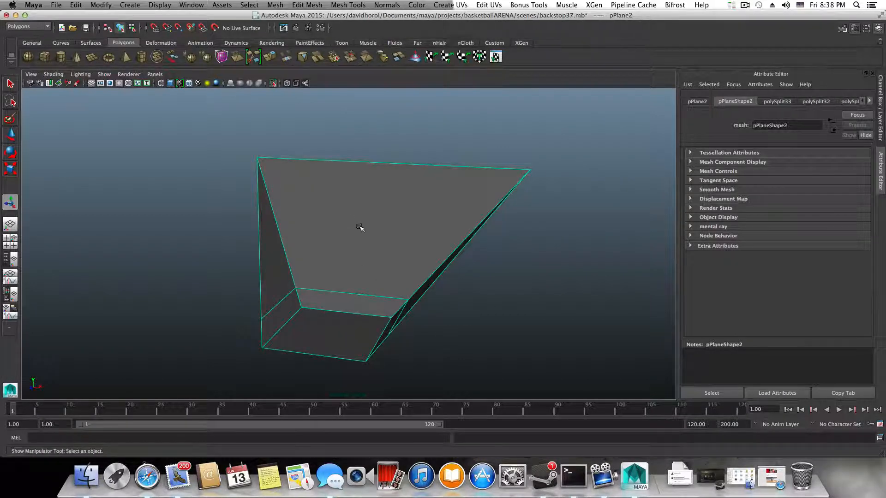
left_click(272, 58)
key("r")
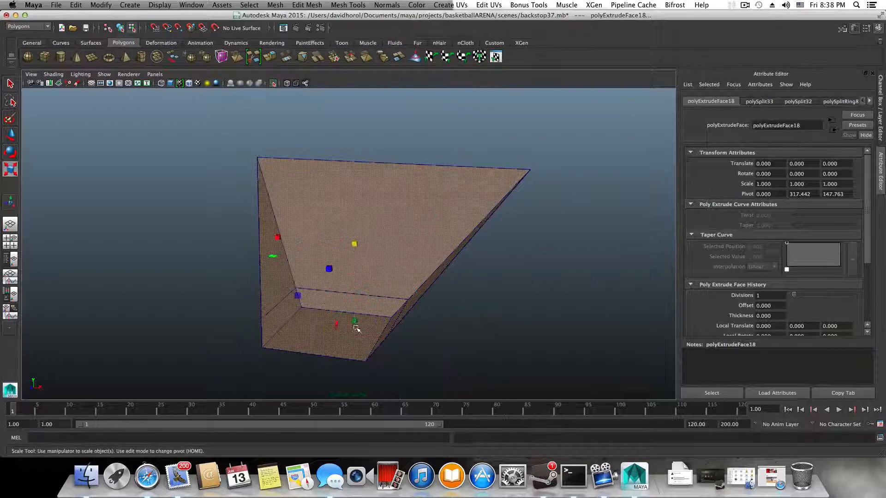
left_click_drag(355, 244, 306, 227)
left_click_drag(396, 266, 468, 282)
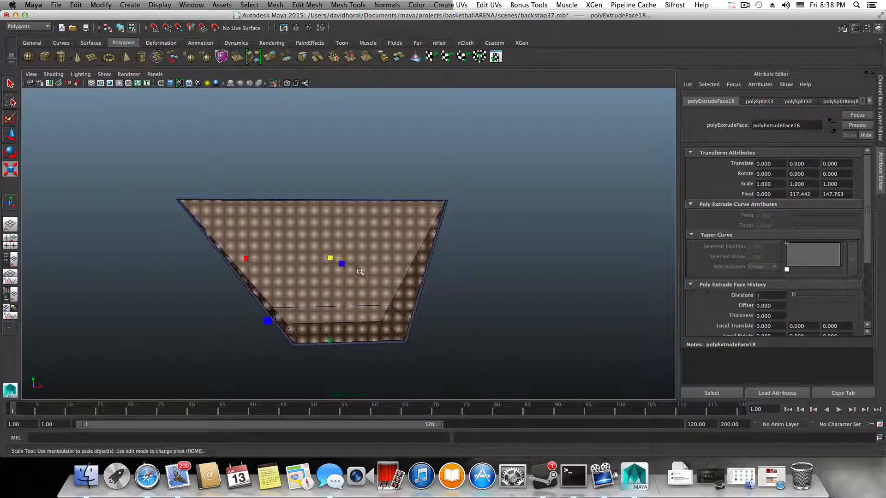
left_click_drag(358, 273, 293, 271, "alt")
left_click(305, 277)
key("F8")
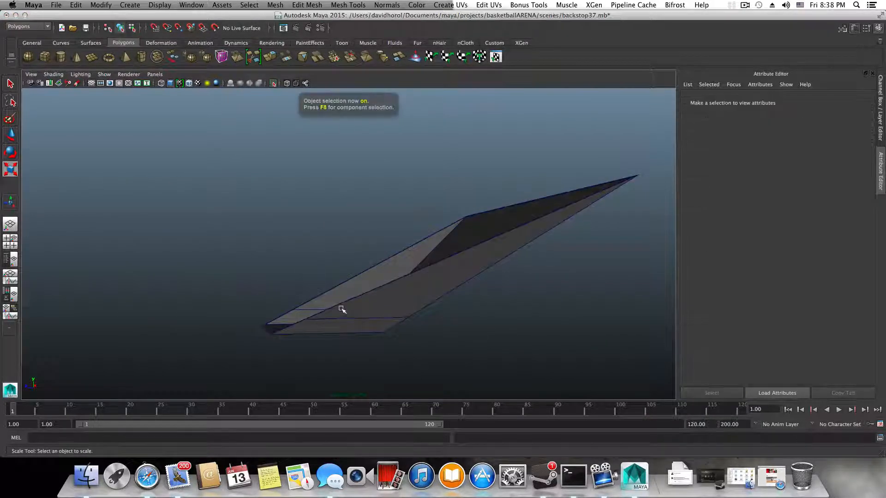
- Insert an edge loop across the sloped face and both gussets, just below the existing loop near the base
left_click_drag(340, 308, 412, 296, "alt")
right_click(404, 294, "shift")
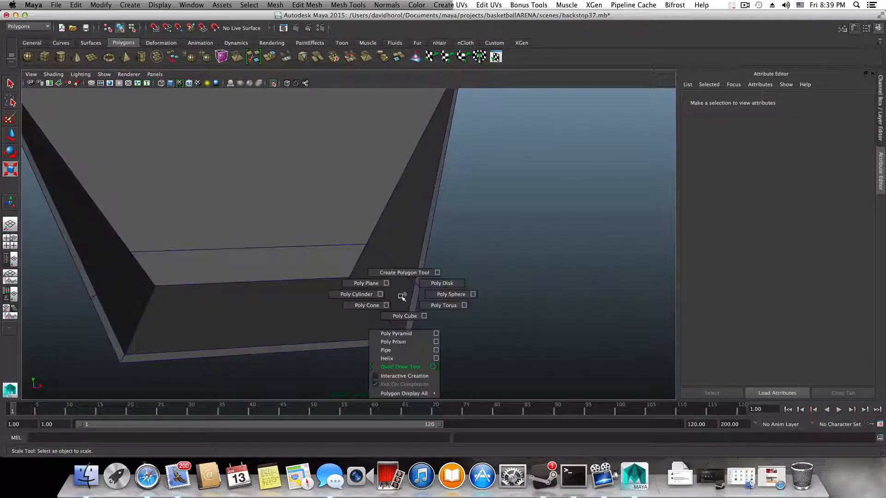
left_click(403, 294)
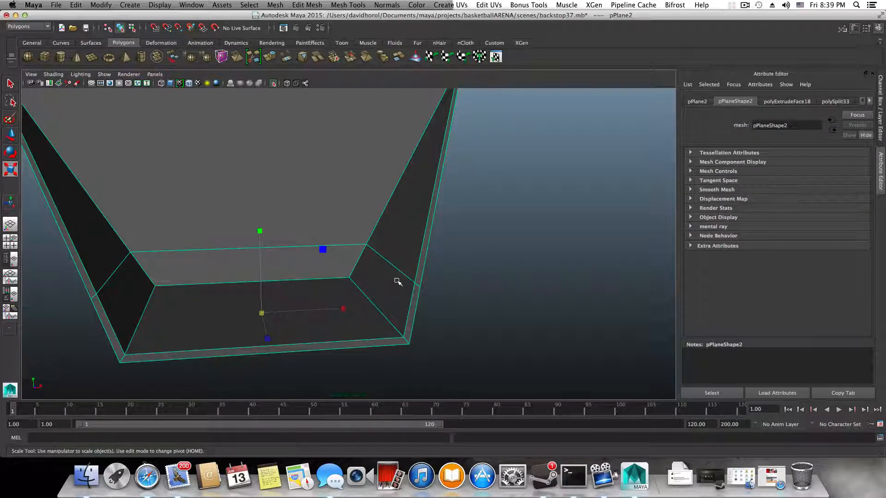
right_click_drag(398, 282, 350, 282, "shift")
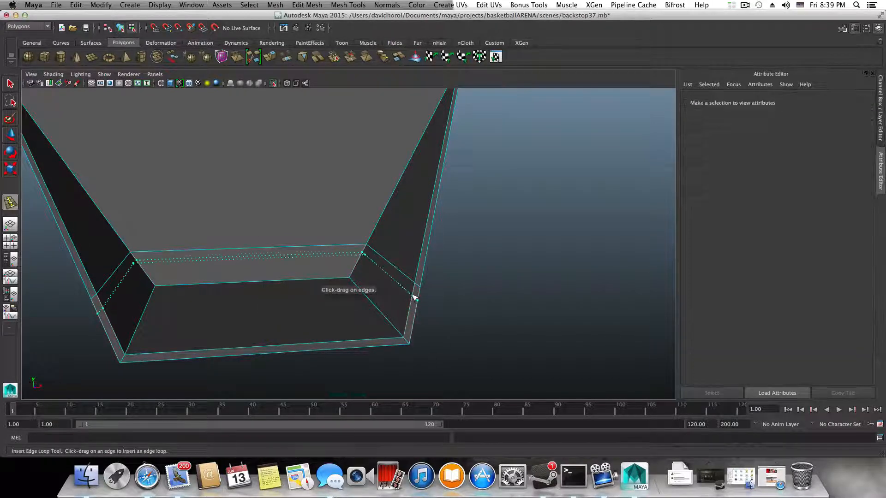
left_click_drag(414, 296, 414, 290)
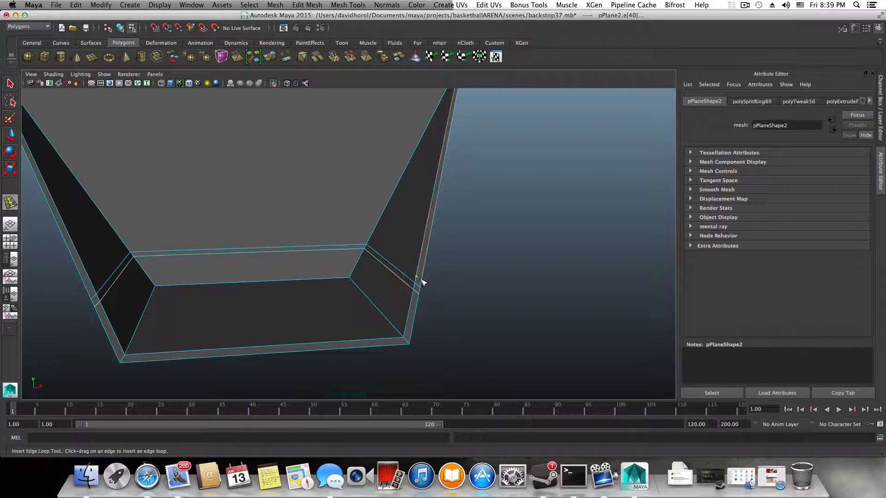
- Delete the narrow strips of faces between the two close edge loops on the sloped face and both side gussets
left_click_drag(427, 283, 258, 279, "alt")
left_click(11, 136)
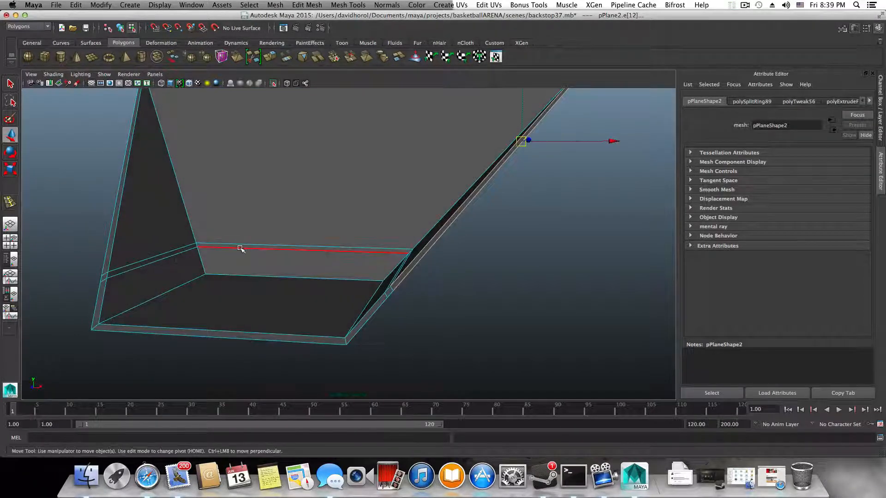
right_click_drag(241, 247, 236, 266)
left_click(263, 271)
left_click_drag(263, 271, 280, 281, "alt")
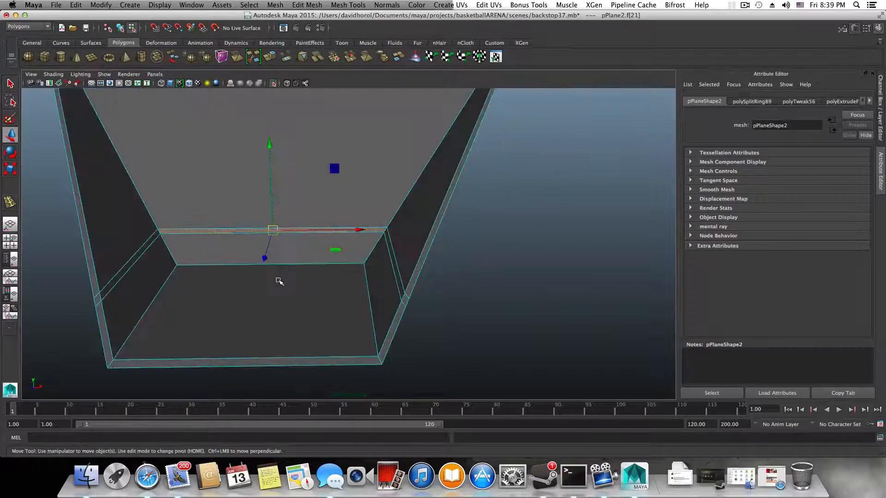
left_click(279, 281)
right_click(382, 262)
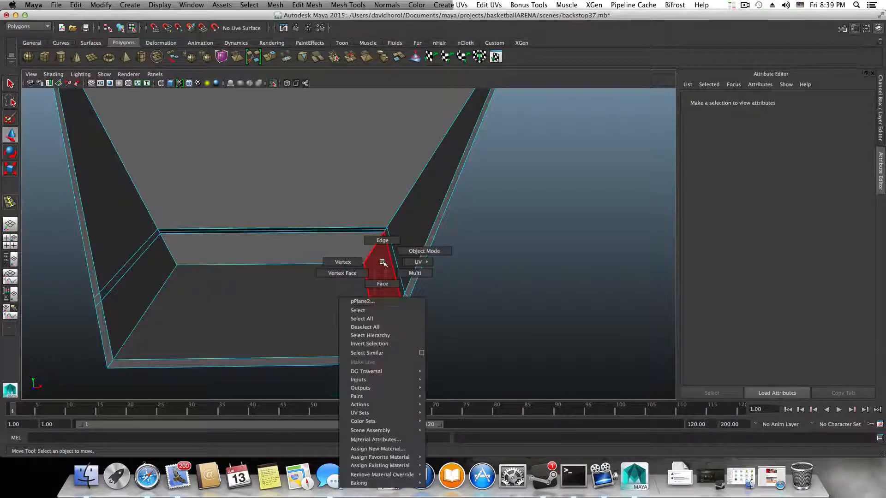
left_click(392, 261)
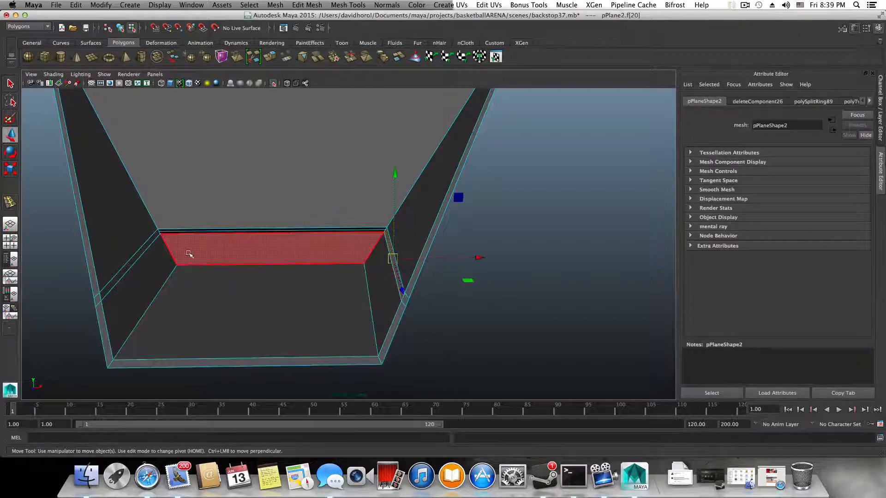
left_click(194, 187, "shift")
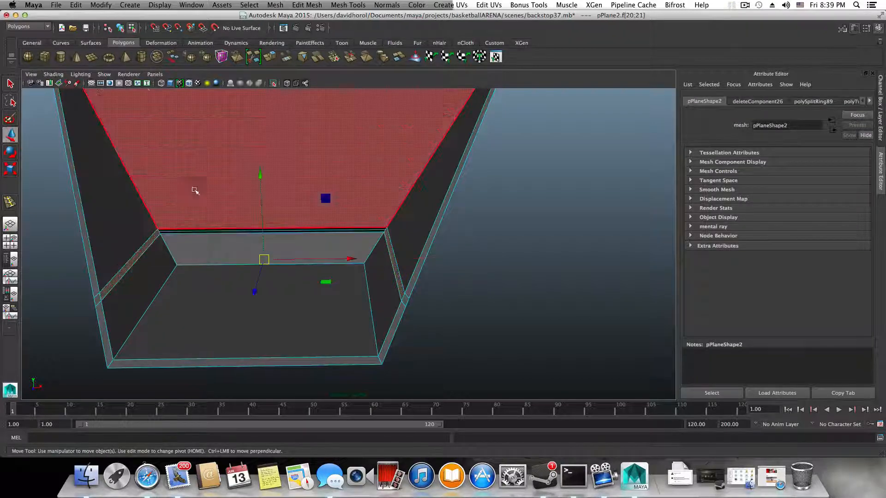
- Bridge the open edges with a linear path to form a thin shelf between the side gussets, and return to object selection
left_click(278, 6)
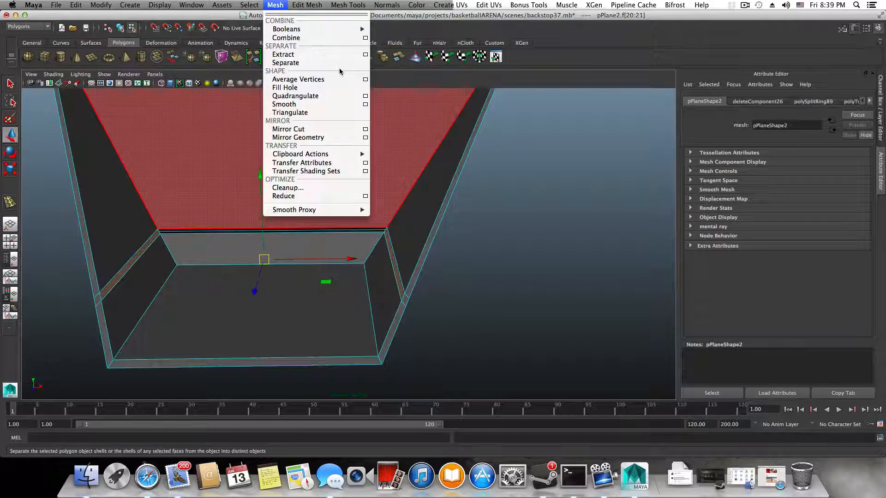
mouse_move(306, 5)
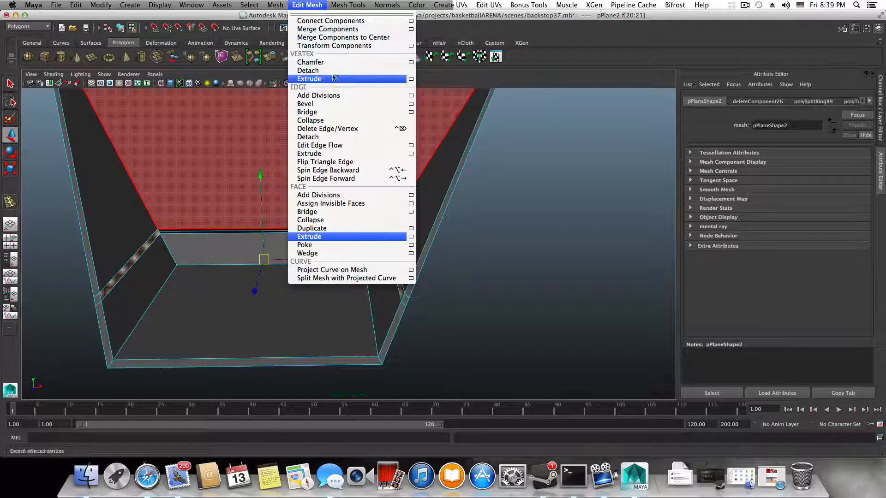
left_click(410, 113)
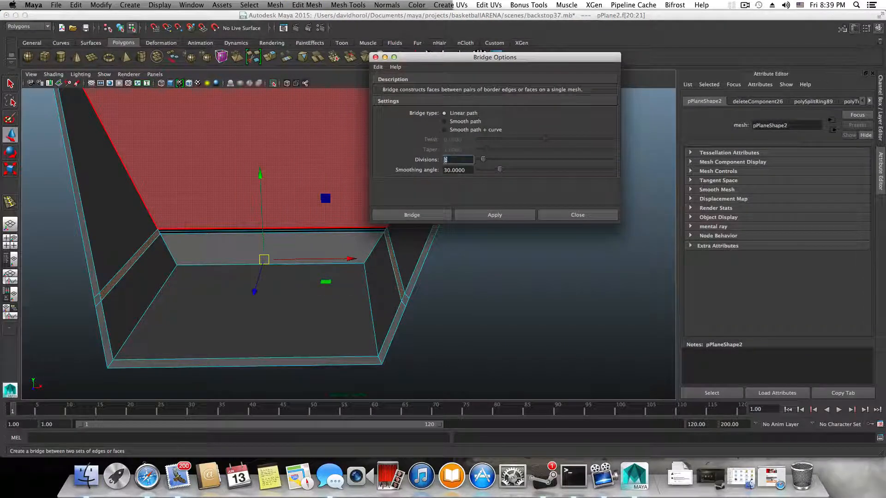
left_click_drag(445, 160, 441, 160)
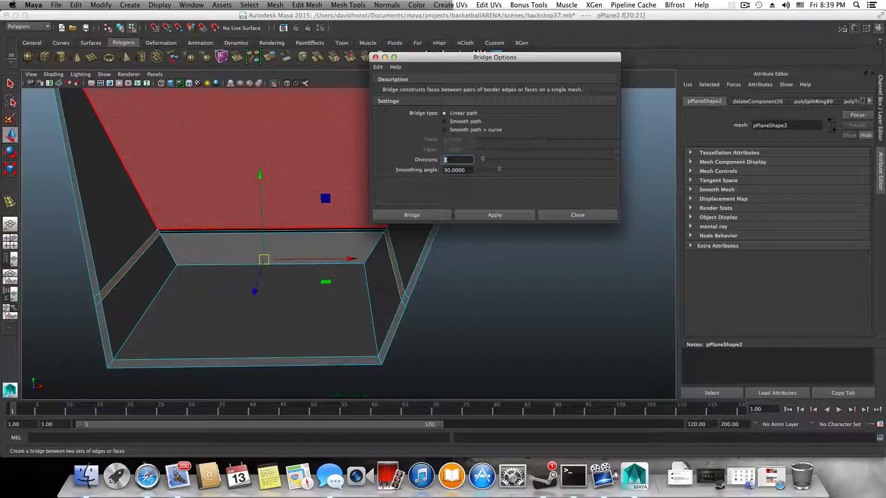
left_click(482, 213)
left_click(298, 240)
left_click_drag(297, 240, 213, 231, "alt")
left_click(564, 217)
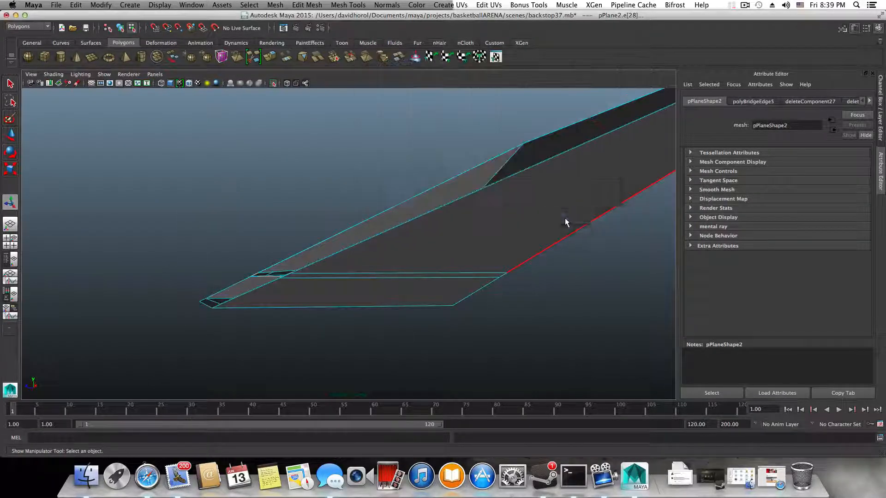
key("F8")
- Try to insert edge loops on the gusset rim beside the shelf and through the plate's base, and undo them
left_click_drag(388, 298, 470, 295, "alt")
right_click_drag(469, 295, 426, 287, "shift")
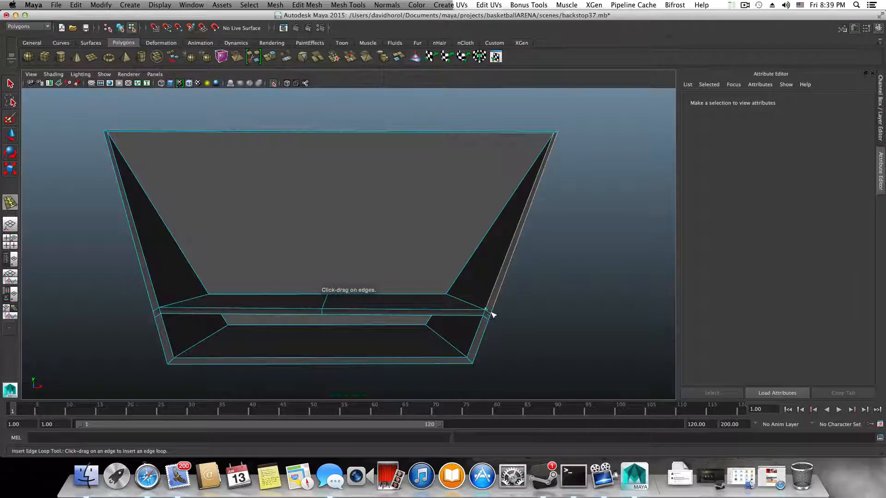
left_click_drag(492, 314, 373, 305)
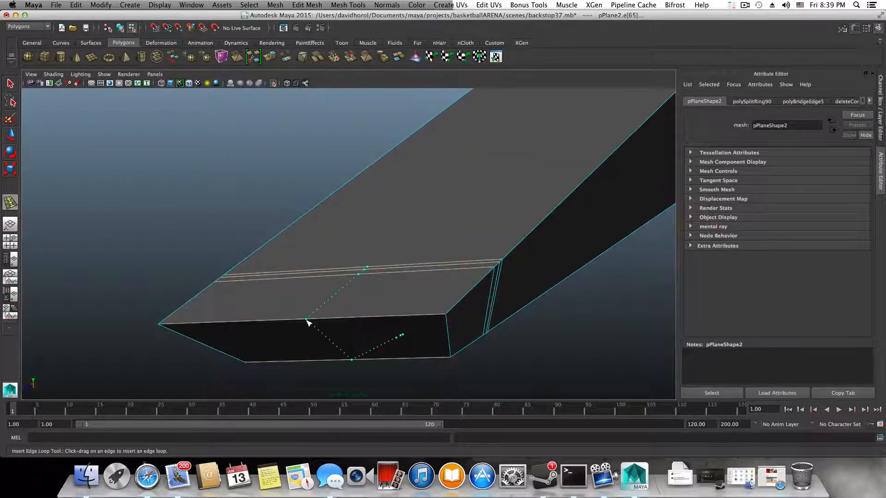
left_click_drag(309, 322, 317, 315)
left_click_drag(361, 295, 479, 307, "alt")
key("ctrl+z")
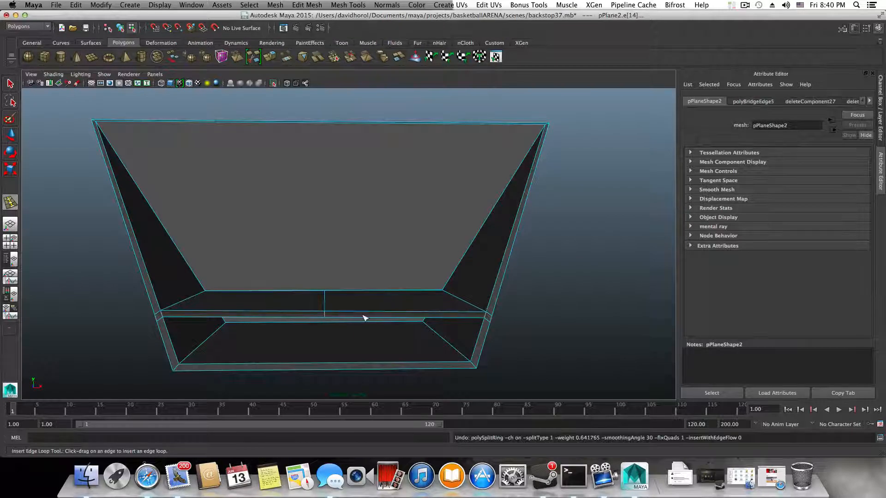
- Insert a short edge loop across the outer rim of each side gusset, partway up above the shelf
middle_click_drag(406, 245, 415, 284, "alt")
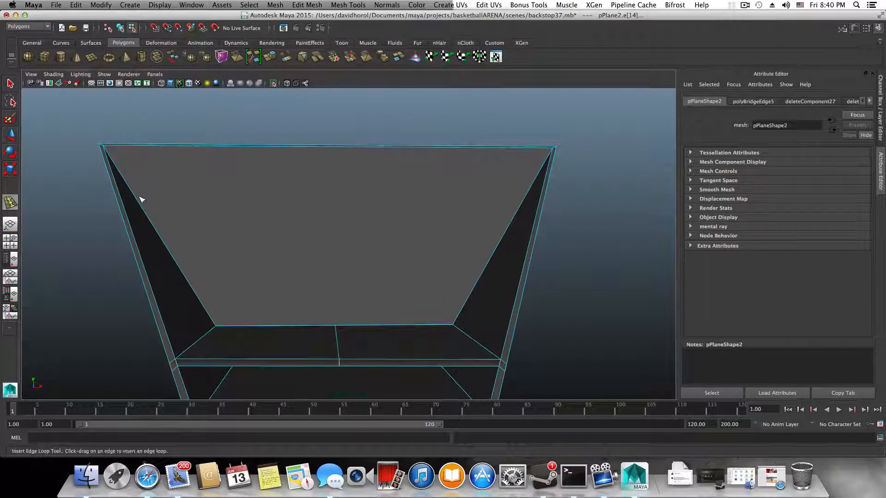
left_click(9, 83)
right_click_drag(371, 252, 354, 227, "alt")
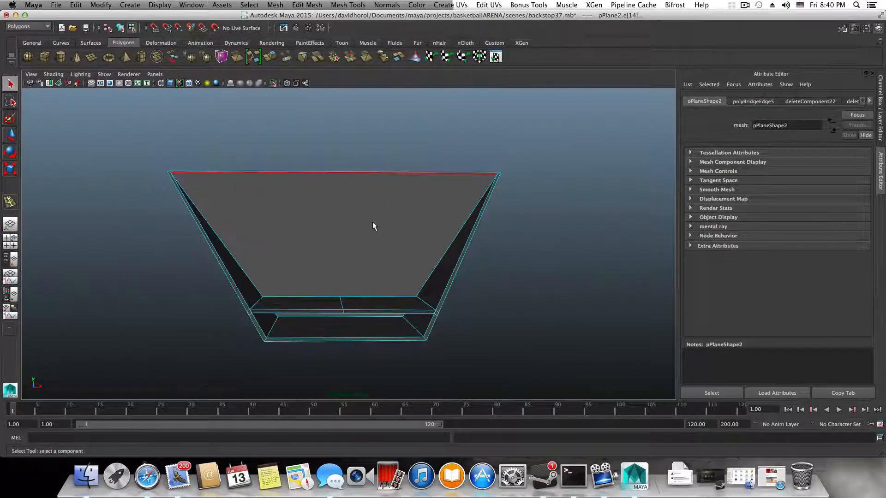
left_click_drag(373, 225, 251, 220, "alt")
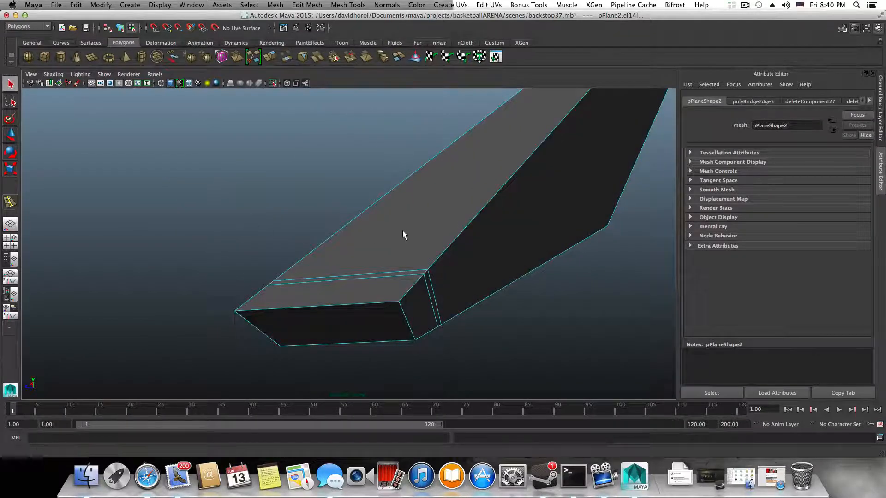
left_click_drag(402, 235, 474, 296, "alt")
right_click(474, 296)
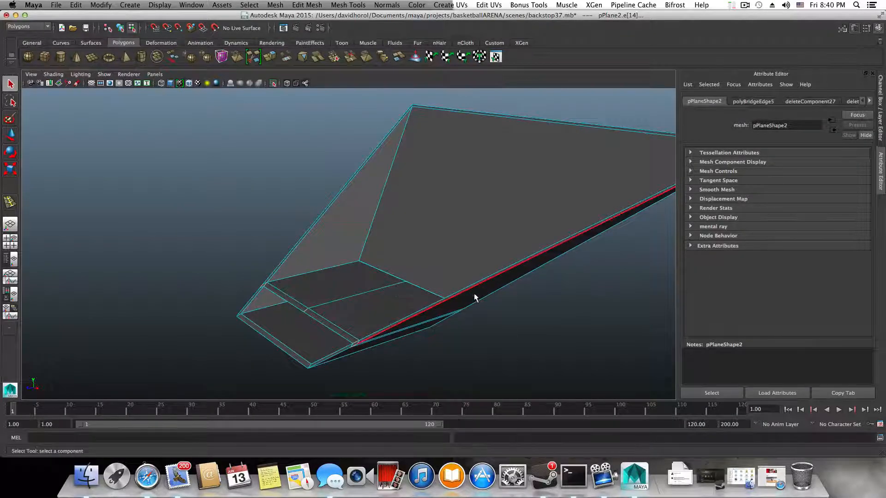
key("F8")
right_click_drag(472, 271, 418, 283, "shift")
left_click_drag(457, 302, 470, 284, "alt")
left_click(455, 259)
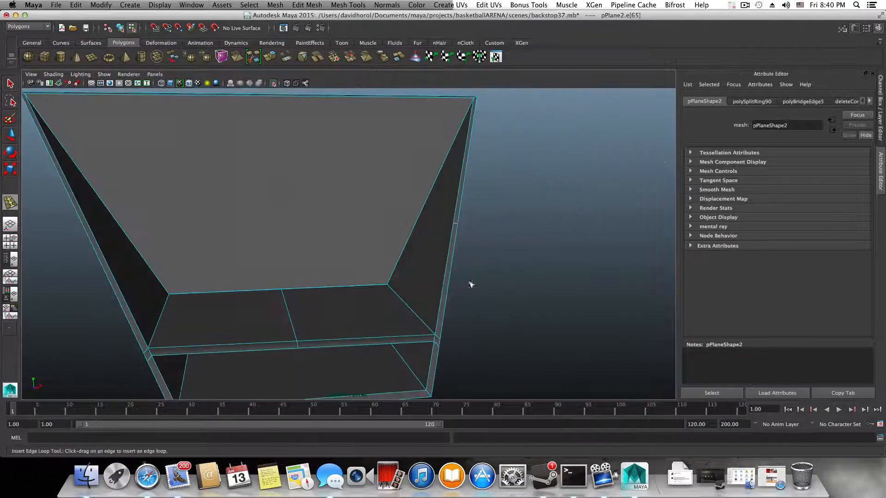
left_click(93, 236)
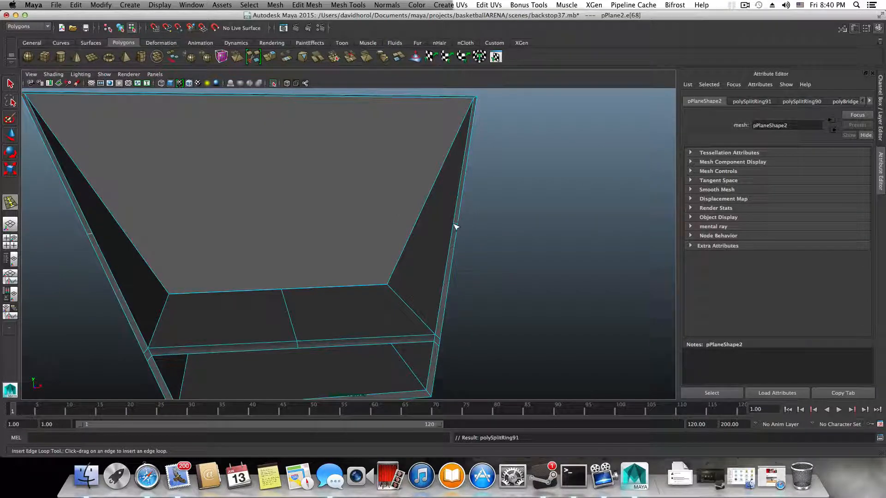
- Try edge loops across the sloped face and gussets at different heights above the shelf, undoing each one
left_click_drag(238, 248, 167, 251, "alt")
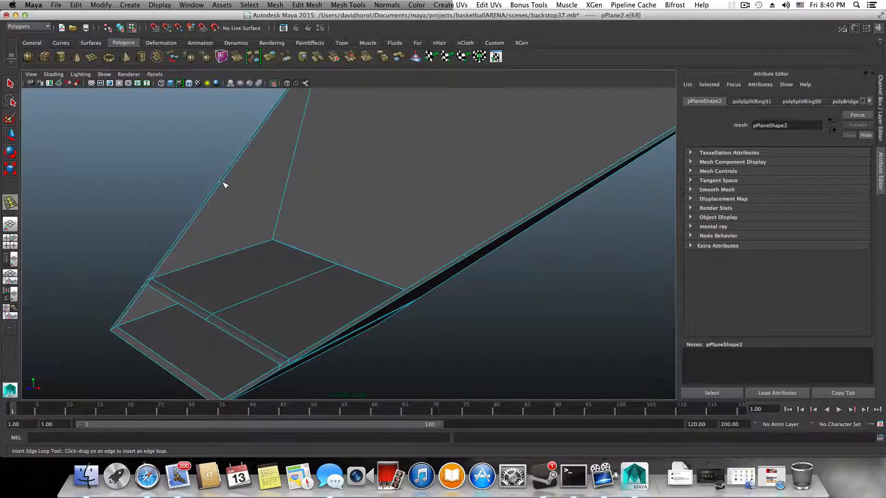
left_click_drag(223, 185, 353, 191, "alt")
left_click_drag(274, 296, 211, 288, "alt")
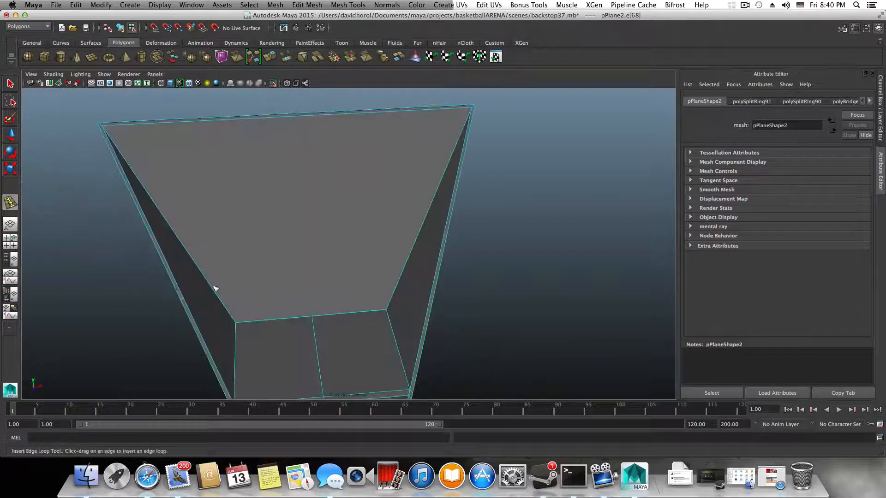
left_click_drag(401, 271, 358, 351, "alt")
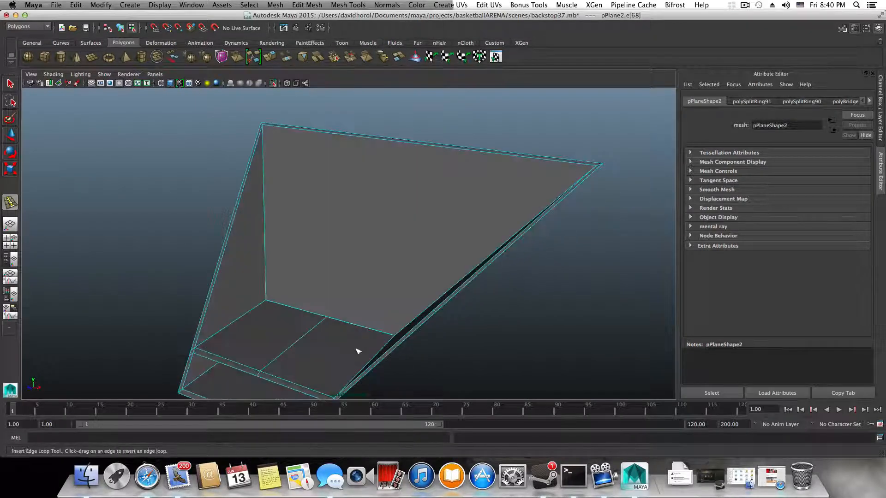
left_click_drag(214, 292, 209, 328)
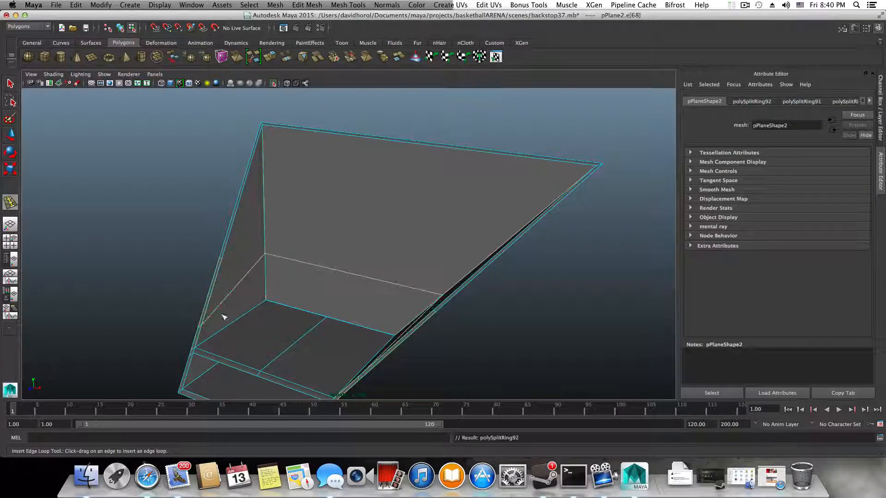
key("super+z")
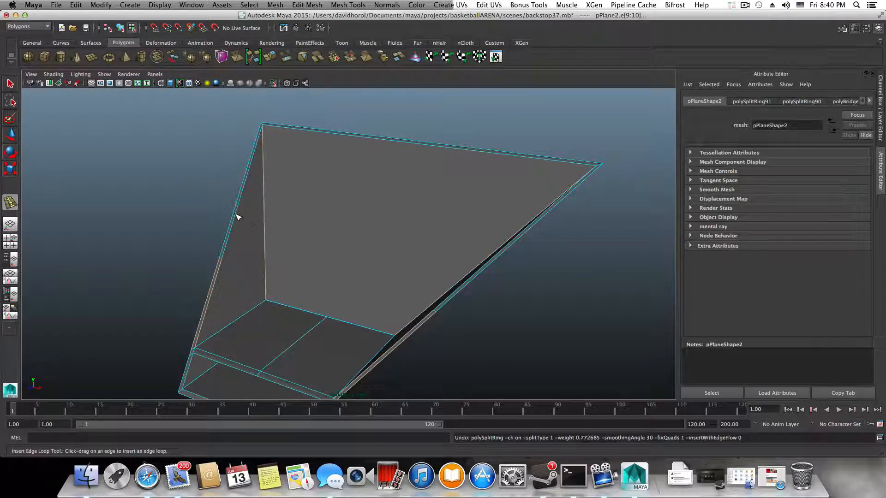
mouse_move(237, 214)
left_mouse_down()
mouse_move(236, 224)
mouse_move(237, 208)
left_mouse_up()
key("super+z")
left_click_drag(288, 263, 331, 376, "alt")
key("super+z")
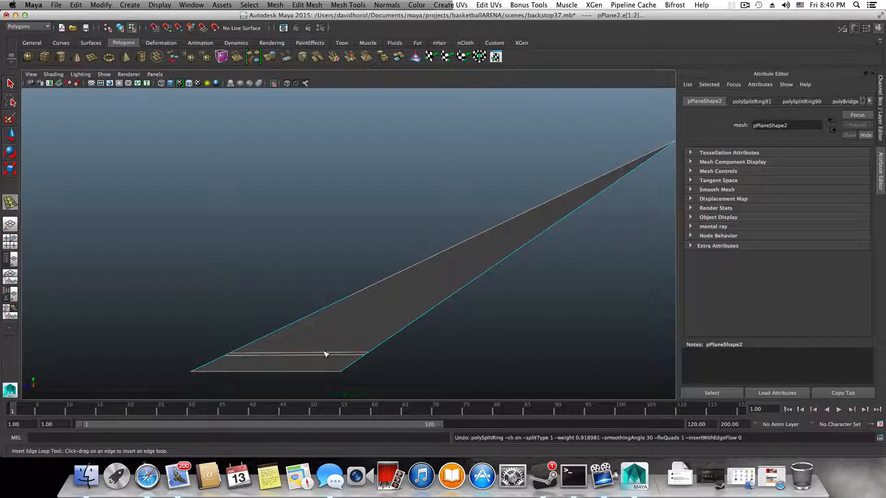
- Leave the edge loop tool, return to object selection and select the whole bent plate
scroll(325, 353, "down", 3)
key("F8")
key("q")
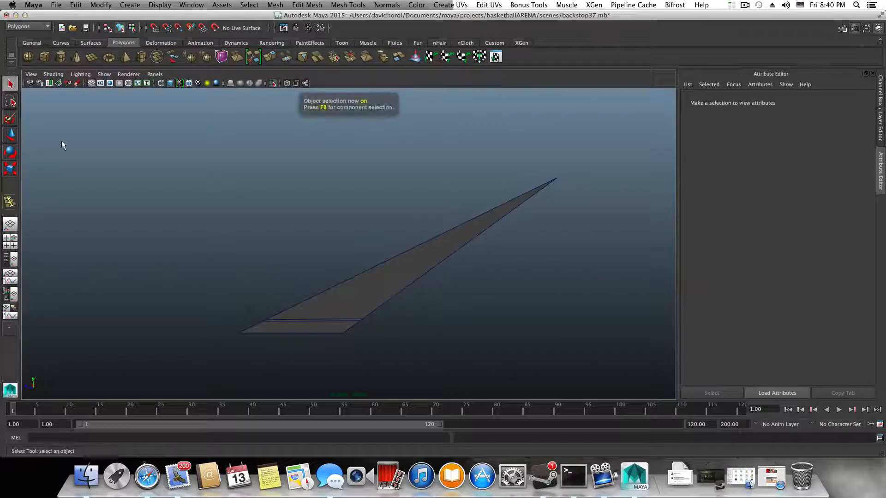
left_click(346, 319)
left_click_drag(330, 367, 358, 325, "alt")
scroll(420, 279, "up", 3)
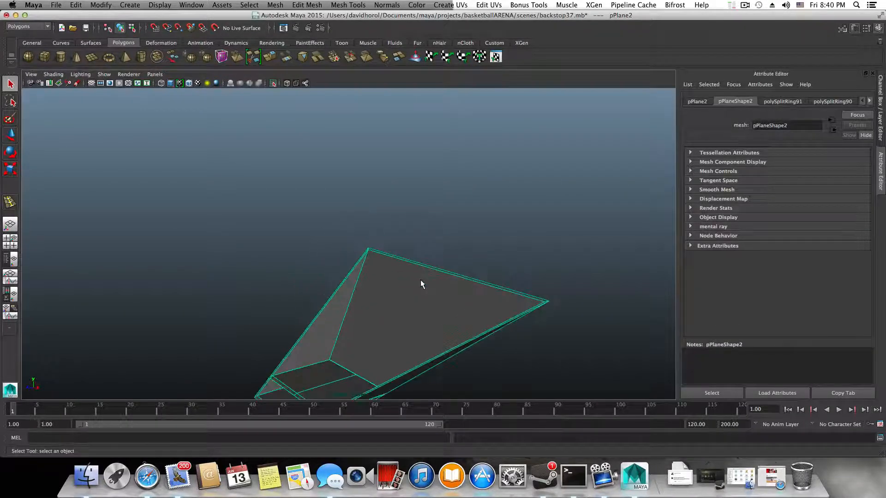
- Delete the short middle edge running front to back across the bent plate's shelf and return to object selection
left_click_drag(420, 279, 421, 218, "alt")
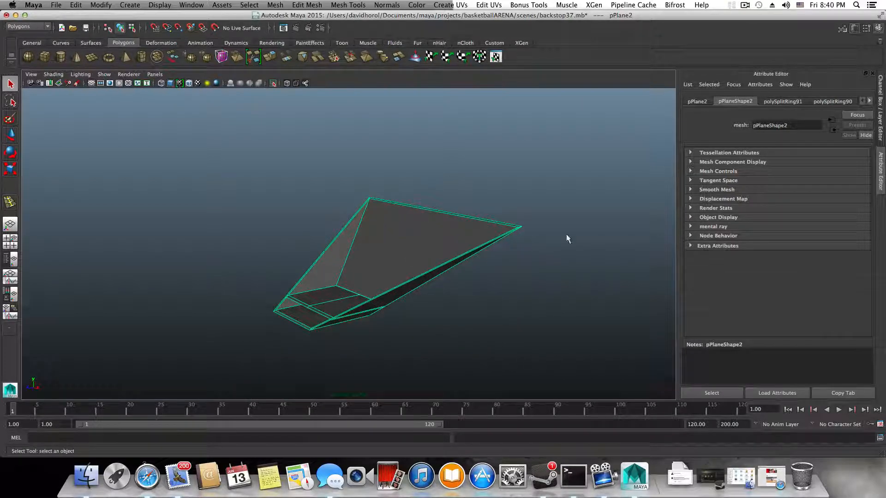
left_click_drag(394, 275, 477, 203, "alt")
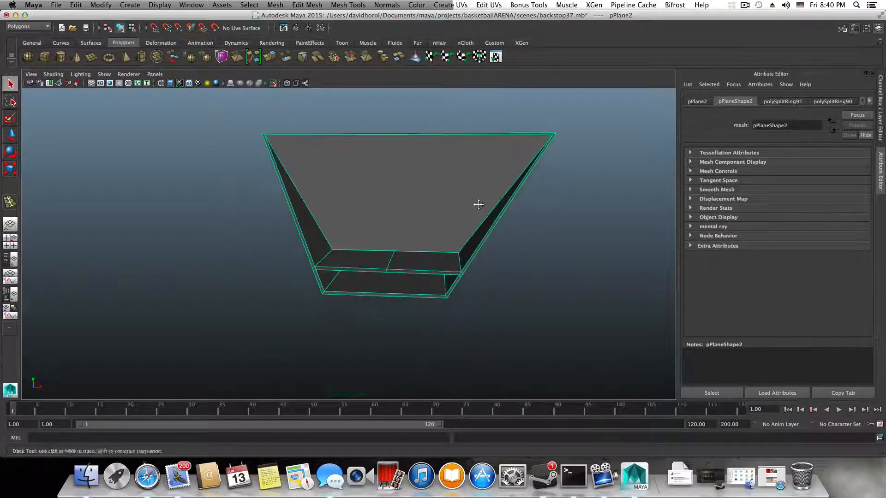
right_click_drag(390, 265, 368, 269)
left_click(391, 262)
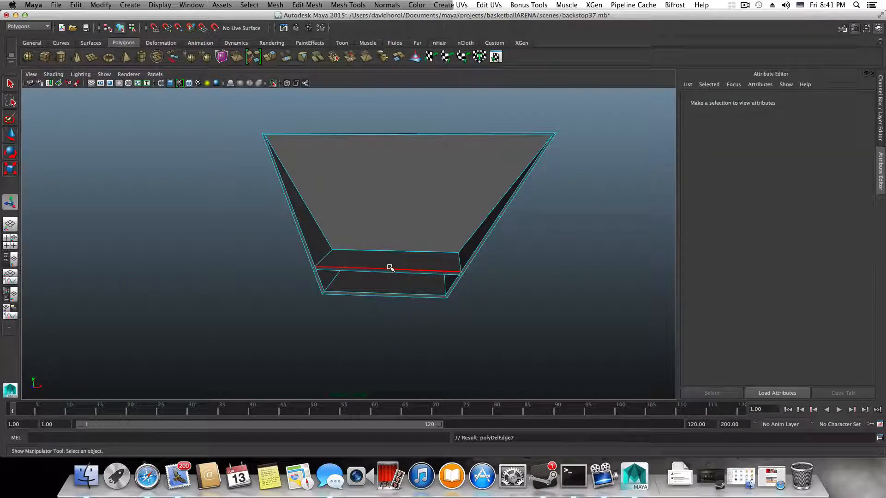
key("F8")
- Turn off isolate select to show the whole backstop and examine how the support tubes' lower ends meet the plate
scroll(389, 267, "down", 3)
left_click_drag(427, 258, 403, 242, "alt")
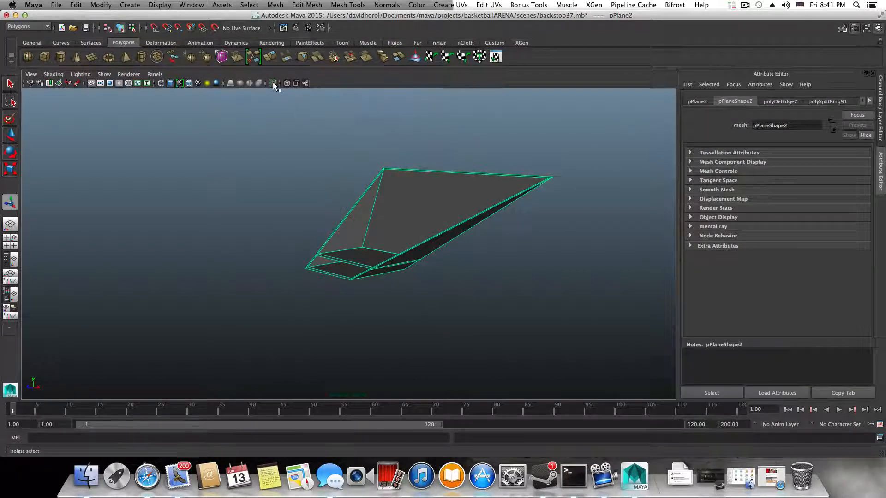
left_click(272, 82)
left_click_drag(506, 259, 506, 311, "alt")
scroll(544, 290, "up", 4)
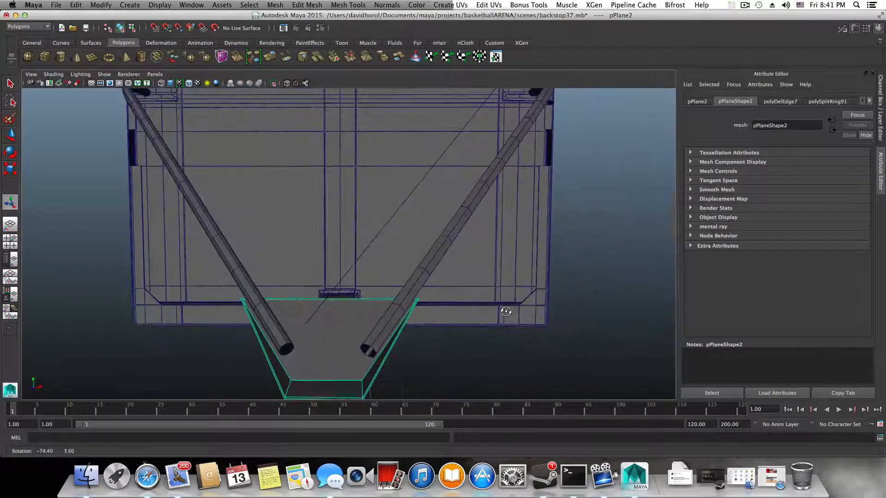
middle_click_drag(476, 327, 471, 290, "alt")
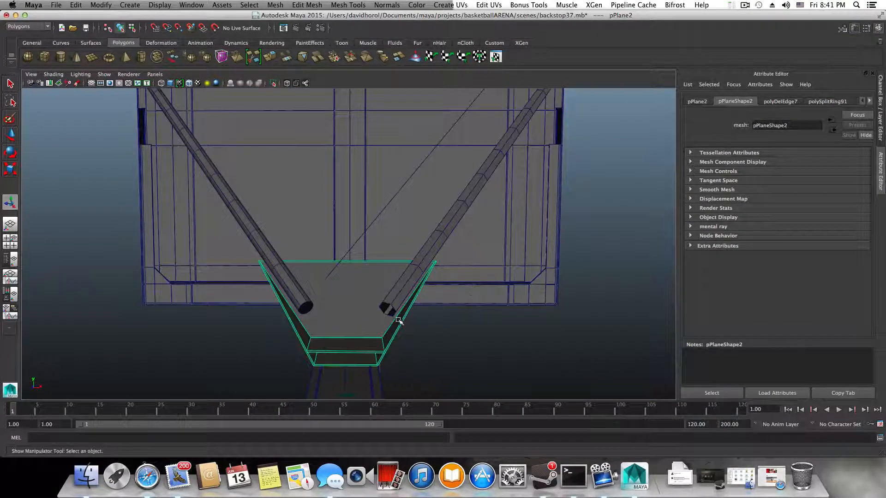
left_click_drag(399, 320, 398, 318, "alt")
mouse_move(360, 269)
right_mouse_down()
mouse_move(319, 272)
mouse_move(358, 270)
right_mouse_up()
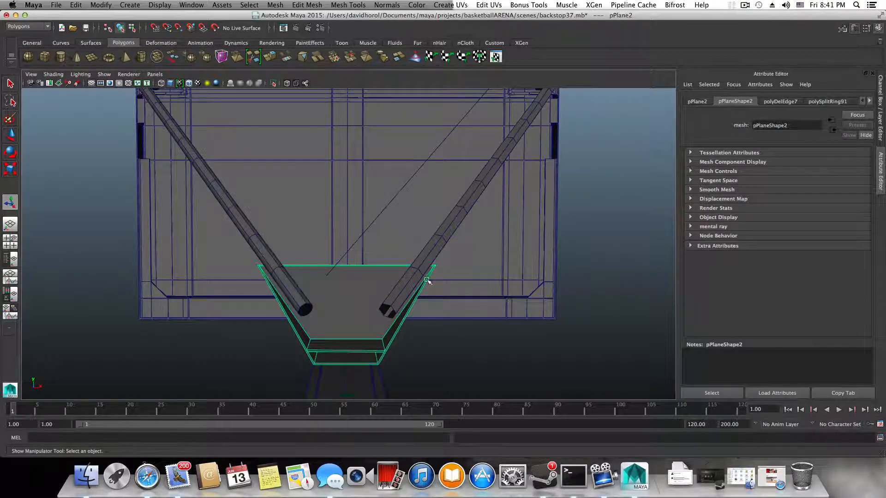
mouse_move(409, 304)
left_mouse_down("alt")
mouse_move(402, 299)
mouse_move(427, 304)
left_mouse_up("alt")
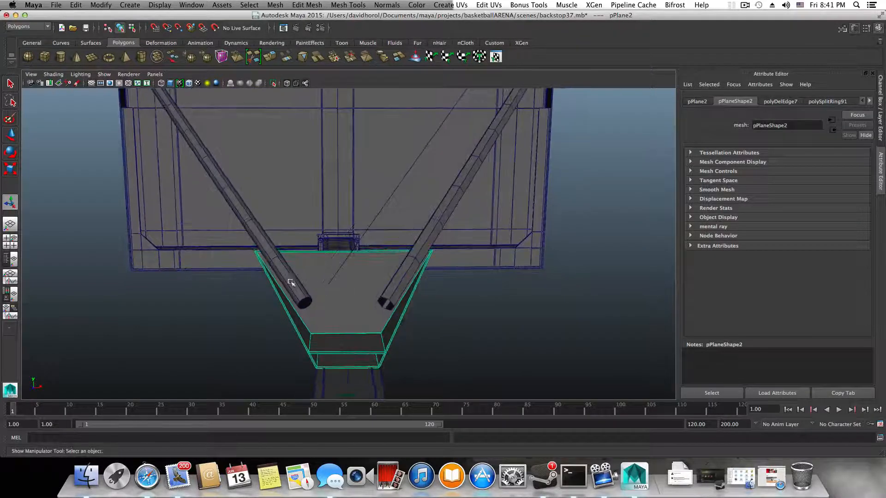
left_click_drag(462, 207, 485, 198, "alt")
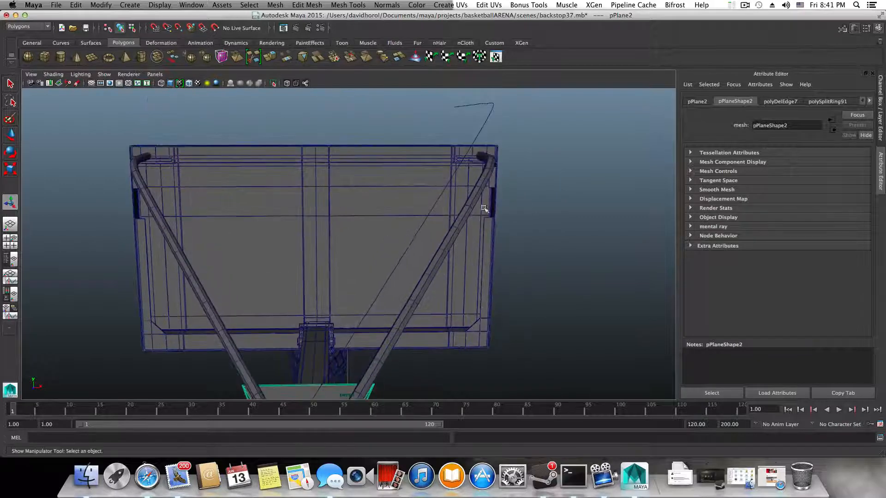
- Rotate the right support tube slightly sideways about its upright axis to about -0.43 degrees
left_click(489, 167)
key("e")
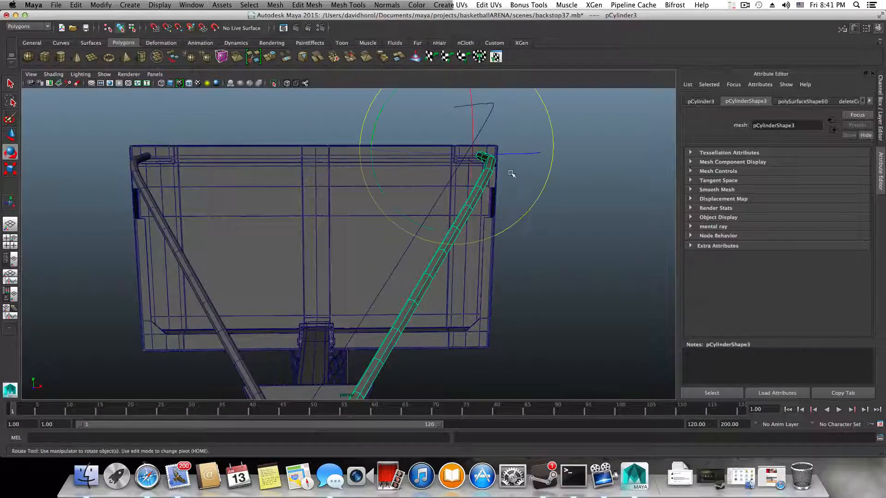
left_click_drag(389, 202, 377, 133, "alt")
left_click(375, 131)
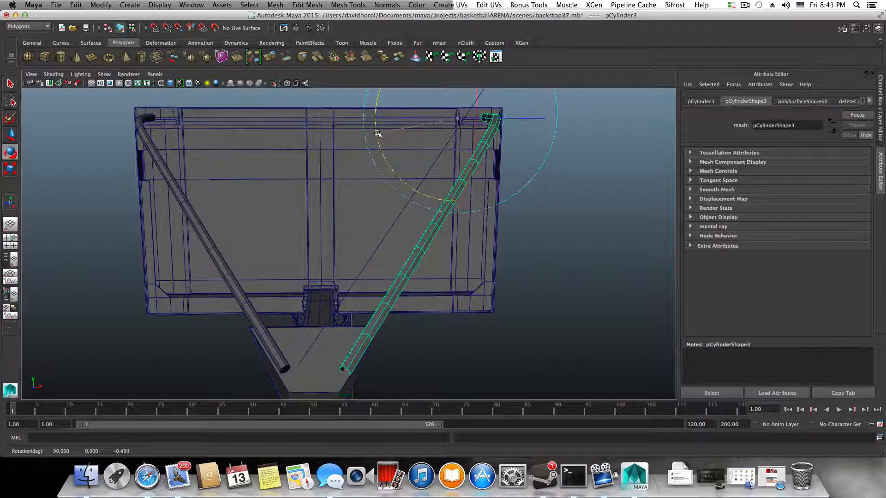
- Try rotating the left support tube to about 86.24 degrees and the right one to about -1.18 degrees
left_click(159, 149)
left_click_drag(263, 136, 264, 138)
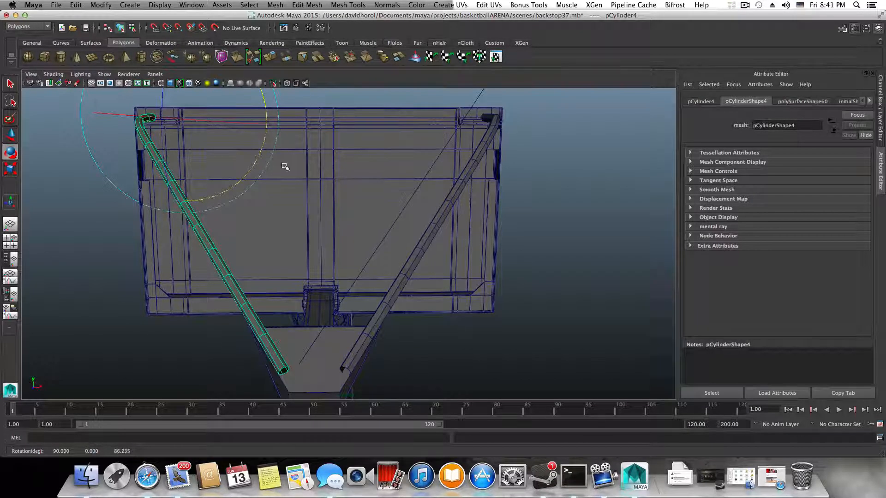
left_click_drag(285, 166, 164, 203, "alt")
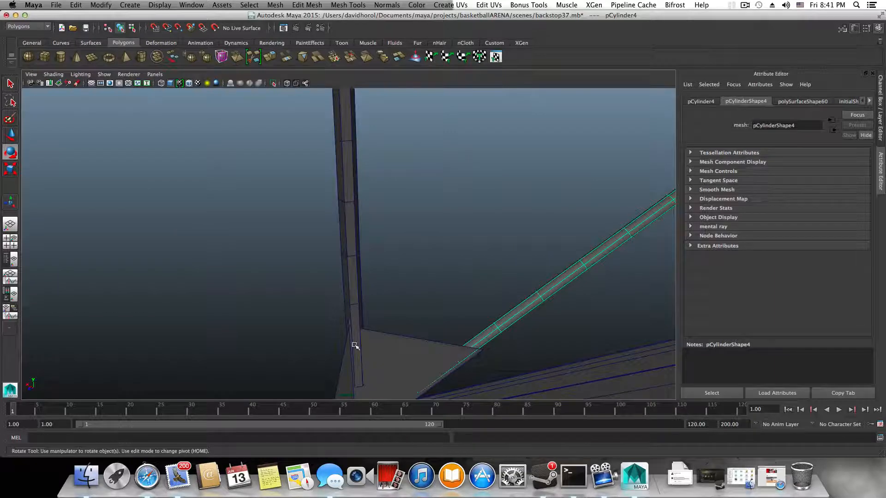
left_click_drag(355, 345, 489, 334, "alt")
middle_click_drag(490, 326, 268, 316, "alt")
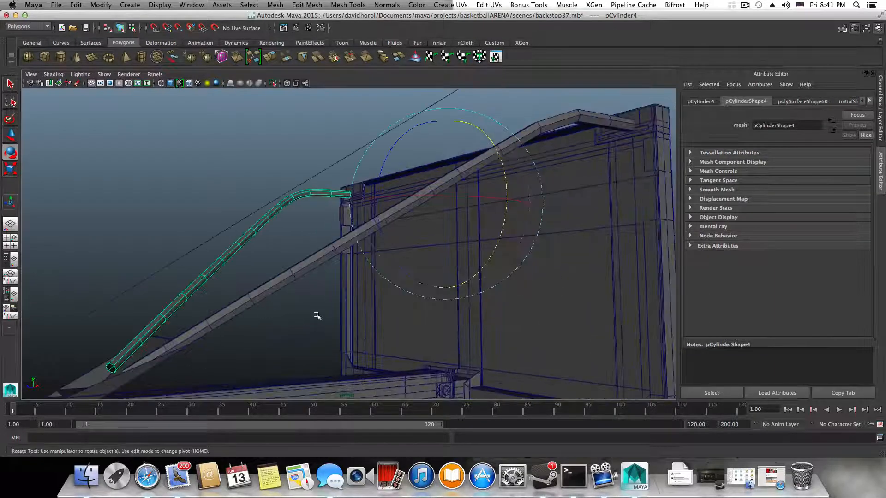
left_click(317, 267)
left_click_drag(316, 266, 352, 303, "alt")
left_click_drag(585, 221, 601, 259, "alt")
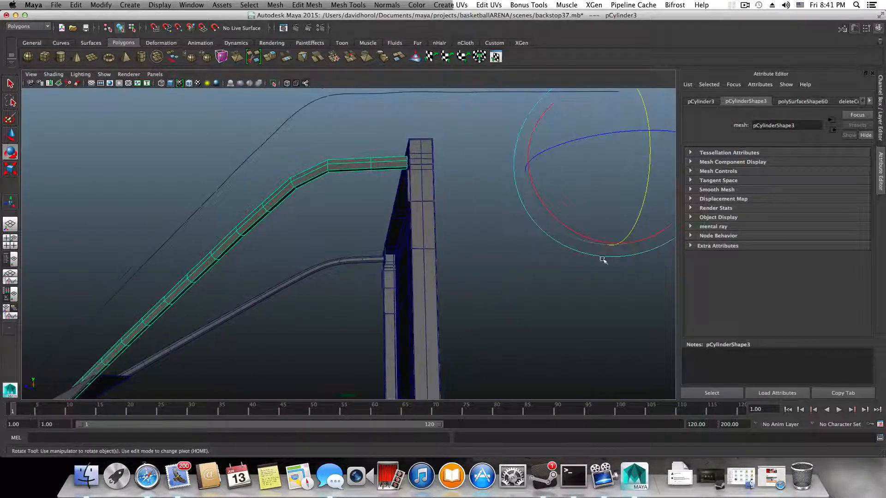
left_click(639, 215)
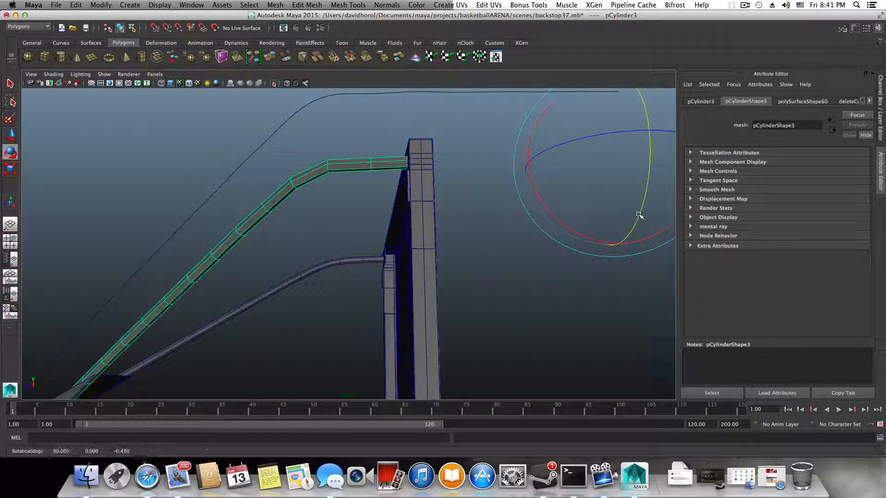
left_click_drag(638, 215, 639, 216)
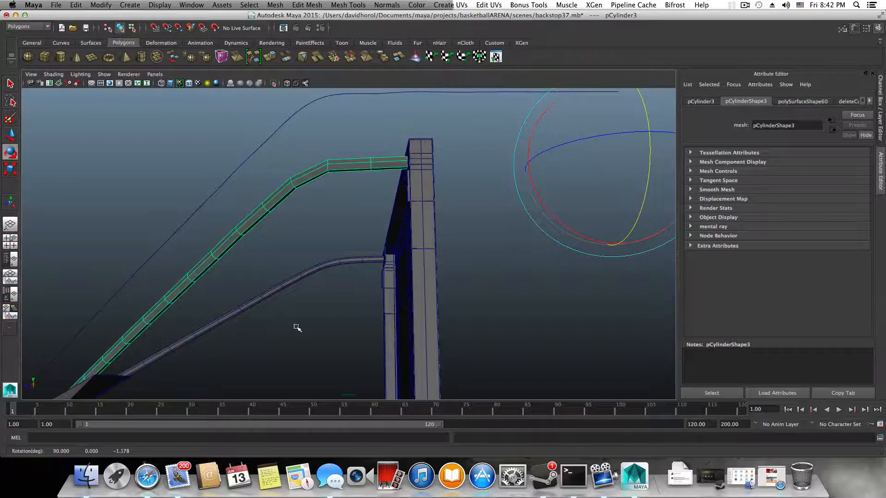
- Check the tubes' lower ends over the plate and undo the latest rotations of both tubes
left_click_drag(297, 327, 395, 346, "alt")
right_click_drag(323, 342, 248, 338, "alt")
middle_click_drag(248, 338, 297, 259, "alt")
right_click_drag(346, 291, 401, 303, "alt")
left_click_drag(401, 302, 402, 304, "alt")
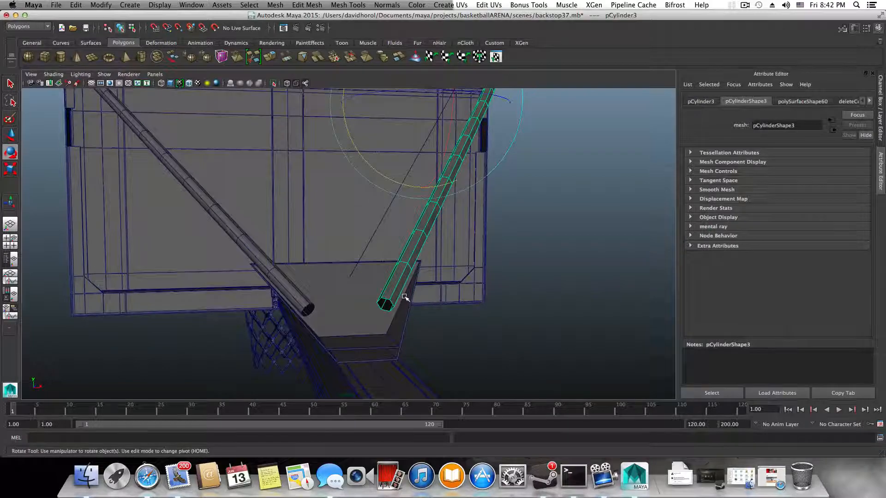
key("super+z")
key("super+z")
key("super+z")
key("super+z")
key("super+z")
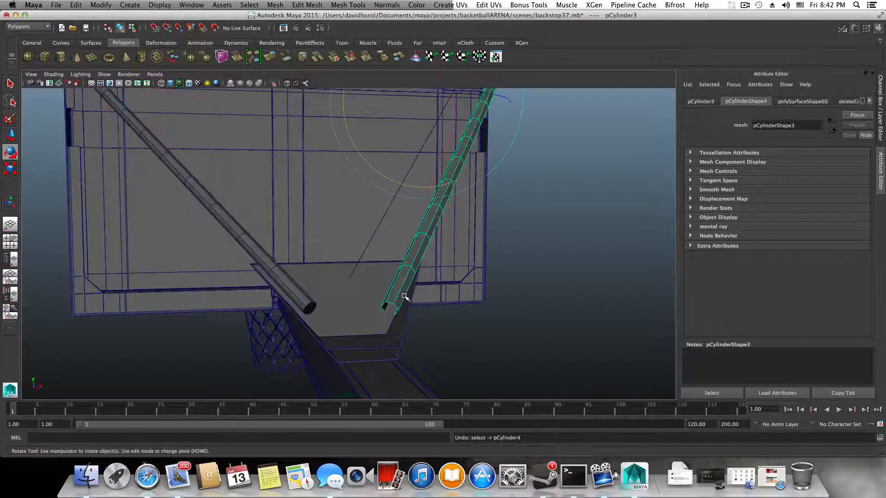
- Shift the right support tube slightly sideways along X to about 83.18 cm
left_click_drag(403, 298, 420, 311, "alt")
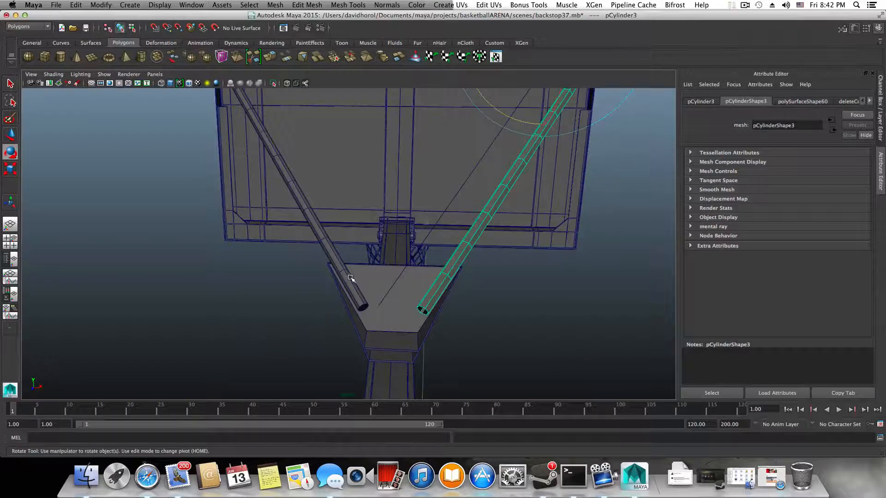
right_click_drag(319, 222, 338, 258, "alt")
key("w")
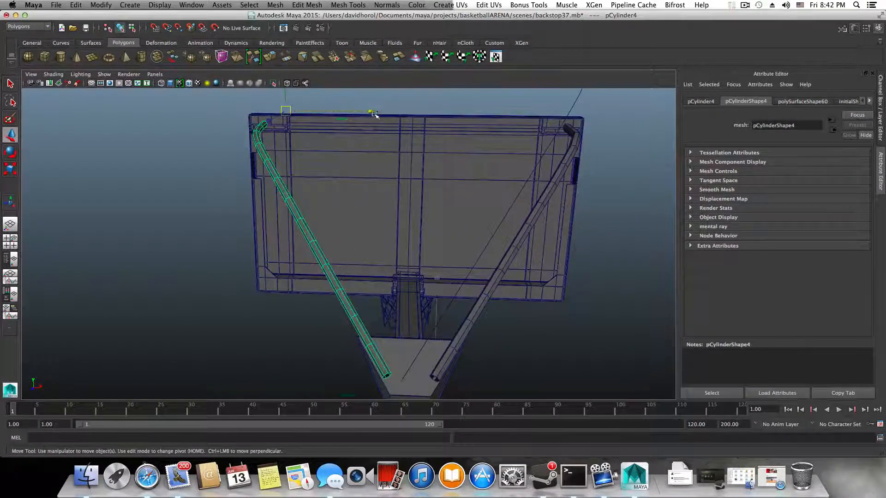
left_click_drag(369, 112, 401, 136, "alt")
left_click(531, 178)
left_click_drag(531, 178, 529, 176, "alt")
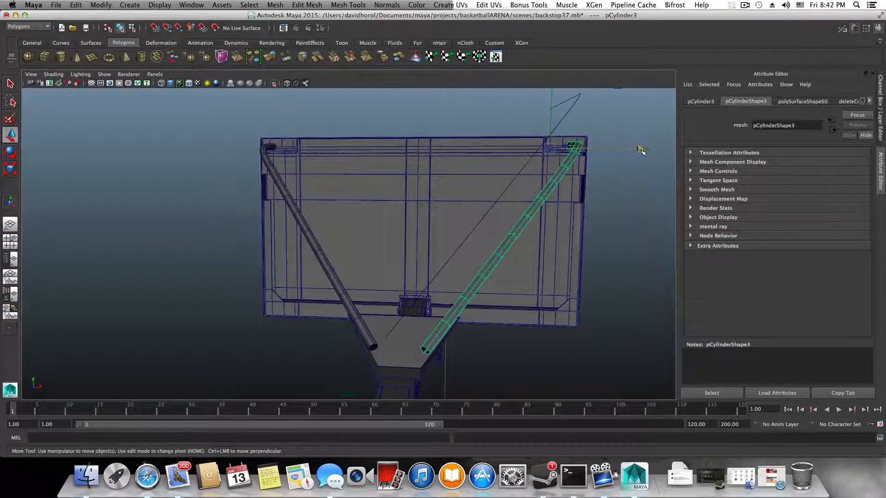
left_click_drag(640, 149, 640, 146)
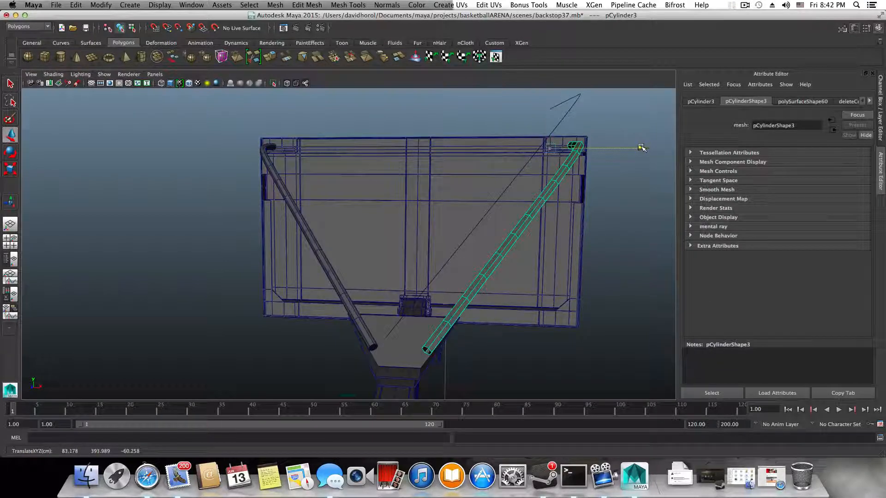
- Try a further small sideways shift of the right tube to about X 83.43 cm and undo it
left_click_drag(508, 213, 368, 283, "alt")
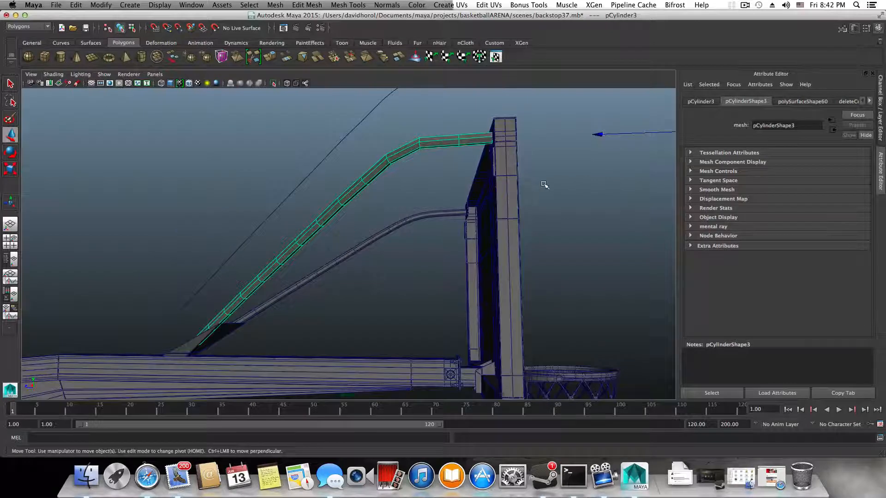
right_click_drag(587, 200, 551, 208, "alt")
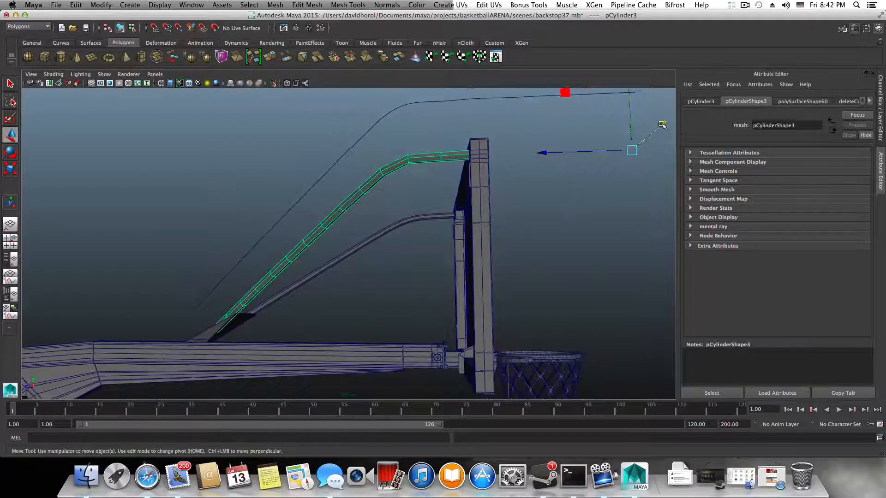
left_click_drag(662, 124, 655, 129)
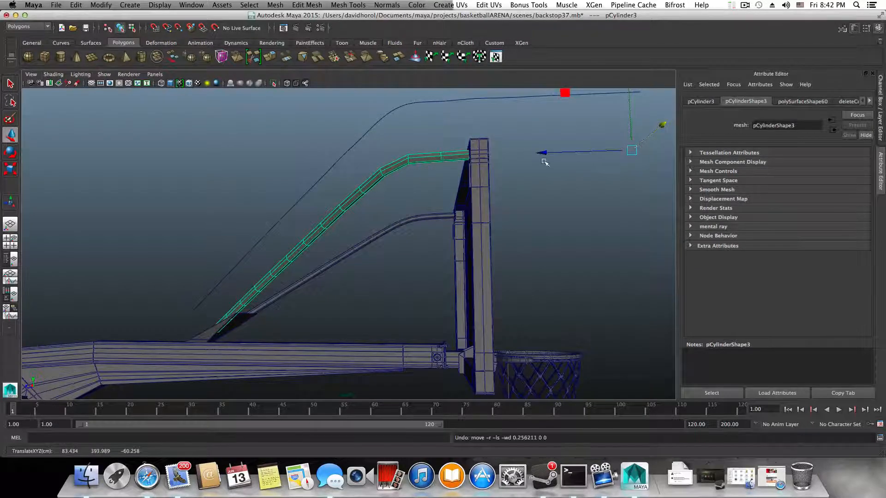
- Compare both tubes from the side and rear, and slide the right tube outward to about X 84.46 cm
left_click(454, 217)
left_click_drag(442, 247, 518, 245, "alt")
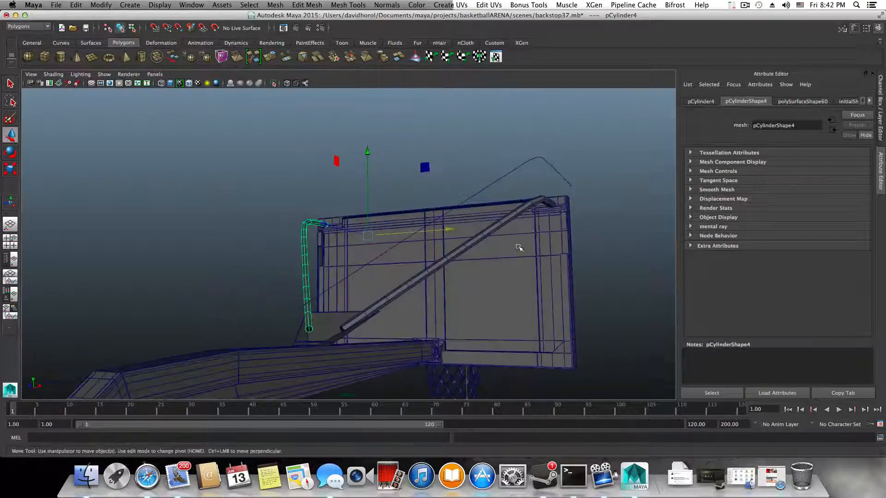
left_click_drag(456, 260, 399, 272, "alt")
left_click(454, 273)
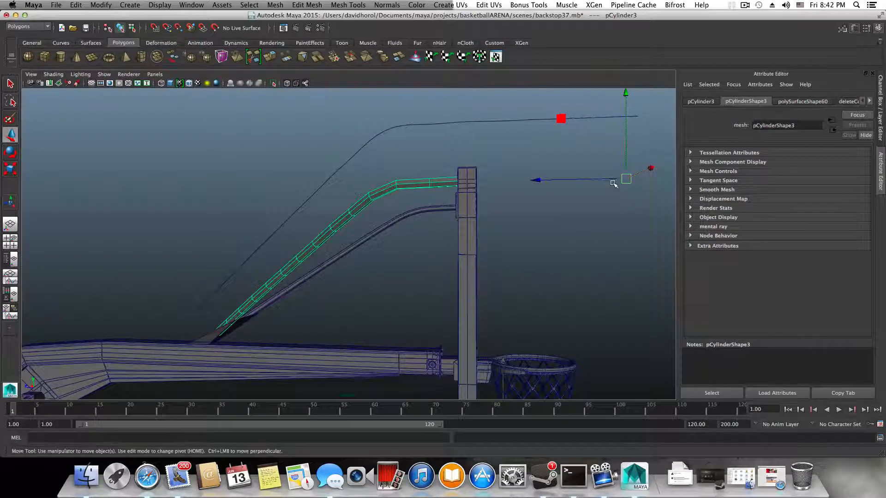
key("e")
left_click_drag(649, 154, 579, 217)
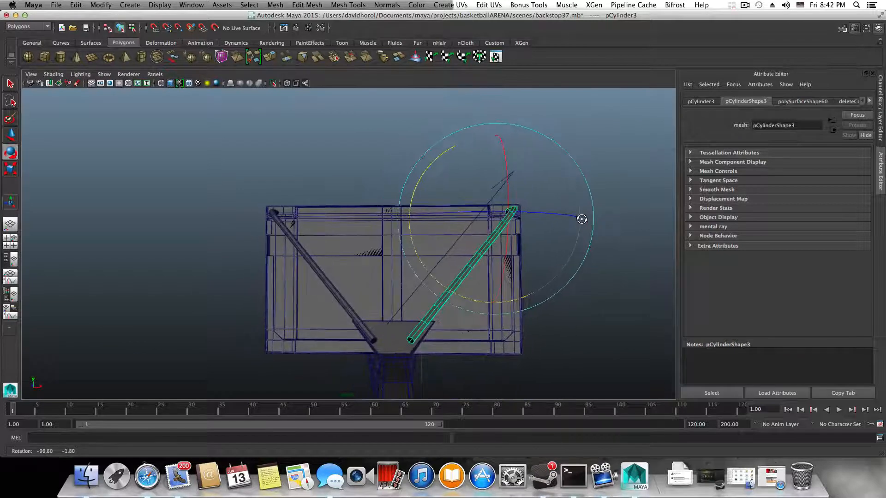
key("w")
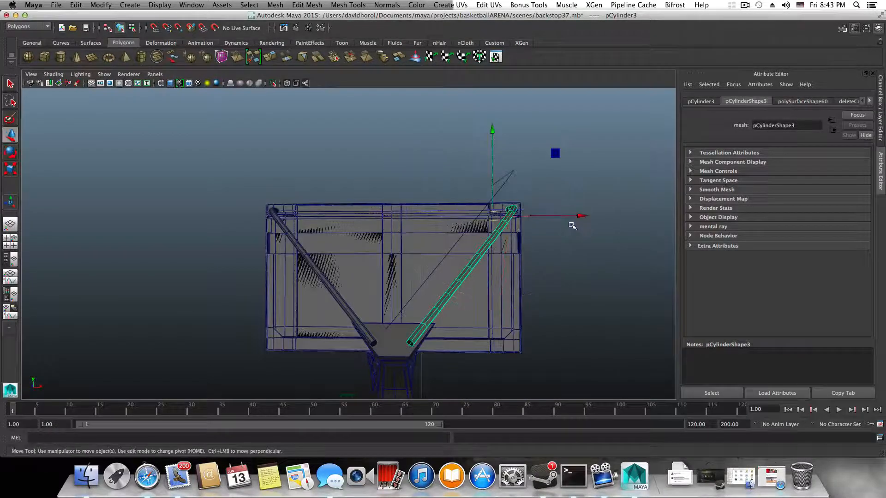
left_click_drag(582, 215, 561, 236)
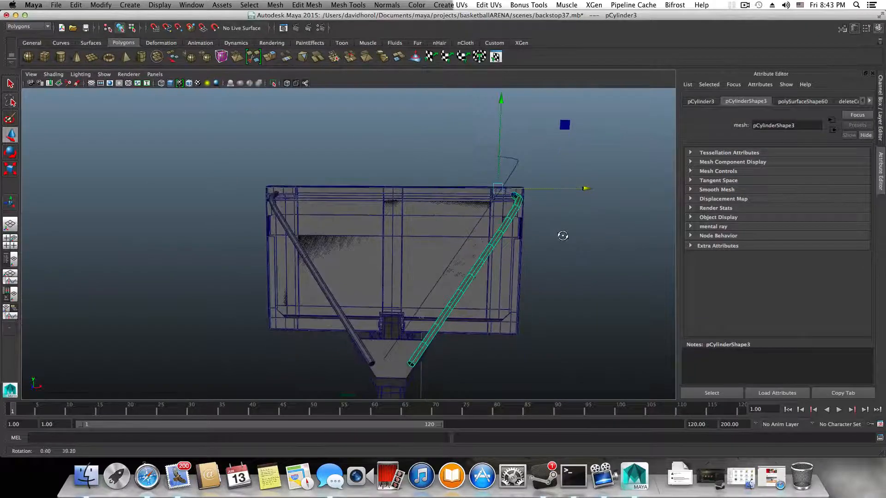
- Nudge the right tube along Z to about -59.97 cm and check its ends at the backboard and plate
scroll(456, 261, "down", 3)
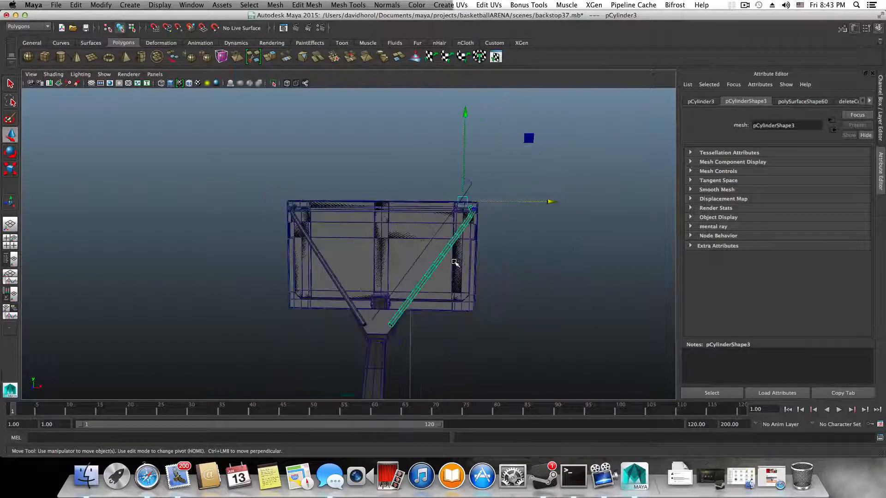
left_click_drag(454, 262, 423, 257, "alt")
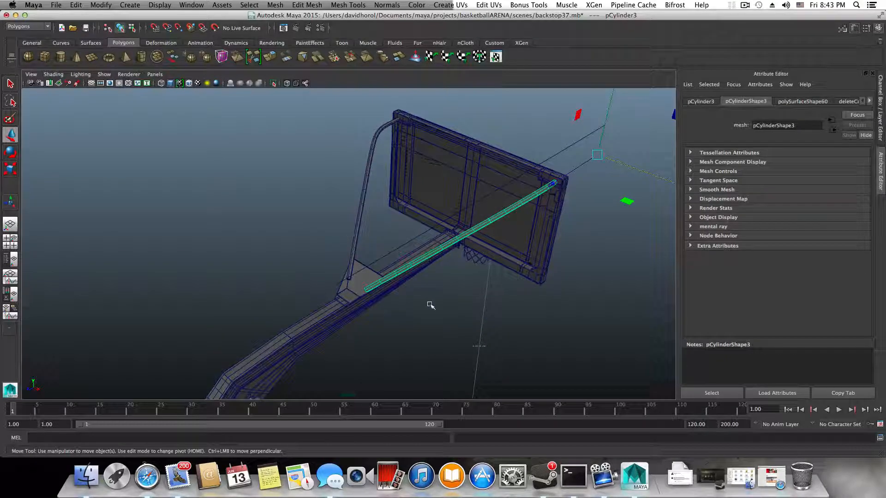
left_click_drag(409, 301, 338, 270, "alt")
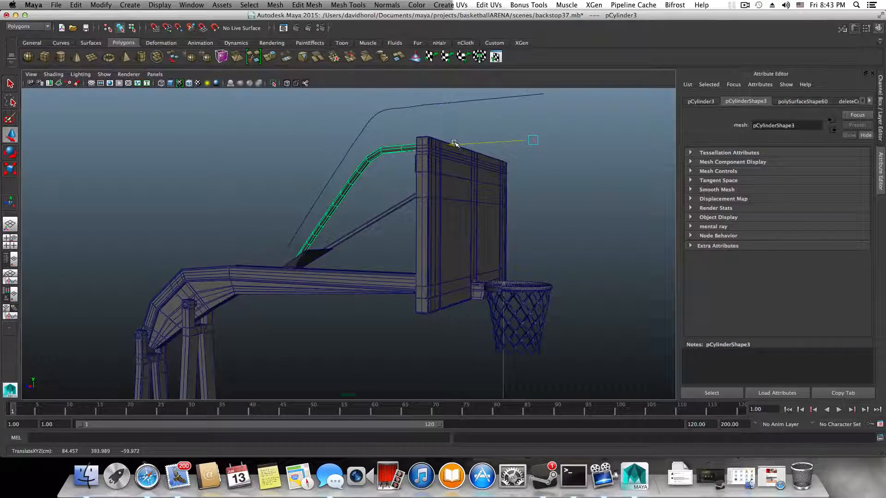
left_click_drag(455, 143, 480, 248, "alt")
scroll(526, 287, "up", 5)
scroll(521, 287, "down", 2)
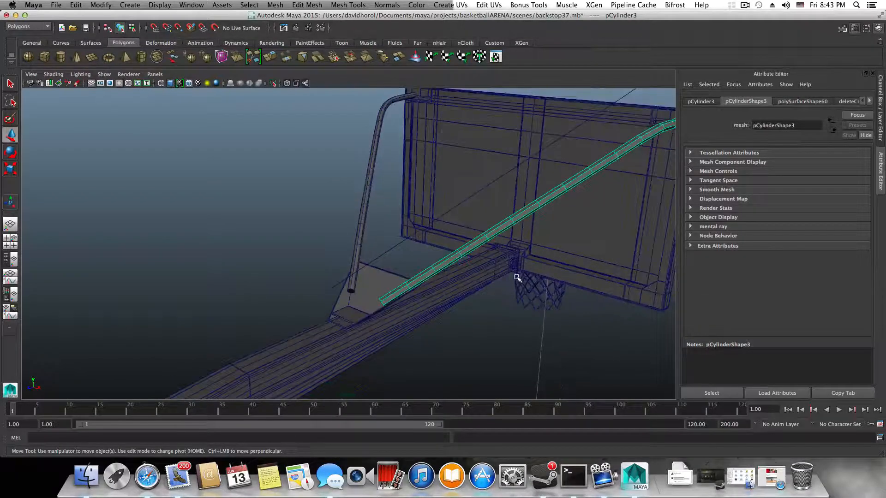
- Save the scene as a new version named backstop39.mb in the scenes folder, declining to replace the existing backstop38.mb
left_click(56, 4)
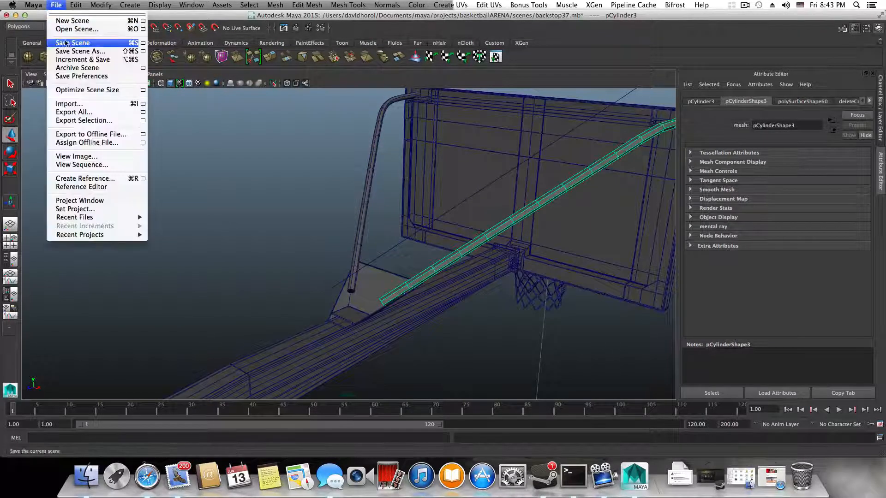
left_click(71, 51)
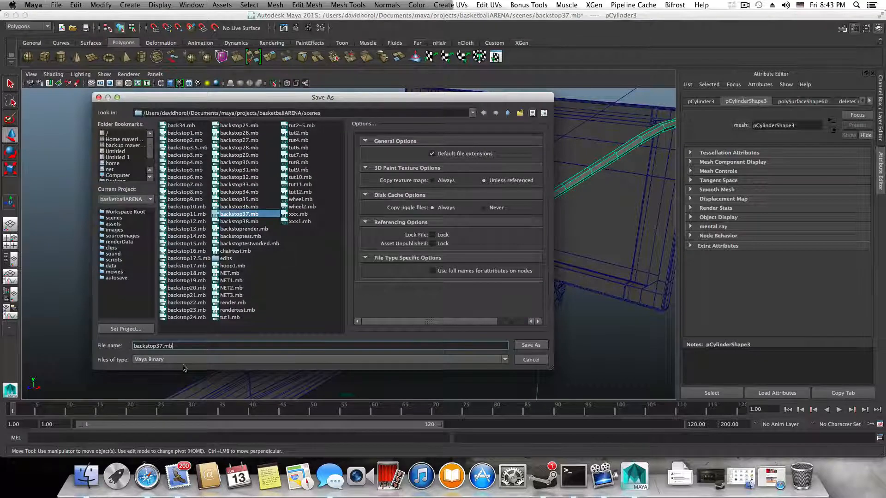
left_click(160, 346)
key("BackSpace")
type("8")
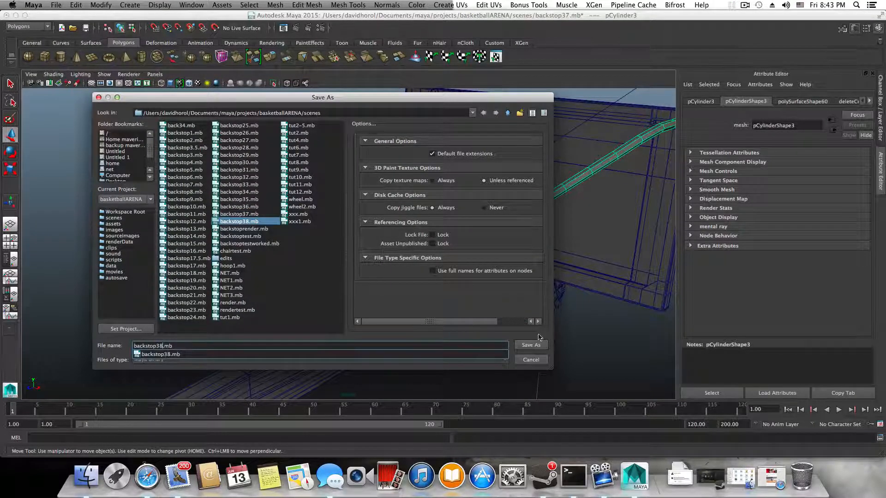
left_click(535, 347)
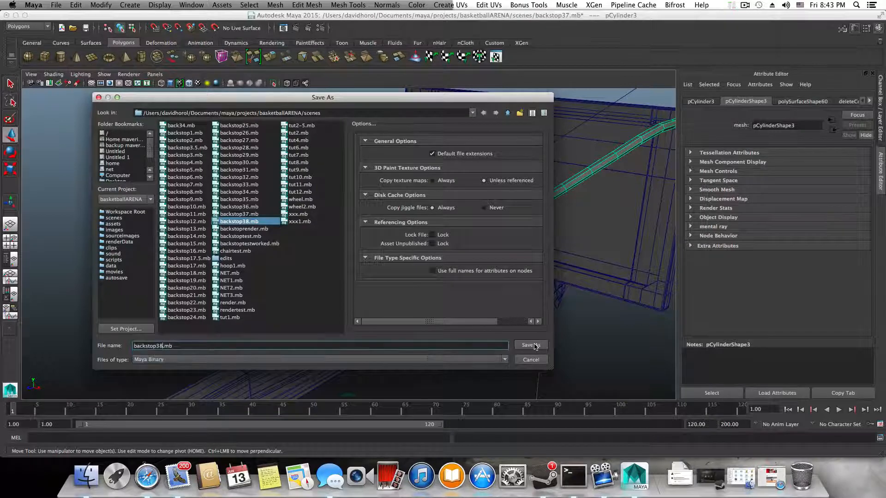
left_click(535, 346)
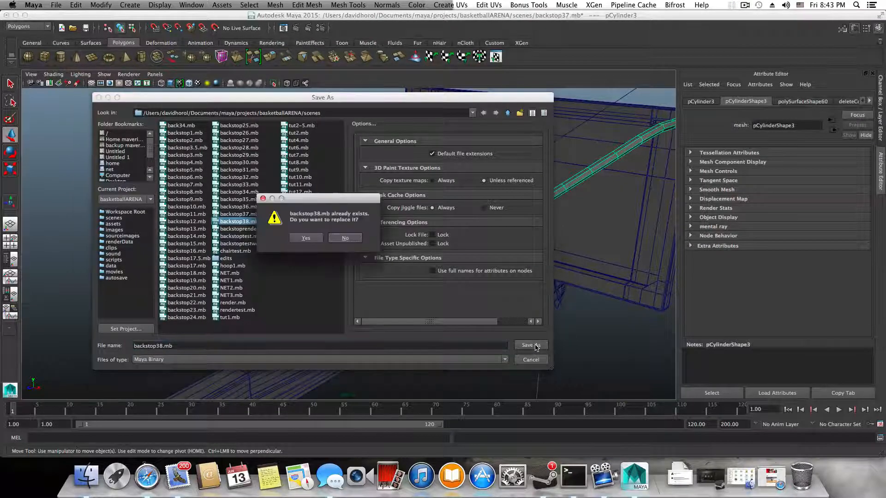
left_click(344, 238)
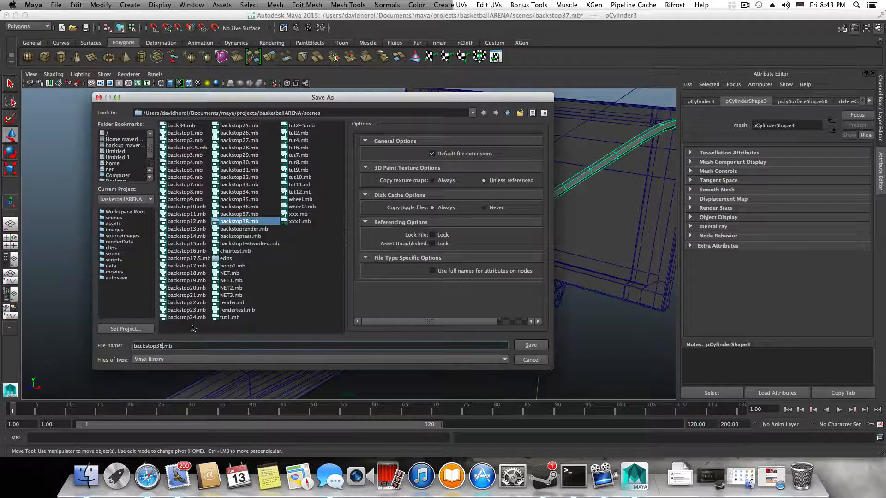
left_click(161, 346)
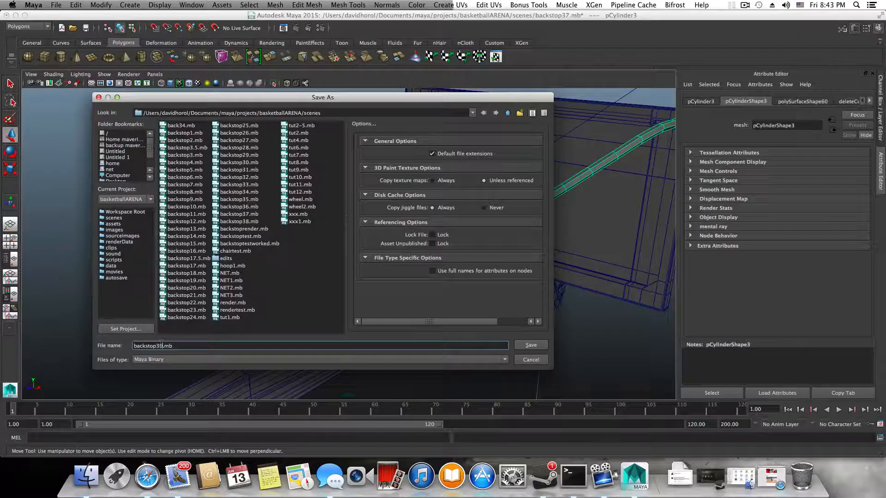
left_click(531, 345)
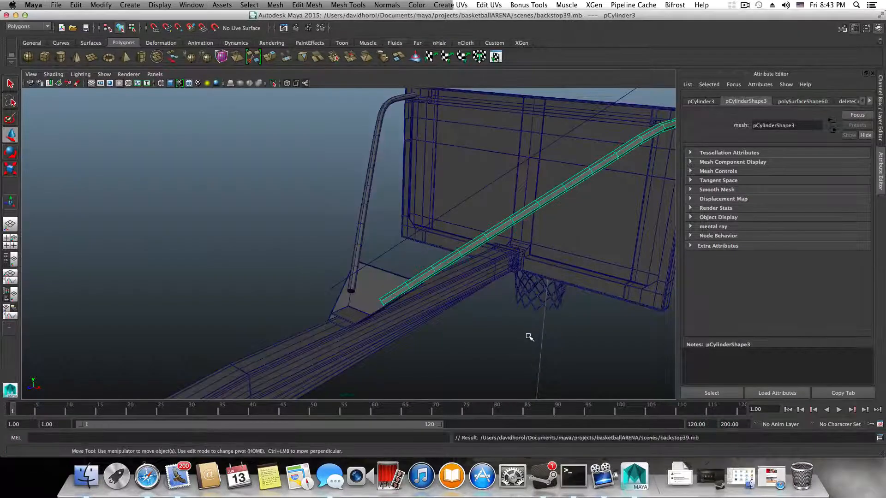